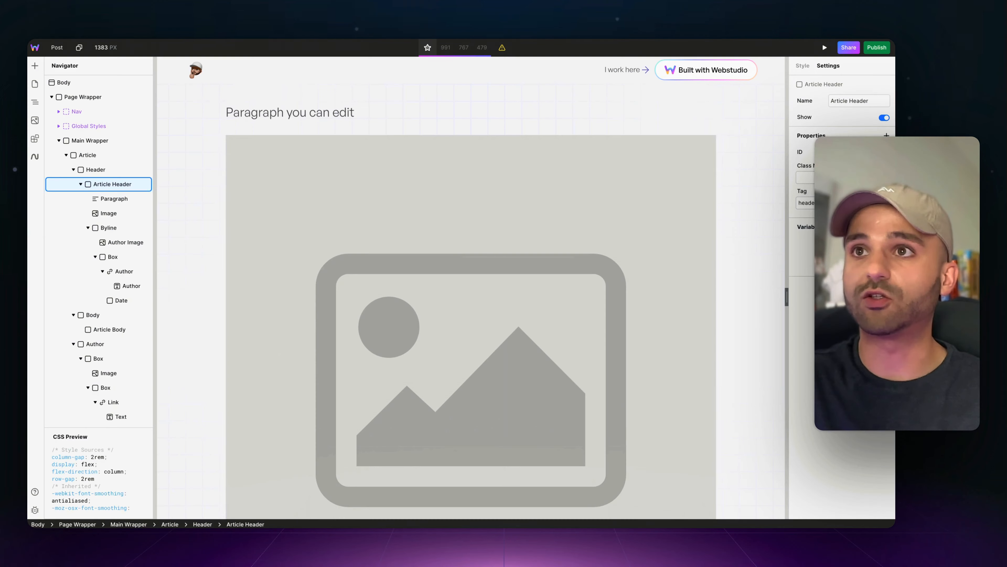
- Set the Post page's dynamic path to /posts/:slug in its page settings
{"action": "left_click", "coordinate": [35, 84]}
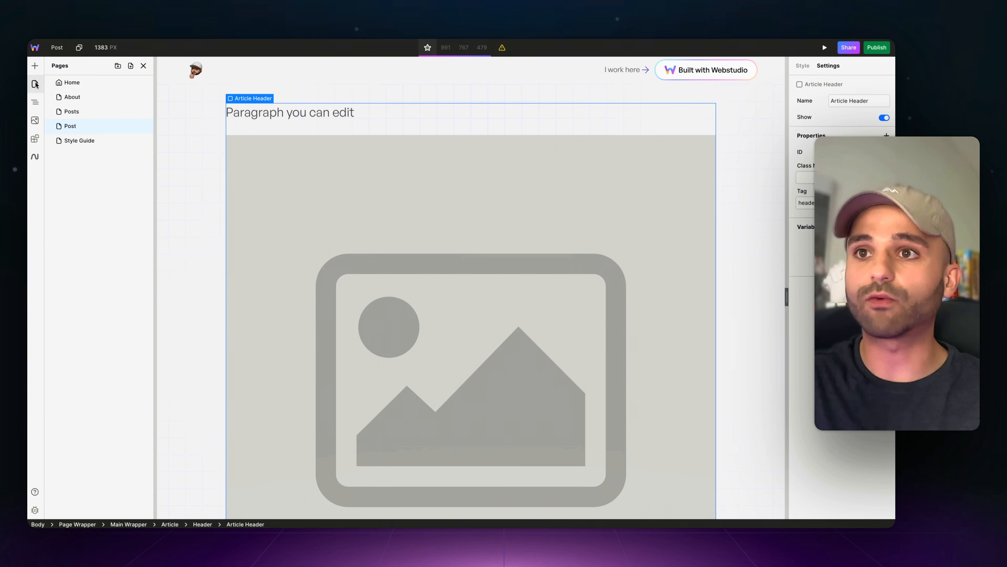
{"action": "left_click", "coordinate": [144, 126]}
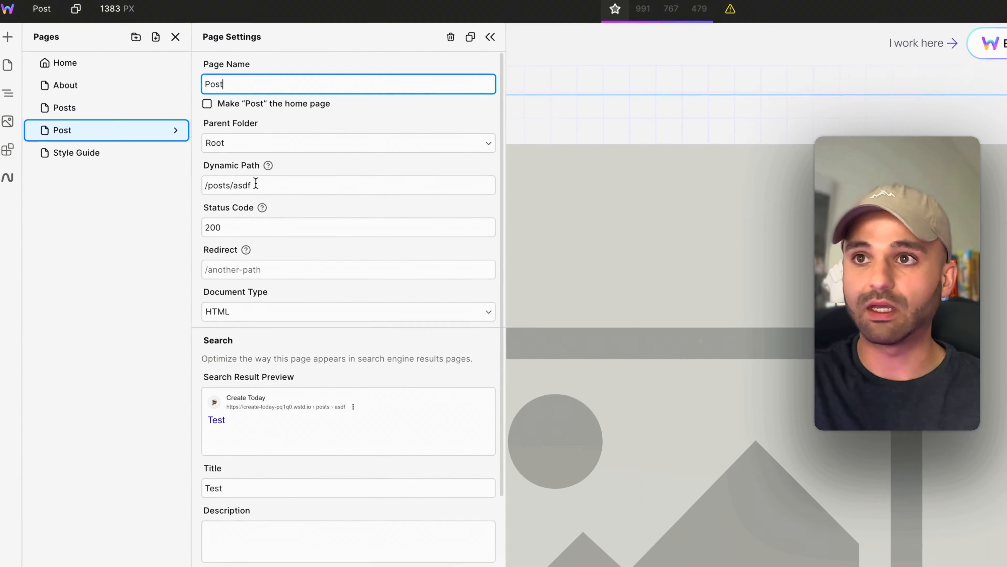
{"action": "double_click", "coordinate": [194, 161]}
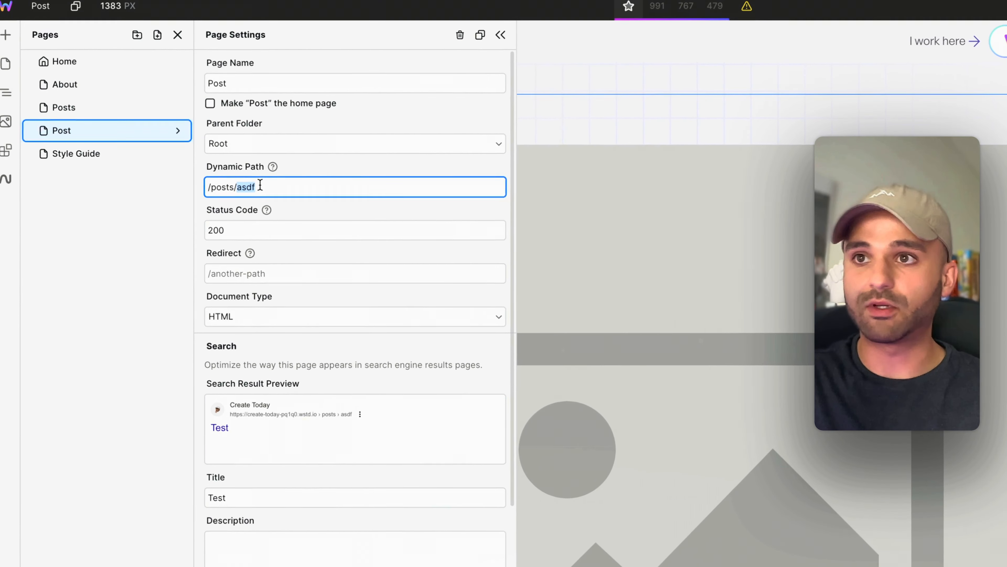
{"action": "key", "text": "BackSpace"}
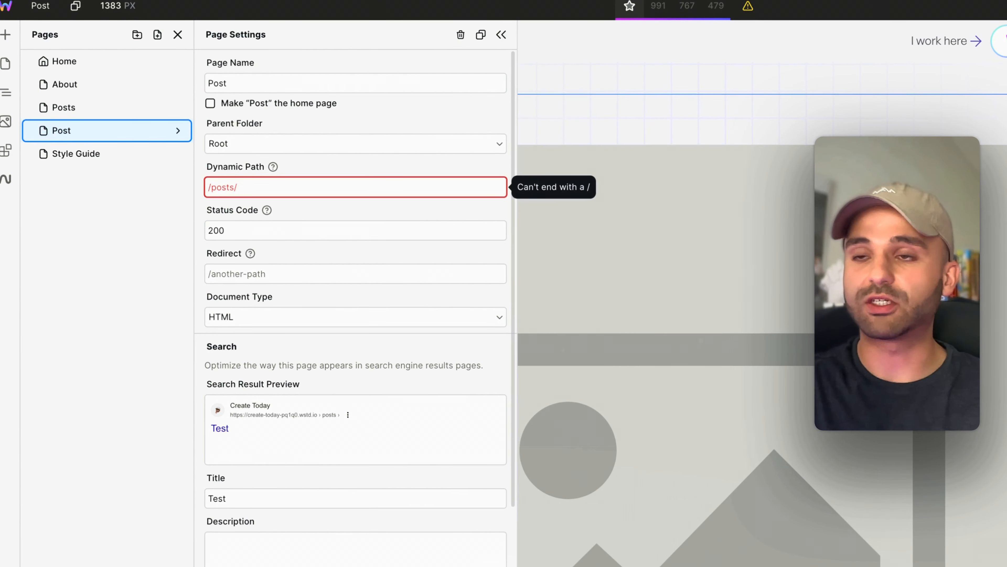
{"action": "type", "text": ":slug"}
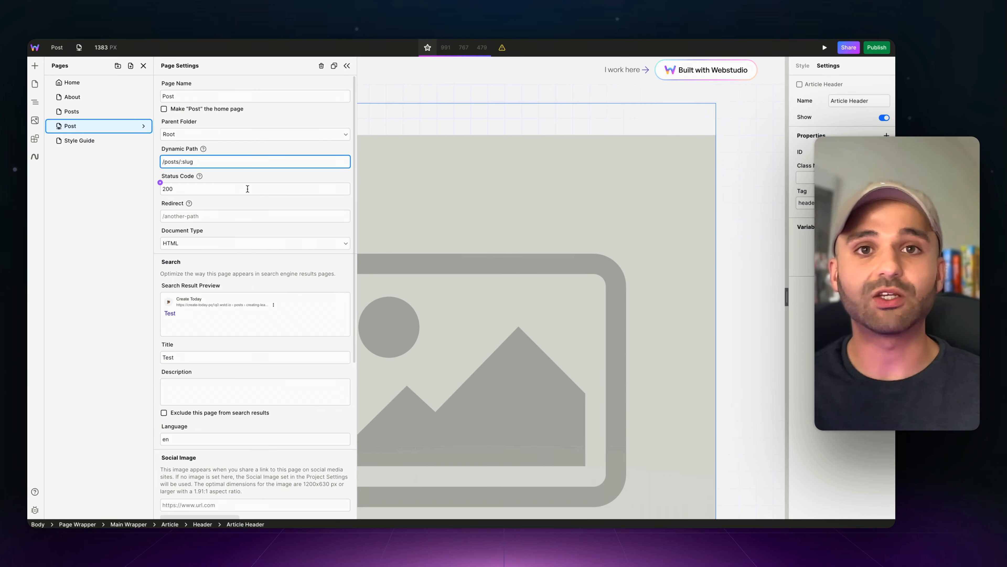
{"action": "left_click", "coordinate": [127, 222]}
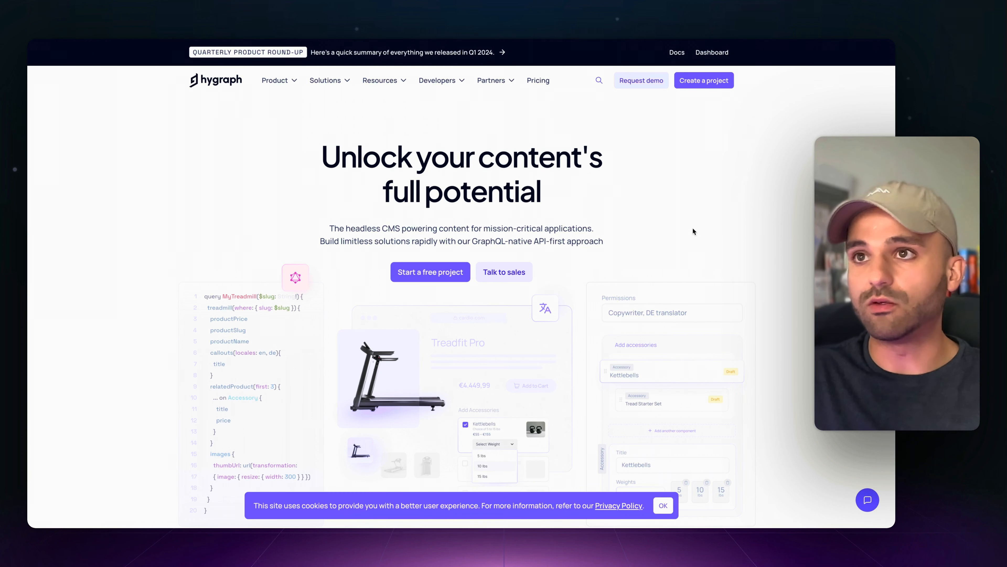
- In Hygraph, create a project from the Basic Blog template with its template content, hosted in the Germany (Frankfurt) region
{"action": "left_click", "coordinate": [709, 57]}
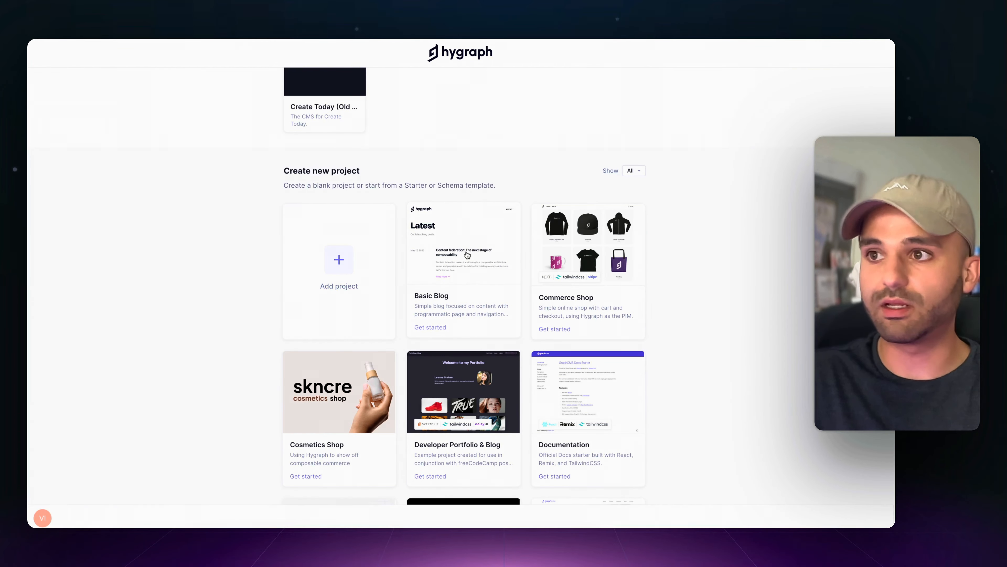
{"action": "left_click", "coordinate": [467, 255]}
{"action": "scroll", "coordinate": [373, 288], "scroll_direction": "down", "scroll_amount": 2}
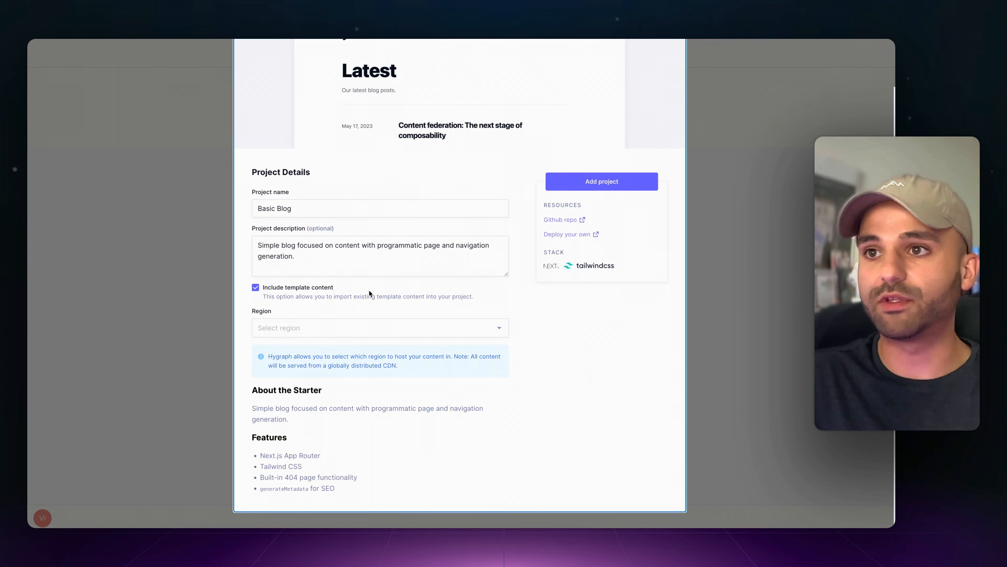
{"action": "left_click", "coordinate": [341, 326]}
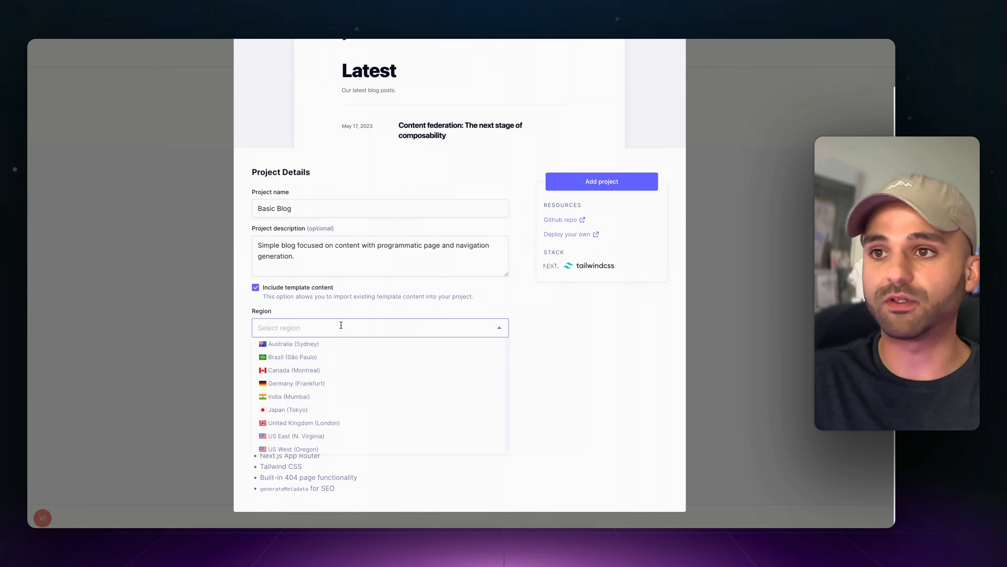
{"action": "left_click", "coordinate": [309, 382]}
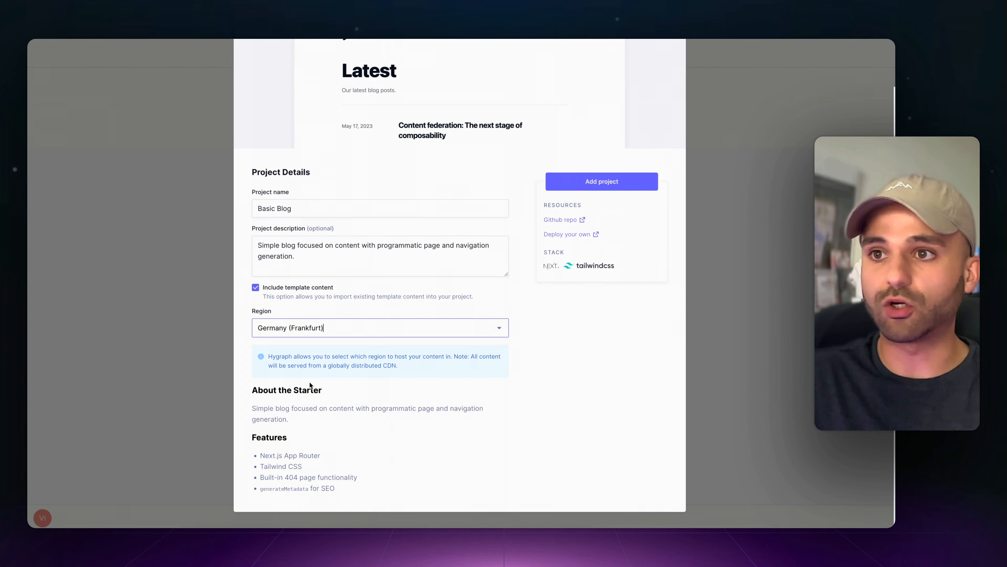
{"action": "left_click", "coordinate": [580, 181]}
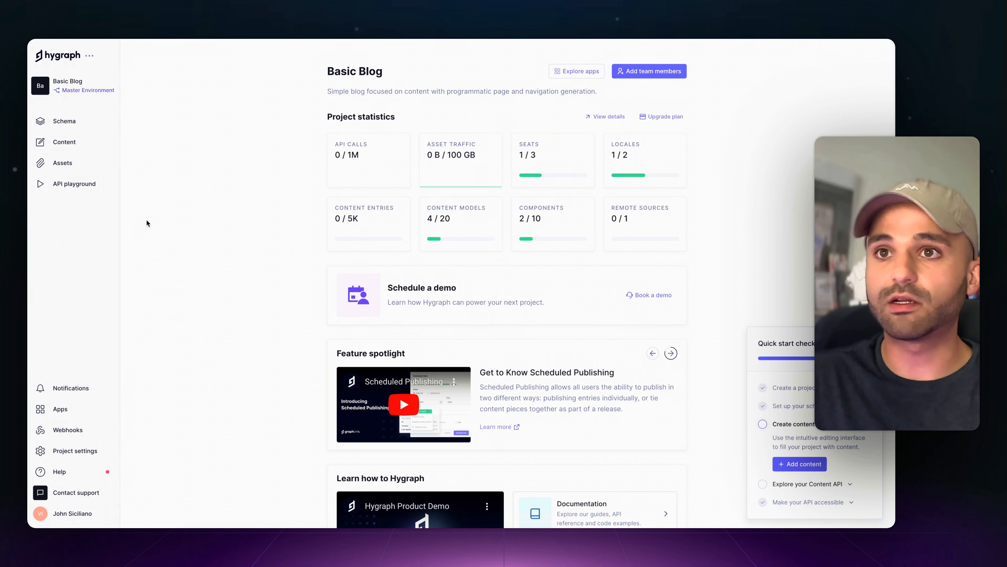
- Open the new project's Post entries and mark step 2, Setup headless CMS, on the CMS Long Form roadmap page
{"action": "left_click", "coordinate": [77, 147]}
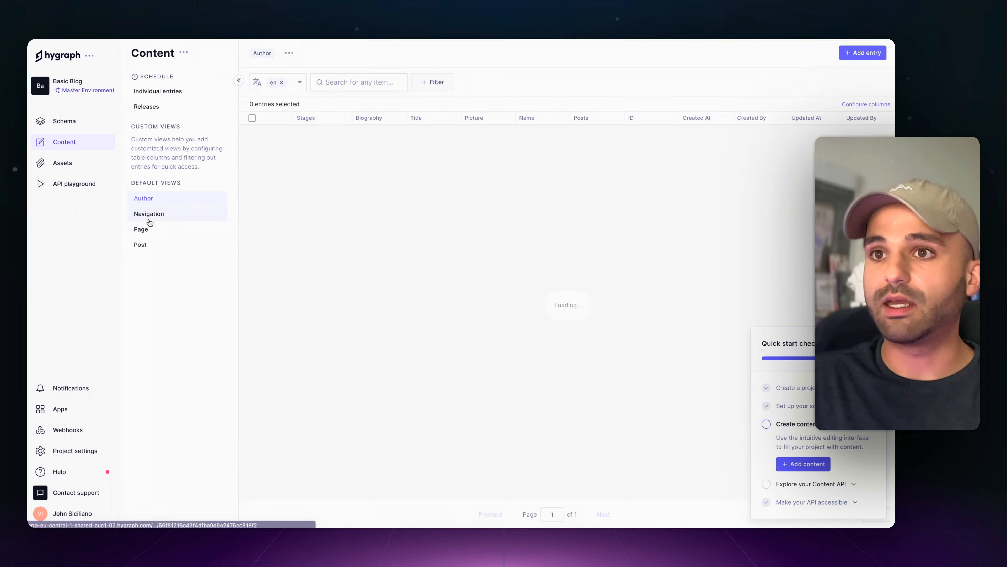
{"action": "left_click", "coordinate": [155, 245]}
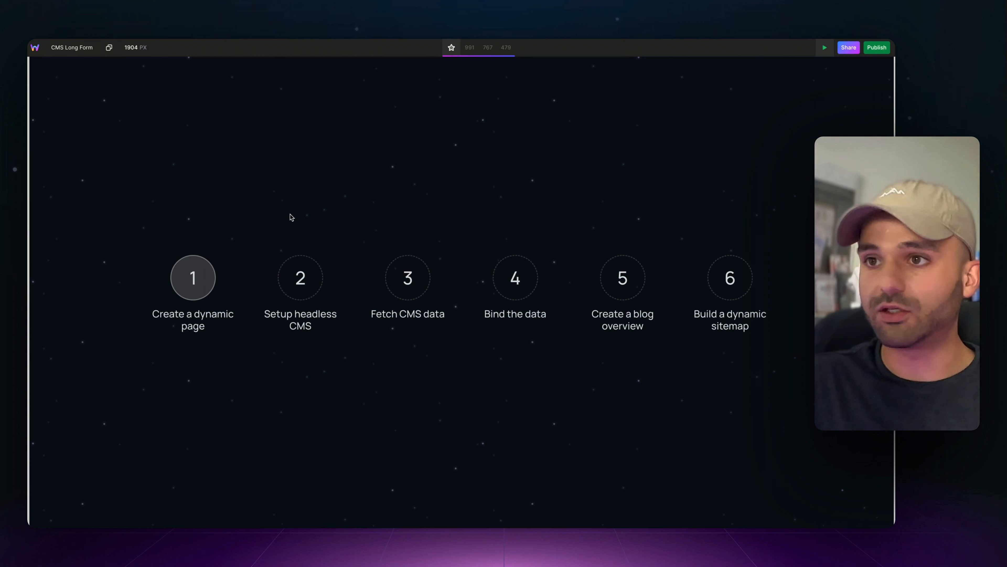
{"action": "left_click", "coordinate": [302, 292]}
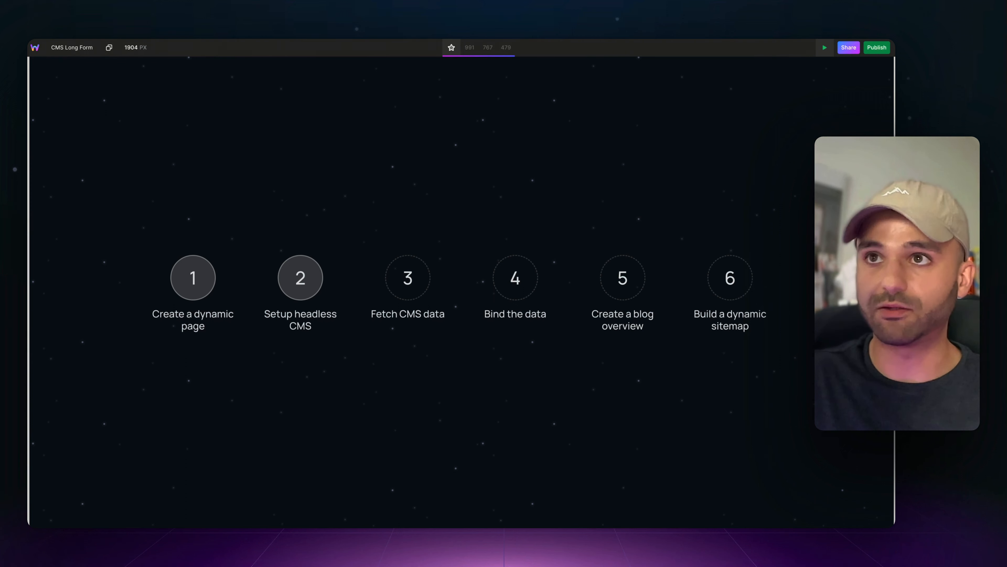
- Back in the Webstudio Post page, add a GraphQL variable named Post Data to the Body element
{"action": "key", "text": "ctrl+Tab"}
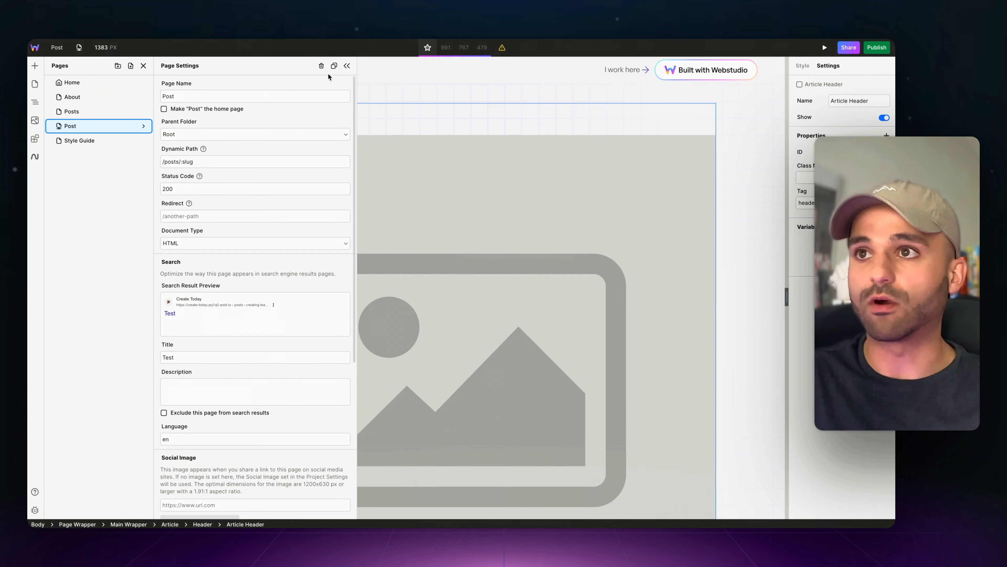
{"action": "left_click", "coordinate": [144, 126]}
{"action": "left_click", "coordinate": [38, 102]}
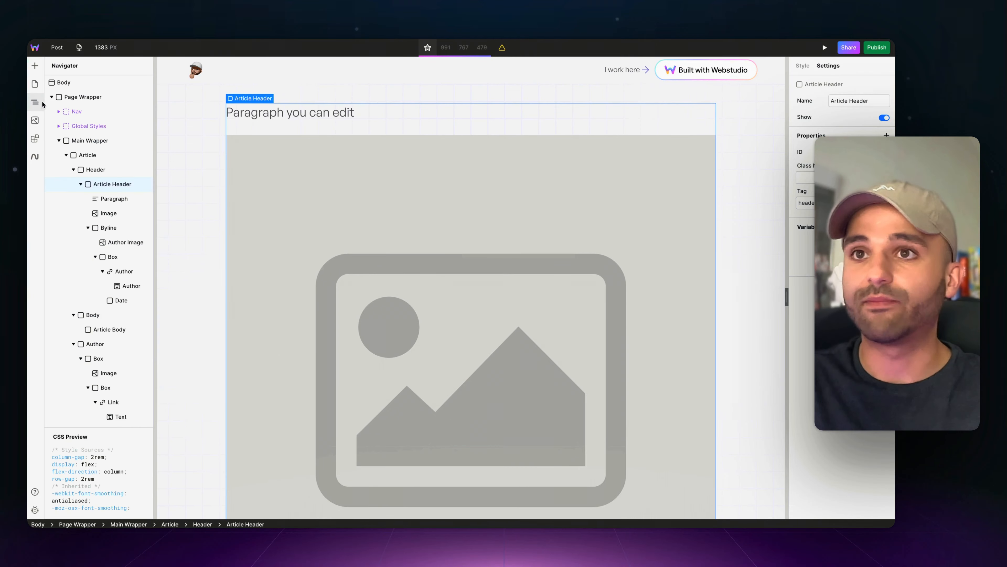
{"action": "left_click", "coordinate": [63, 82]}
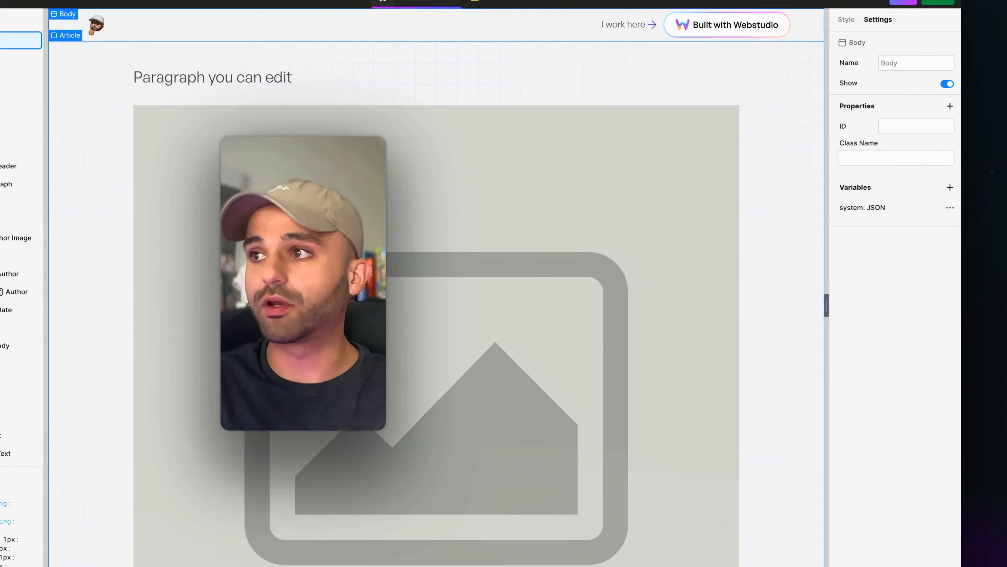
{"action": "left_click", "coordinate": [950, 187]}
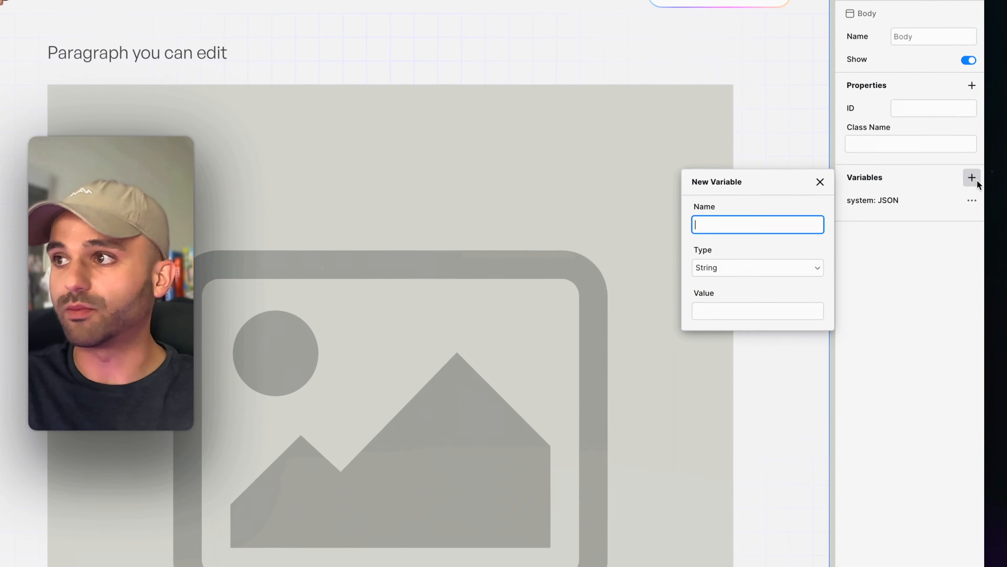
{"action": "left_click", "coordinate": [742, 273]}
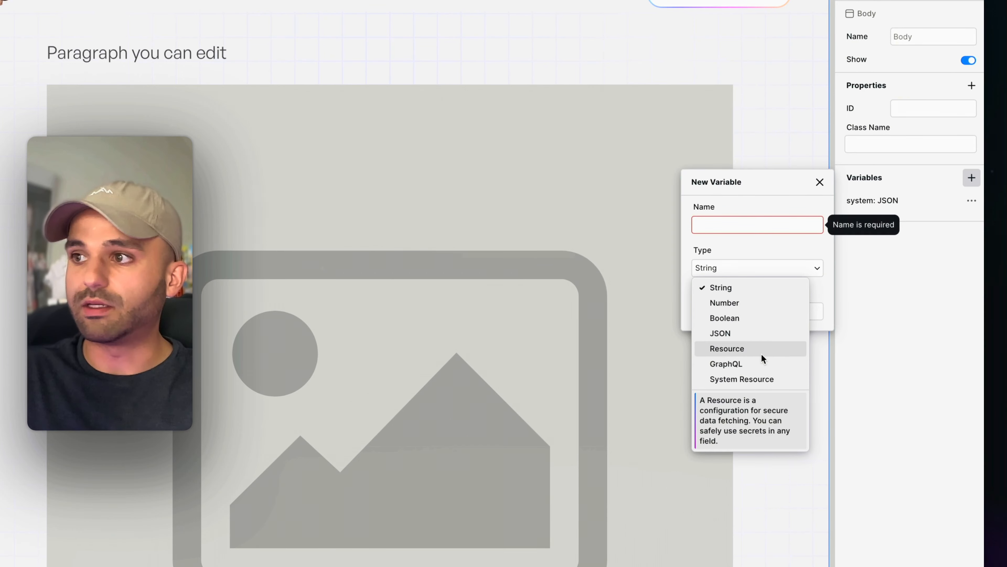
{"action": "left_click", "coordinate": [757, 360]}
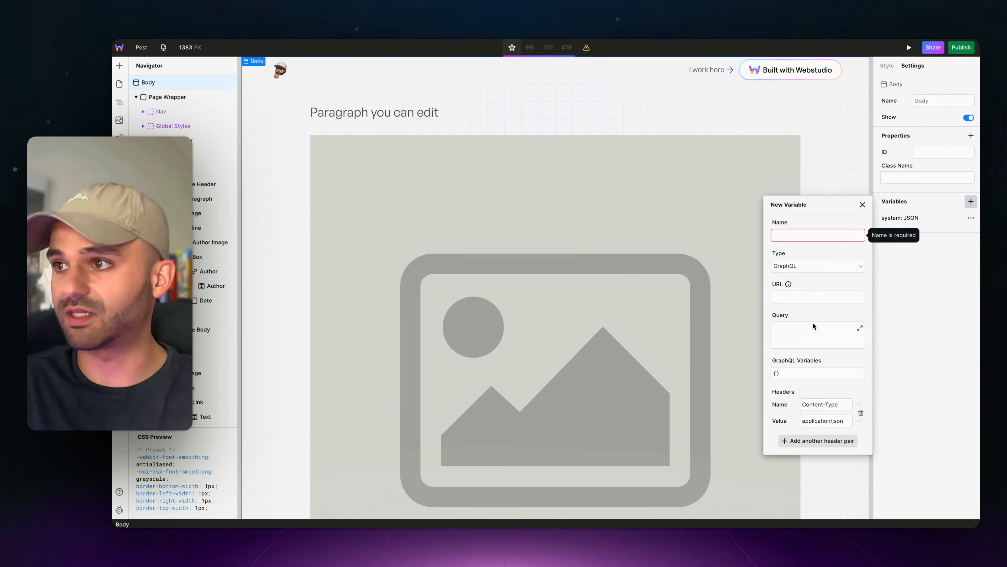
{"action": "left_click", "coordinate": [793, 234]}
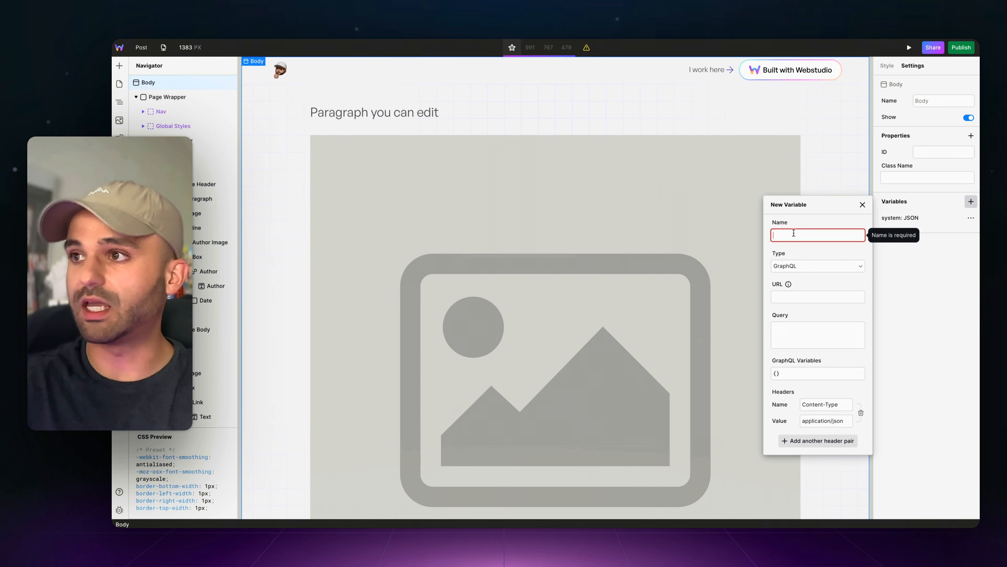
{"action": "type", "text": "Post"}
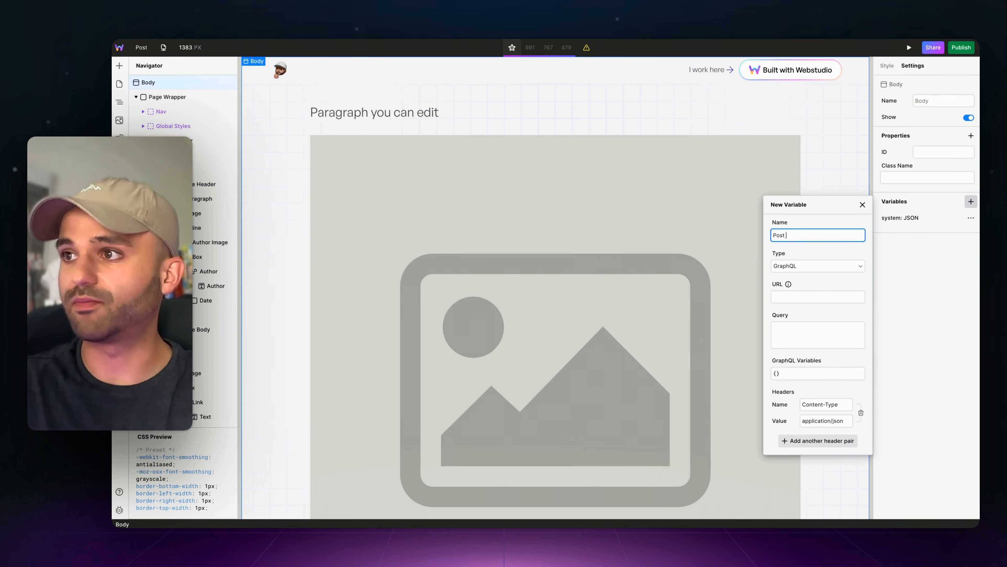
{"action": "type", "text": " Data"}
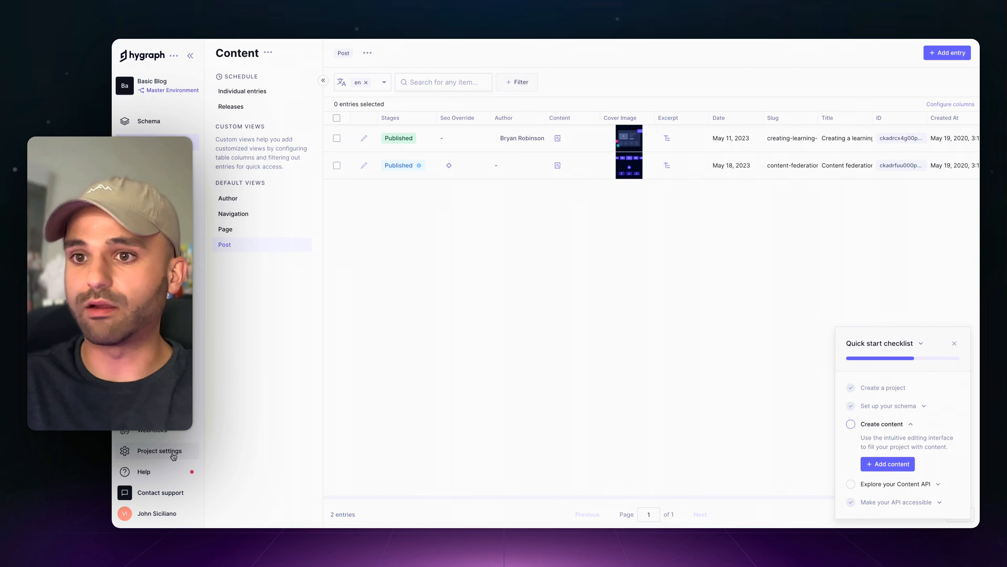
- Copy the High Performance Content API endpoint from Hygraph's project settings and paste it as the Post Data variable's URL
{"action": "left_click", "coordinate": [173, 452]}
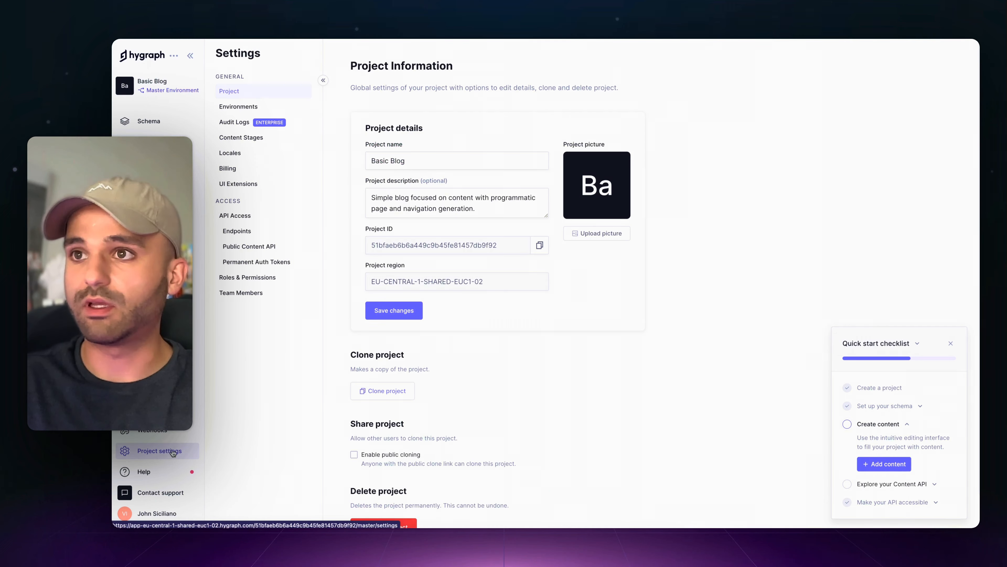
{"action": "left_click", "coordinate": [237, 231]}
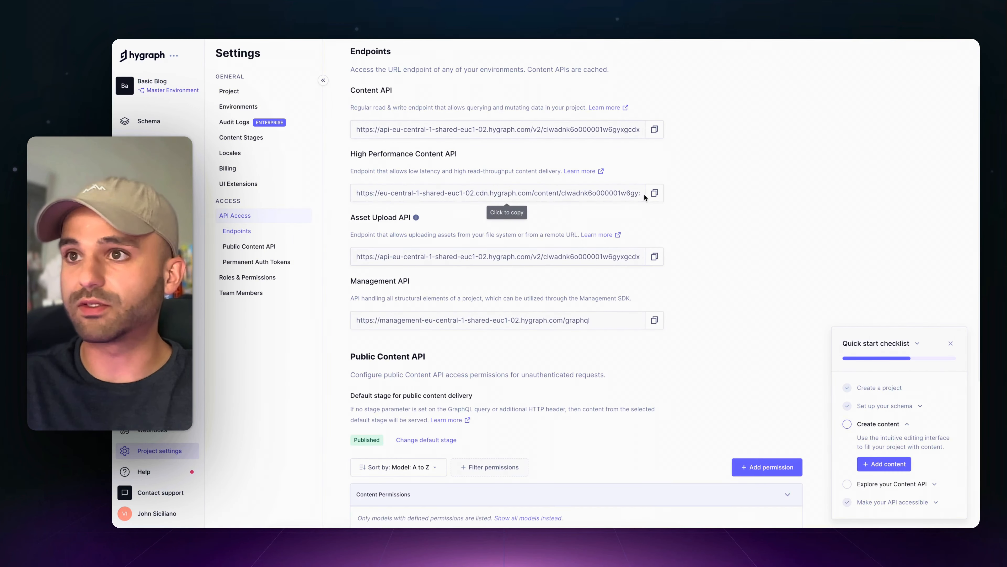
{"action": "left_click", "coordinate": [654, 193]}
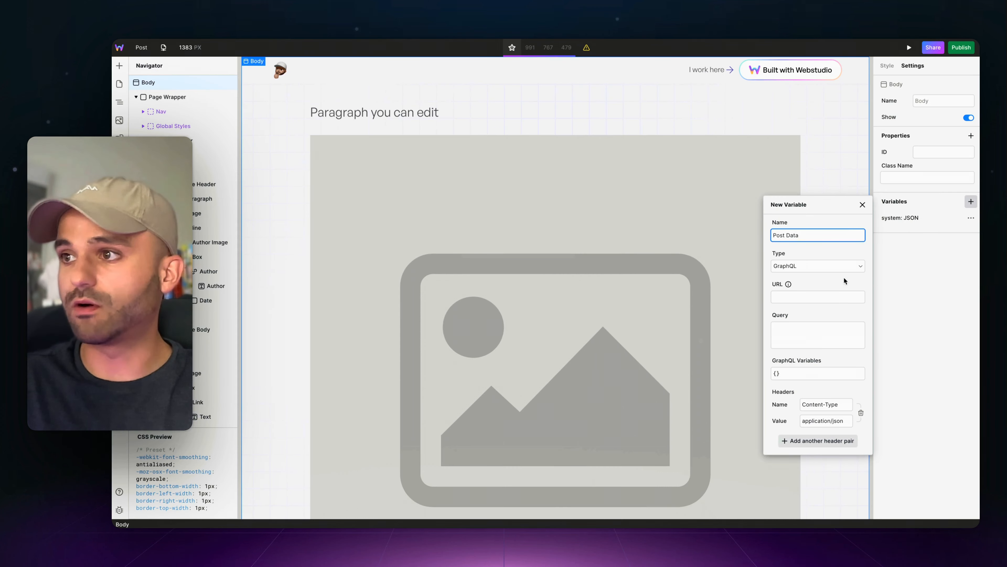
{"action": "left_click", "coordinate": [799, 297]}
{"action": "key", "text": "ctrl+v"}
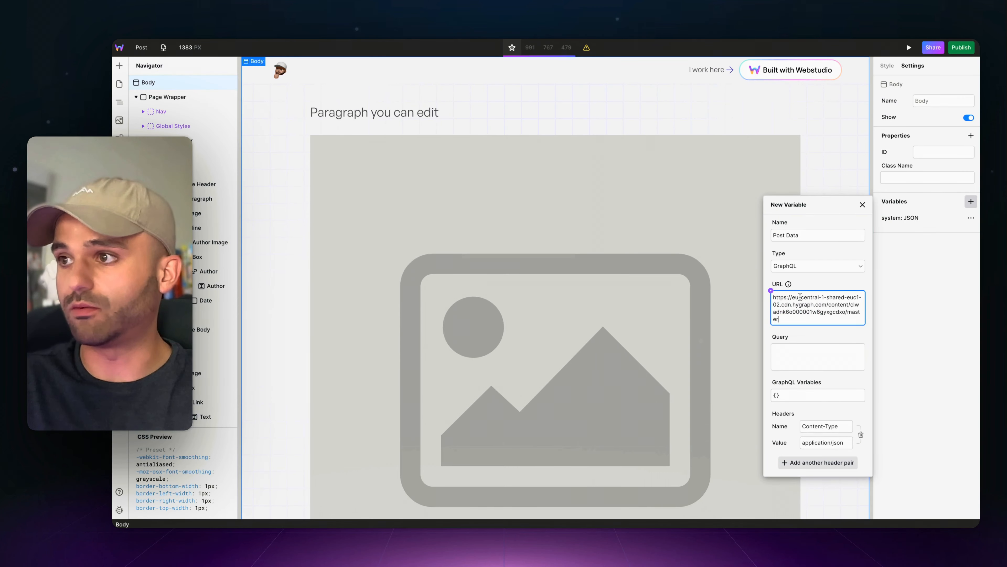
- For the variable's query, start a new query in Hygraph's API playground and name it Post
{"action": "left_click", "coordinate": [795, 351]}
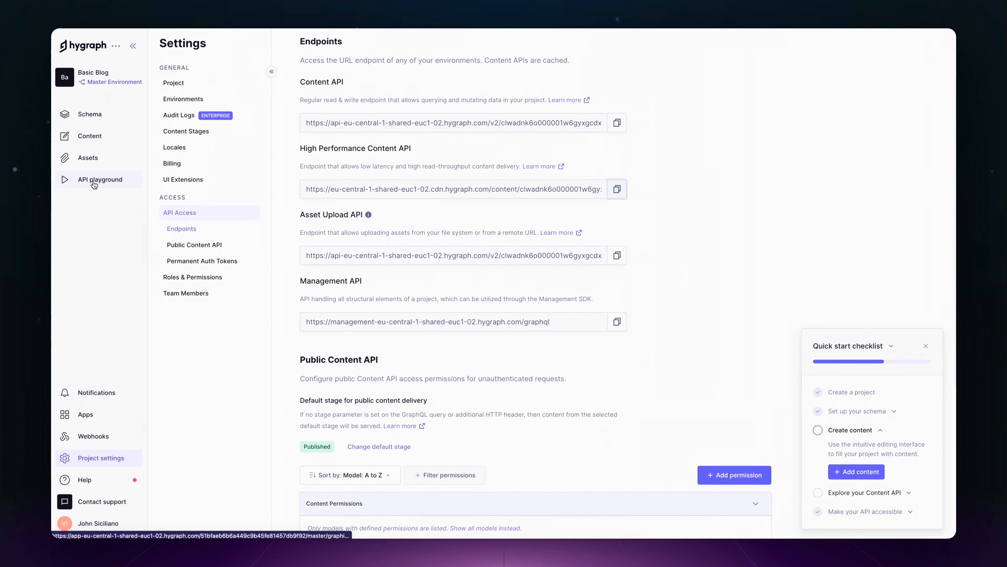
{"action": "left_click", "coordinate": [94, 182]}
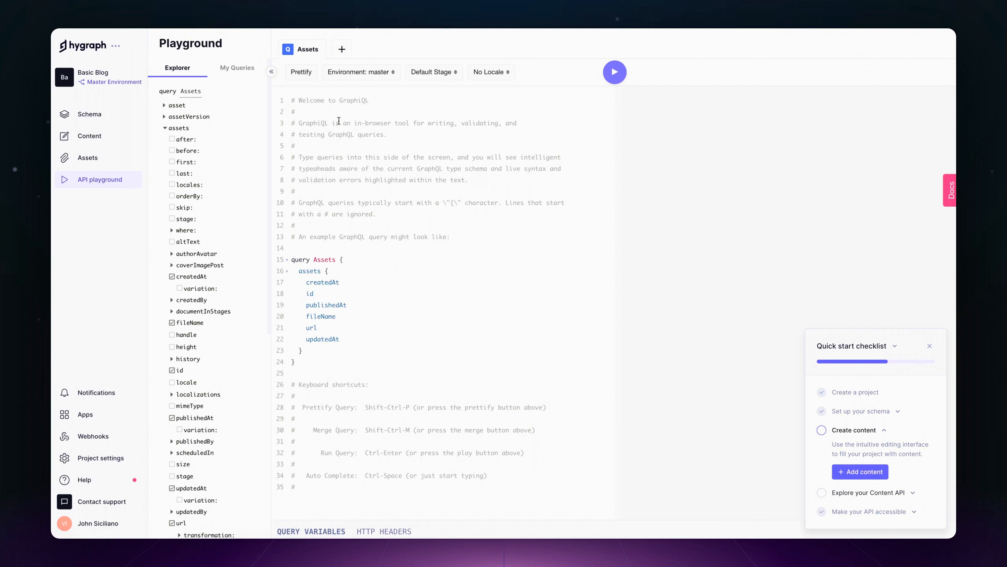
{"action": "left_click", "coordinate": [342, 48]}
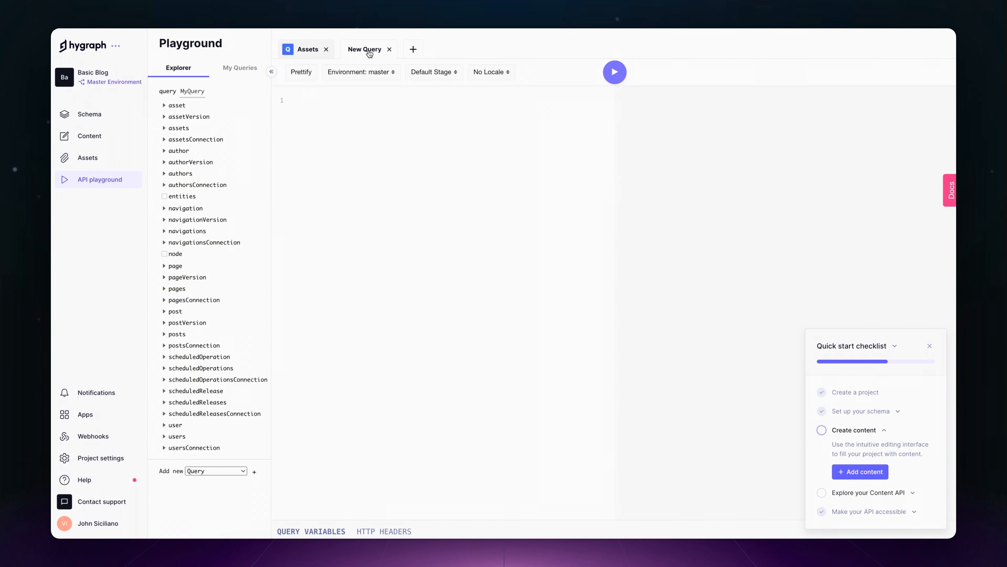
{"action": "double_click", "coordinate": [186, 91]}
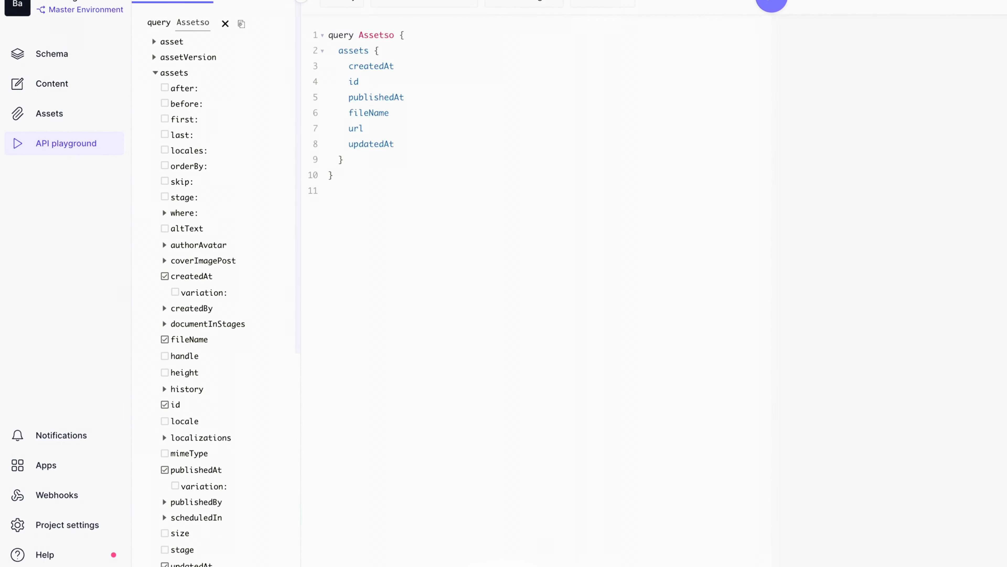
{"action": "key", "text": "BackSpace"}
{"action": "key", "text": "BackSpace"}
{"action": "key", "text": "BackSpace"}
{"action": "key", "text": "BackSpace"}
{"action": "key", "text": "BackSpace"}
{"action": "key", "text": "BackSpace"}
{"action": "key", "text": "BackSpace"}
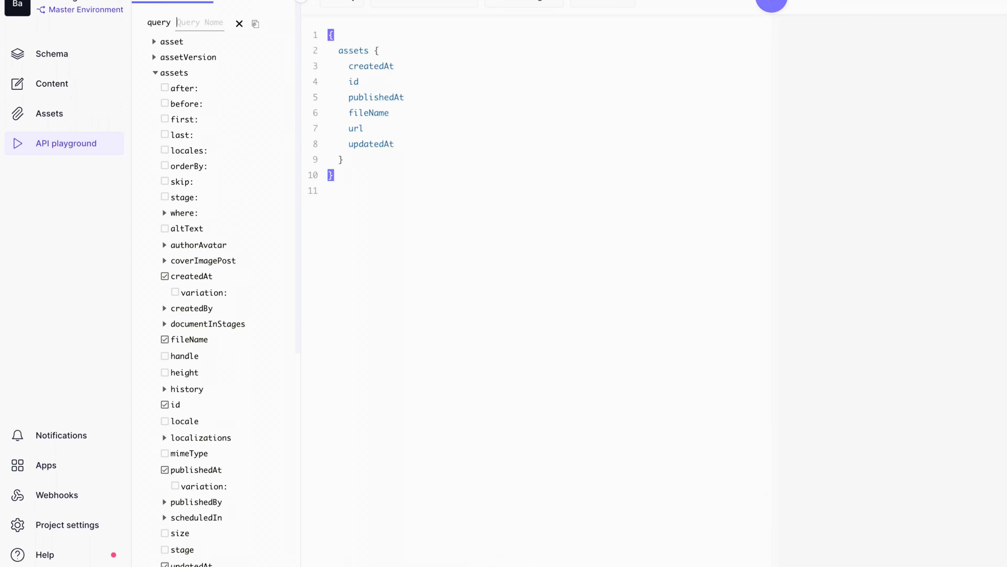
{"action": "type", "text": "Post"}
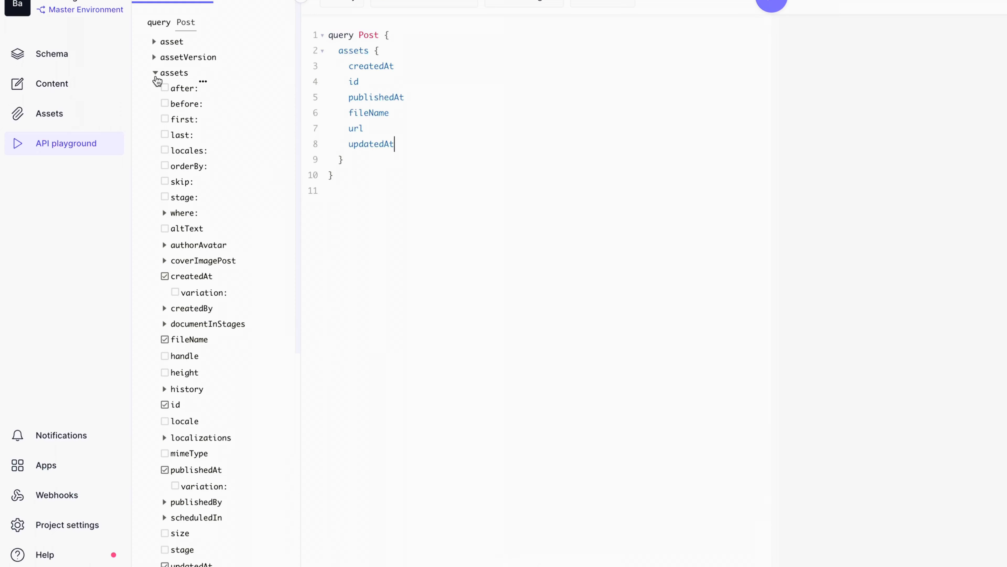
- Replace the assets selection in the Post query with post, requesting its title, slug, excerpt and publishedAt fields
{"action": "left_click", "coordinate": [155, 74]}
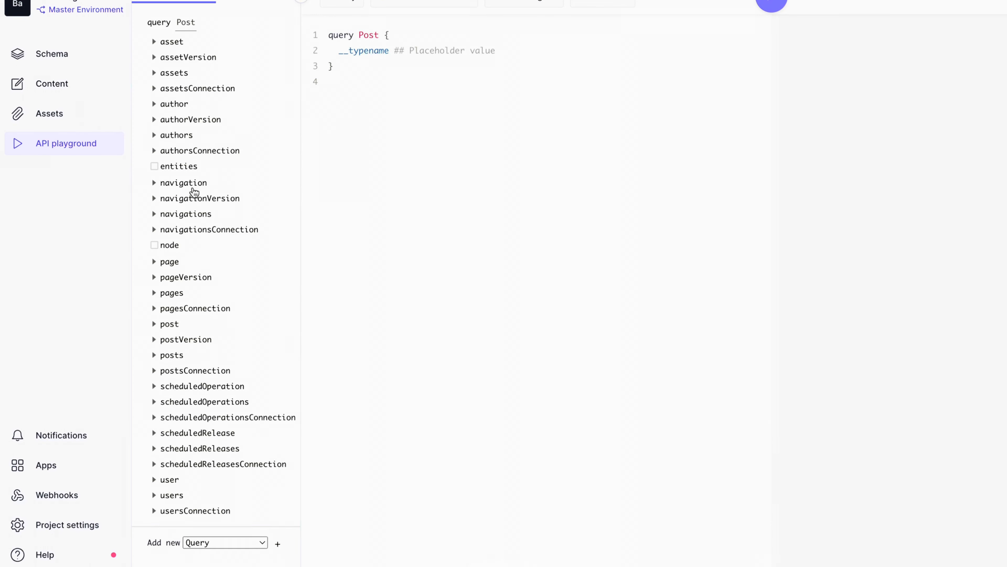
{"action": "left_click", "coordinate": [154, 325]}
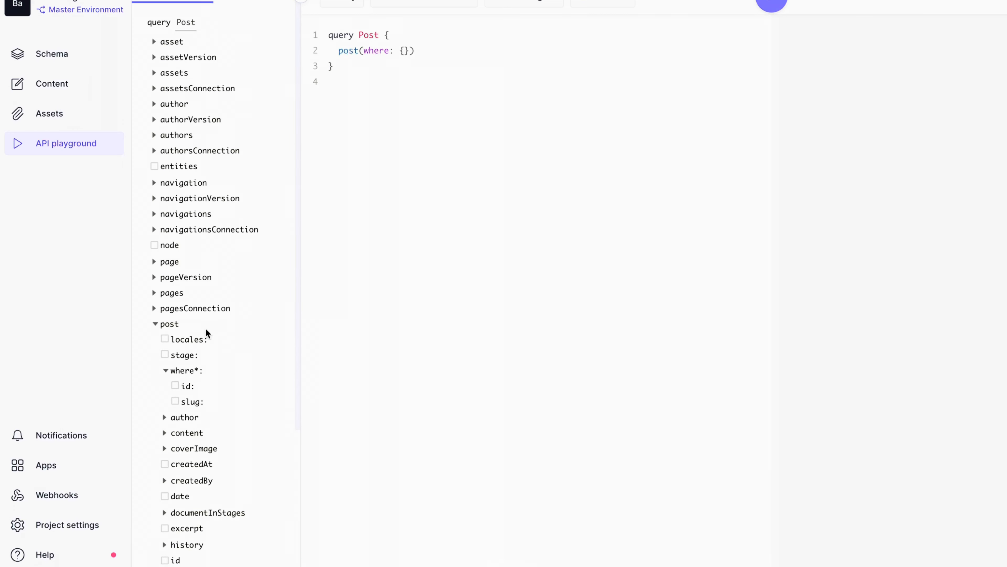
{"action": "scroll", "coordinate": [207, 332], "scroll_direction": "down", "scroll_amount": 6}
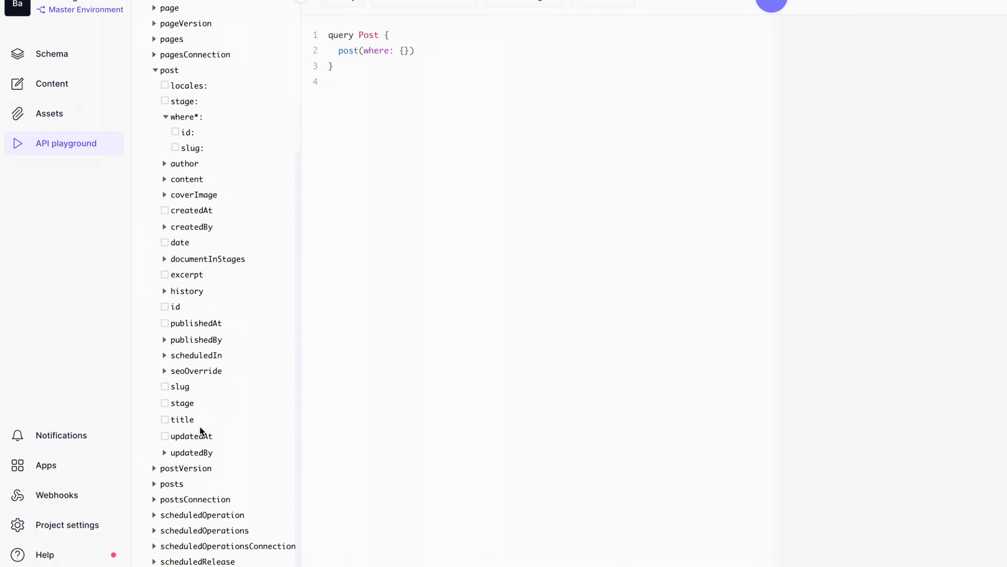
{"action": "left_click", "coordinate": [179, 419]}
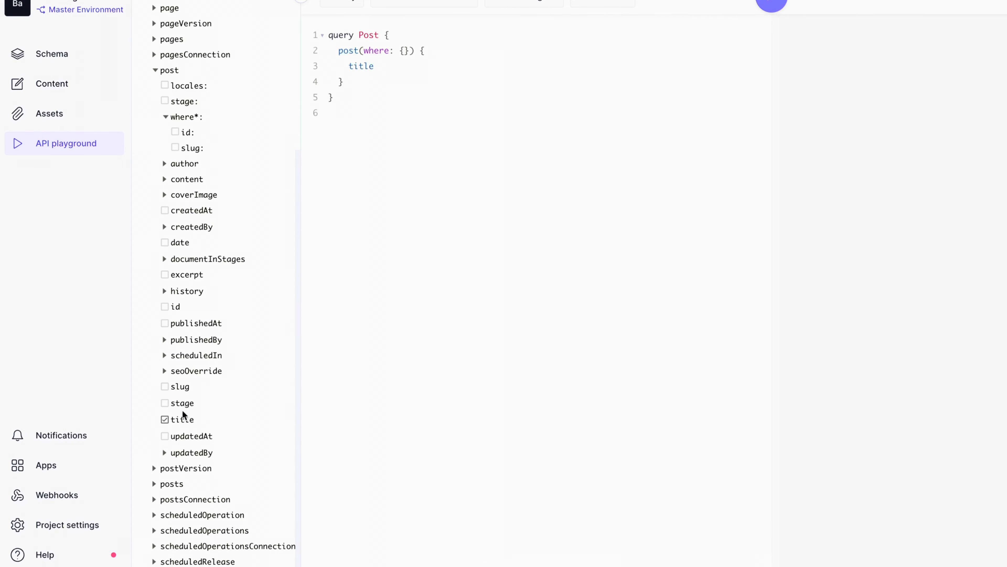
{"action": "left_click", "coordinate": [182, 388]}
{"action": "left_click", "coordinate": [188, 274]}
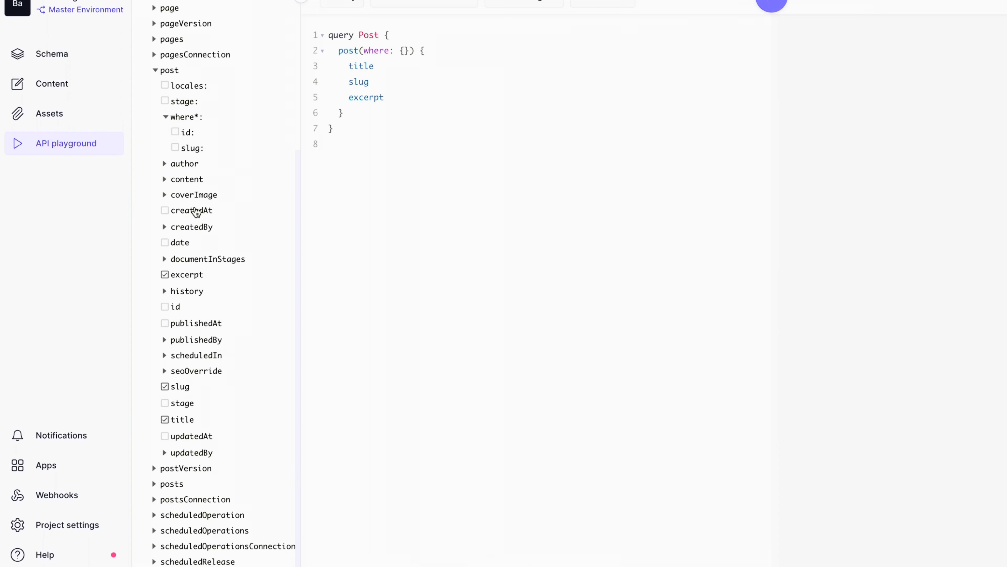
{"action": "left_click", "coordinate": [187, 324]}
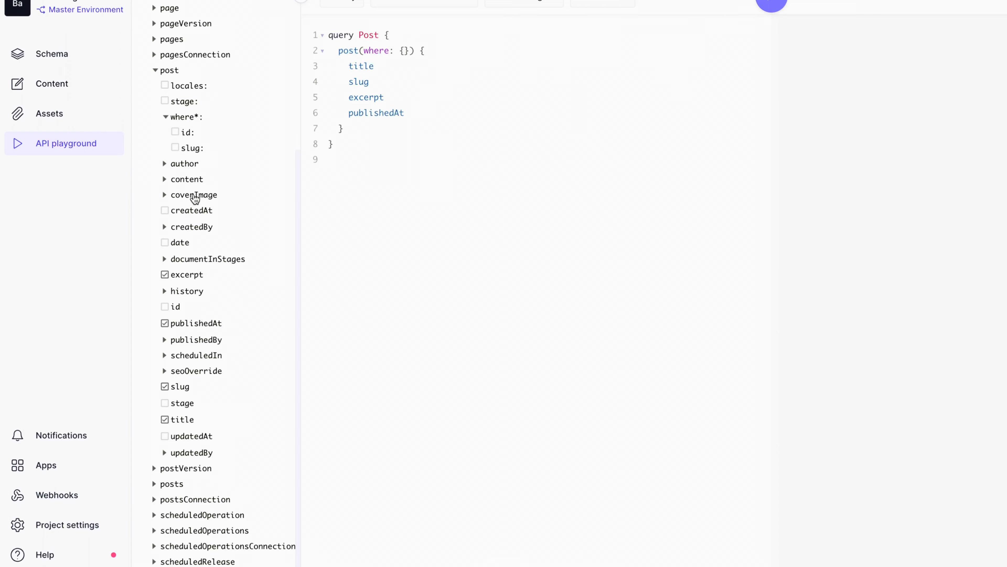
- Add the post's coverImage to the query with its altText, height, url and width fields
{"action": "left_click", "coordinate": [195, 195]}
{"action": "scroll", "coordinate": [205, 211], "scroll_direction": "down", "scroll_amount": 1}
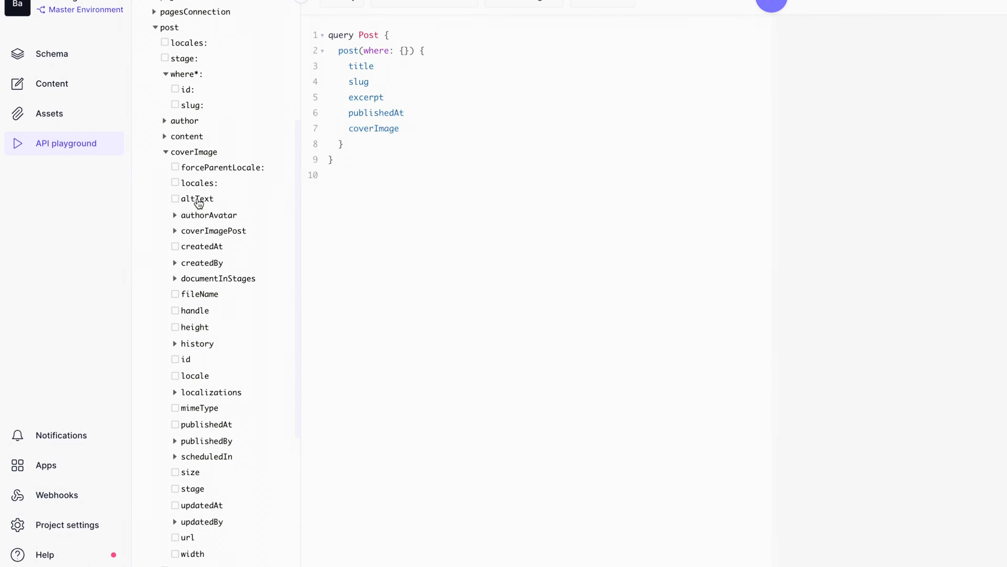
{"action": "left_click", "coordinate": [199, 201]}
{"action": "scroll", "coordinate": [228, 278], "scroll_direction": "down", "scroll_amount": 1}
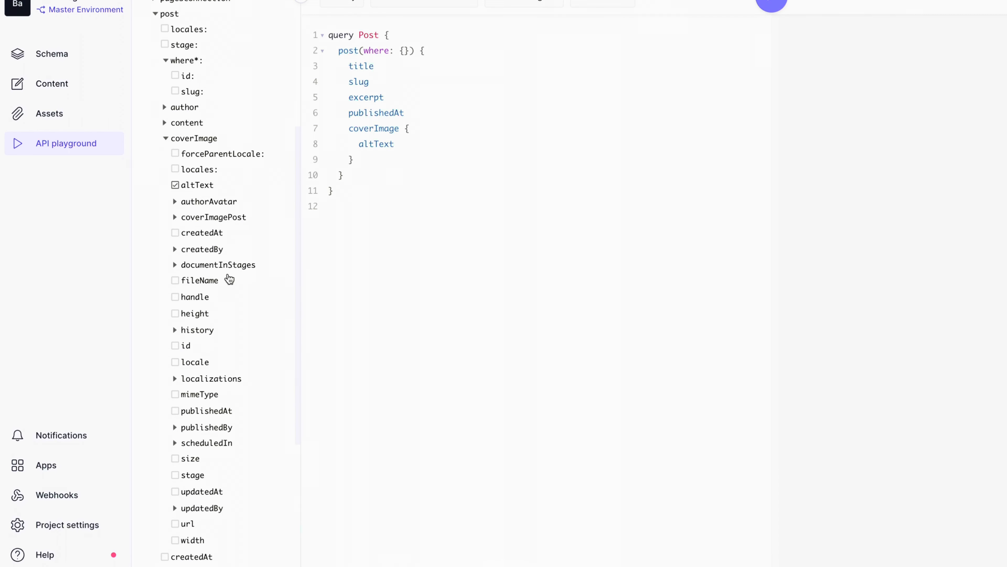
{"action": "left_click", "coordinate": [199, 316]}
{"action": "left_click", "coordinate": [187, 524]}
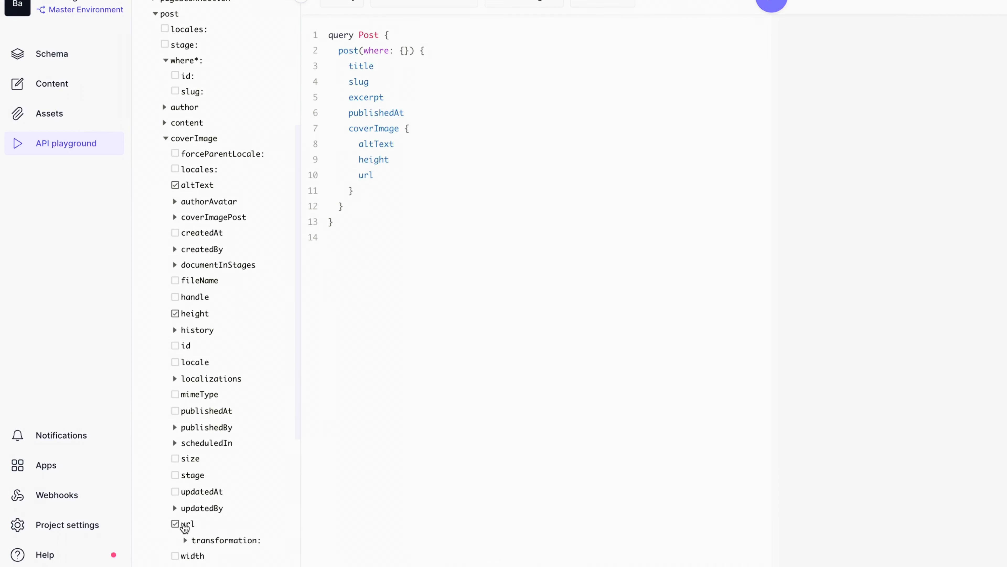
{"action": "left_click", "coordinate": [197, 557]}
- Include the post's content as html and its author's biography and name in the query
{"action": "left_click", "coordinate": [189, 122]}
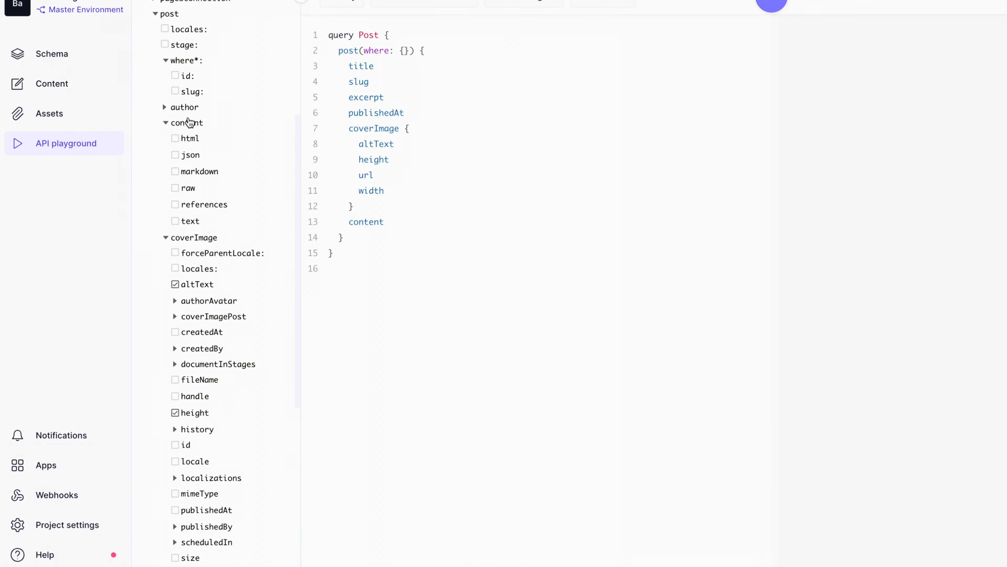
{"action": "left_click", "coordinate": [194, 144]}
{"action": "left_click", "coordinate": [186, 107]}
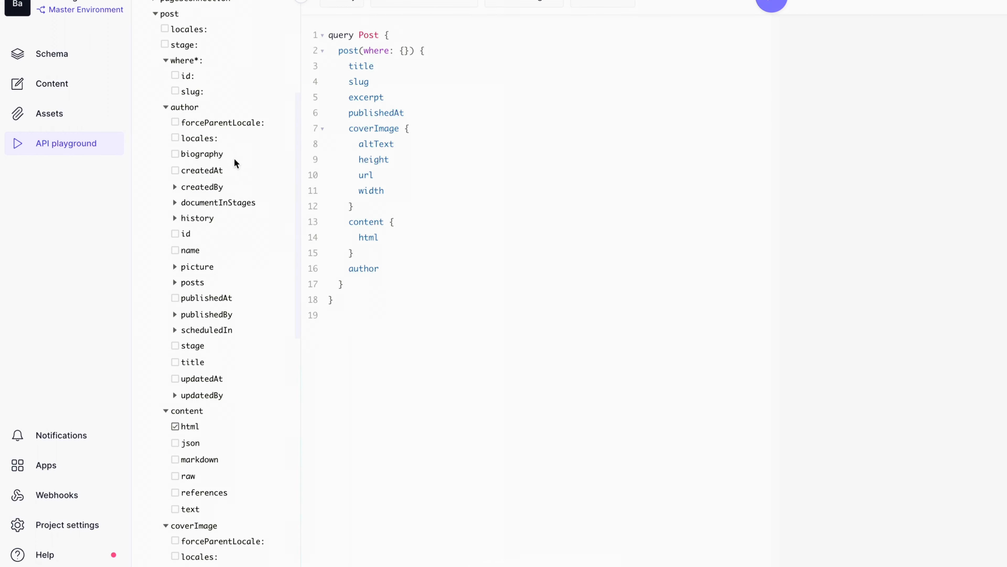
{"action": "left_click", "coordinate": [213, 156]}
{"action": "left_click", "coordinate": [193, 252]}
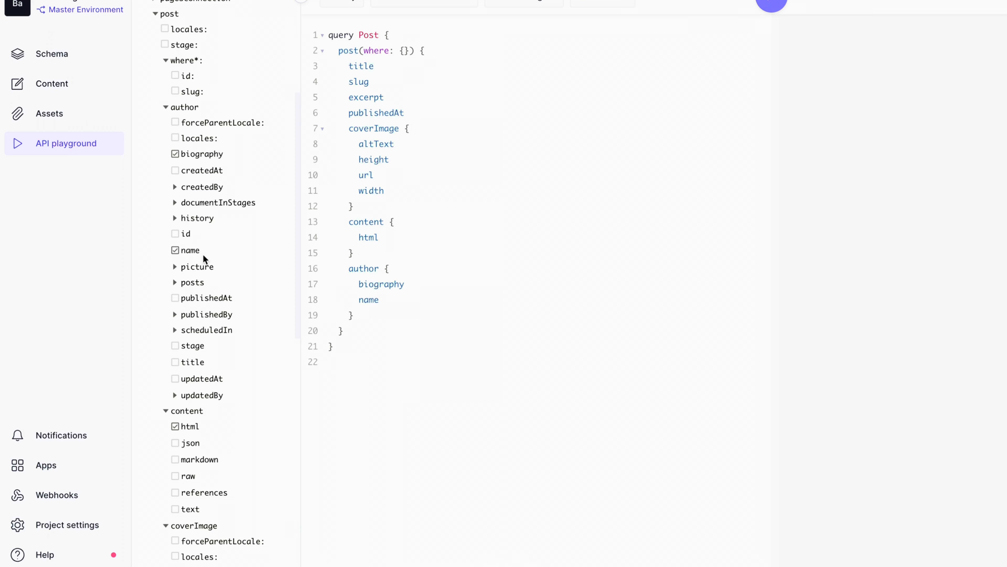
- Add the author's picture to the query with altText, height, url and width
{"action": "left_click", "coordinate": [201, 269]}
{"action": "scroll", "coordinate": [225, 288], "scroll_direction": "down", "scroll_amount": 2}
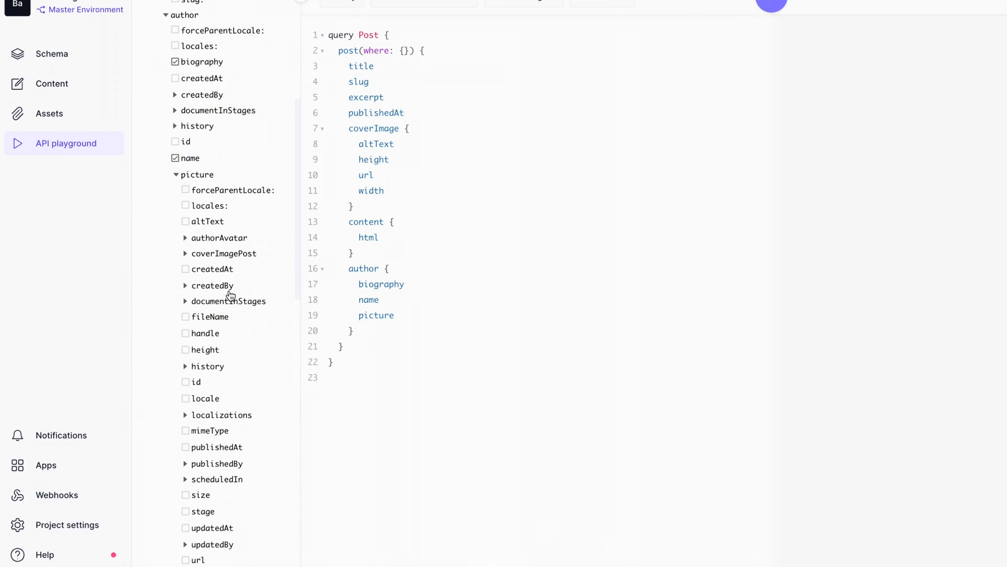
{"action": "left_click", "coordinate": [207, 223]}
{"action": "scroll", "coordinate": [266, 232], "scroll_direction": "down", "scroll_amount": 3}
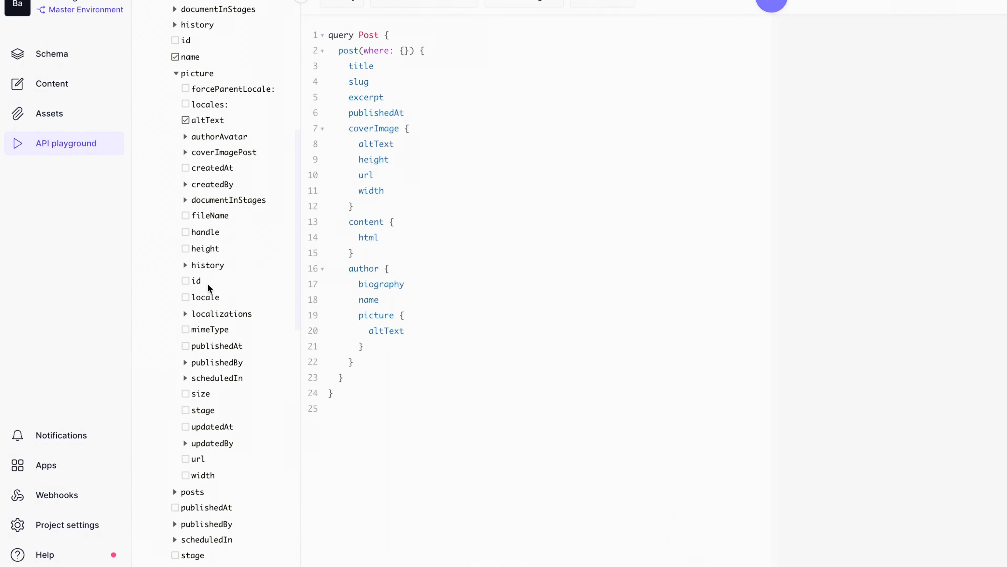
{"action": "left_click", "coordinate": [206, 249]}
{"action": "left_click", "coordinate": [199, 459]}
{"action": "left_click", "coordinate": [200, 491]}
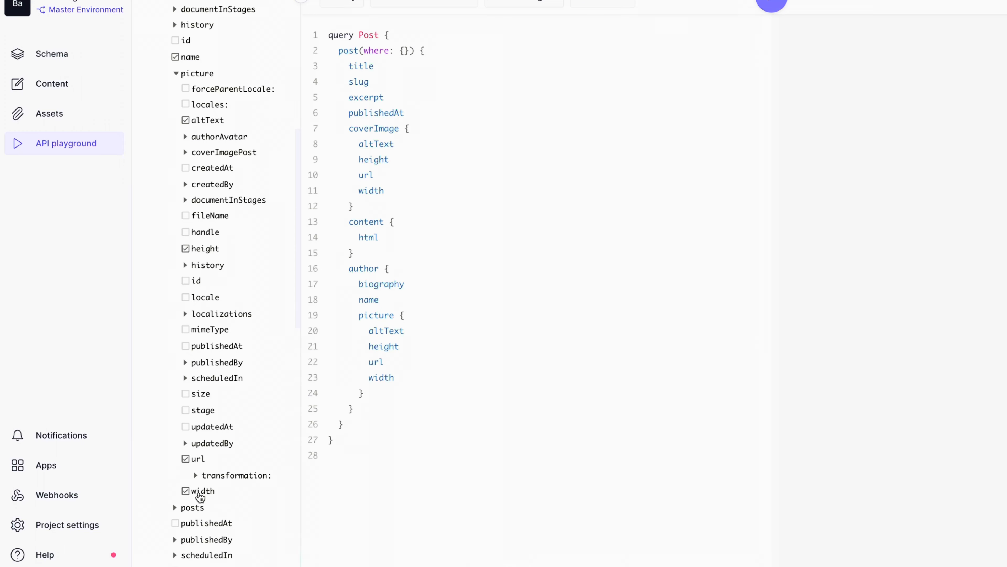
- Filter the post by slug in its where argument and extract the slug value into a GraphQL variable
{"action": "scroll", "coordinate": [256, 268], "scroll_direction": "up", "scroll_amount": 7}
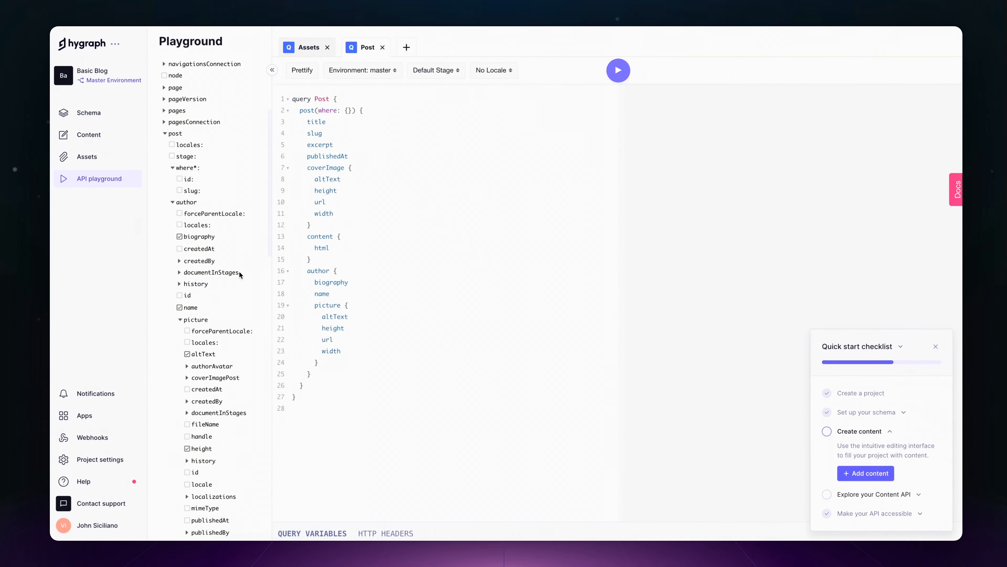
{"action": "scroll", "coordinate": [218, 242], "scroll_direction": "down", "scroll_amount": 7}
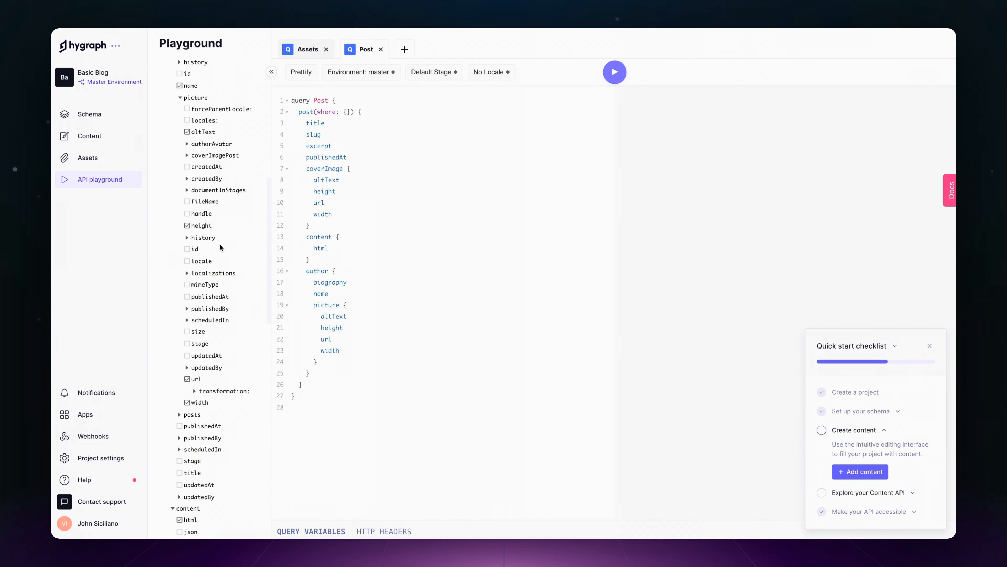
{"action": "scroll", "coordinate": [221, 454], "scroll_direction": "down", "scroll_amount": 2}
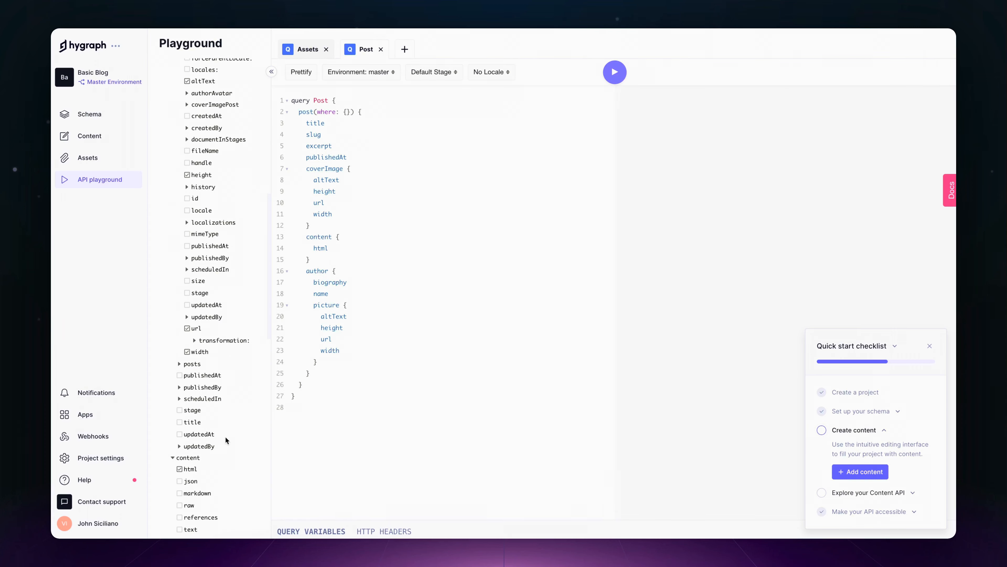
{"action": "scroll", "coordinate": [210, 433], "scroll_direction": "up", "scroll_amount": 10}
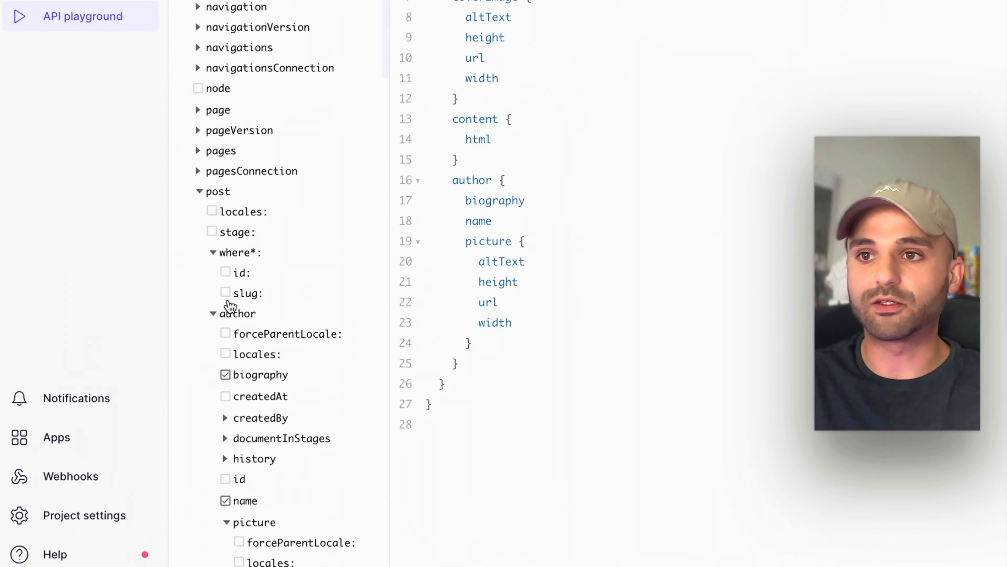
{"action": "left_click", "coordinate": [236, 288]}
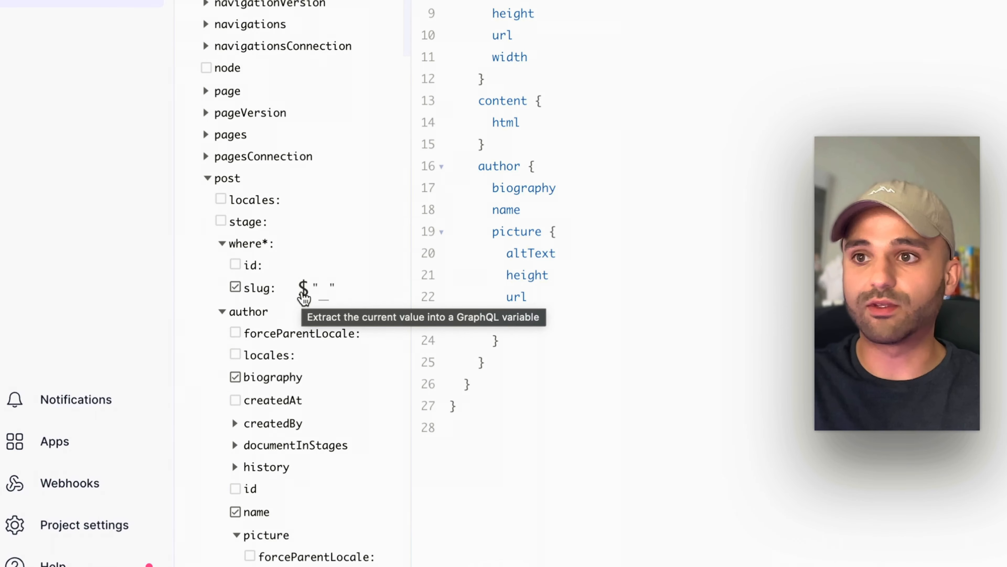
{"action": "left_click", "coordinate": [304, 293]}
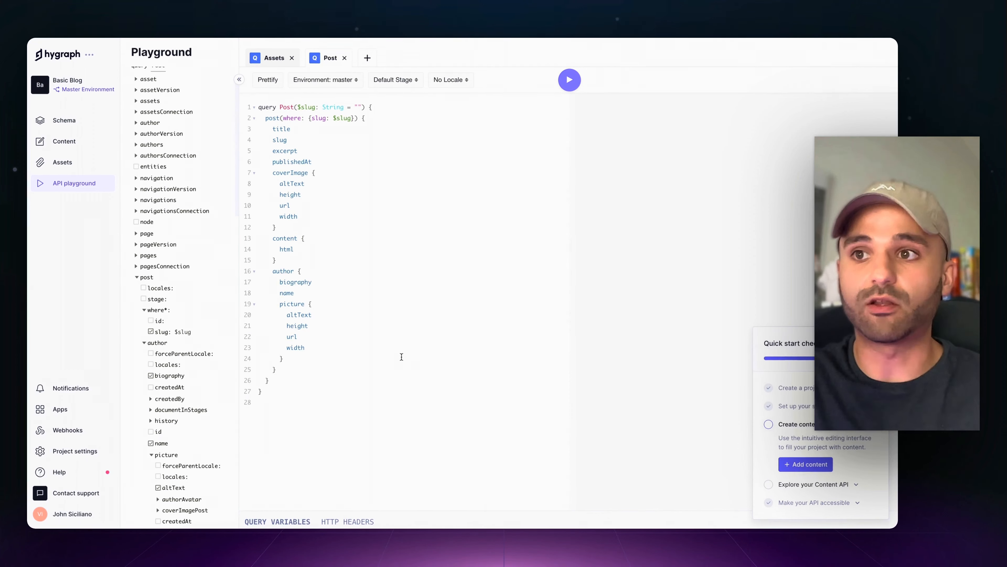
- Start a JSON object in the query variables with a "slug" key
{"action": "left_click", "coordinate": [274, 521]}
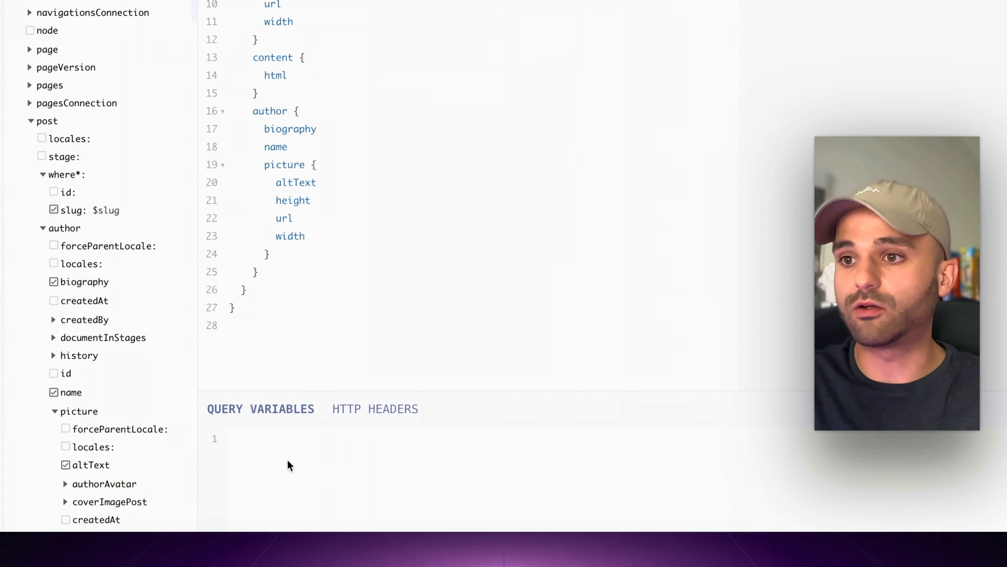
{"action": "type", "text": "{"}
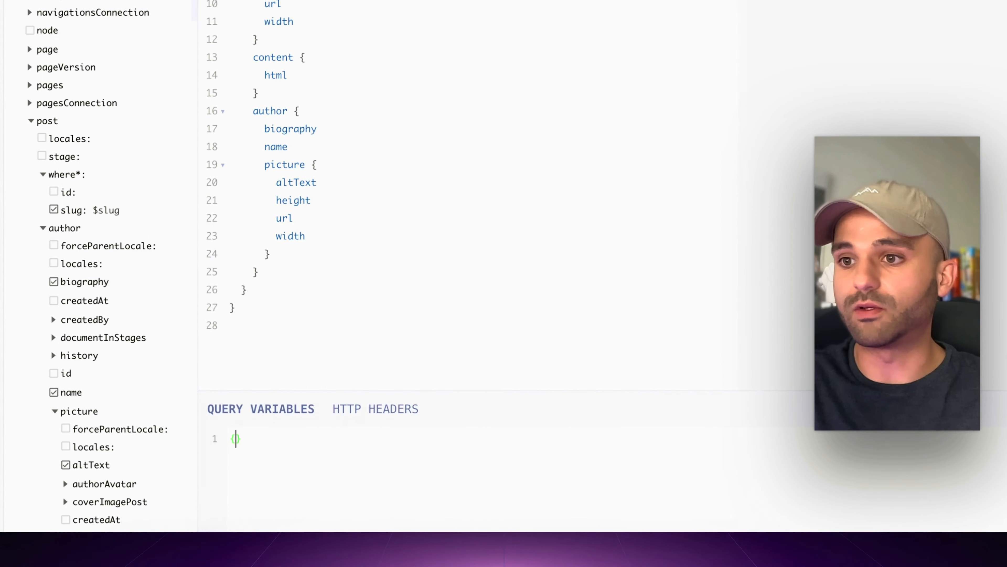
{"action": "key", "text": "Return"}
{"action": "type", "text": "sl"}
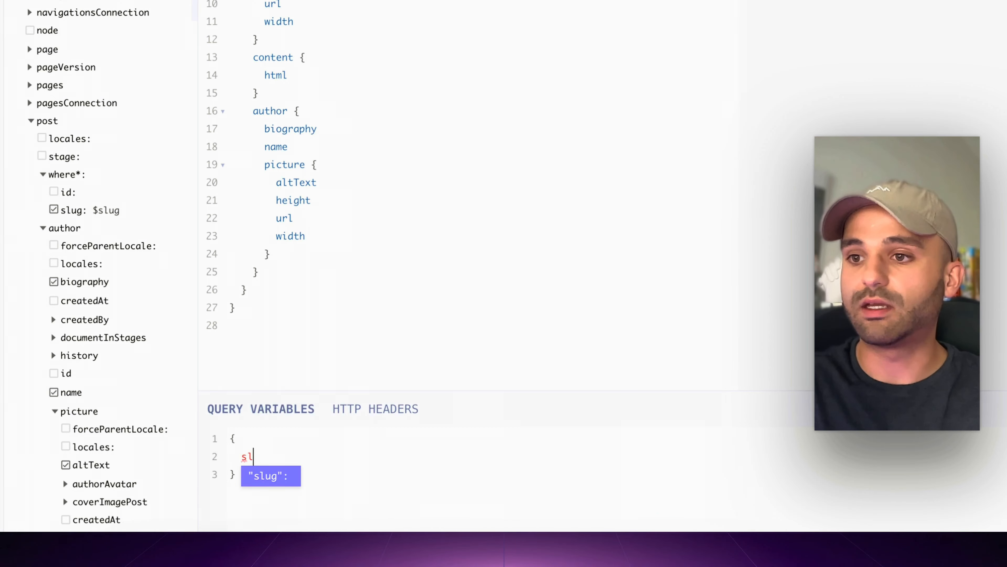
{"action": "key", "text": "Return"}
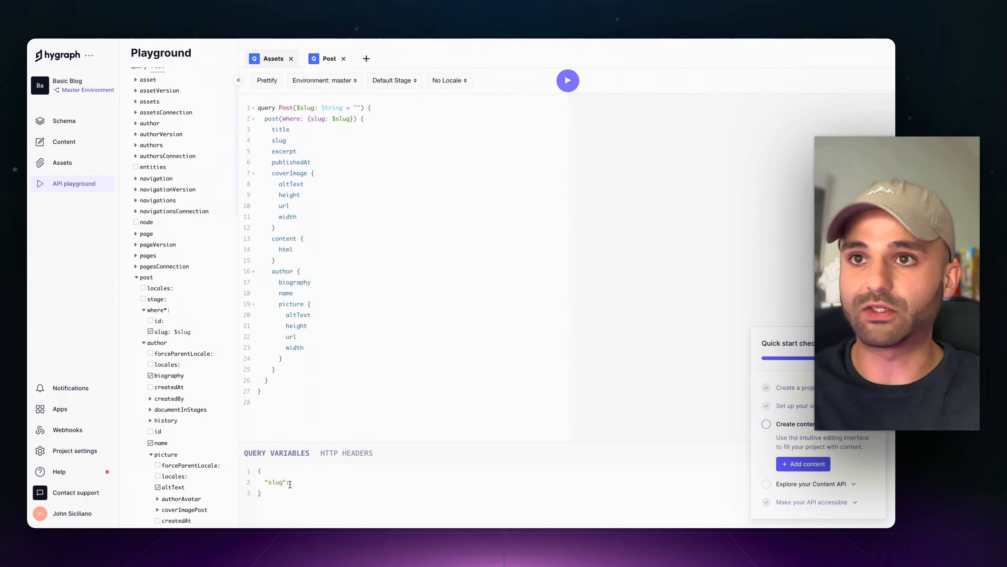
- Copy the first Post entry's slug and set the query's slug variable to "creating-learning-platform-nextjs-13-app-router"
{"action": "left_click", "coordinate": [65, 141]}
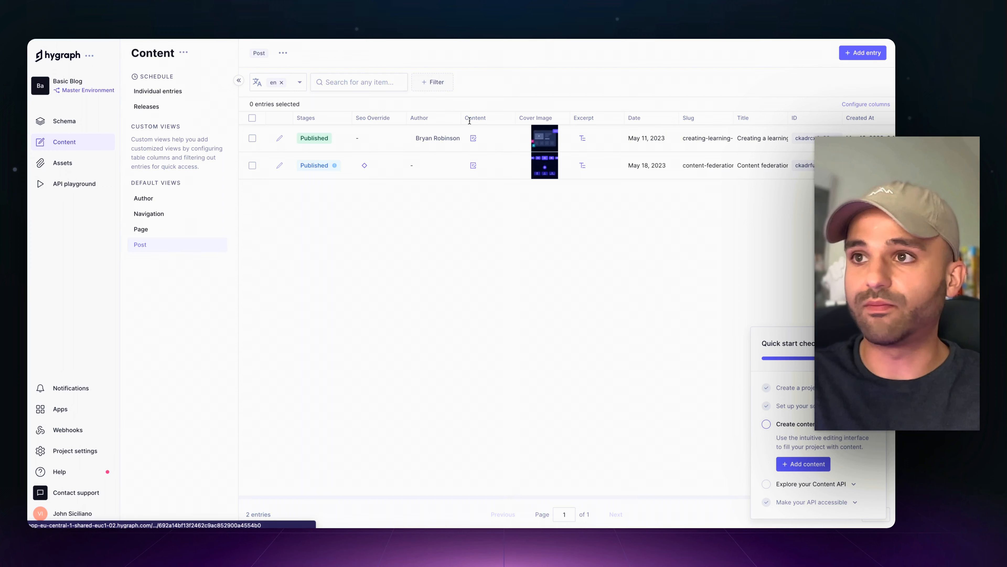
{"action": "triple_click", "coordinate": [706, 137]}
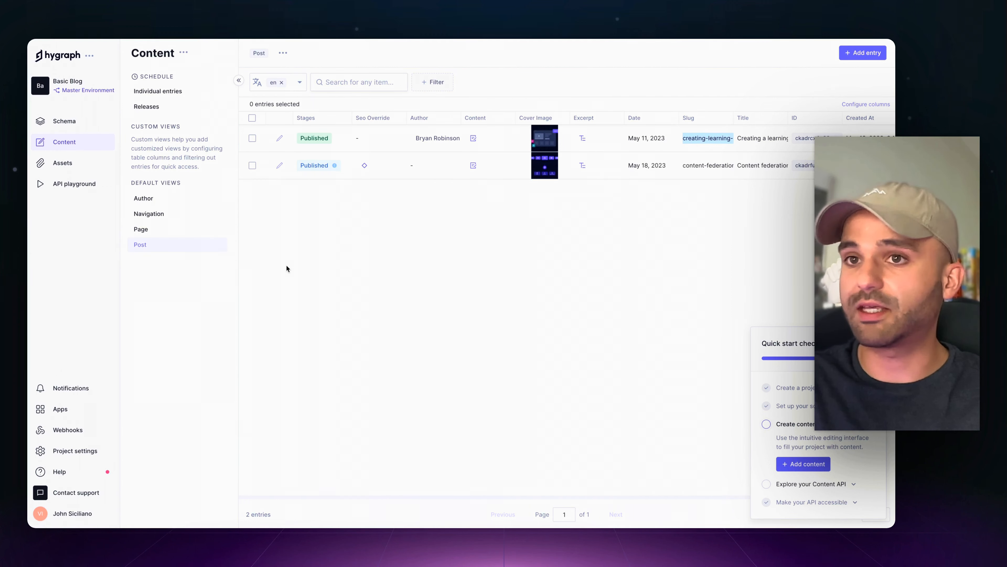
{"action": "left_click", "coordinate": [79, 183]}
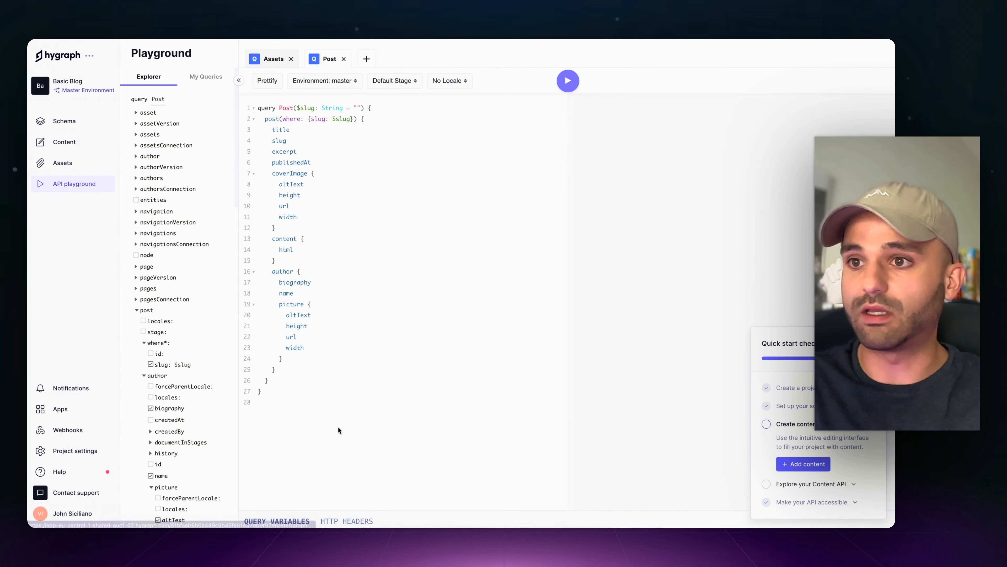
{"action": "left_click", "coordinate": [280, 521]}
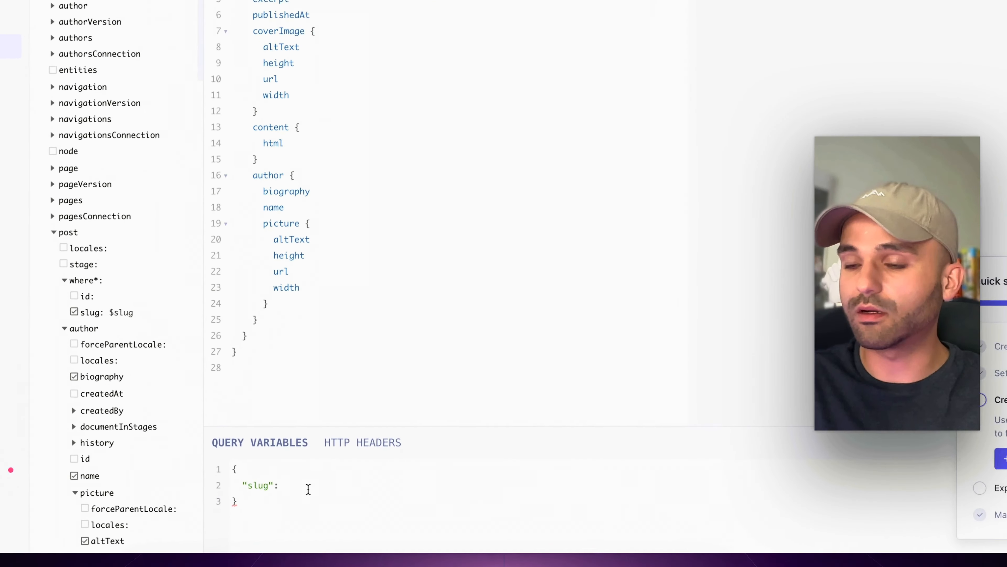
{"action": "type", "text": "\""}
{"action": "type", "text": "creating-learning-platform-nextjs-13-app-router"}
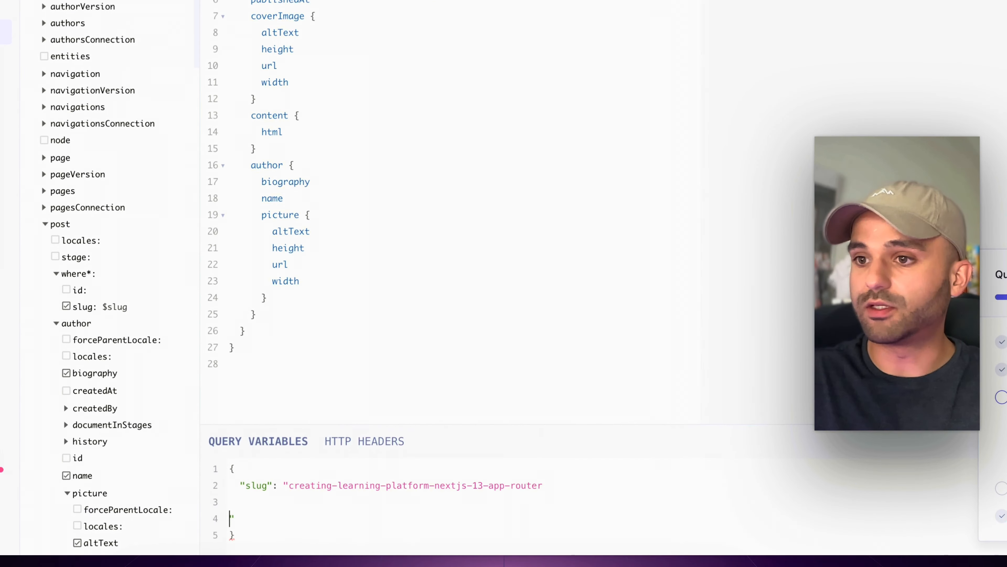
{"action": "key", "text": "BackSpace"}
{"action": "key", "text": "BackSpace"}
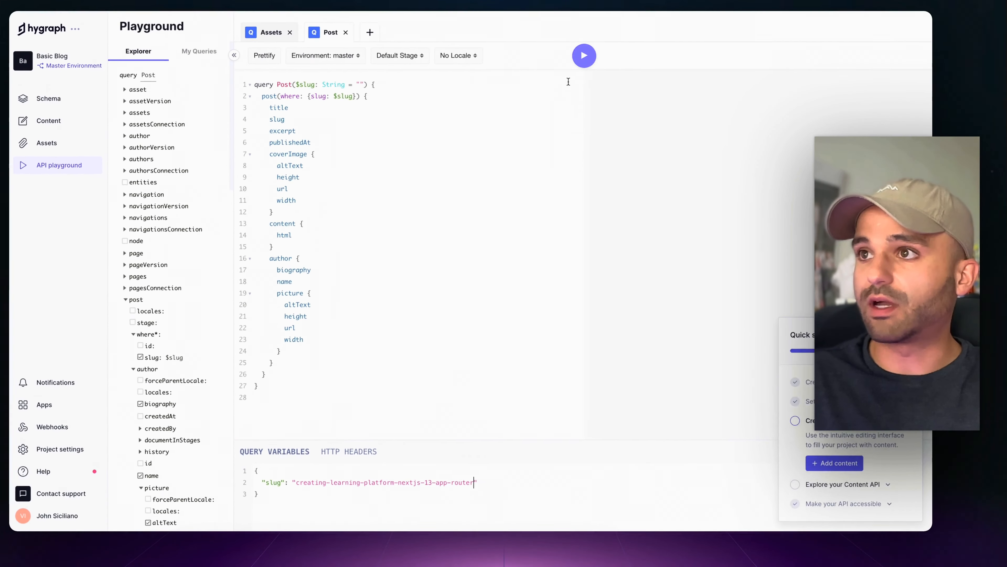
- Run the Post query and examine the title, slug and remaining fields in the response
{"action": "key", "text": "ctrl+Return"}
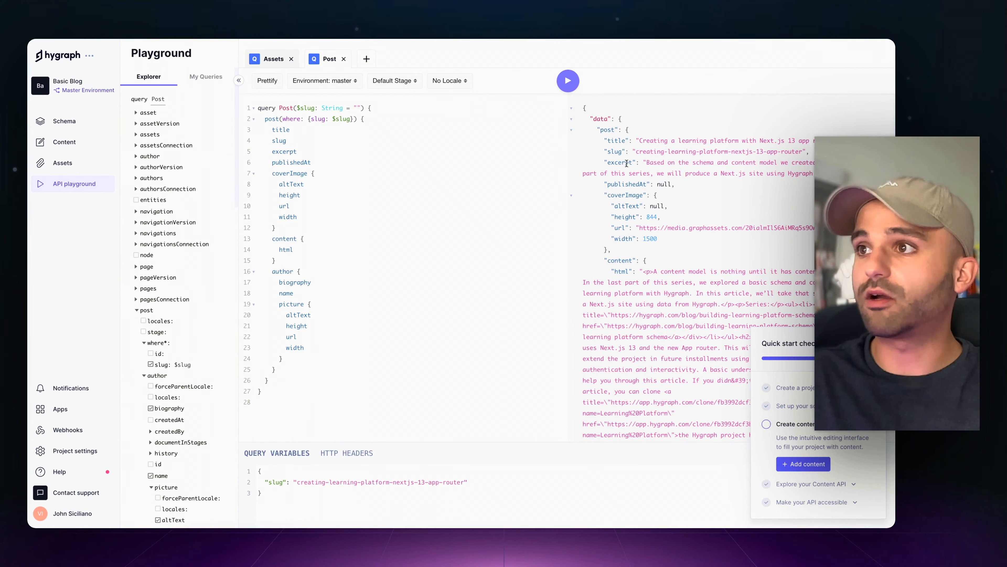
{"action": "left_click_drag", "start_coordinate": [639, 140], "coordinate": [785, 140]}
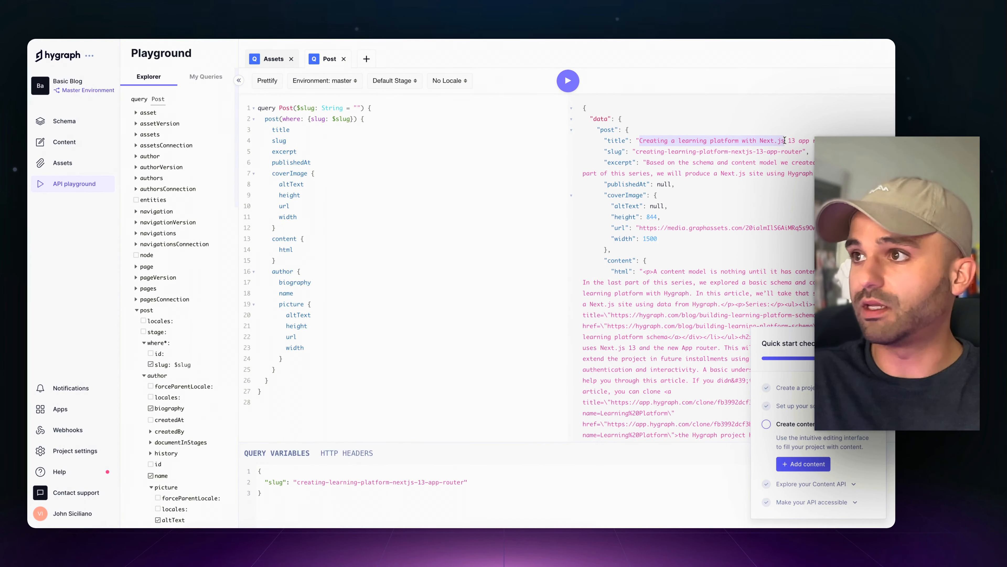
{"action": "left_click", "coordinate": [614, 151]}
{"action": "left_click_drag", "start_coordinate": [634, 151], "coordinate": [801, 151]}
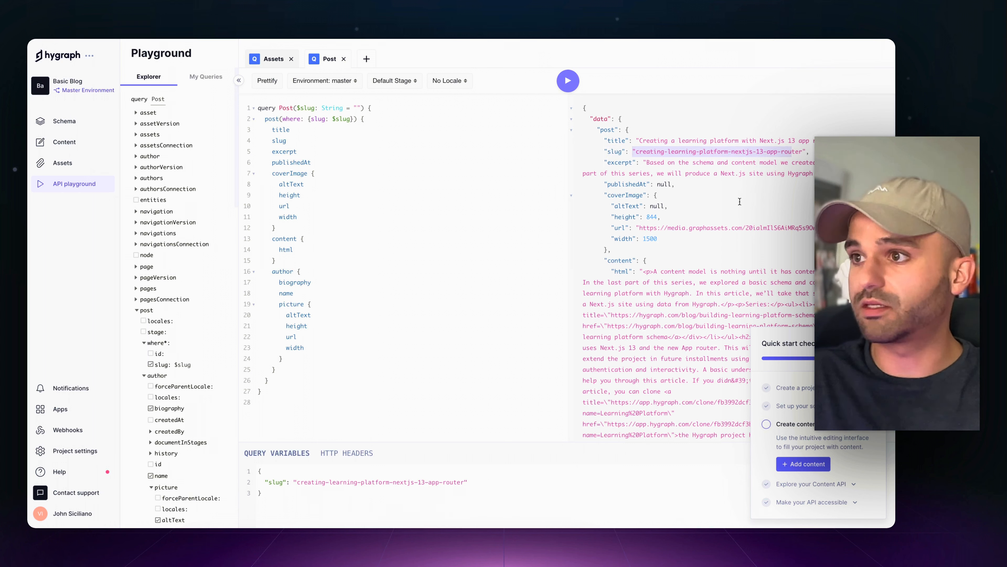
{"action": "scroll", "coordinate": [691, 256], "scroll_direction": "down", "scroll_amount": 2}
{"action": "scroll", "coordinate": [691, 253], "scroll_direction": "up", "scroll_amount": 2}
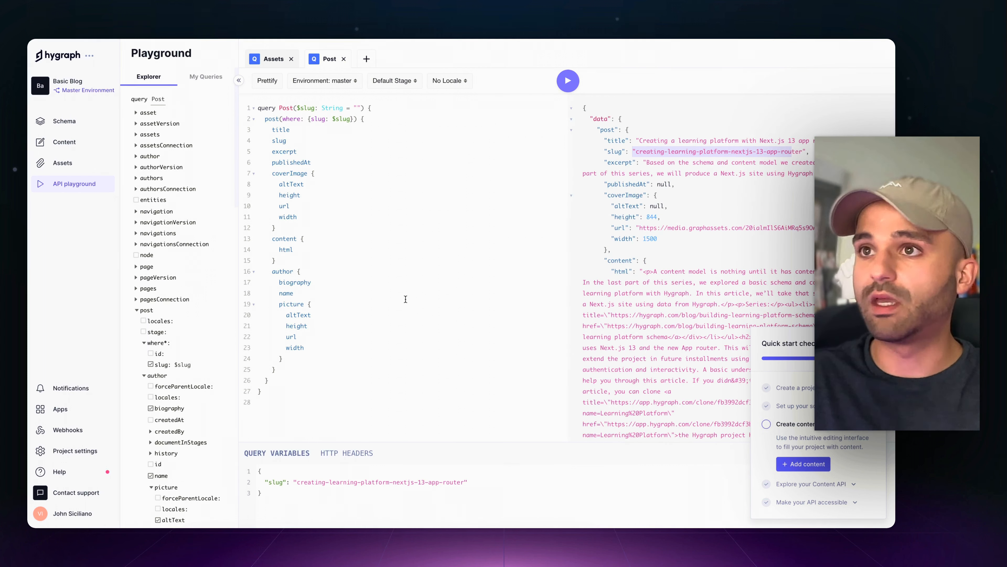
- Copy the whole Post query from Hygraph into the Post Data variable's query in Webstudio, and copy the playground's slug variables JSON
{"action": "key", "text": "ctrl+a"}
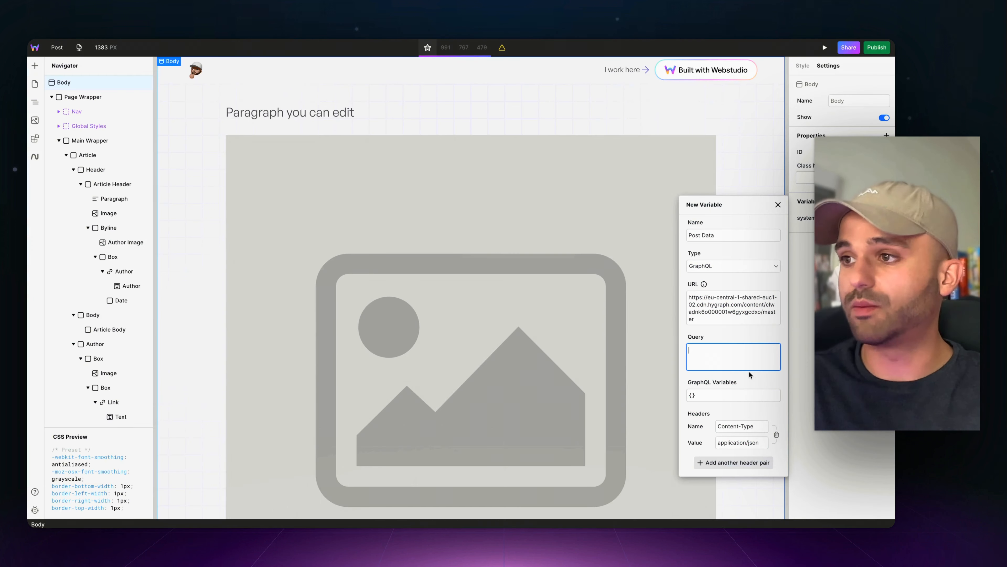
{"action": "key", "text": "ctrl+v"}
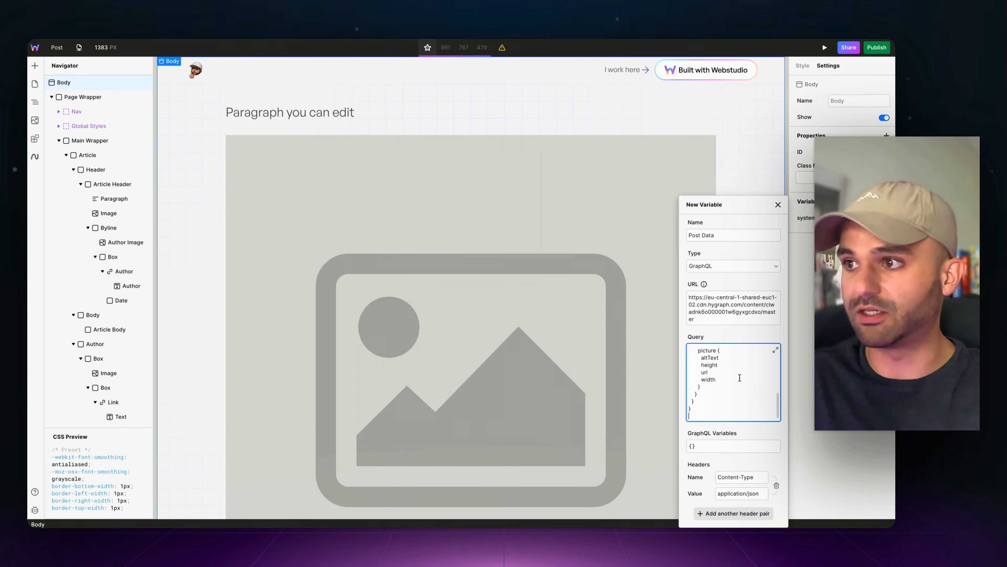
{"action": "left_click", "coordinate": [706, 447]}
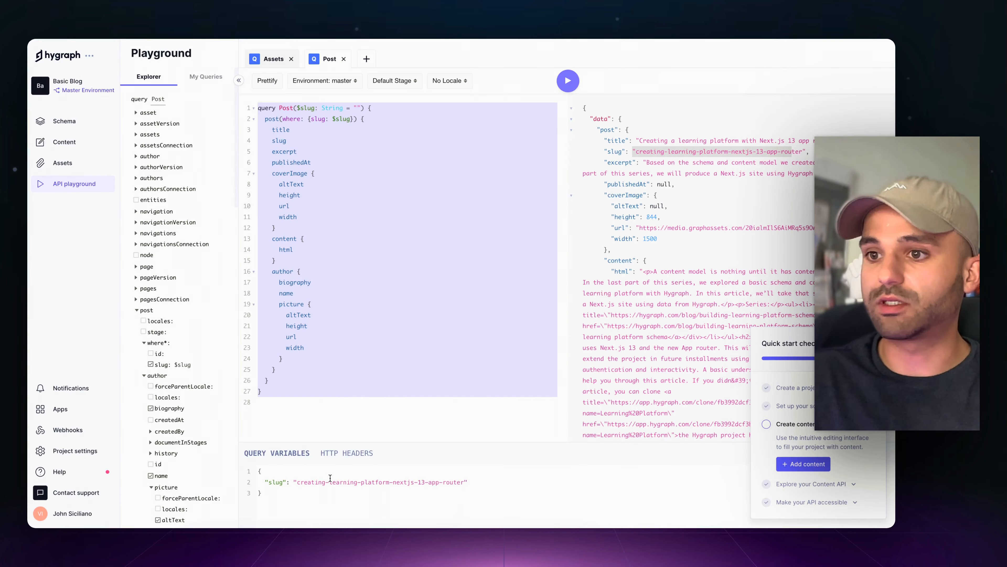
{"action": "left_click", "coordinate": [330, 478]}
{"action": "key", "text": "ctrl+a"}
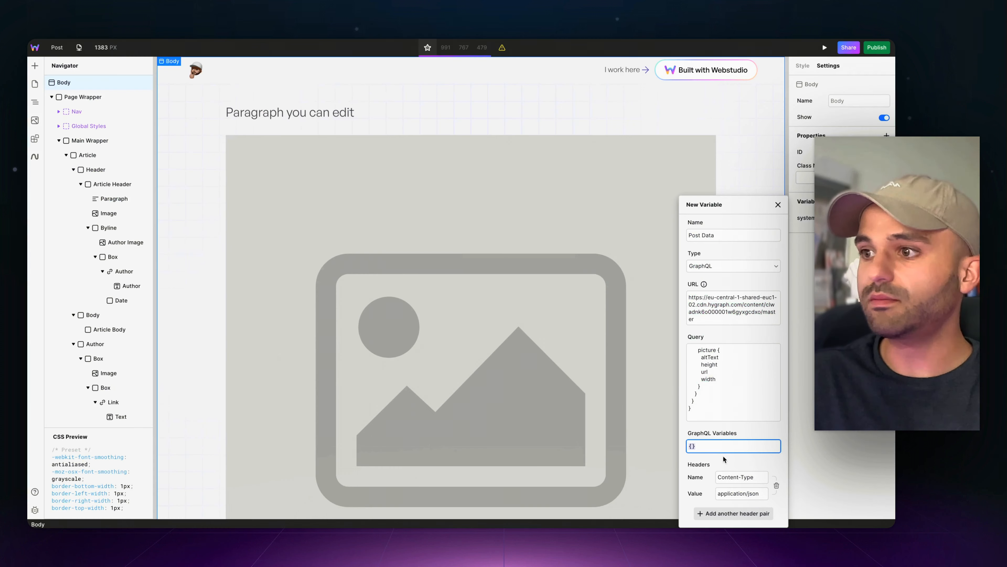
{"action": "type", "text": "{   \"slug\": \"creating-learning-platform-nextjs-13-app-router\" }"}
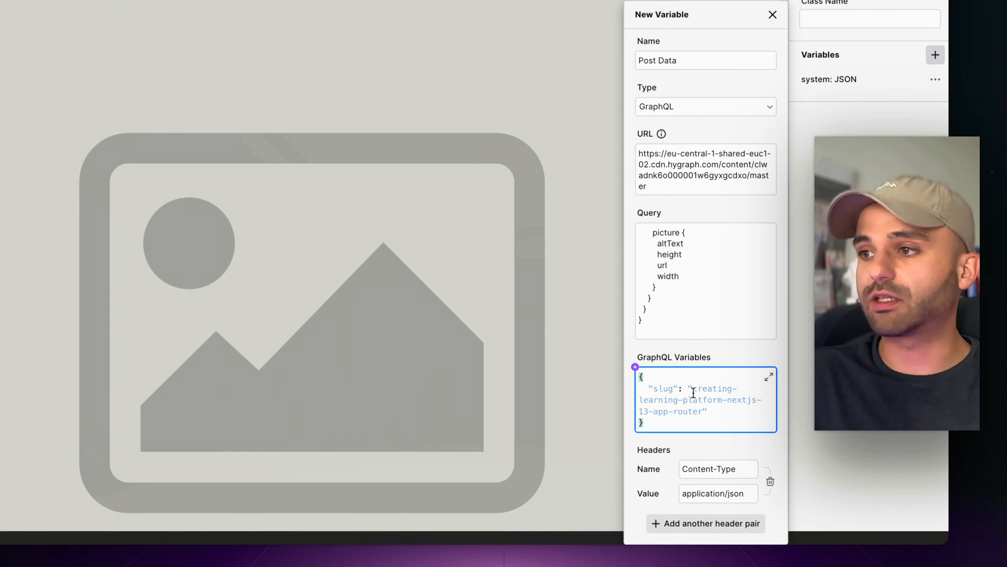
{"action": "left_click_drag", "start_coordinate": [692, 388], "coordinate": [704, 410]}
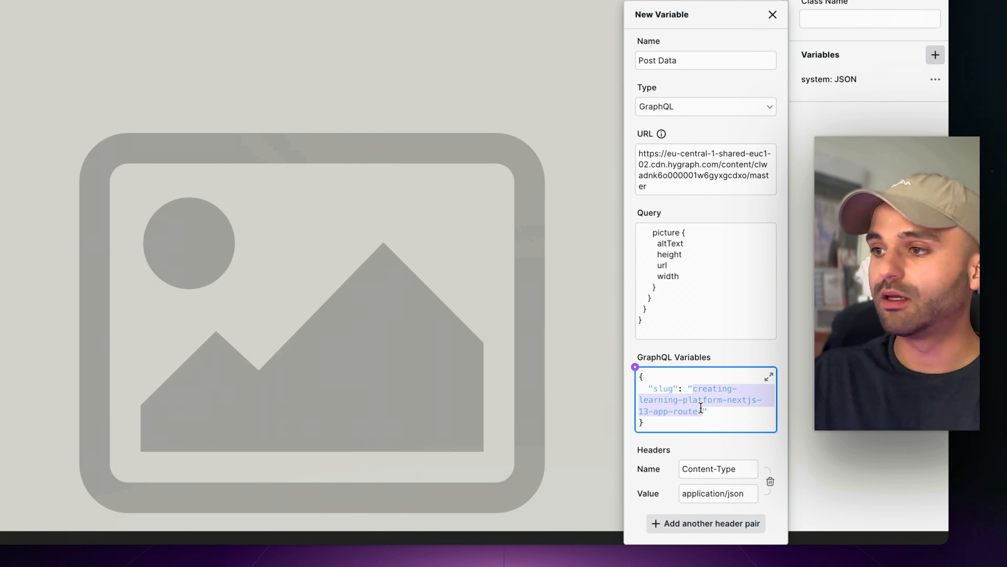
{"action": "key", "text": "super+z"}
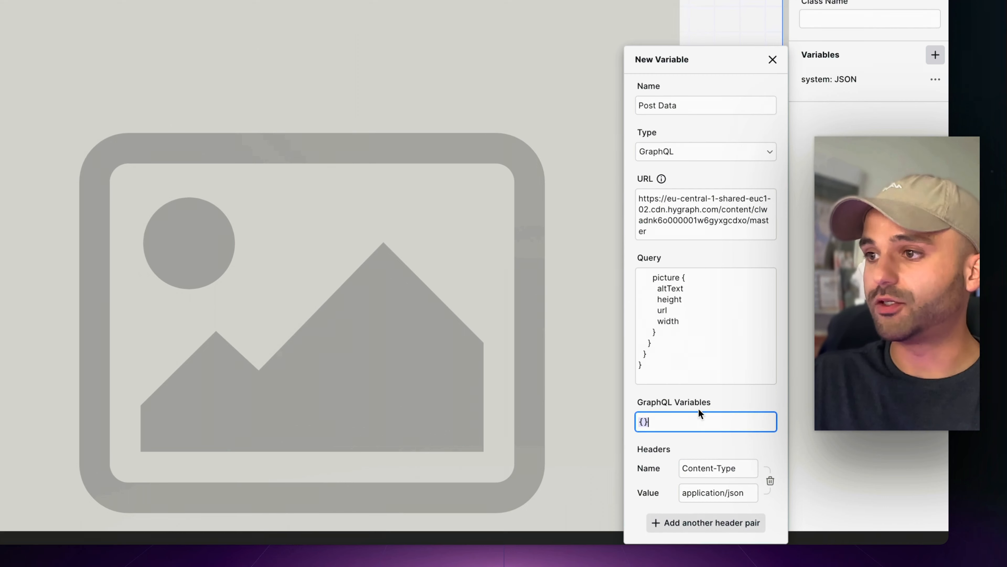
- Open the expression binding for Post Data's GraphQL variables and paste the copied JSON with slug "creating-learning-platform-nextjs-13-app-router" into it
{"action": "left_click", "coordinate": [635, 412]}
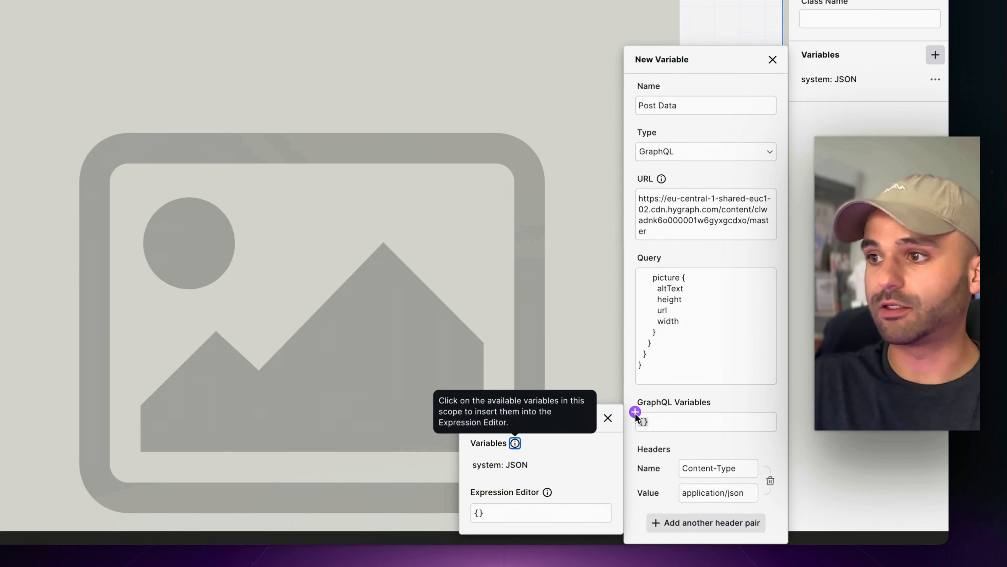
{"action": "left_click", "coordinate": [506, 516]}
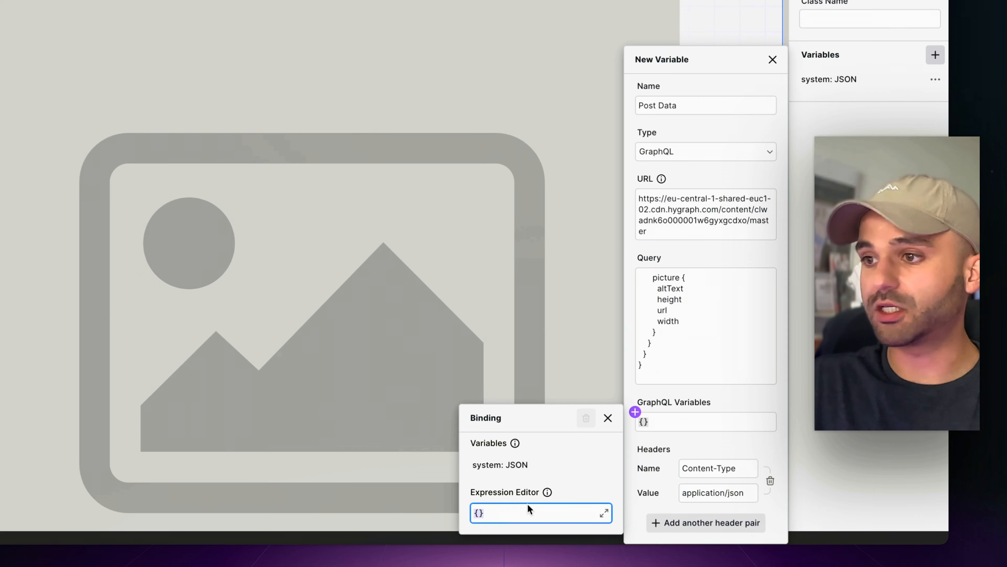
{"action": "type", "text": "{   \"slug\": \"creating-learning-platform-nextjs-13-app-router\" }"}
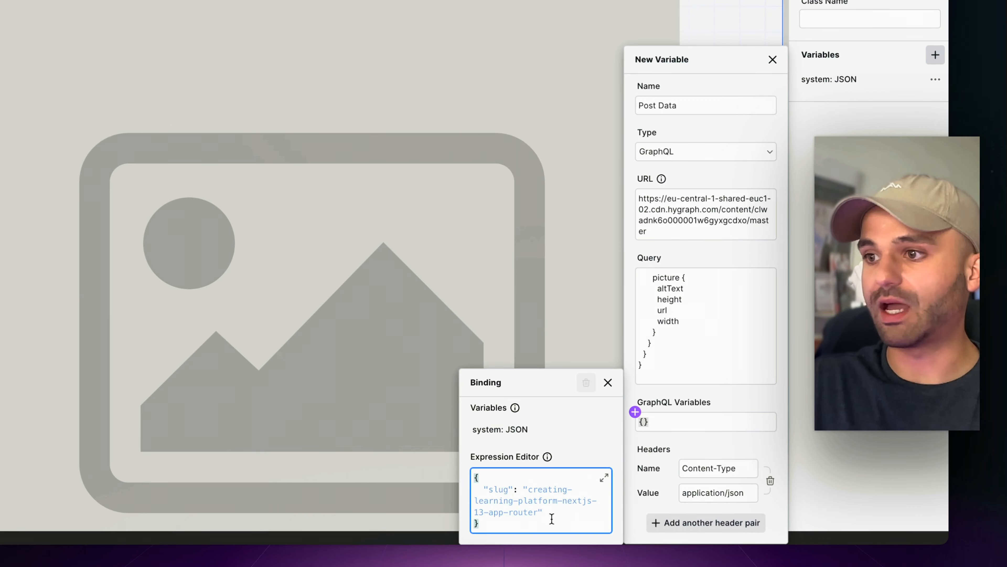
- Replace the hardcoded slug value in the binding expression with system.params.slug, keep the "slug" key quoted, and close the binding
{"action": "left_click_drag", "start_coordinate": [546, 513], "coordinate": [524, 486]}
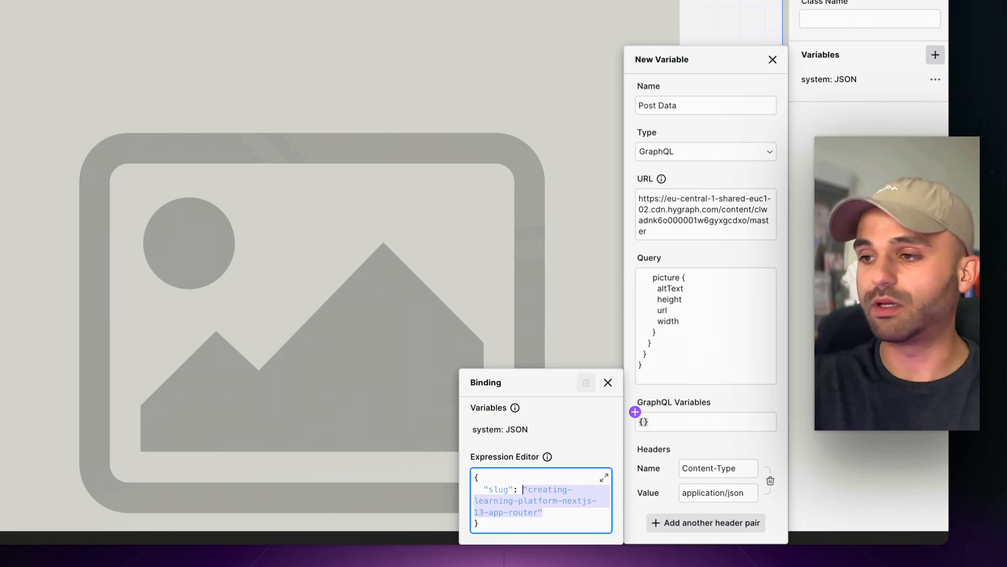
{"action": "key", "text": "BackSpace"}
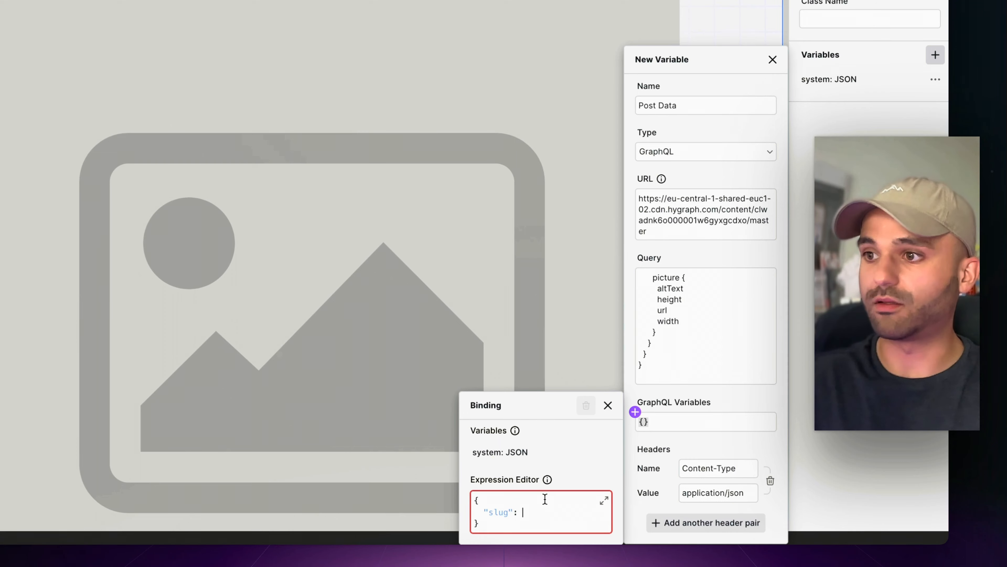
{"action": "type", "text": "system."}
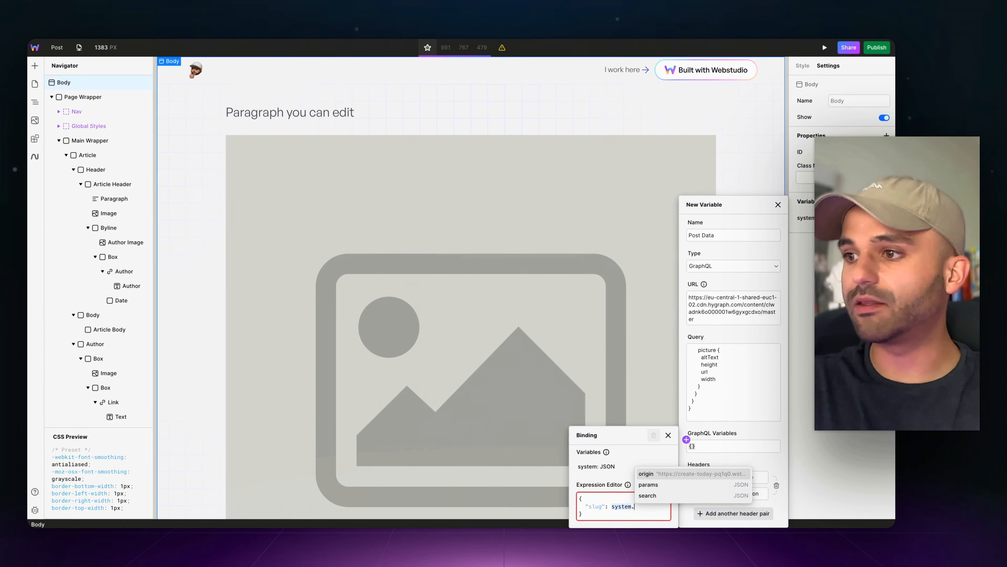
{"action": "key", "text": "Escape"}
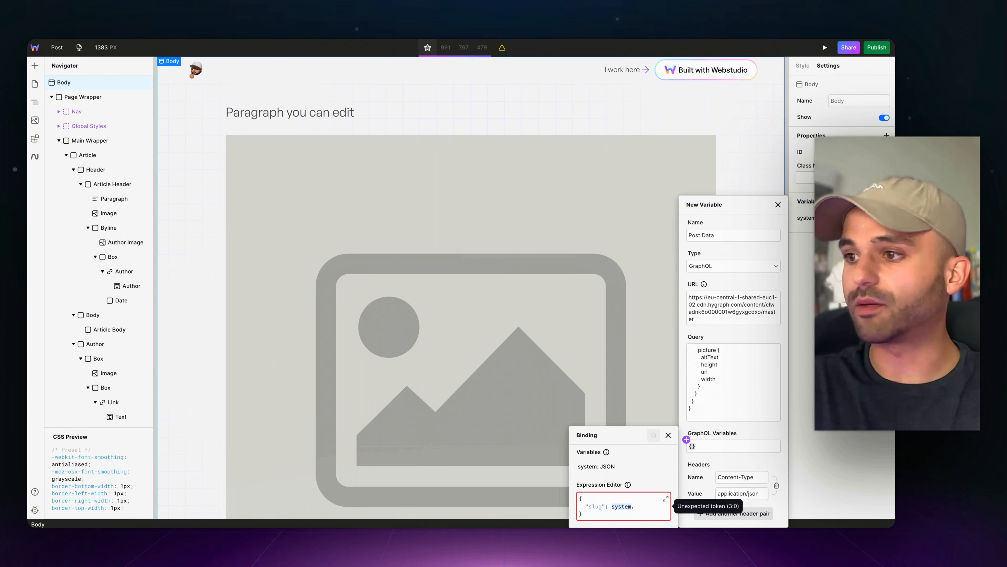
{"action": "type", "text": "params"}
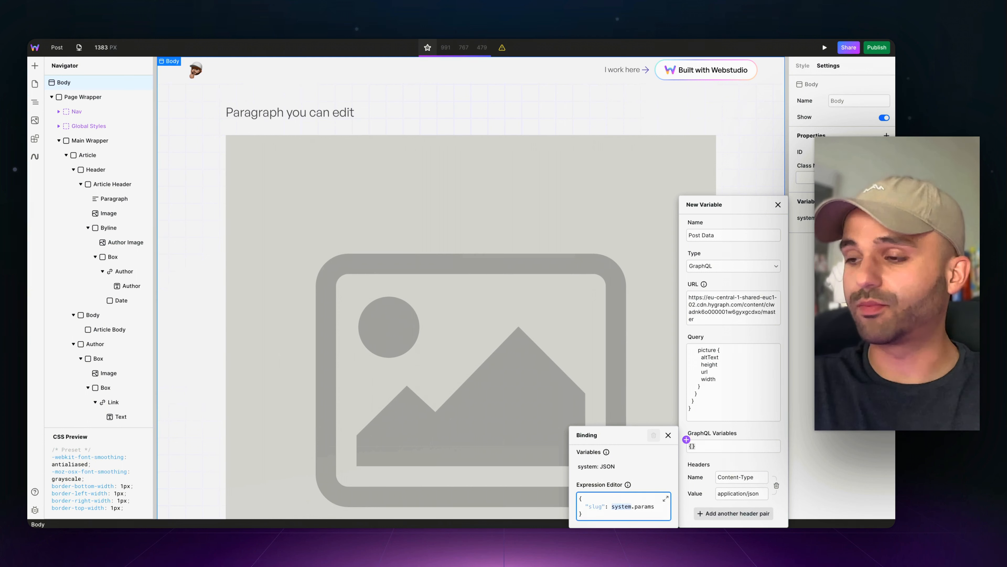
{"action": "type", "text": "."}
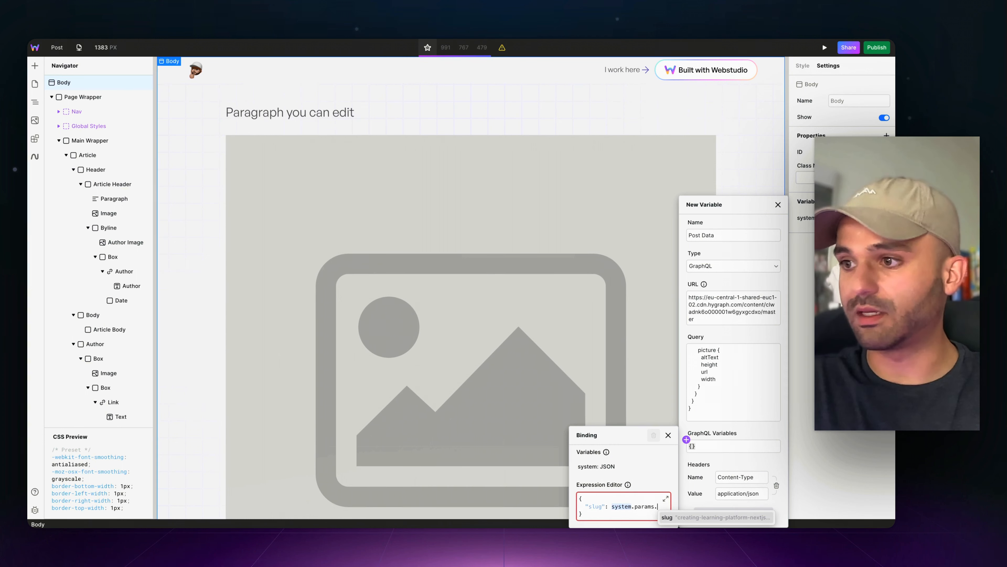
{"action": "key", "text": "Return"}
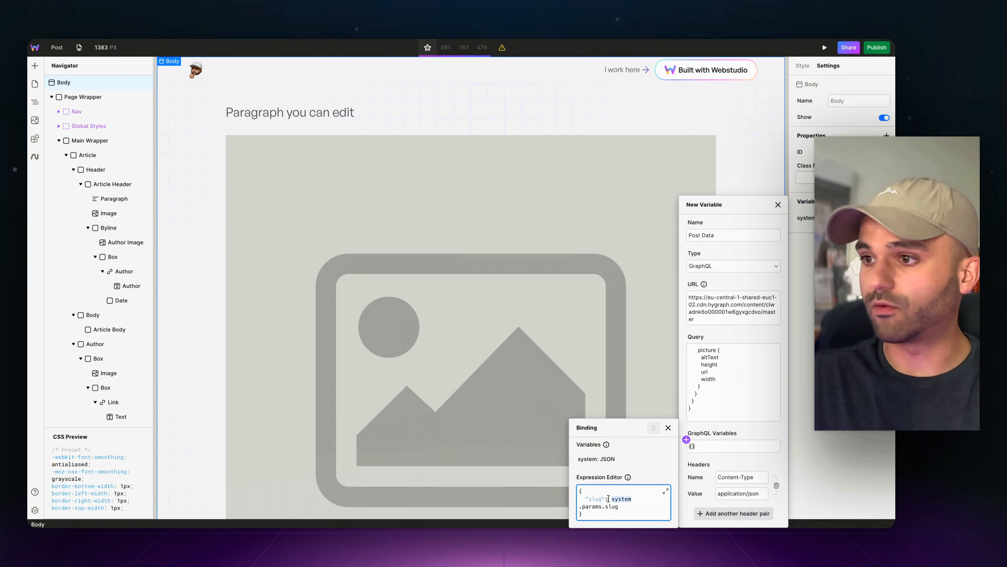
{"action": "key", "text": "BackSpace"}
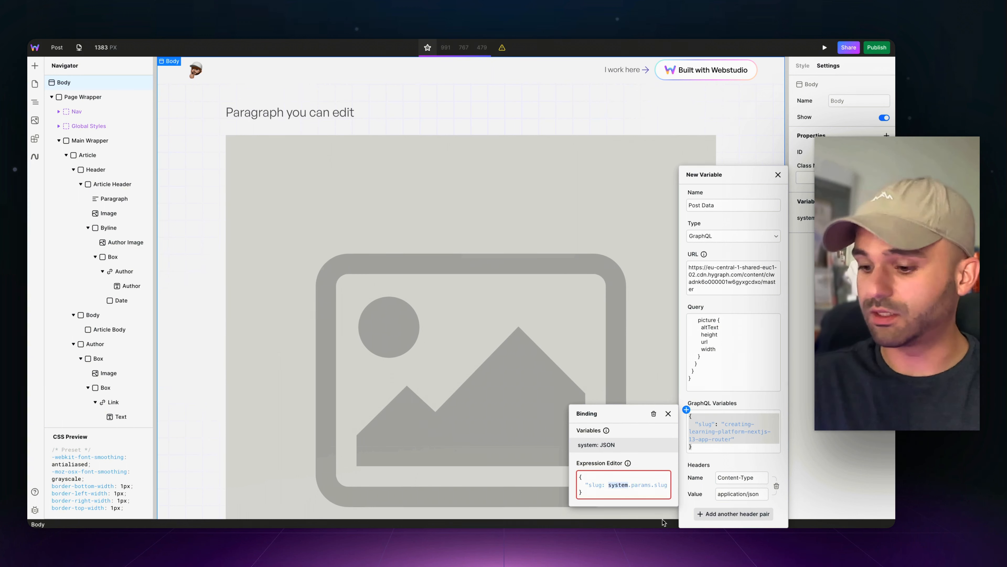
{"action": "type", "text": "\""}
{"action": "left_click", "coordinate": [697, 455]}
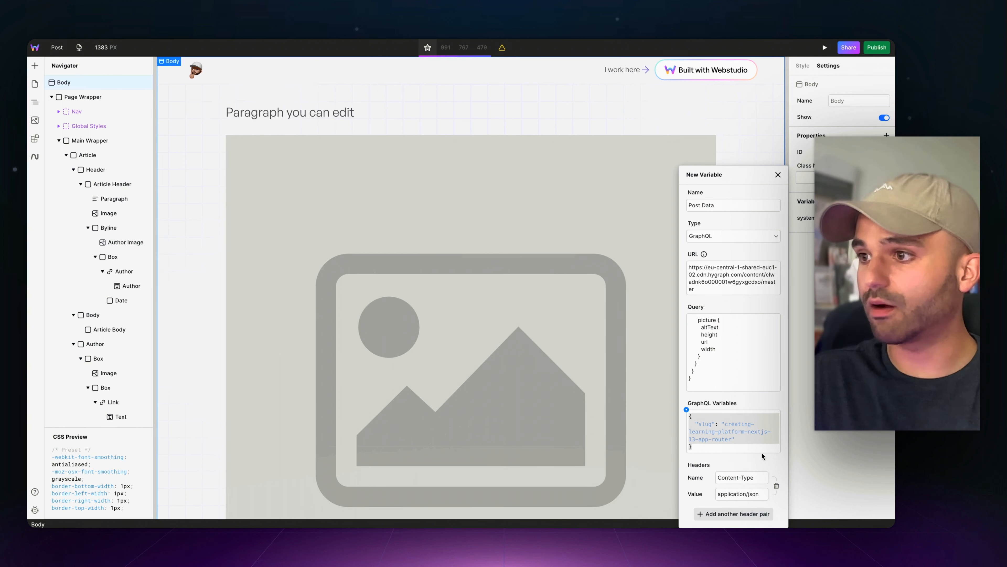
- Review the pasted query, save the Post Data variable on Body, and inspect its fetched value
{"action": "scroll", "coordinate": [749, 364], "scroll_direction": "up", "scroll_amount": 3}
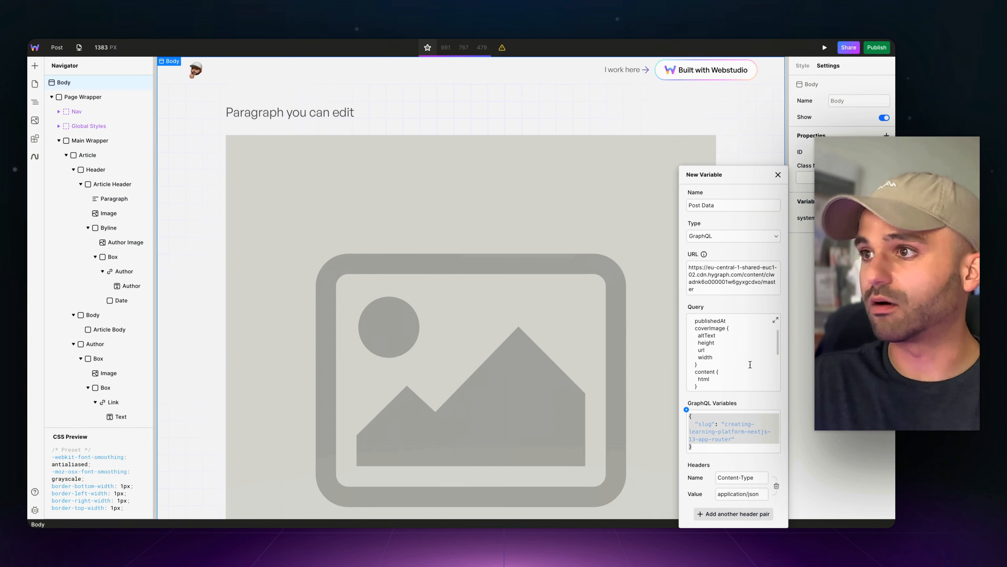
{"action": "scroll", "coordinate": [758, 337], "scroll_direction": "up", "scroll_amount": 2}
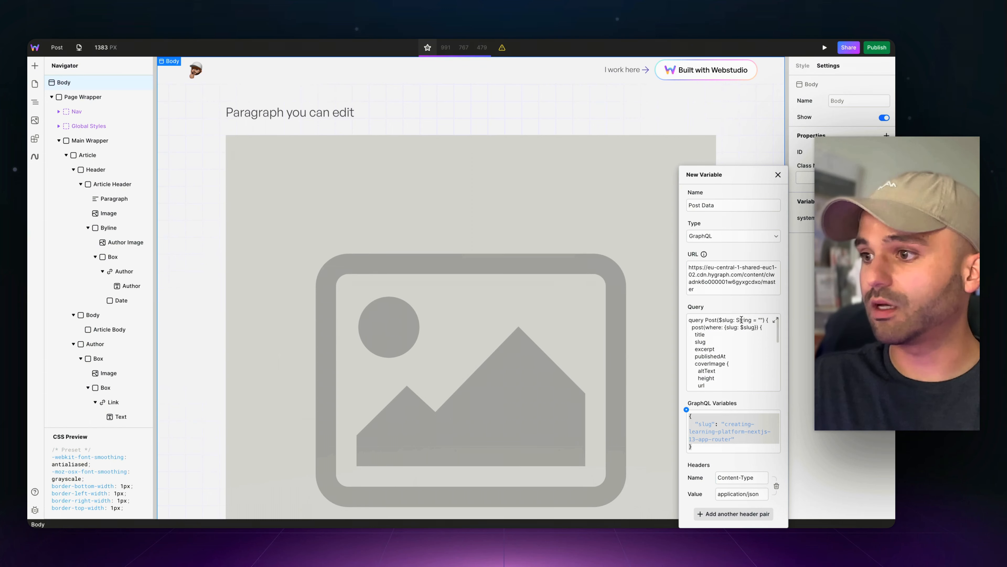
{"action": "left_click", "coordinate": [809, 329]}
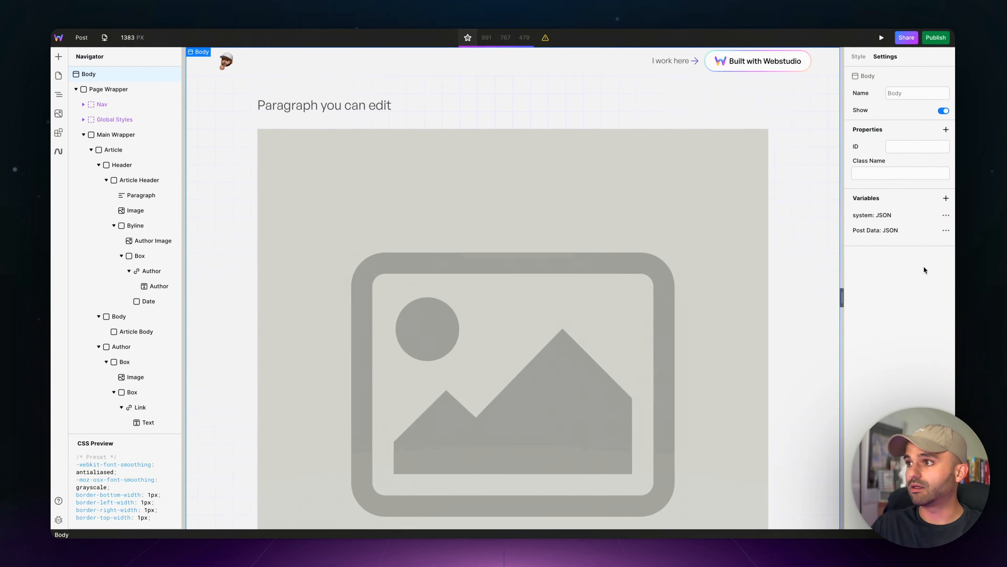
{"action": "left_click", "coordinate": [931, 230]}
{"action": "left_click", "coordinate": [894, 243]}
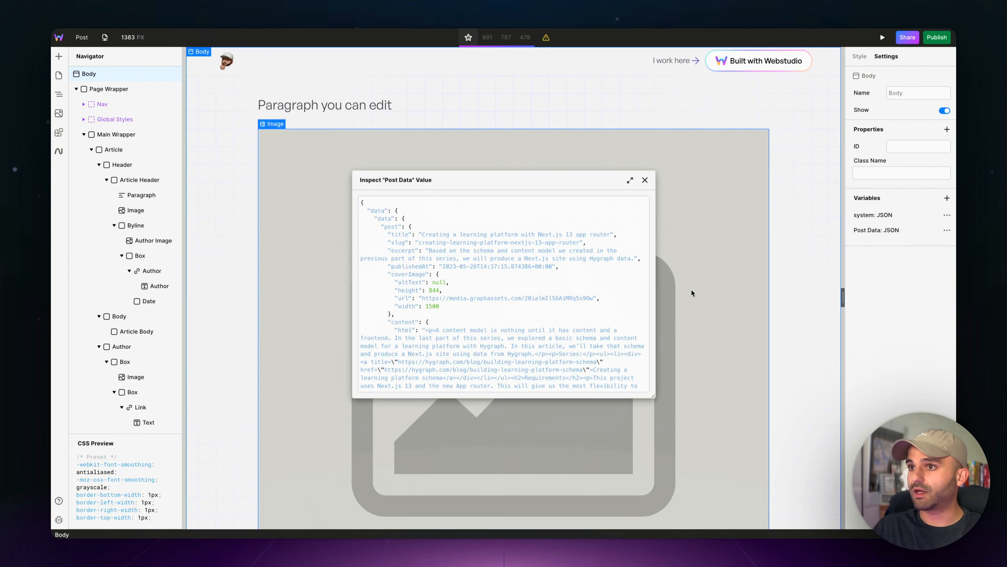
{"action": "scroll", "coordinate": [525, 298], "scroll_direction": "down", "scroll_amount": 3}
{"action": "scroll", "coordinate": [527, 297], "scroll_direction": "up", "scroll_amount": 3}
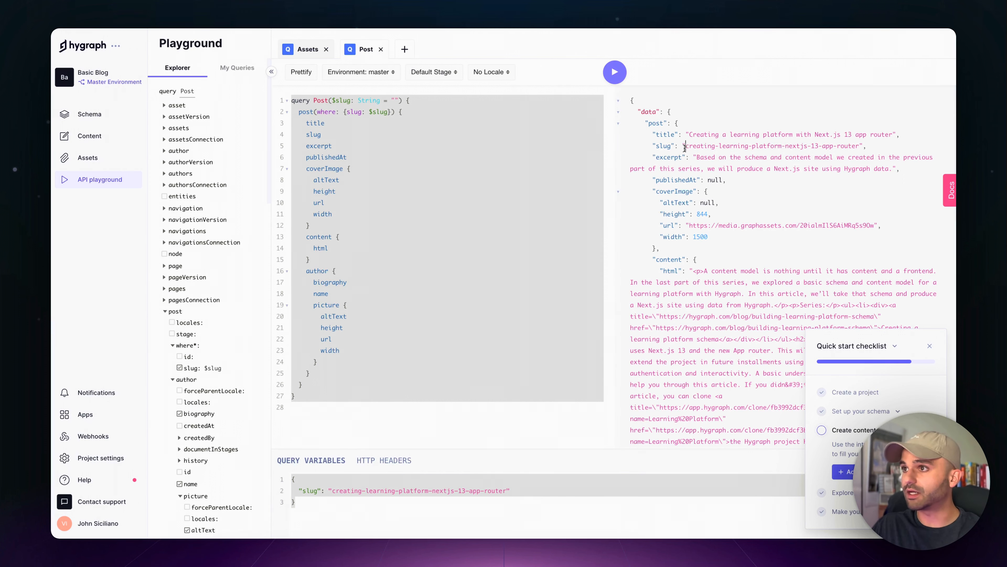
- Copy the post's slug from the Hygraph response and set Webstudio's page address slug to "creating-learning-platform-nextjs-13-app-router"
{"action": "left_click_drag", "start_coordinate": [685, 147], "coordinate": [858, 147]}
{"action": "key", "text": "ctrl+c"}
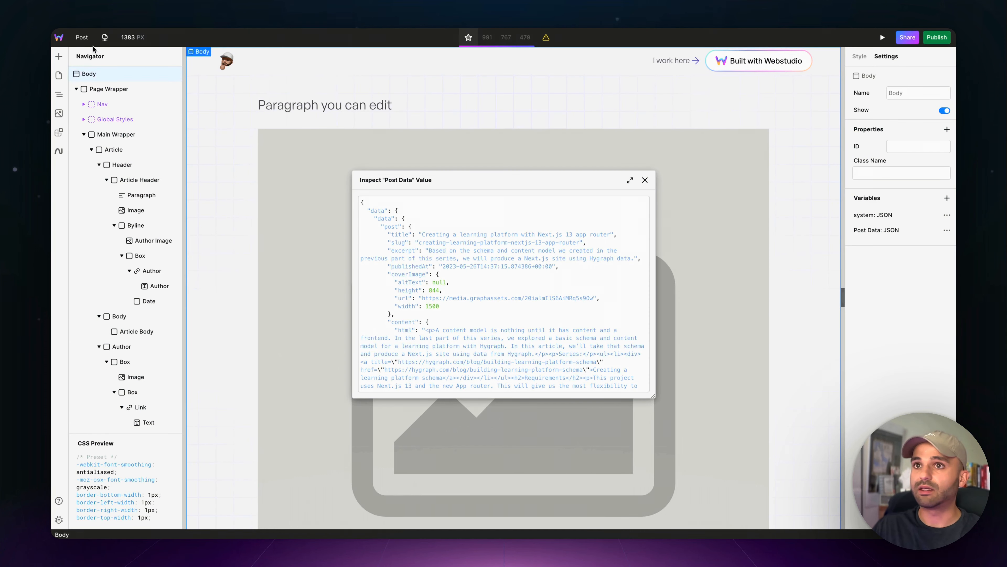
{"action": "left_click", "coordinate": [104, 37]}
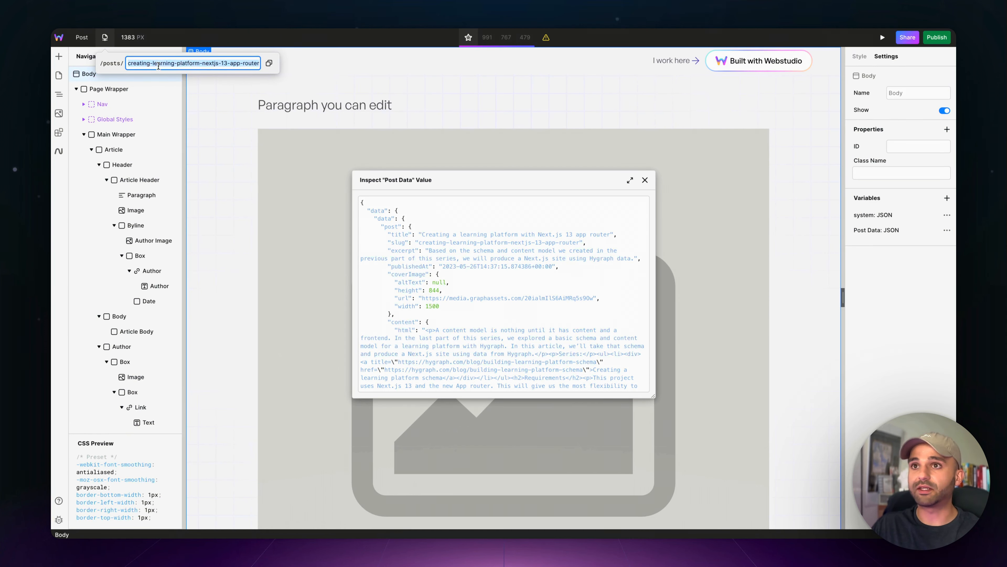
{"action": "key", "text": "ctrl+v"}
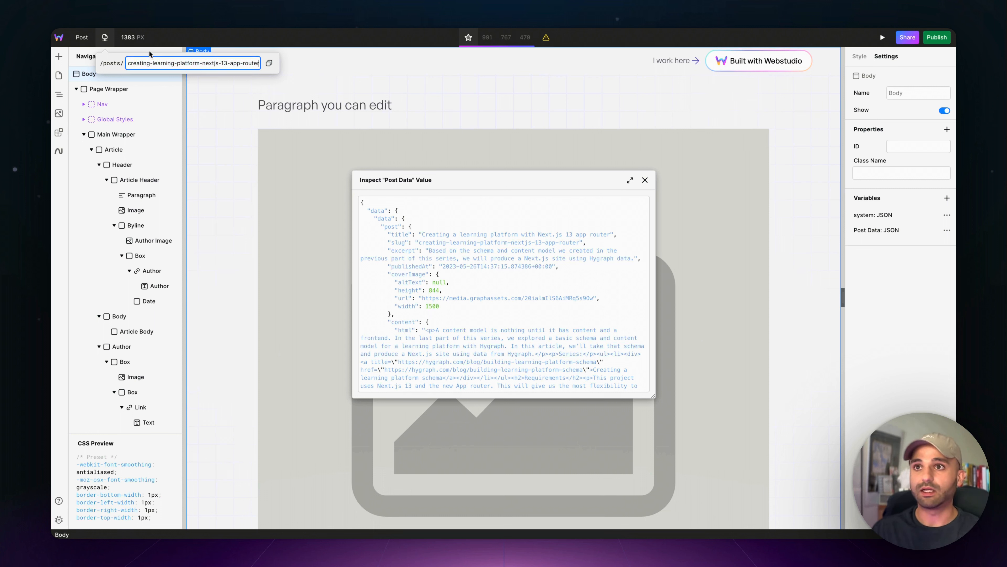
{"action": "left_click_drag", "start_coordinate": [136, 66], "coordinate": [222, 64]}
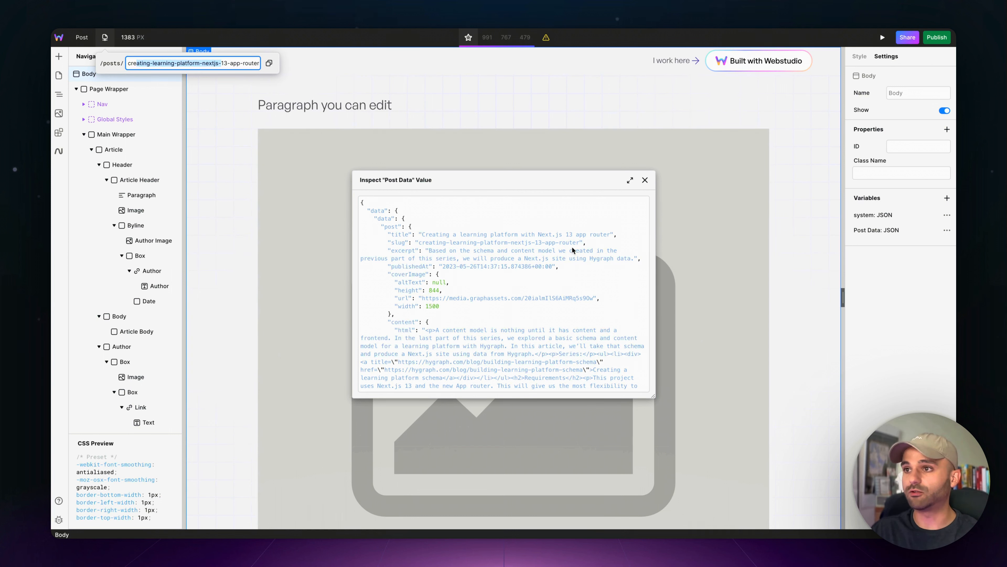
{"action": "scroll", "coordinate": [537, 275], "scroll_direction": "down", "scroll_amount": 3}
{"action": "scroll", "coordinate": [538, 275], "scroll_direction": "up", "scroll_amount": 3}
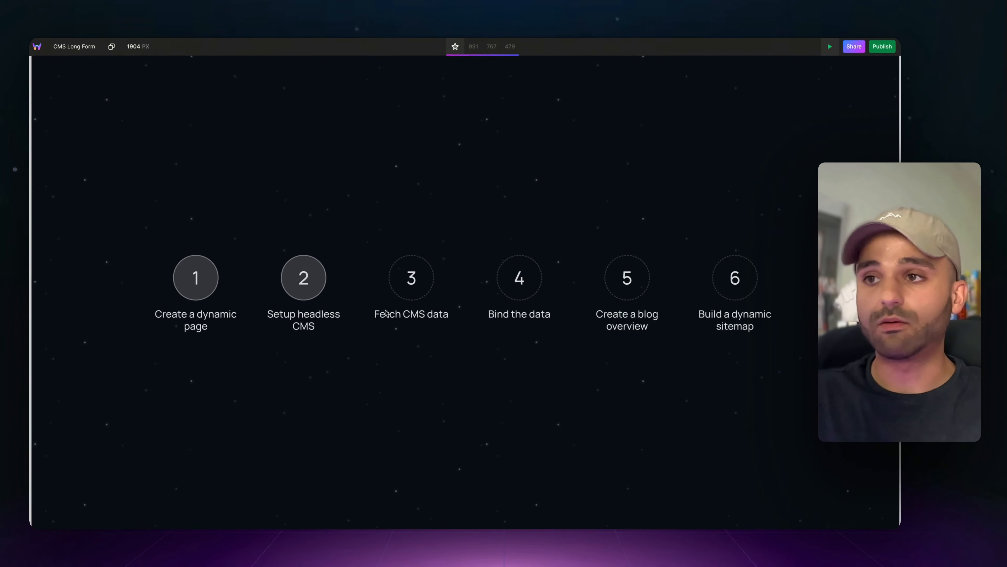
{"action": "left_click", "coordinate": [411, 275]}
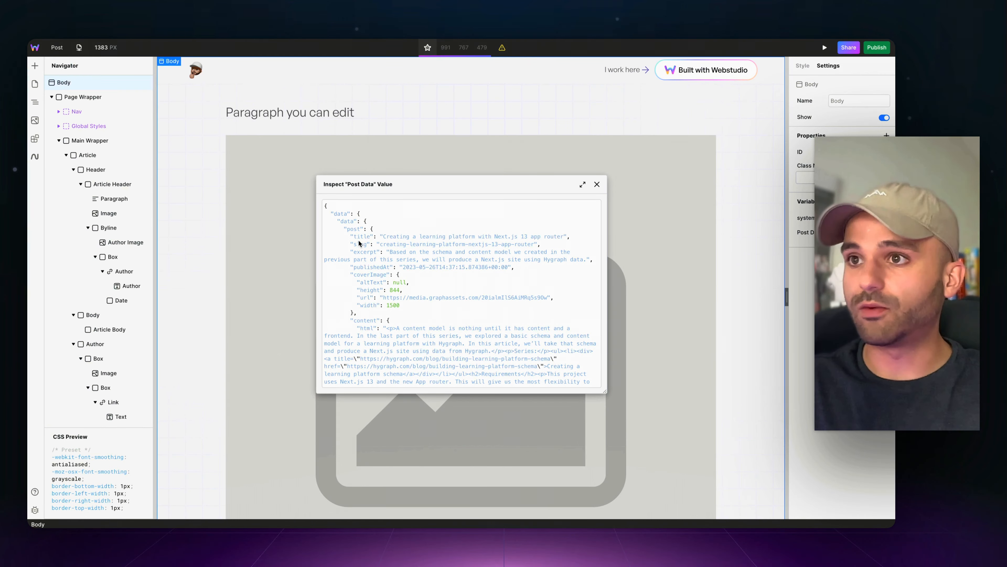
- Close the Post Data inspection, collapse Byline, and add a Heading element inside Article Header
{"action": "left_click_drag", "start_coordinate": [331, 214], "coordinate": [375, 281]}
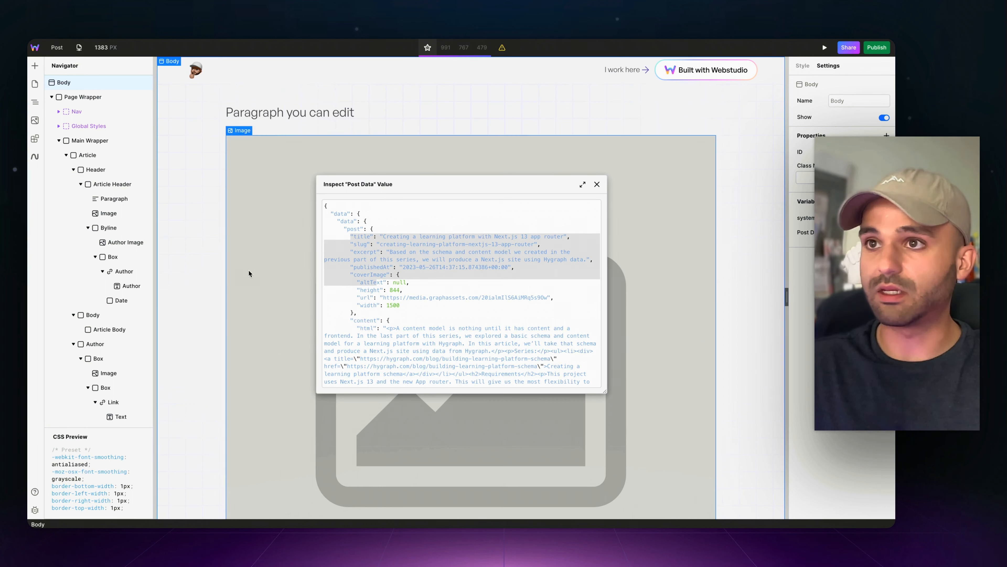
{"action": "left_click", "coordinate": [597, 184]}
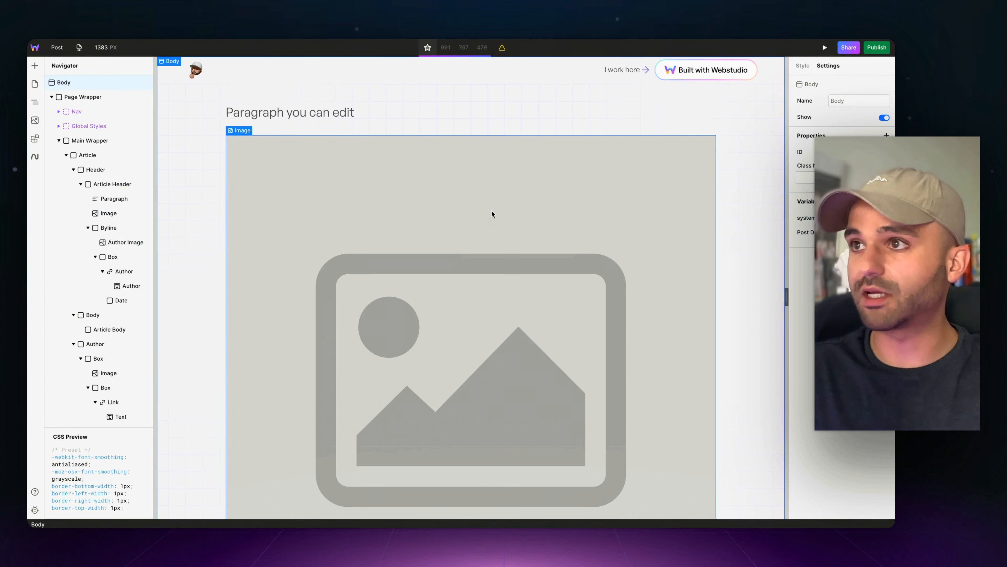
{"action": "left_click", "coordinate": [133, 199]}
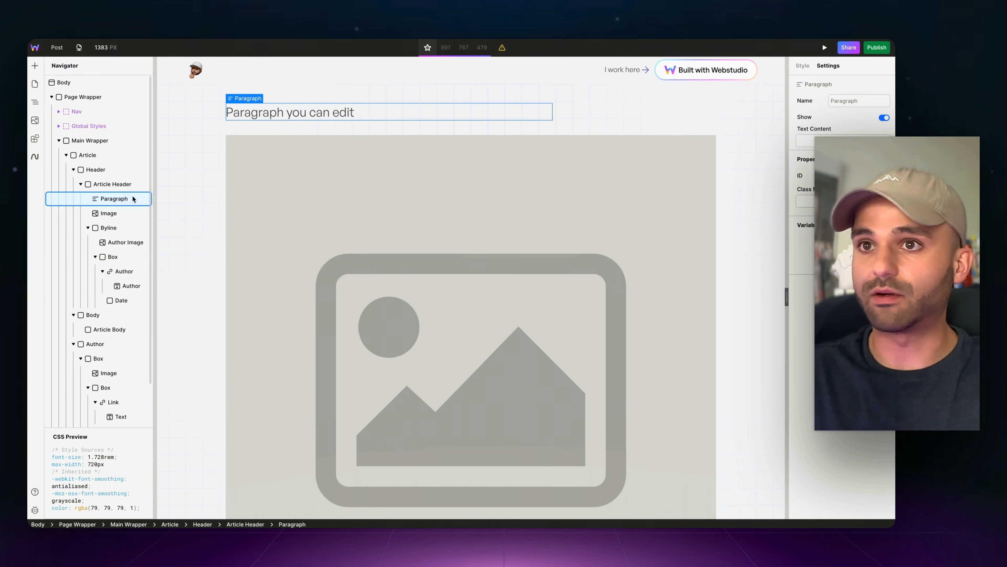
{"action": "left_click", "coordinate": [117, 185]}
{"action": "left_click", "coordinate": [88, 227]}
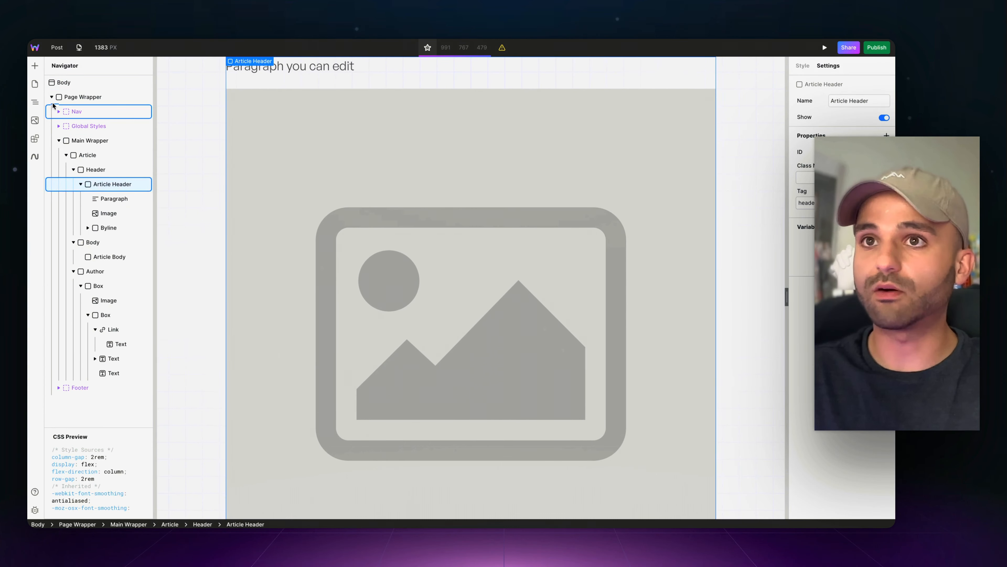
{"action": "left_click", "coordinate": [35, 66]}
{"action": "left_click", "coordinate": [99, 228]}
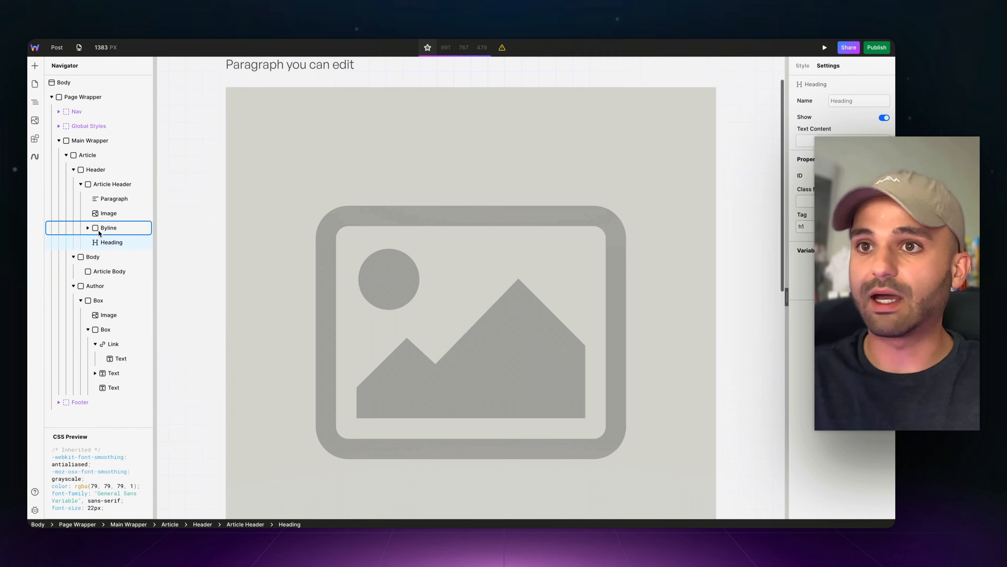
- Move the Heading to the top of Article Header, above the Paragraph, and apply the color-primary-500 token to it
{"action": "left_click_drag", "start_coordinate": [101, 197], "coordinate": [101, 195]}
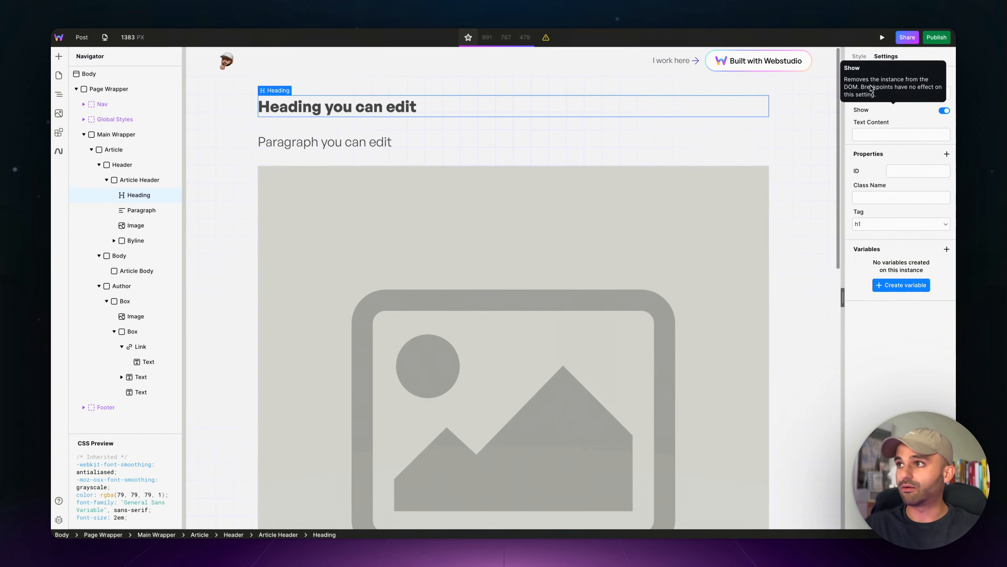
{"action": "left_click", "coordinate": [860, 56]}
{"action": "left_click", "coordinate": [874, 115]}
{"action": "type", "text": "color-p"}
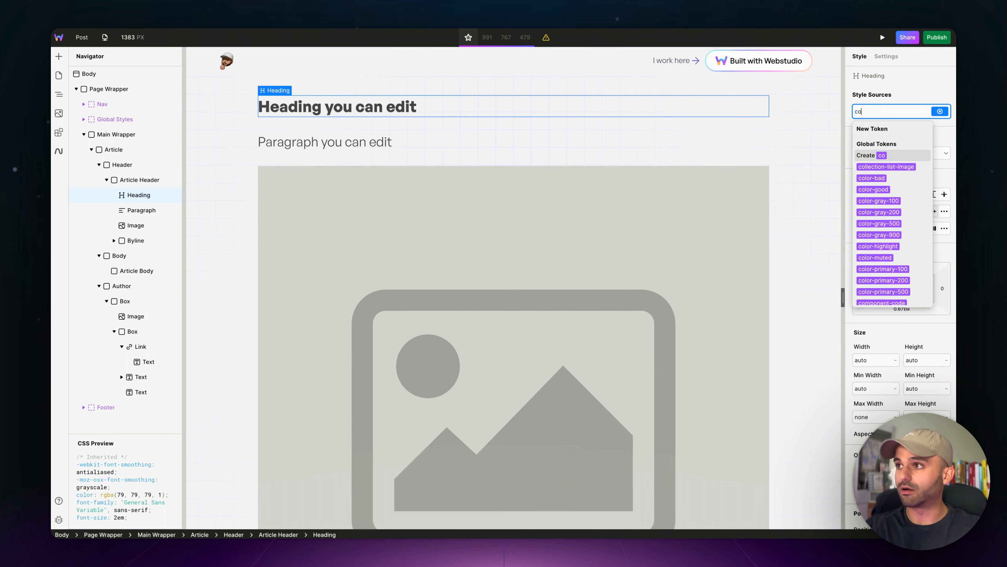
{"action": "key", "text": "Down"}
{"action": "key", "text": "Down"}
{"action": "key", "text": "Down"}
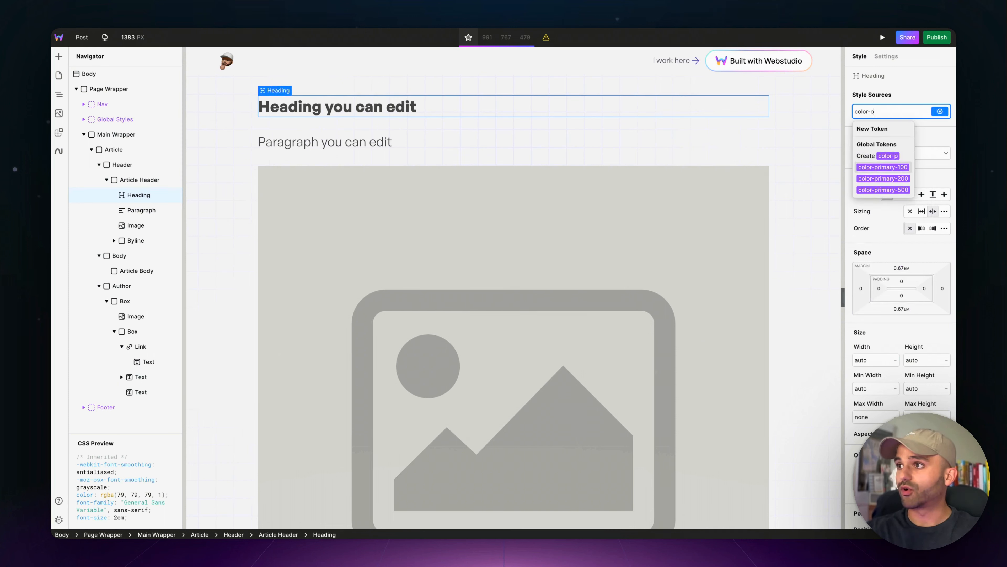
{"action": "key", "text": "Return"}
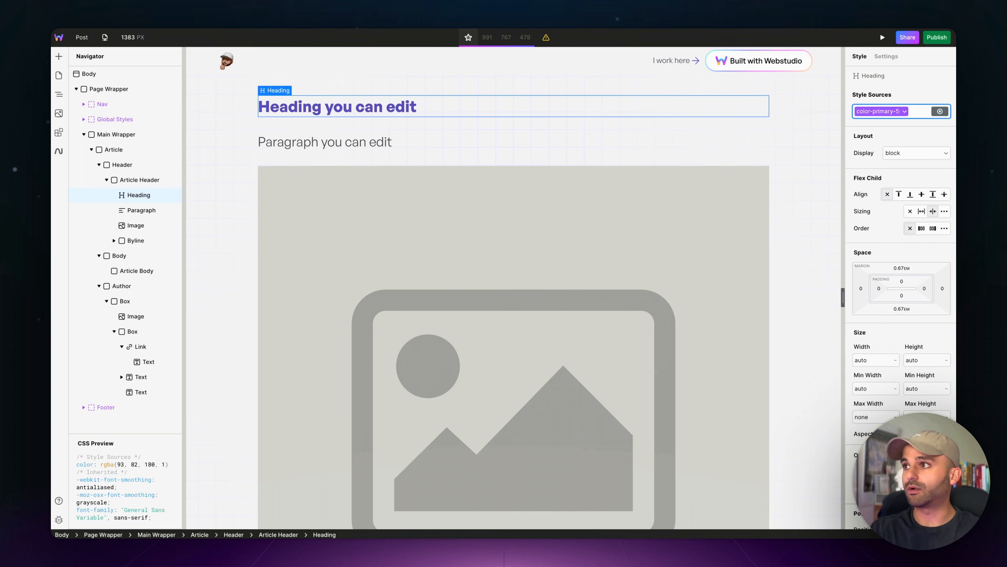
- Add the title-huge token to the Heading's style sources
{"action": "type", "text": "text"}
{"action": "key", "text": "Down"}
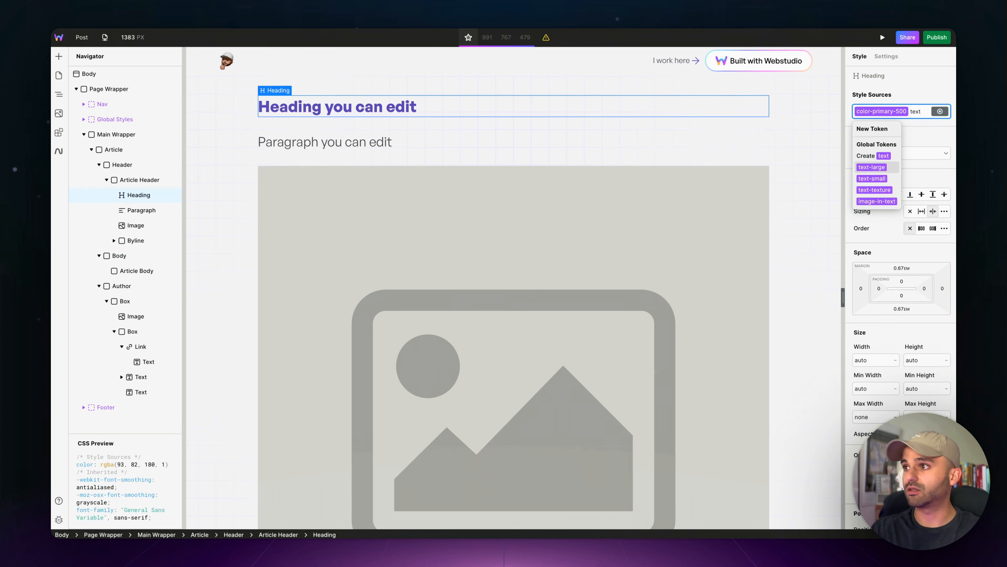
{"action": "key", "text": "Down"}
{"action": "key", "text": "BackSpace"}
{"action": "key", "text": "BackSpace"}
{"action": "key", "text": "BackSpace"}
{"action": "type", "text": "it"}
{"action": "key", "text": "Down"}
{"action": "key", "text": "Return"}
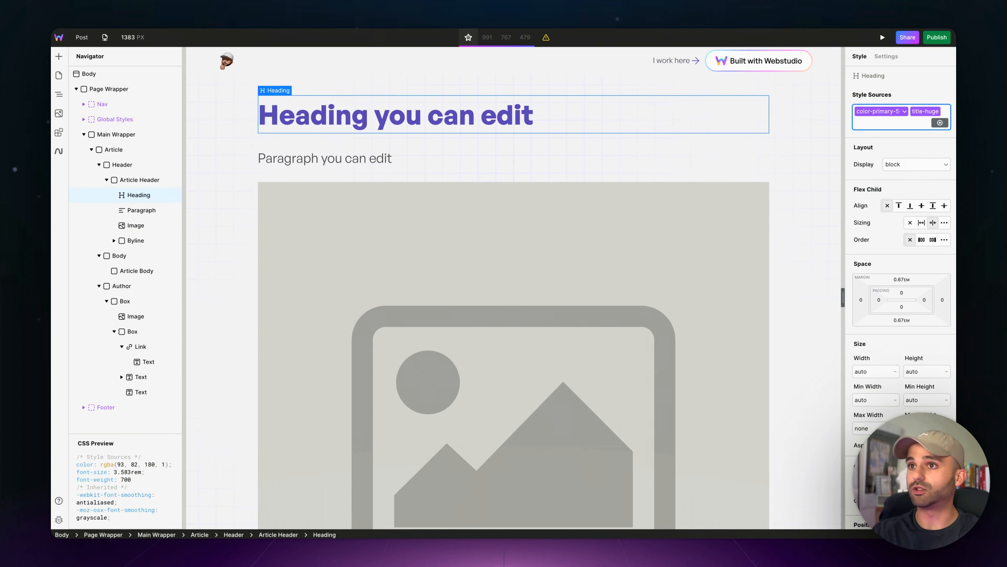
- Bind the Heading's Text Content to Post Data.data.data.post.title
{"action": "left_click", "coordinate": [883, 58]}
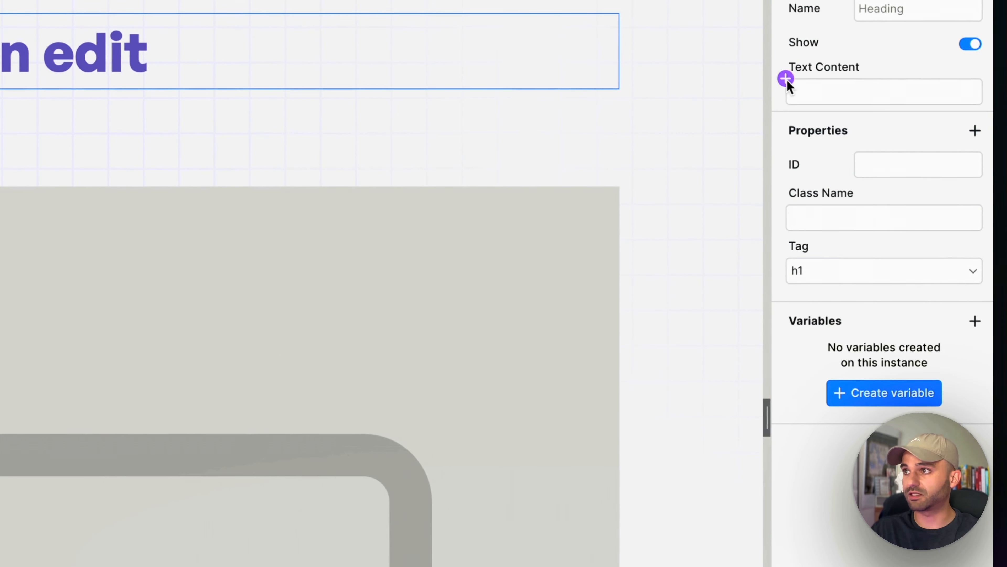
{"action": "left_click", "coordinate": [786, 79]}
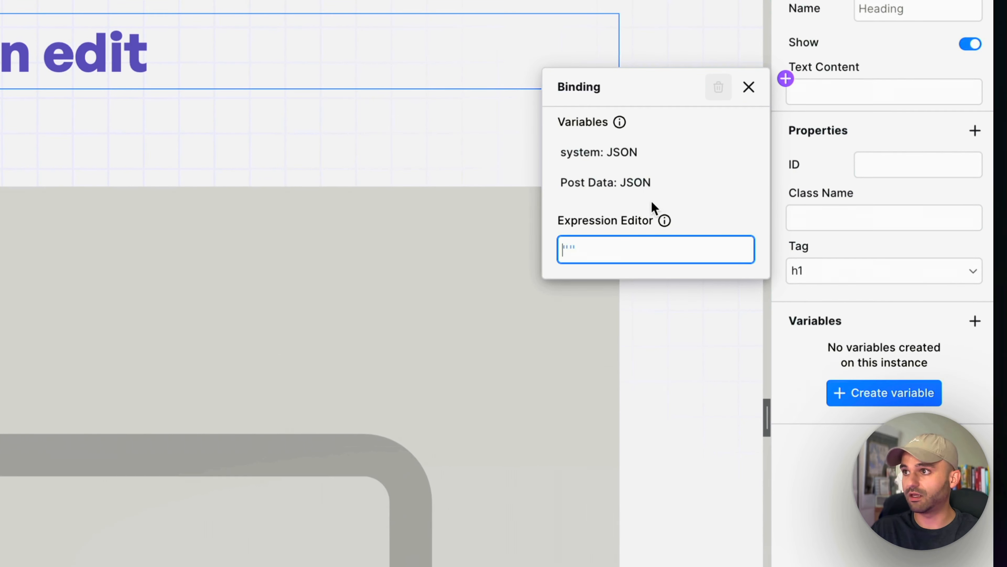
{"action": "left_click", "coordinate": [633, 188]}
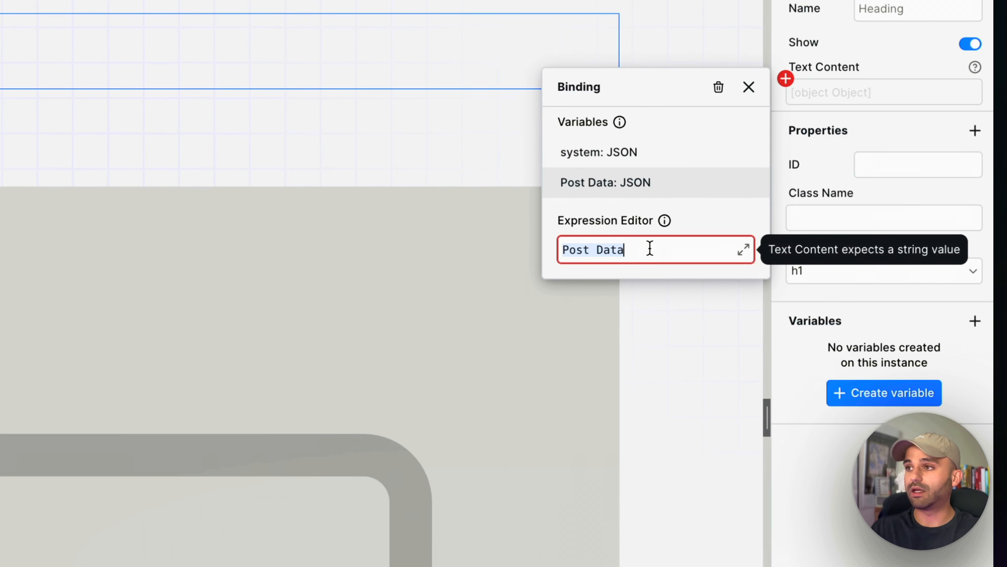
{"action": "type", "text": "."}
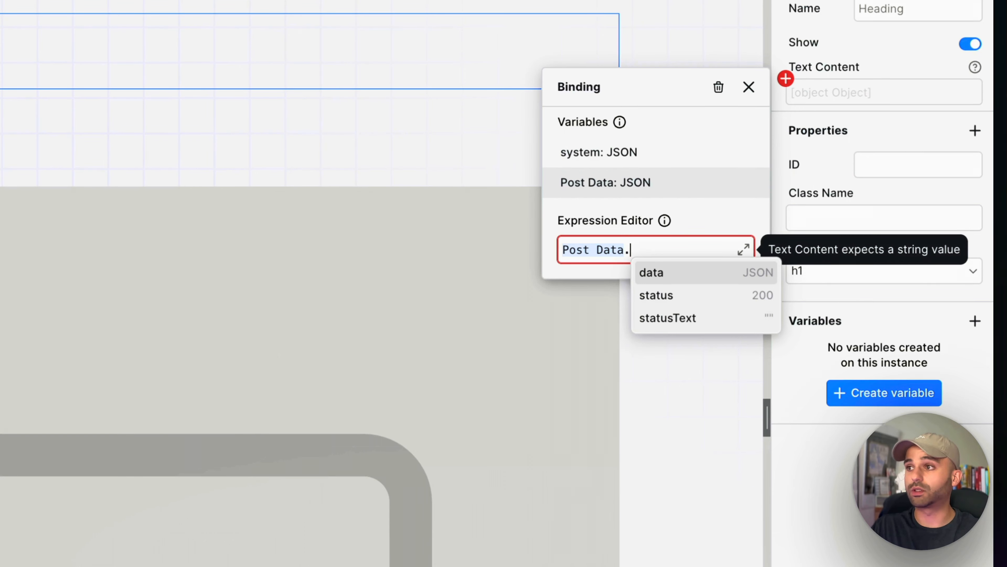
{"action": "key", "text": "Return"}
{"action": "type", "text": "."}
{"action": "key", "text": "Return"}
{"action": "type", "text": ".data."}
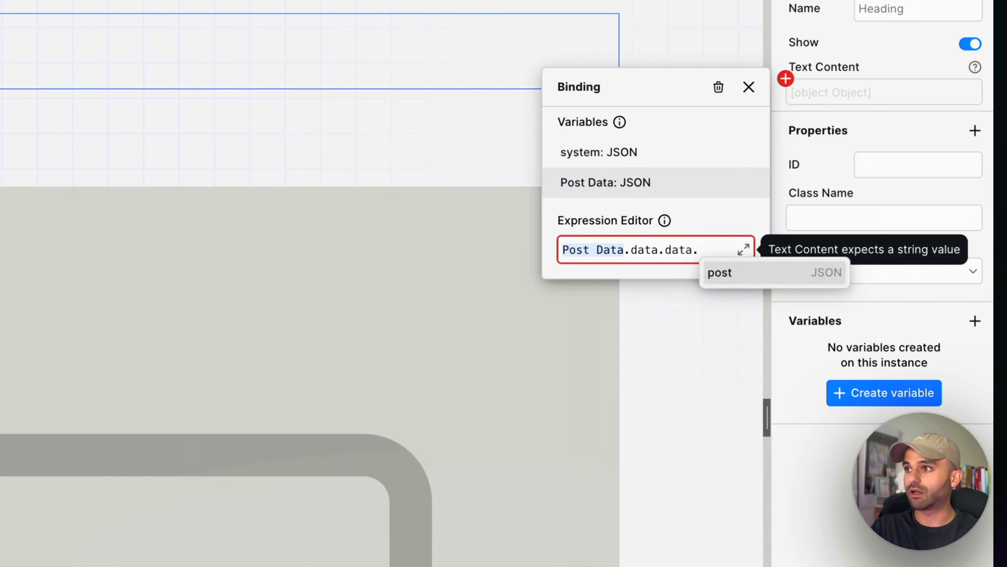
{"action": "key", "text": "Return"}
{"action": "type", "text": "."}
{"action": "type", "text": "t.t"}
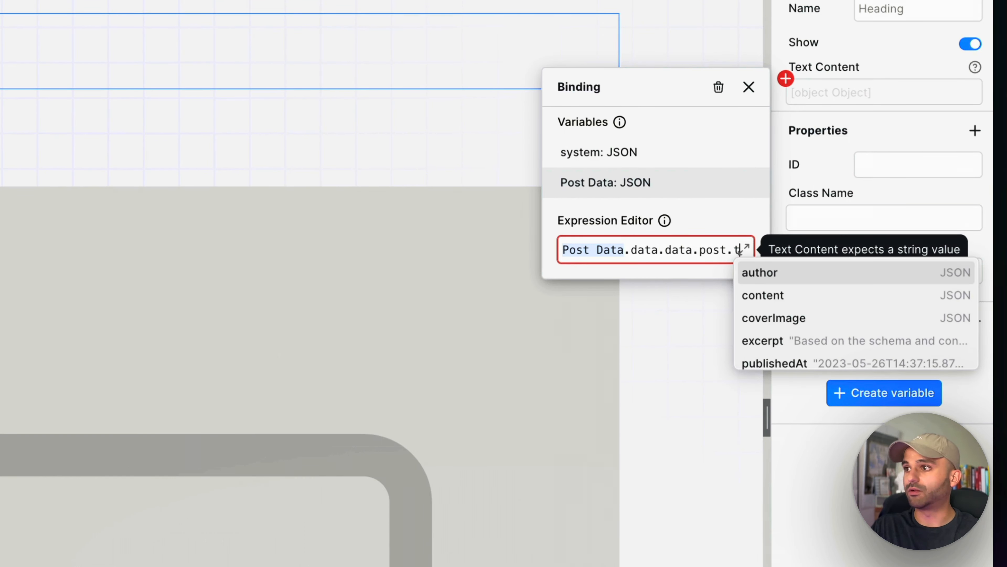
{"action": "type", "text": "it"}
{"action": "key", "text": "Return"}
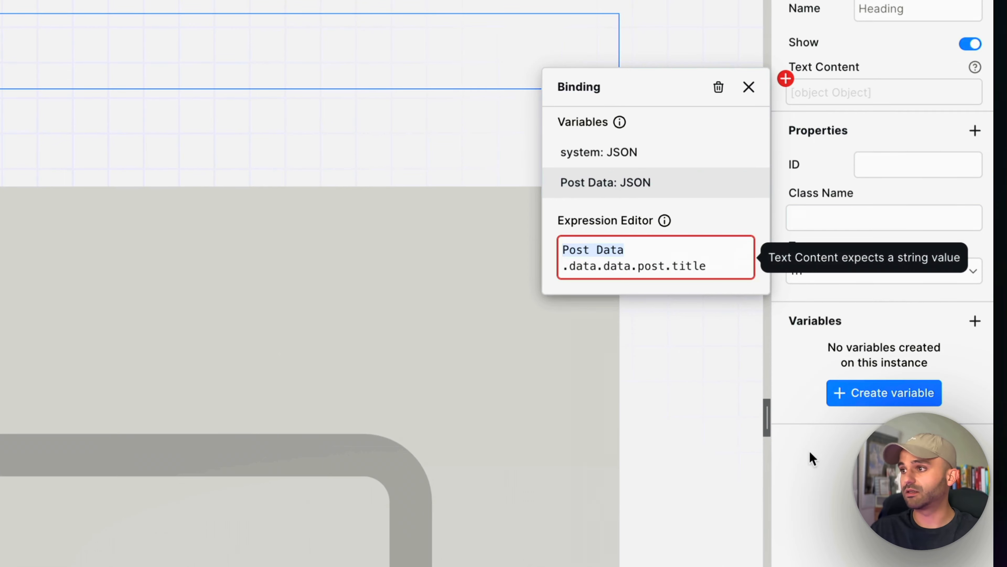
{"action": "left_click", "coordinate": [852, 505]}
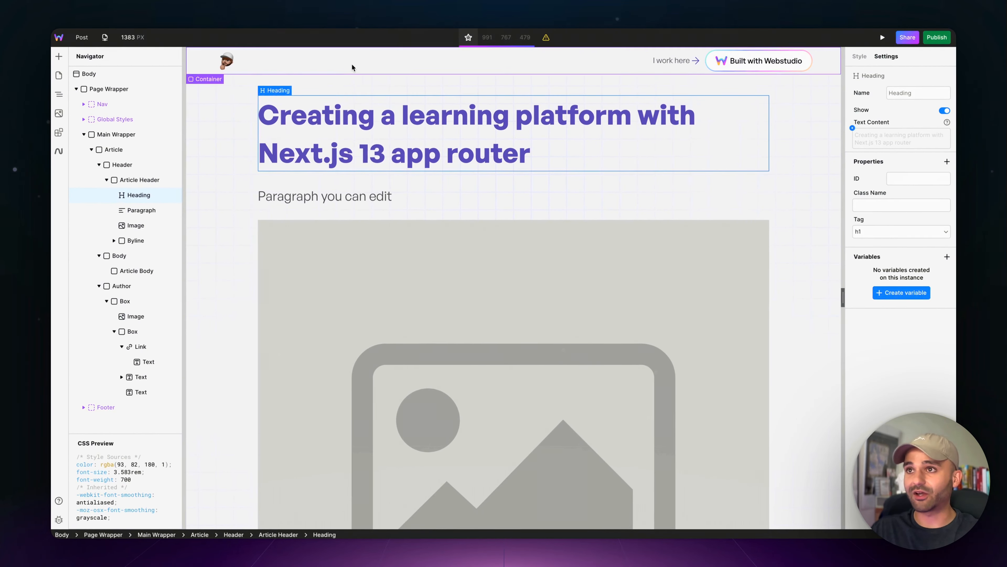
- Enter Post Data.data.data.post.excerpt as the binding expression for the Text Content of the Paragraph below the Heading
{"action": "scroll", "coordinate": [436, 194], "scroll_direction": "down", "scroll_amount": 2}
{"action": "left_click", "coordinate": [412, 163]}
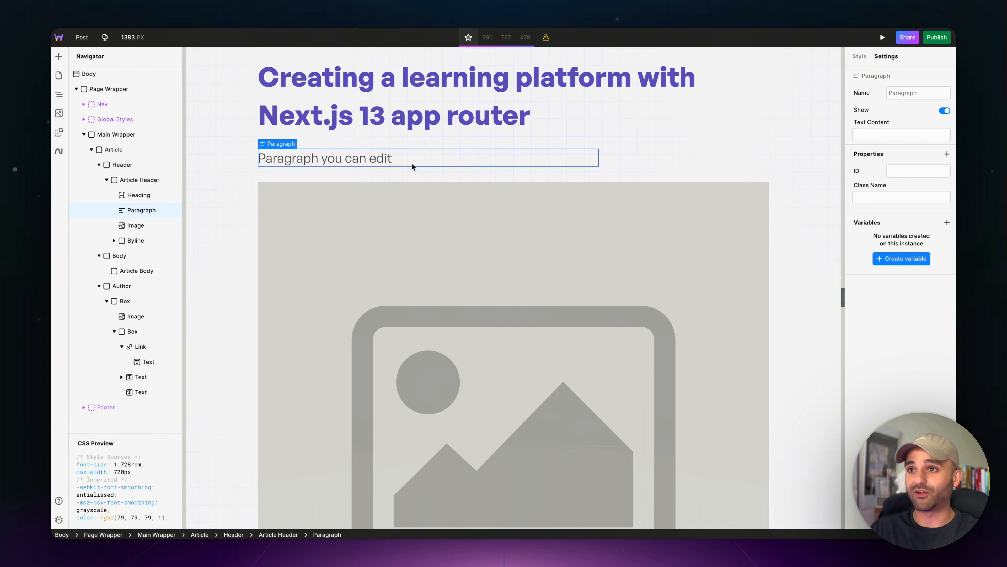
{"action": "left_click", "coordinate": [852, 128]}
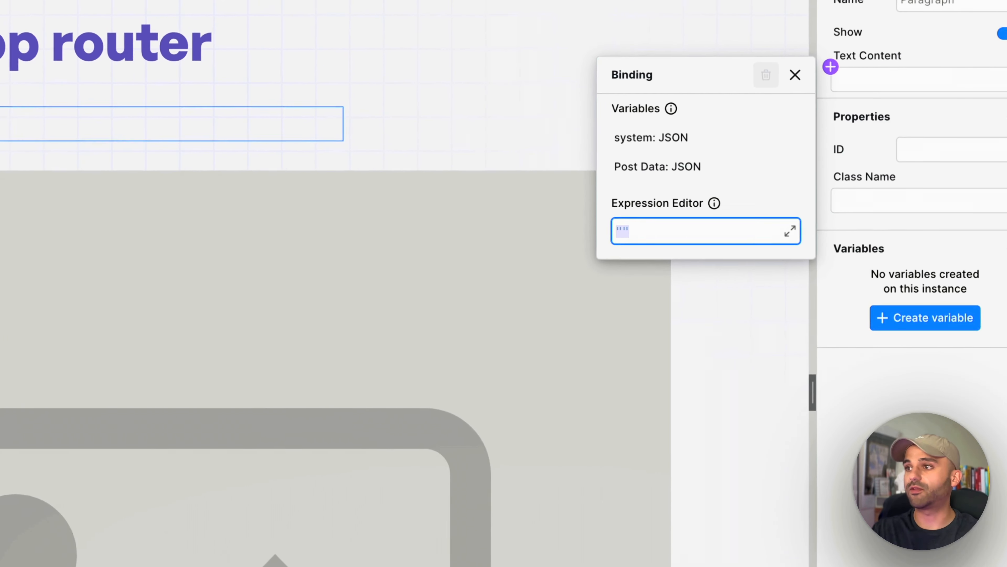
{"action": "left_click", "coordinate": [762, 180]}
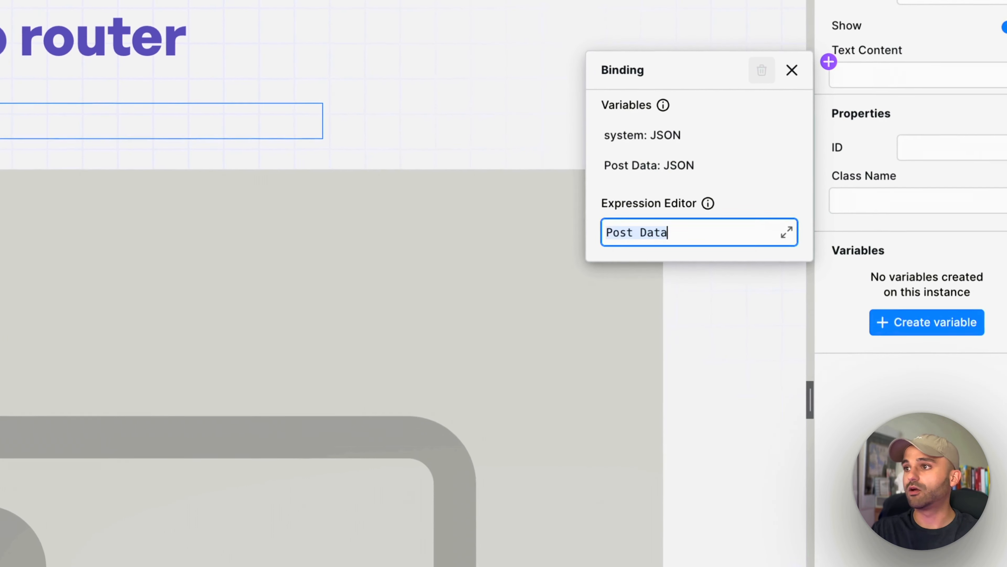
{"action": "type", "text": "."}
{"action": "key", "text": "Return"}
{"action": "type", "text": "."}
{"action": "key", "text": "Return"}
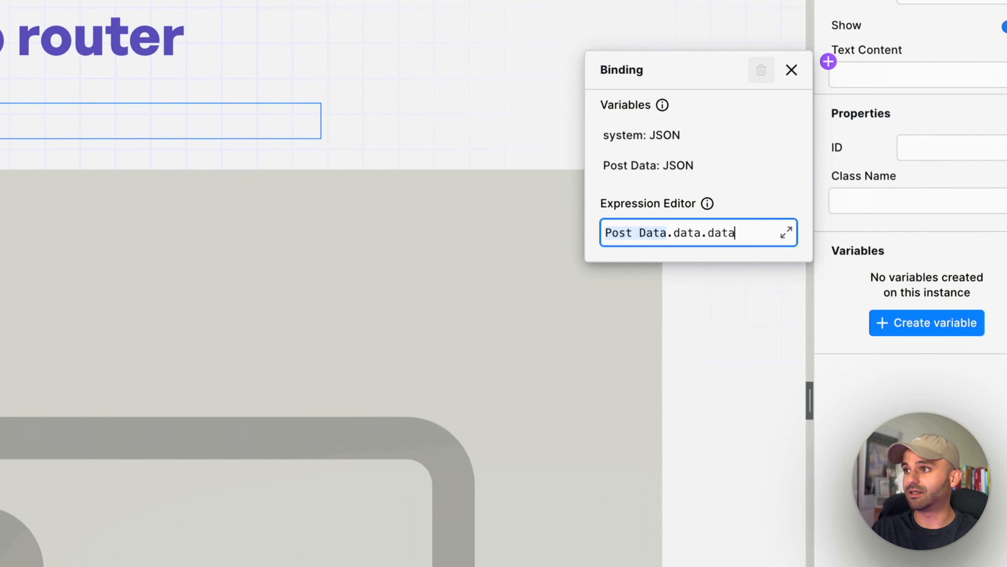
{"action": "type", "text": "."}
{"action": "key", "text": "Return"}
{"action": "type", "text": ".post.ex"}
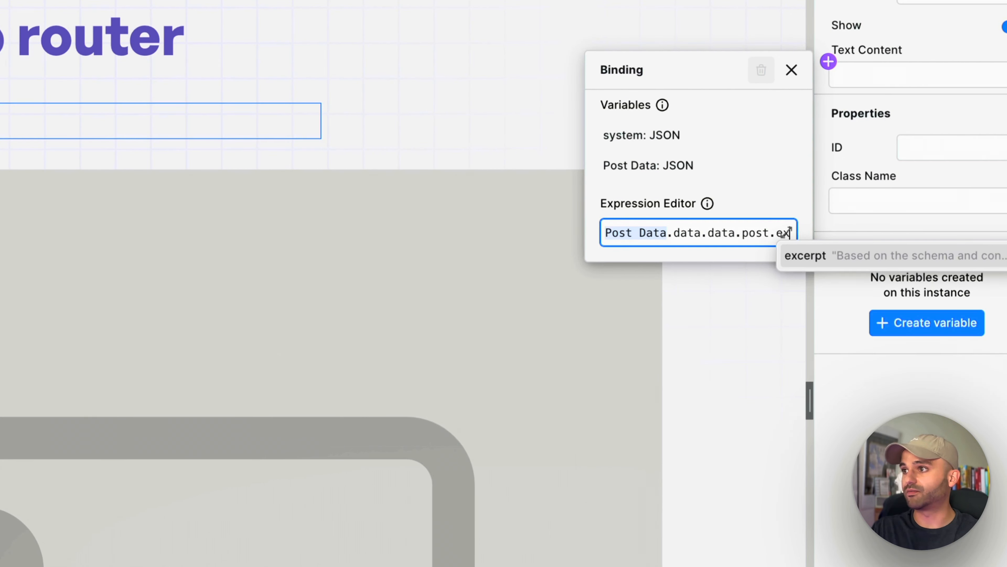
{"action": "key", "text": "Return"}
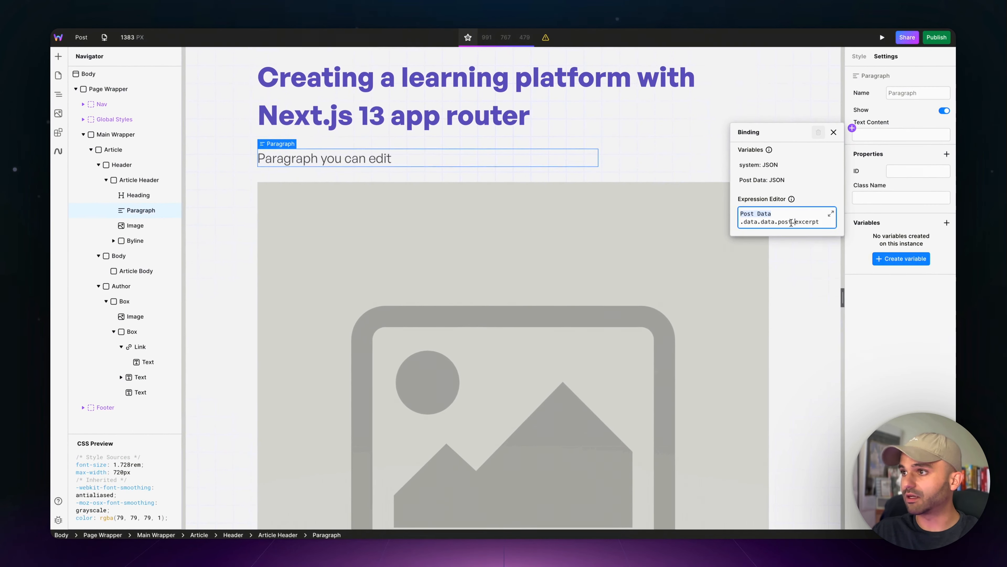
- Copy the Post Data.data.data.post part of the Paragraph's expression and save the binding
{"action": "left_click_drag", "start_coordinate": [791, 223], "coordinate": [742, 210]}
{"action": "key", "text": "super+c"}
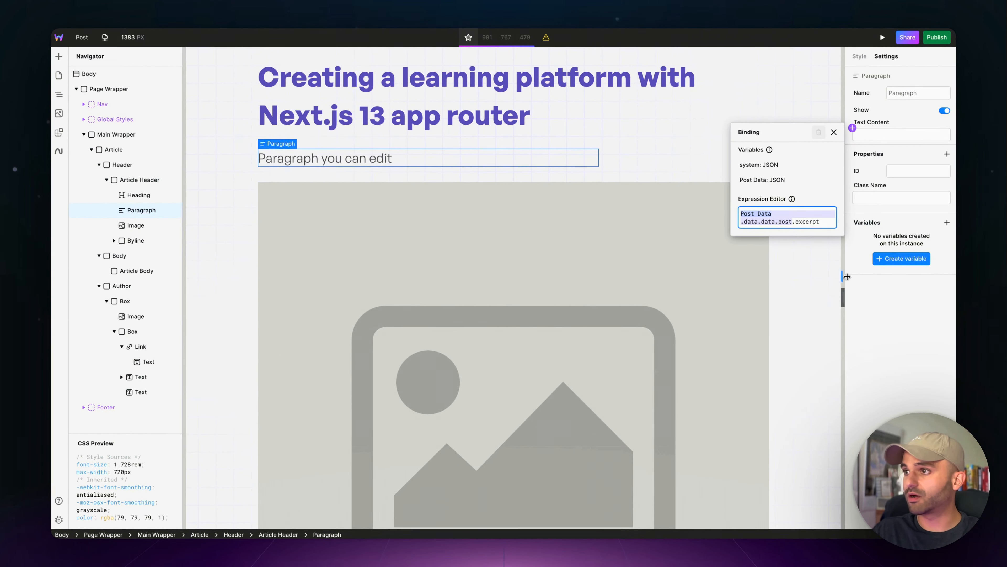
{"action": "left_click", "coordinate": [901, 335]}
- Bind the Source of the Article Header's Image to Post Data.data.data.post.coverImage.url, reusing the copied path
{"action": "scroll", "coordinate": [542, 193], "scroll_direction": "down", "scroll_amount": 3}
{"action": "left_click", "coordinate": [529, 208]}
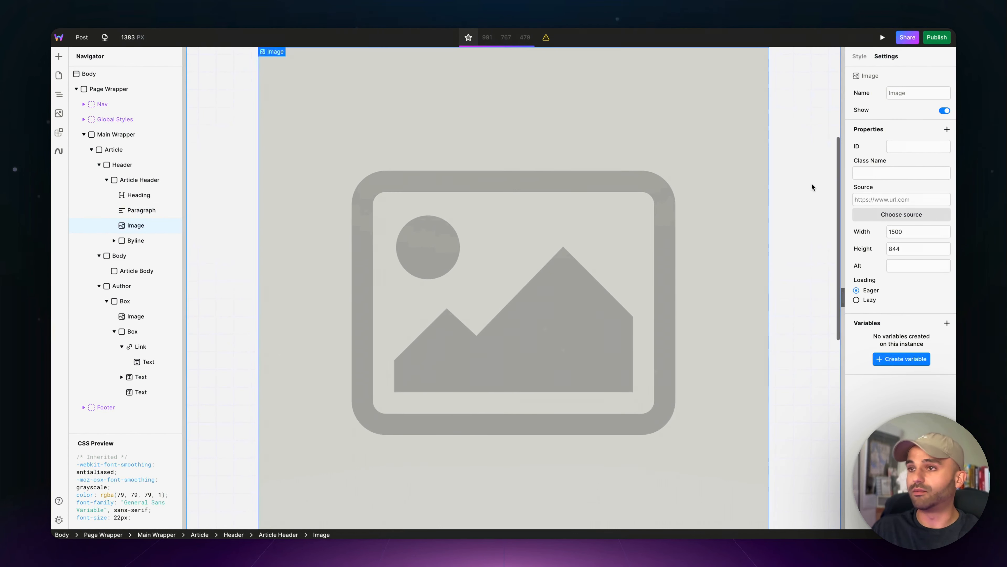
{"action": "scroll", "coordinate": [812, 186], "scroll_direction": "up", "scroll_amount": 3}
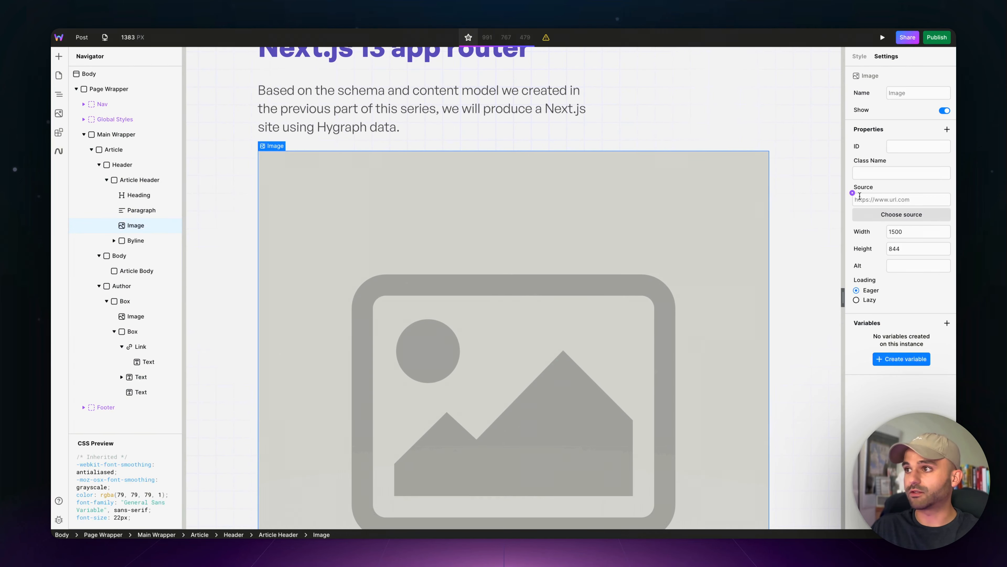
{"action": "left_click", "coordinate": [853, 193]}
{"action": "key", "text": "super+v"}
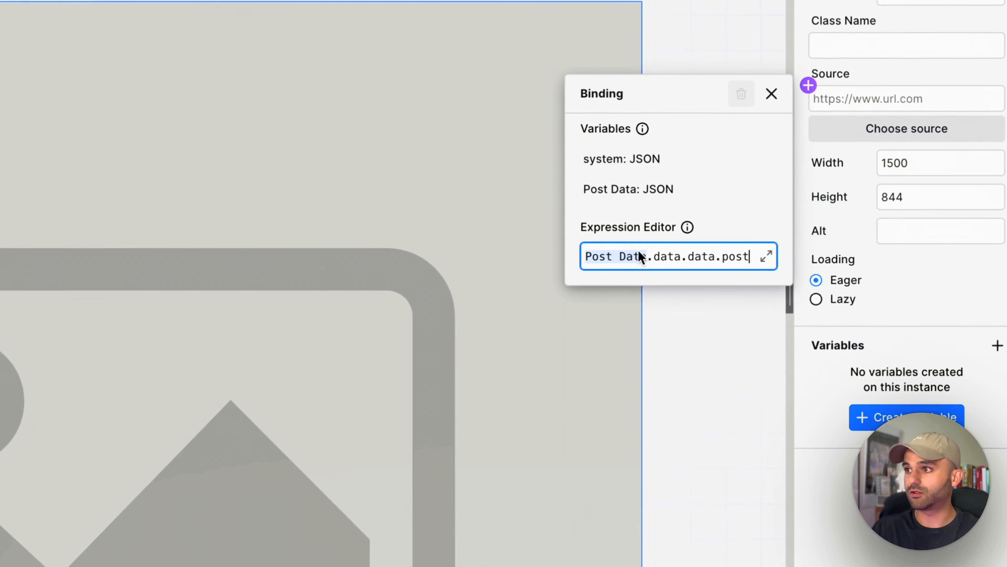
{"action": "type", "text": ".co"}
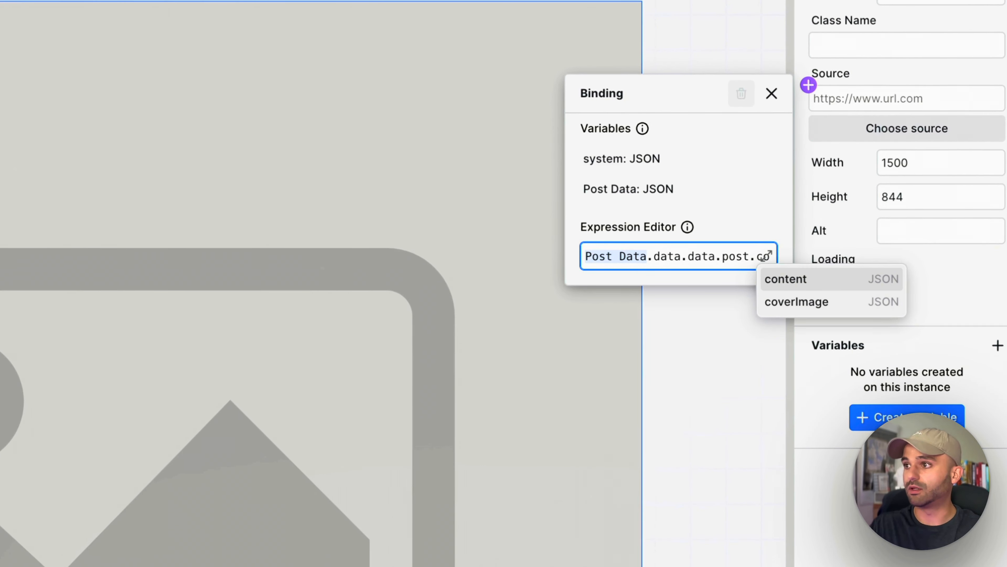
{"action": "key", "text": "Down"}
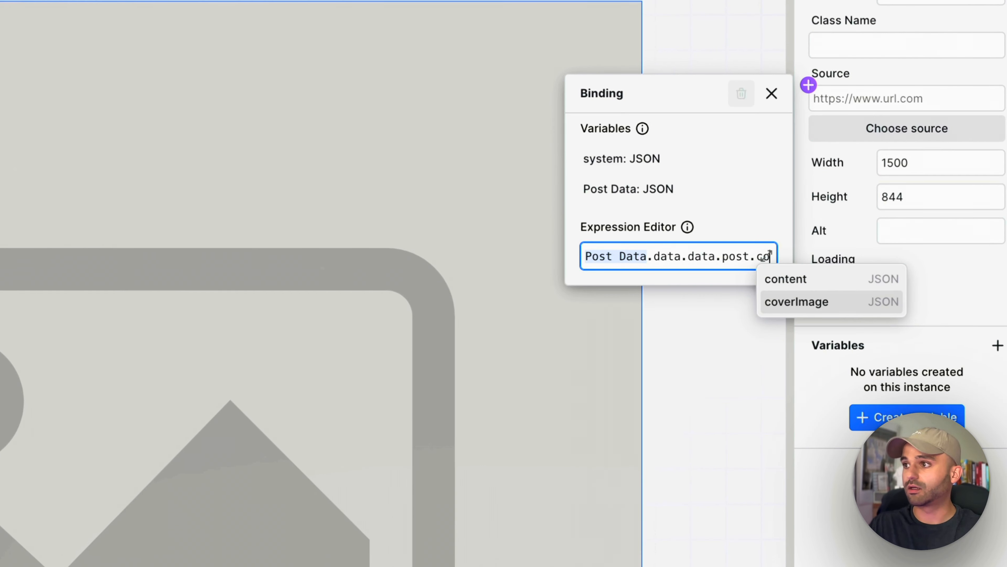
{"action": "key", "text": "Return"}
{"action": "type", "text": "."}
{"action": "key", "text": "Down"}
{"action": "key", "text": "Down"}
{"action": "key", "text": "Return"}
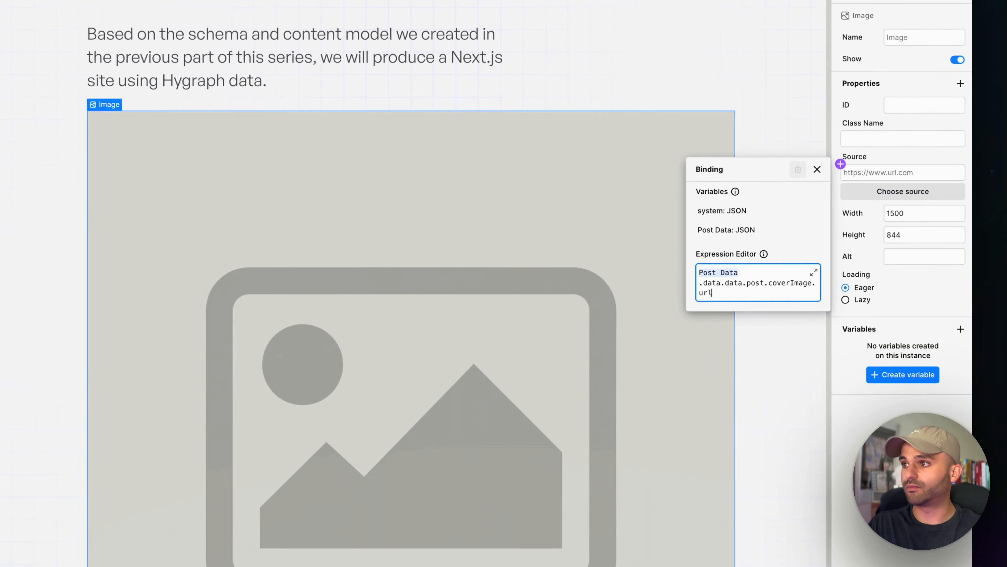
{"action": "key", "text": "Return"}
{"action": "left_click", "coordinate": [877, 150]}
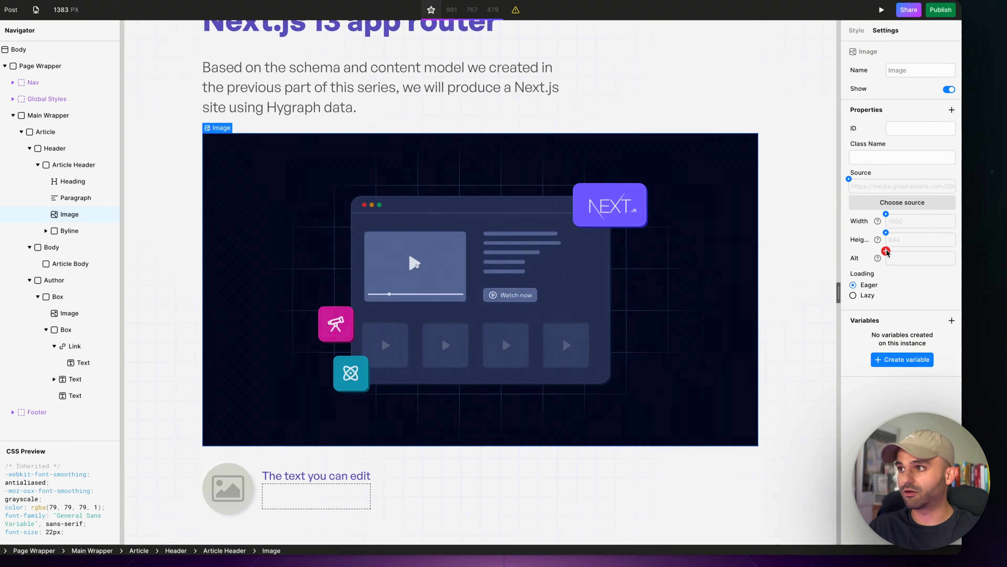
- Bind the Image's Alt to Post Data.data.data.post.coverImage.altText || "no alt text found"
{"action": "left_click", "coordinate": [887, 259]}
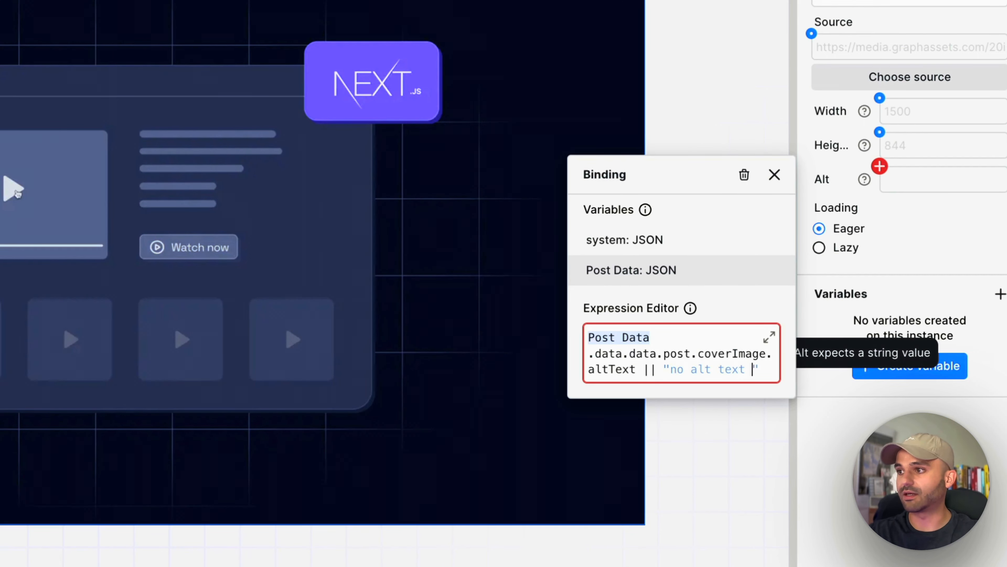
{"action": "type", "text": "found"}
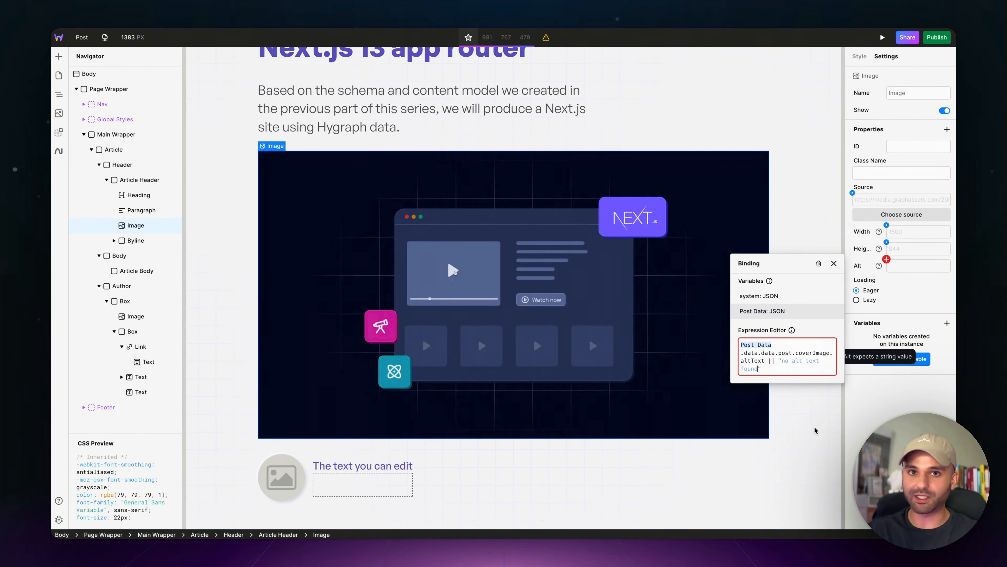
{"action": "left_click", "coordinate": [874, 424]}
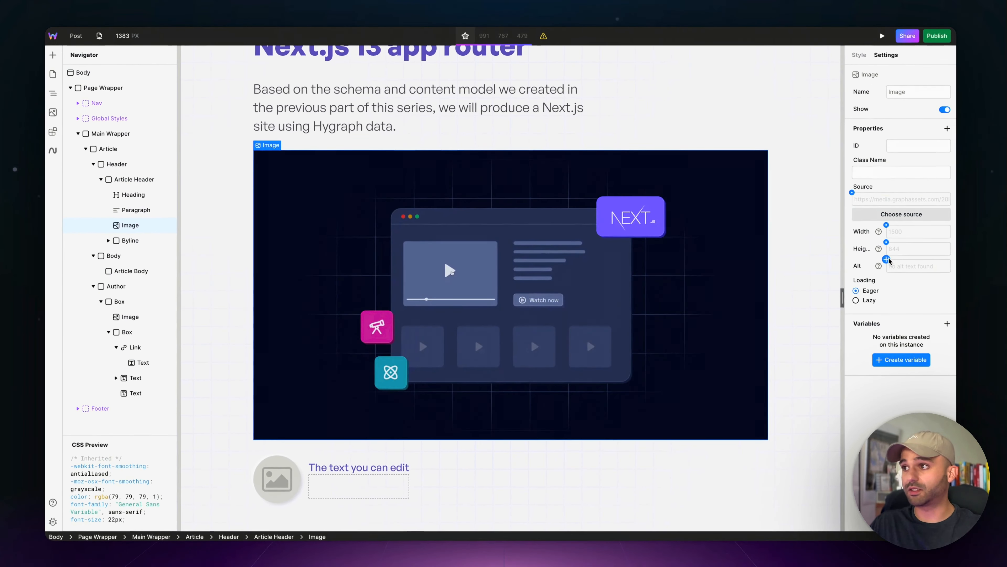
- Copy the Post Data.data.data.post.coverImage.altText path from the Image's Alt binding and close the editor
{"action": "left_click", "coordinate": [870, 266]}
{"action": "left_click_drag", "start_coordinate": [766, 361], "coordinate": [747, 350]}
{"action": "key", "text": "ctrl+c"}
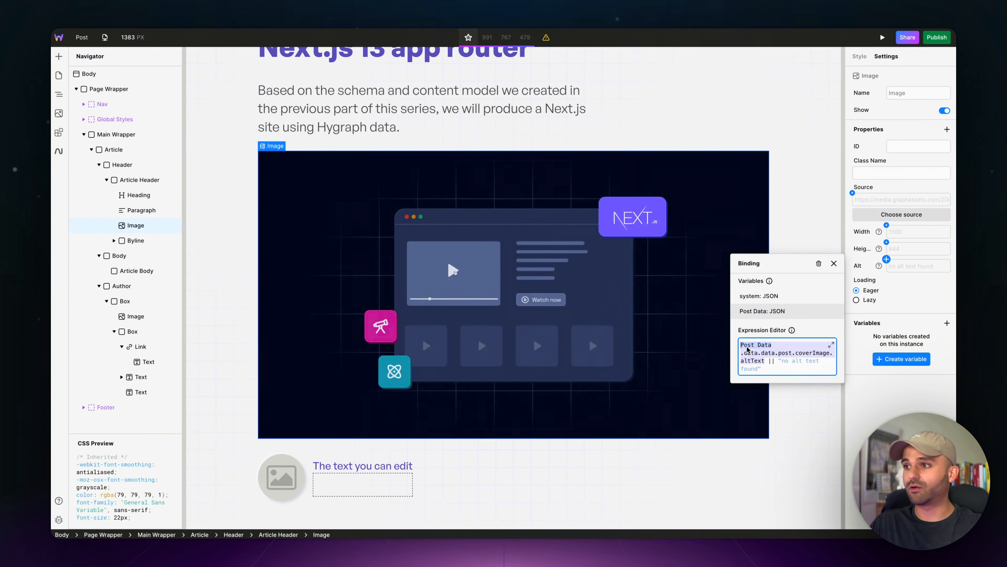
{"action": "key", "text": "Escape"}
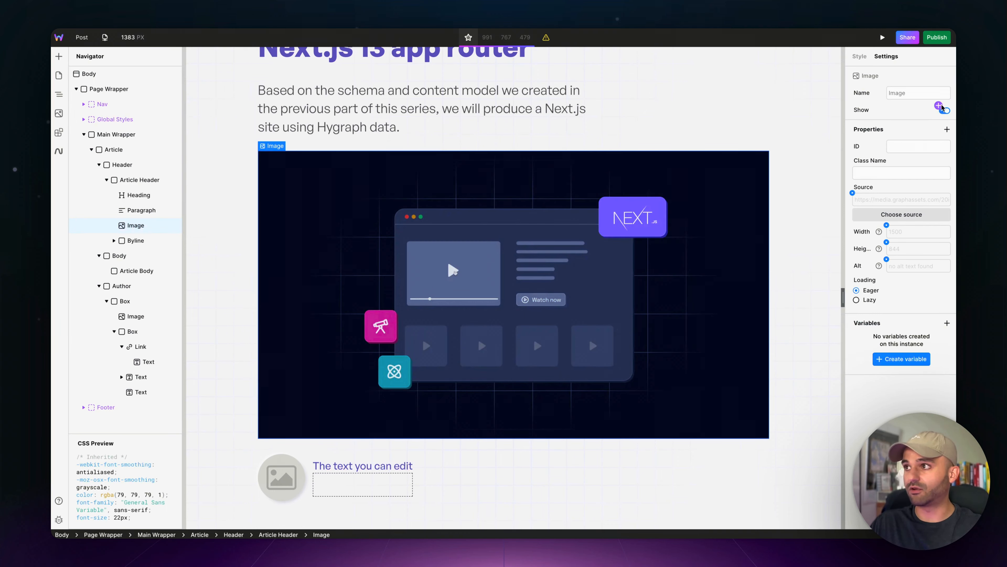
- Bind the Image's Show setting to Post Data.data.data.post.coverImage.altText ? true : false, reusing the copied path
{"action": "left_click", "coordinate": [940, 106]}
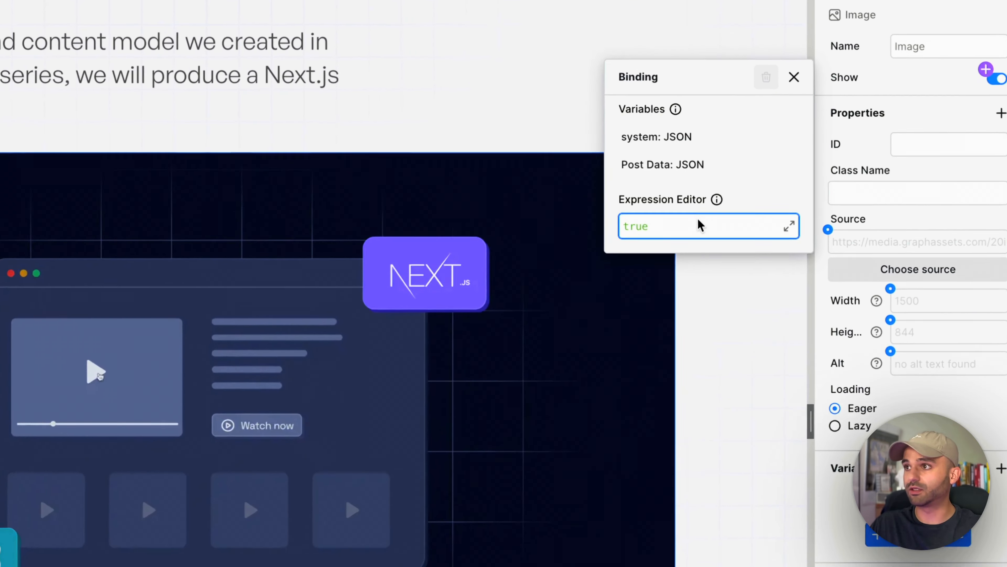
{"action": "key", "text": "ctrl+a"}
{"action": "key", "text": "ctrl+v"}
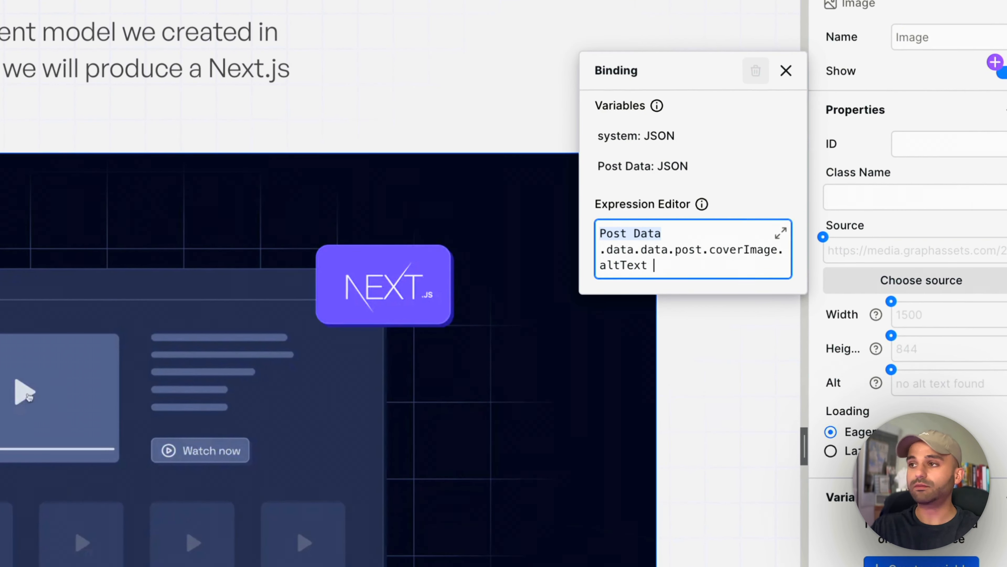
{"action": "type", "text": "?"}
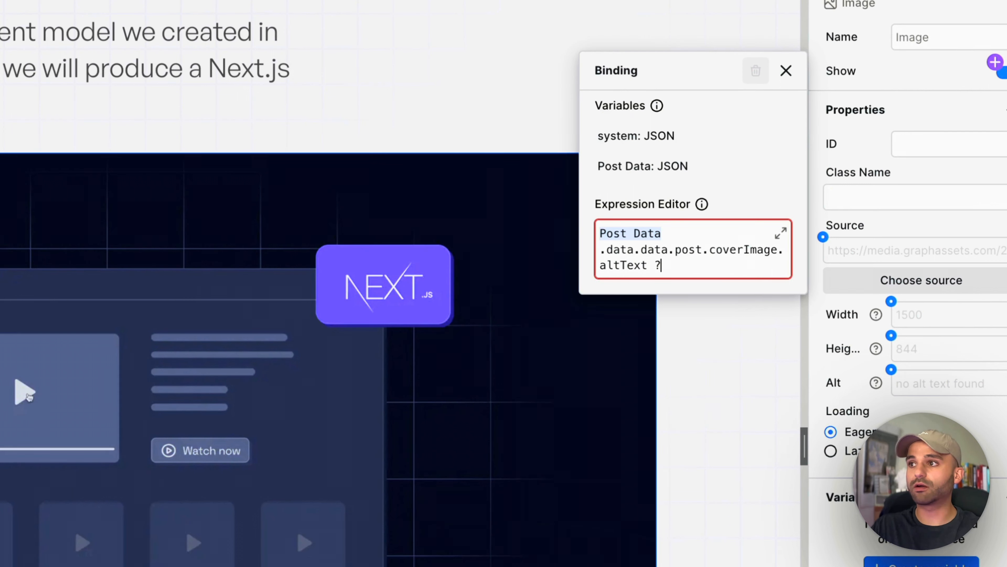
{"action": "type", "text": " true"}
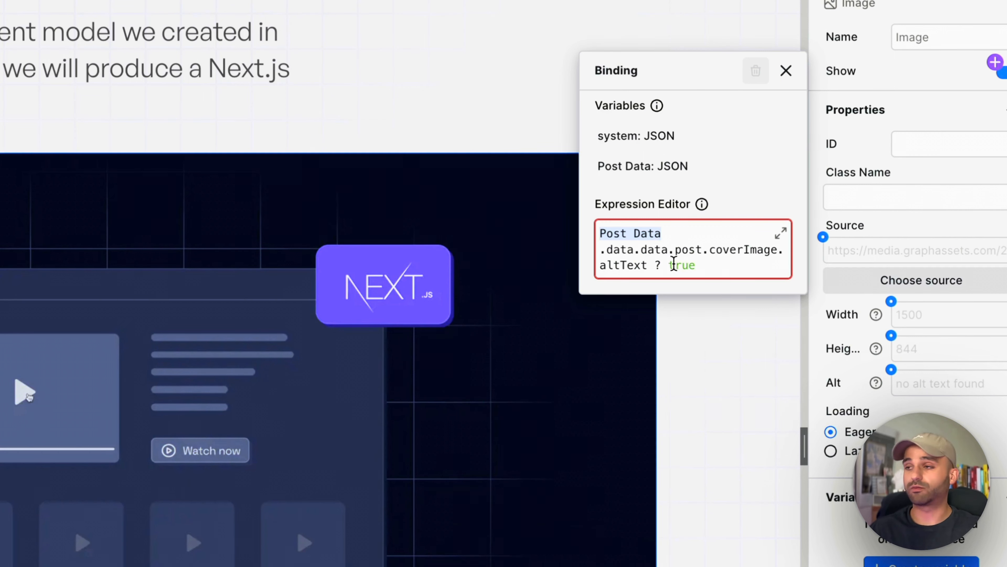
{"action": "type", "text": ": f"}
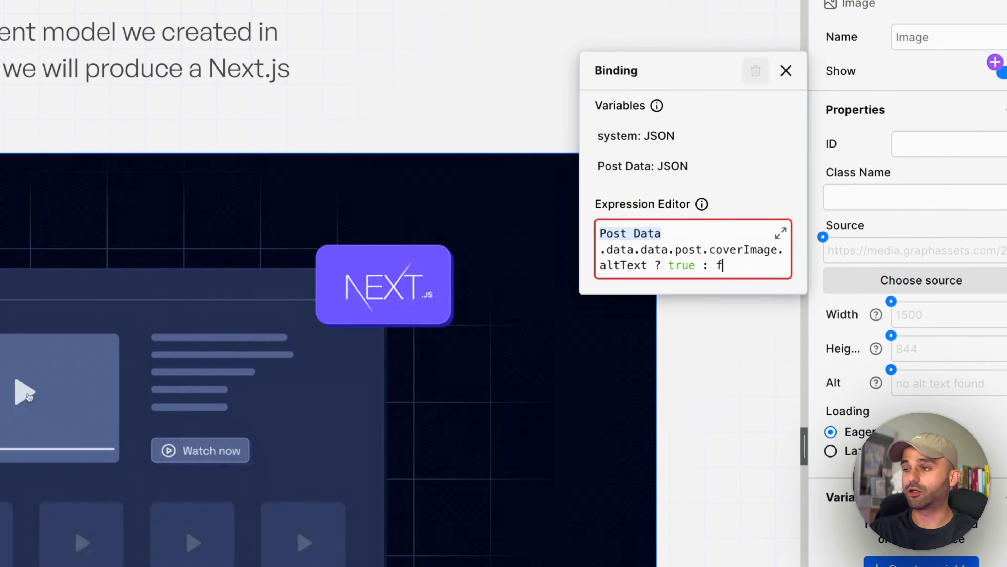
{"action": "type", "text": "alse"}
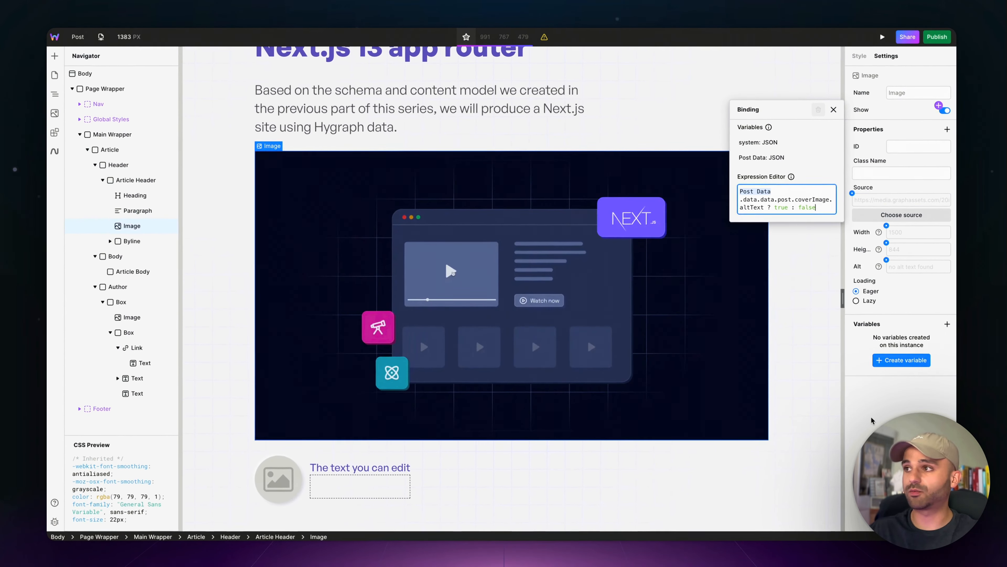
{"action": "left_click", "coordinate": [871, 418]}
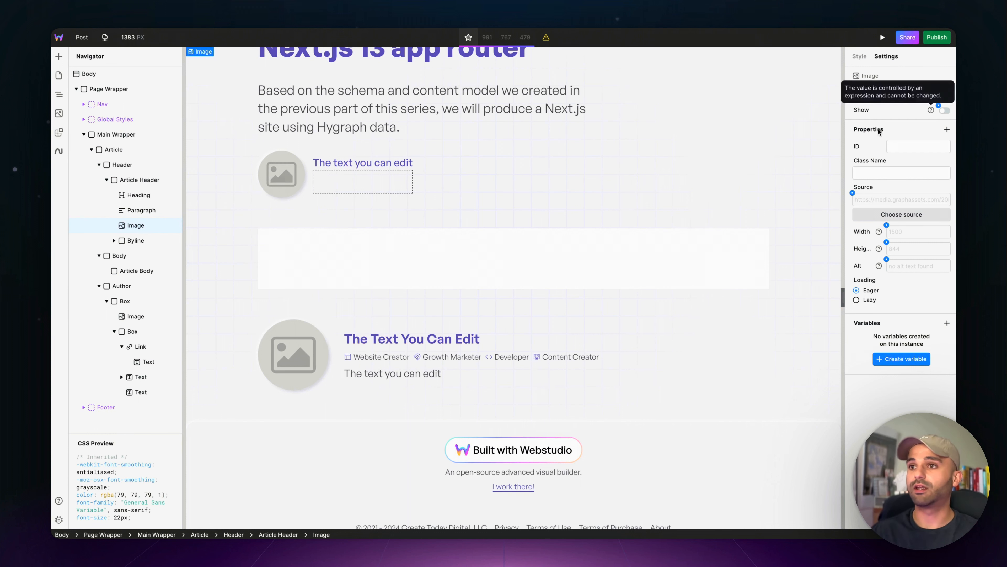
- Remove the conditional binding from the Image's Show setting and turn Show back on
{"action": "left_click", "coordinate": [938, 106]}
{"action": "left_click_drag", "start_coordinate": [768, 207], "coordinate": [788, 206]}
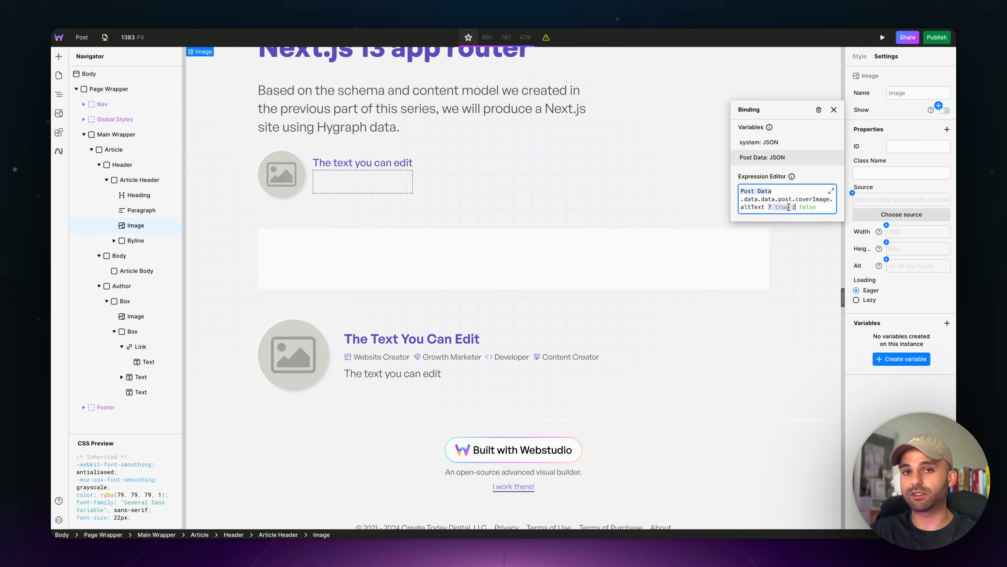
{"action": "left_click", "coordinate": [818, 110]}
{"action": "left_click", "coordinate": [945, 111]}
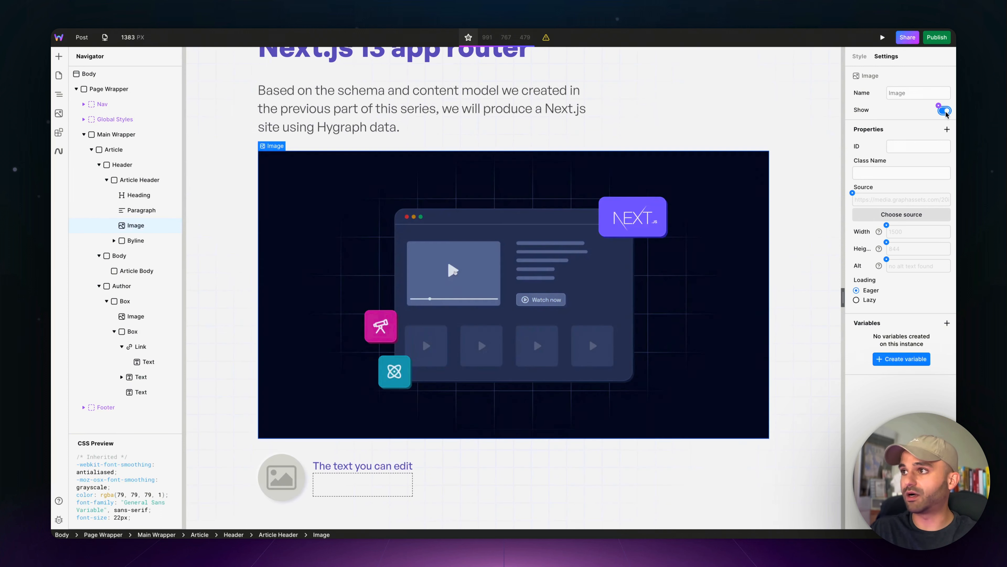
- Start a Source binding for the Byline's Author Image with the Post Data variable
{"action": "scroll", "coordinate": [291, 253], "scroll_direction": "down", "scroll_amount": 5}
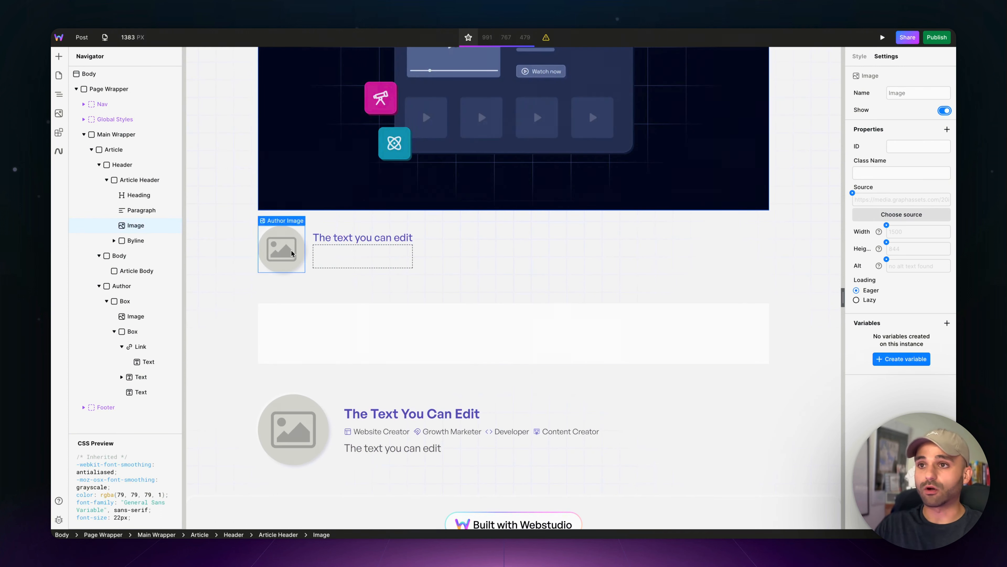
{"action": "left_click", "coordinate": [292, 253]}
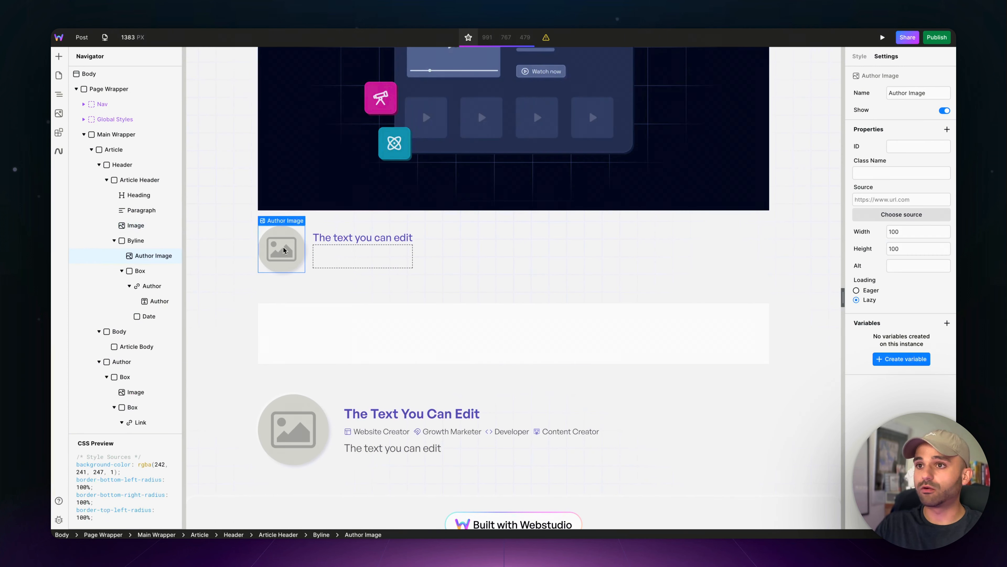
{"action": "left_click", "coordinate": [853, 192]}
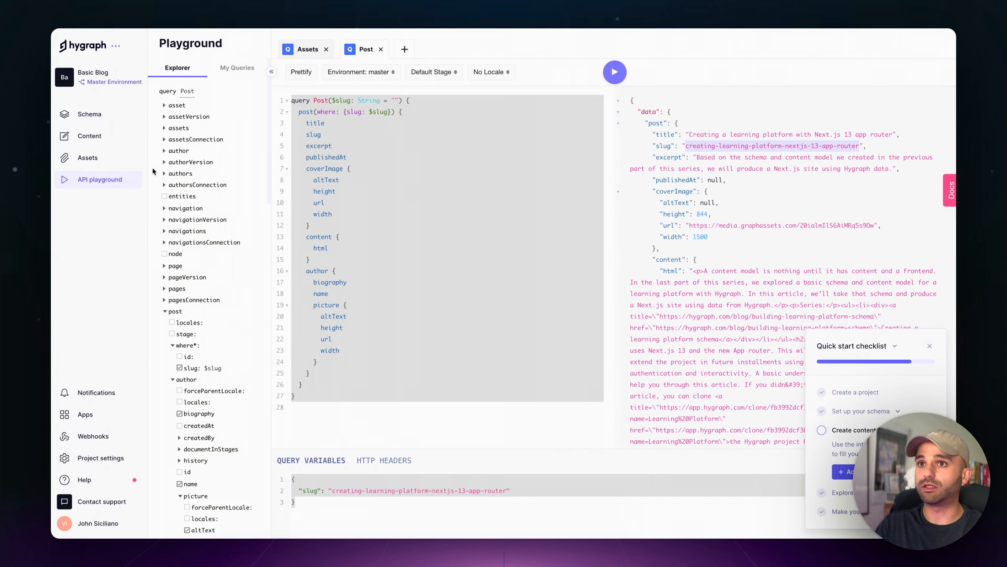
{"action": "left_click", "coordinate": [92, 143]}
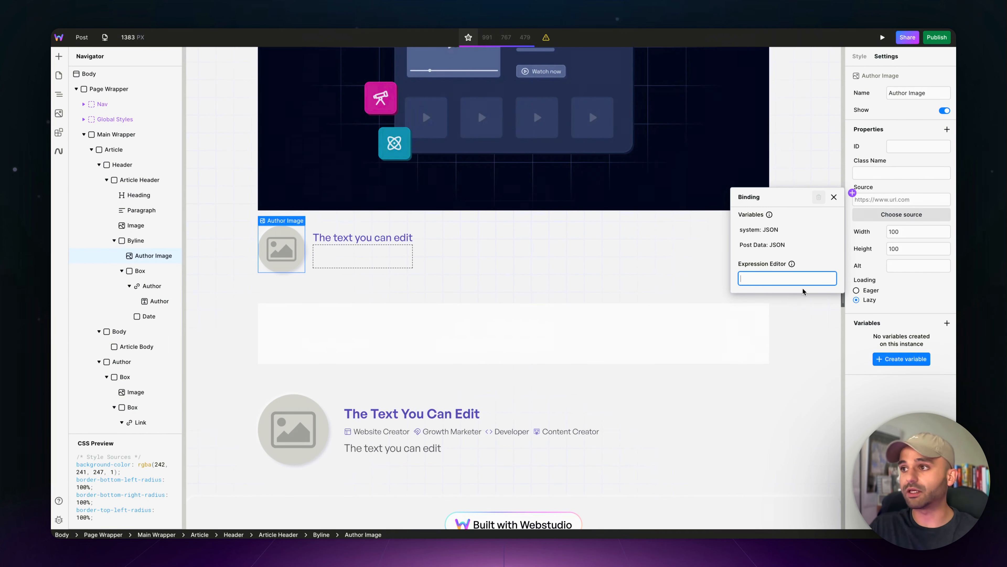
{"action": "mouse_move", "coordinate": [787, 263]}
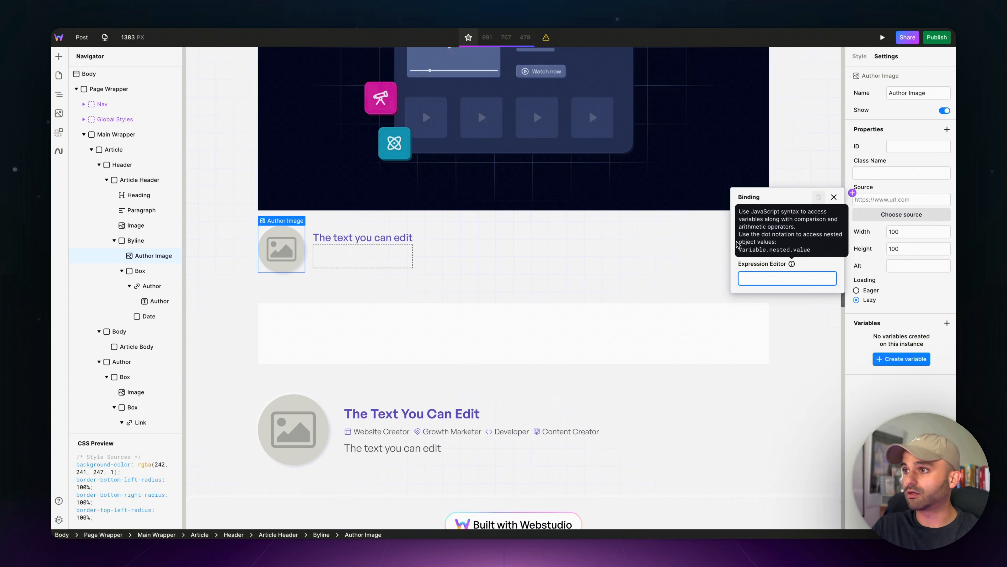
{"action": "left_click", "coordinate": [753, 246]}
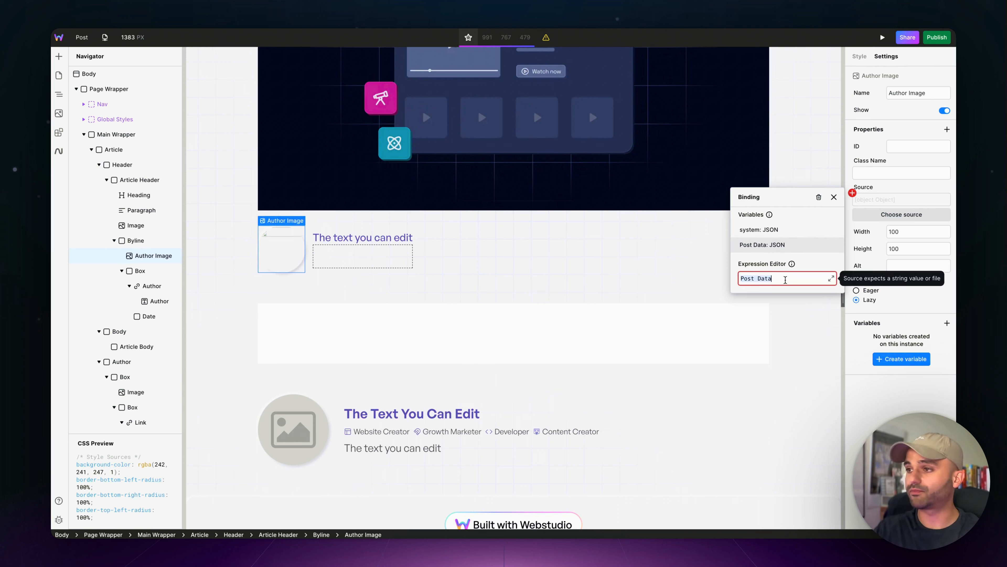
- Extend the Author Image's Source expression to Post Data.data.data.post.author.name, replacing the coverImage.altText part, and select the whole expression
{"action": "type", "text": "."}
{"action": "type", "text": "data.data.post.coverImage.altText"}
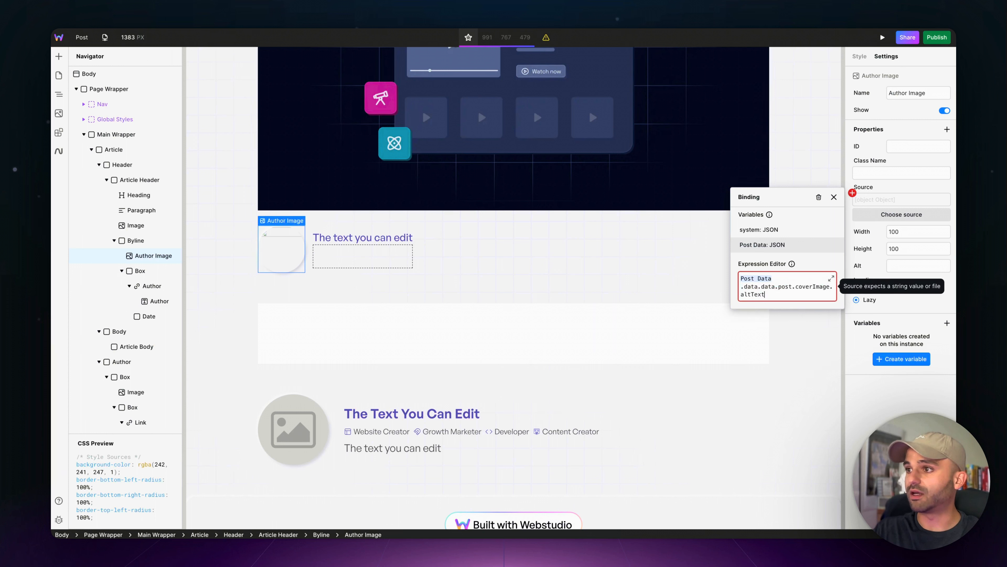
{"action": "key", "text": "BackSpace"}
{"action": "key", "text": "BackSpace"}
{"action": "key", "text": "BackSpace"}
{"action": "key", "text": "BackSpace"}
{"action": "key", "text": "BackSpace"}
{"action": "key", "text": "BackSpace"}
{"action": "key", "text": "BackSpace"}
{"action": "key", "text": "BackSpace"}
{"action": "key", "text": "BackSpace"}
{"action": "key", "text": "BackSpace"}
{"action": "key", "text": "BackSpace"}
{"action": "key", "text": "BackSpace"}
{"action": "key", "text": "BackSpace"}
{"action": "key", "text": "BackSpace"}
{"action": "key", "text": "BackSpace"}
{"action": "key", "text": "BackSpace"}
{"action": "type", "text": "author."}
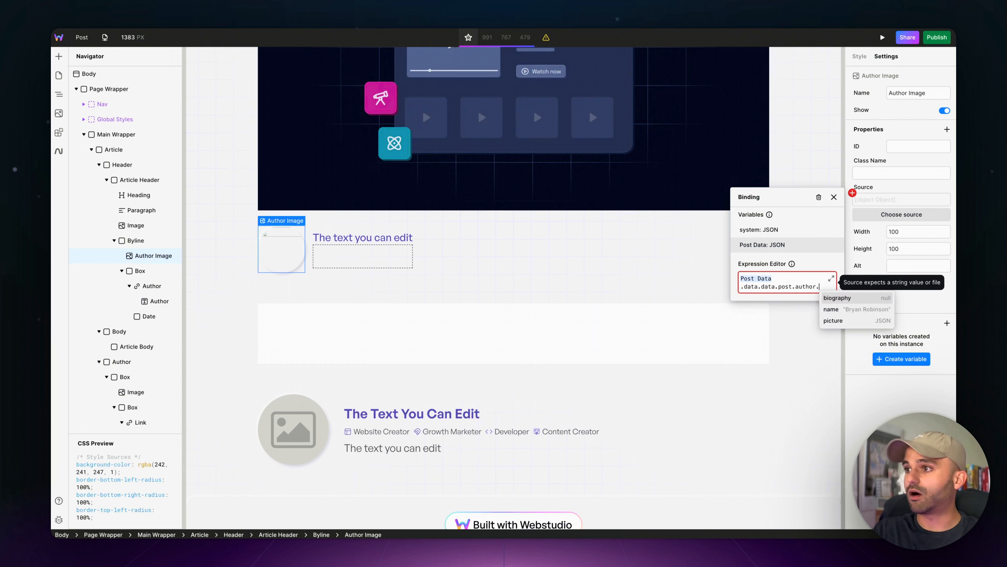
{"action": "key", "text": "Down"}
{"action": "key", "text": "Return"}
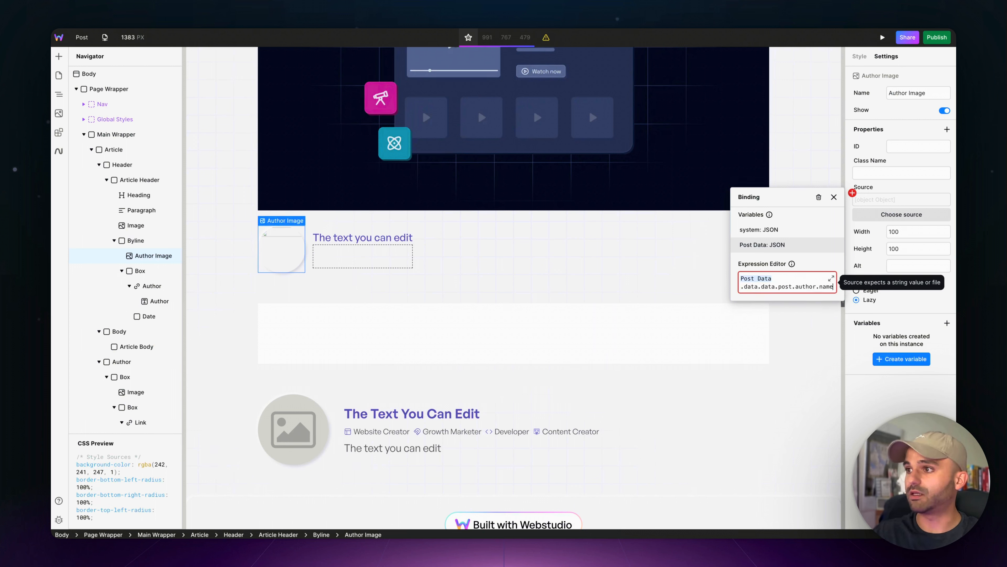
{"action": "key", "text": "ctrl+a"}
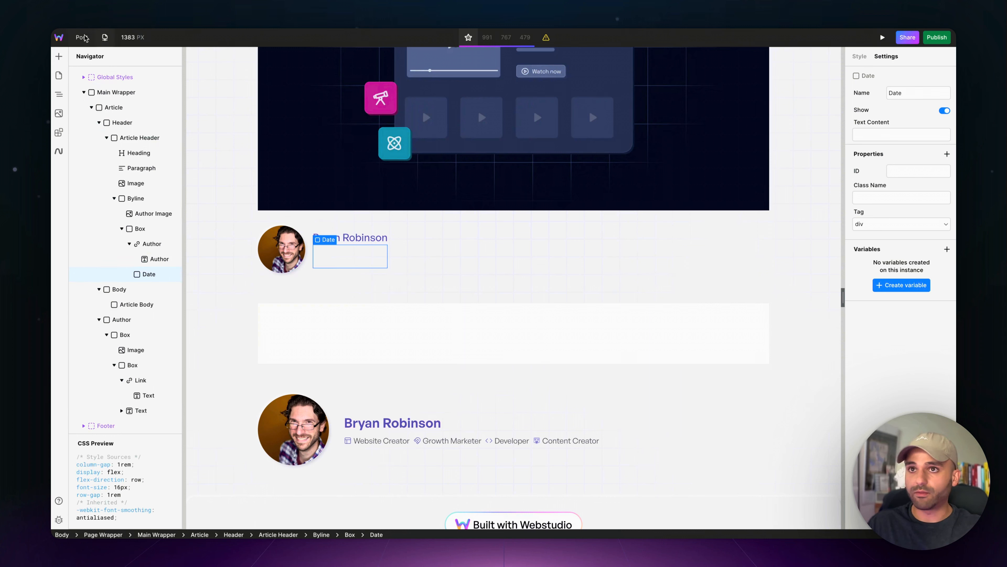
- Insert a Time component inside the Byline's Date box
{"action": "left_click", "coordinate": [59, 56]}
{"action": "scroll", "coordinate": [135, 297], "scroll_direction": "down", "scroll_amount": 1}
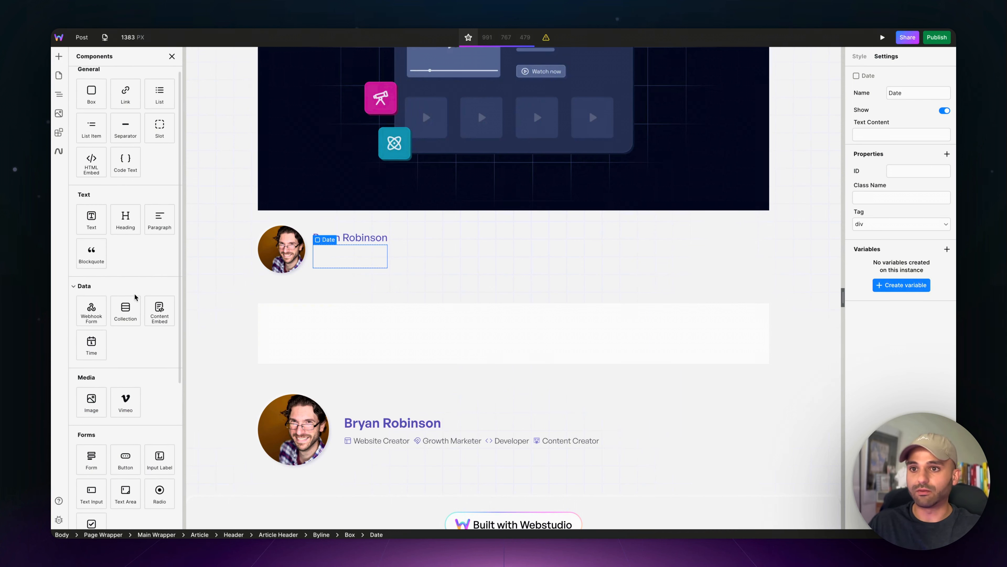
{"action": "scroll", "coordinate": [135, 297], "scroll_direction": "down", "scroll_amount": 2}
{"action": "left_click", "coordinate": [91, 307]}
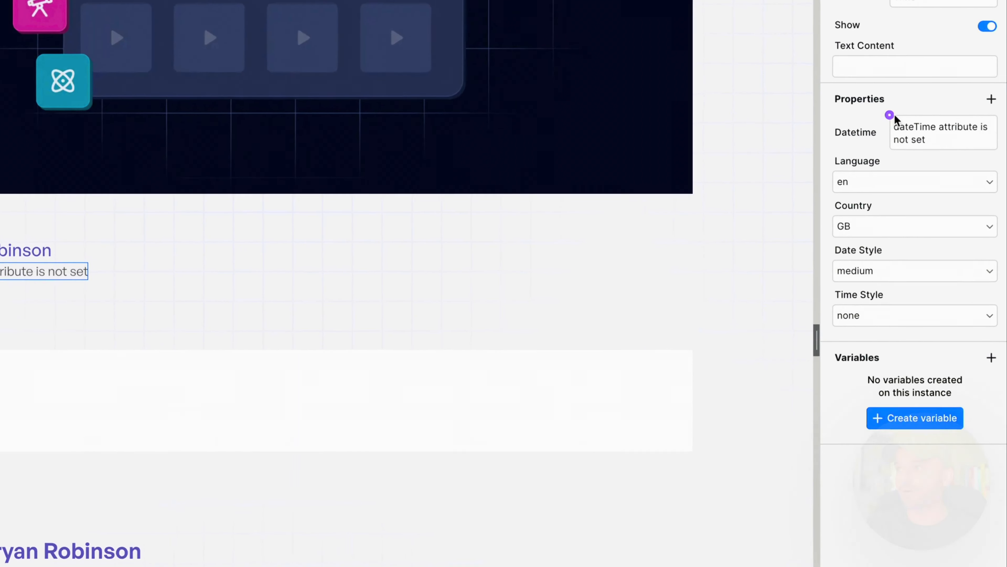
- Bind the Time component's Datetime to Post Data.data.data.post.publishedAt and set its Country to US
{"action": "left_click", "coordinate": [888, 148]}
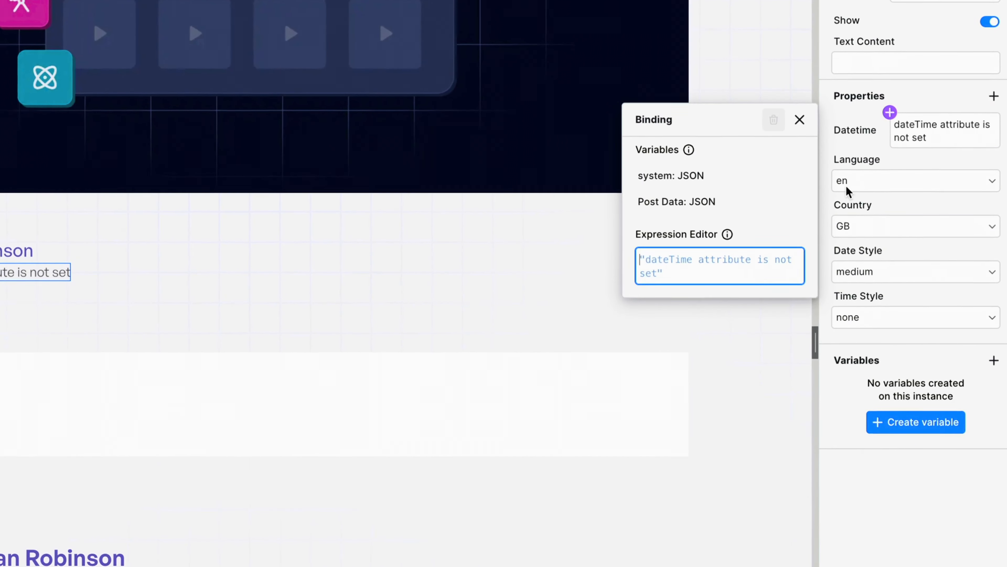
{"action": "triple_click", "coordinate": [769, 251]}
{"action": "type", "text": "Post Data.data.data.post.pu"}
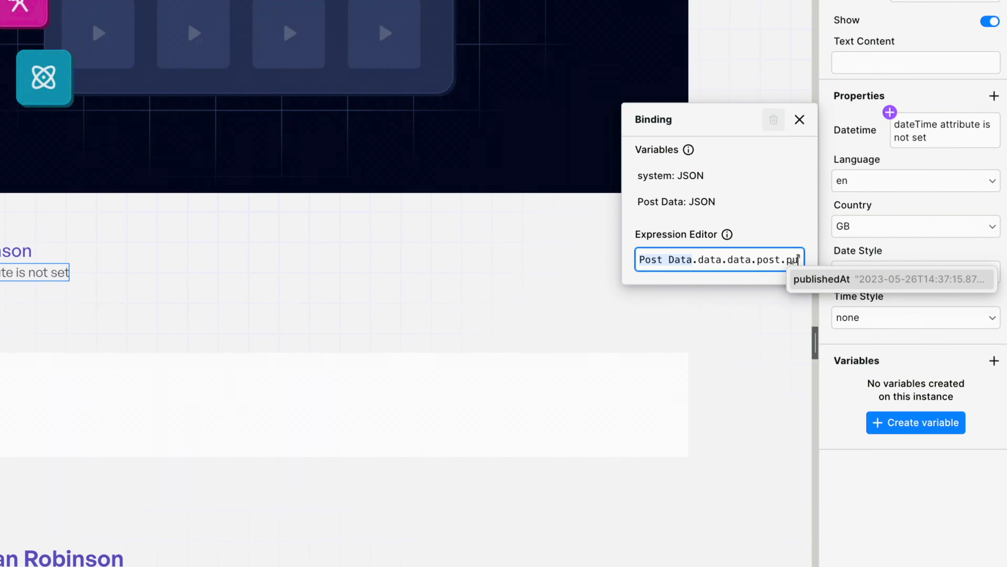
{"action": "key", "text": "Return"}
{"action": "left_click", "coordinate": [881, 561]}
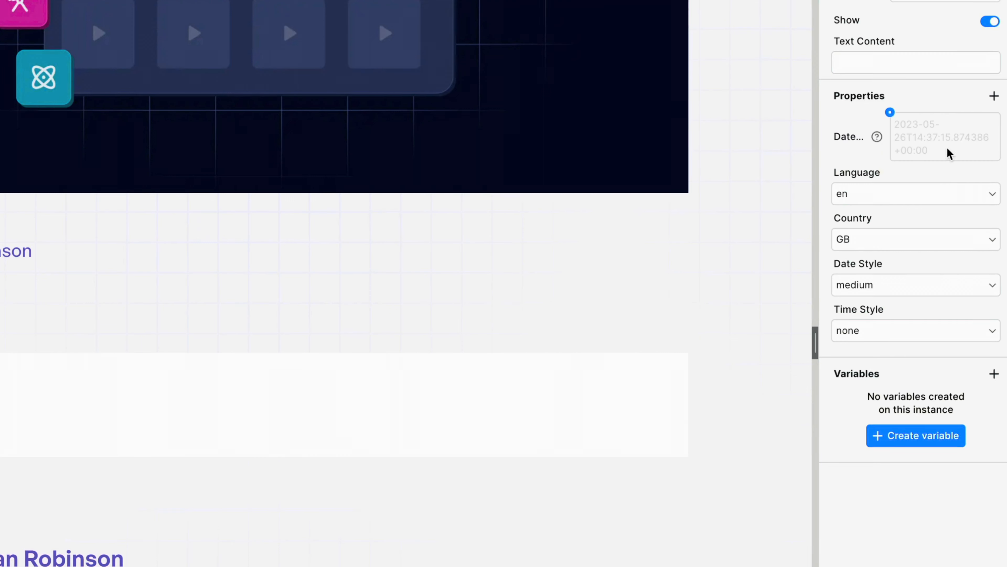
{"action": "left_click", "coordinate": [876, 234]}
{"action": "left_click", "coordinate": [861, 538]}
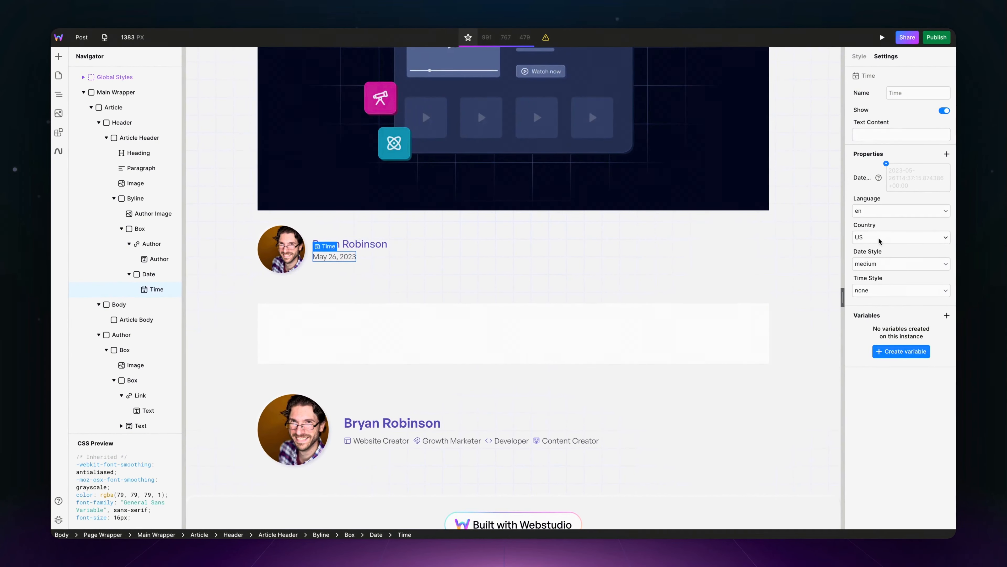
- Try the short date style and the medium time style on the Time component, restoring medium and none respectively
{"action": "left_click", "coordinate": [876, 264]}
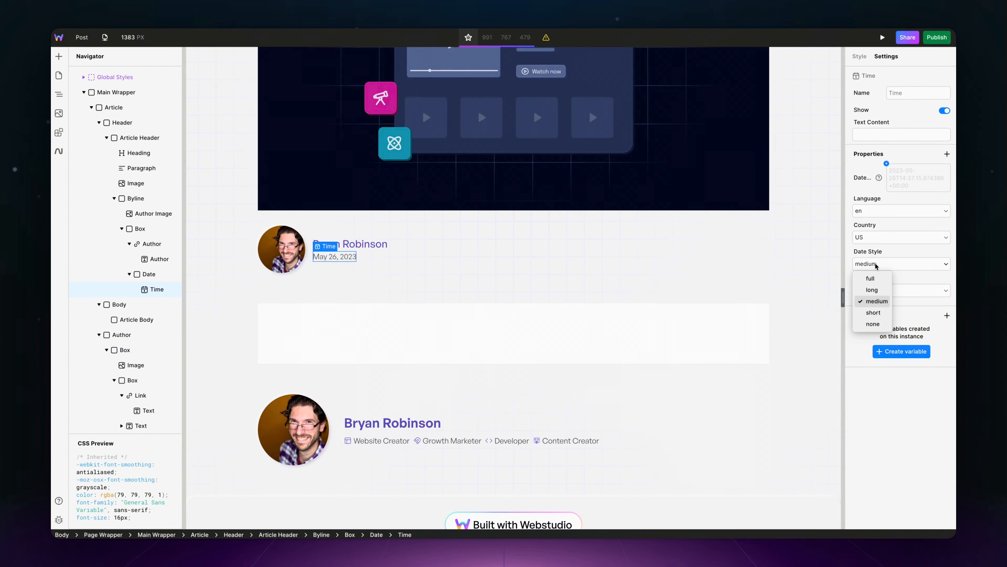
{"action": "left_click", "coordinate": [877, 316]}
{"action": "left_click", "coordinate": [881, 262]}
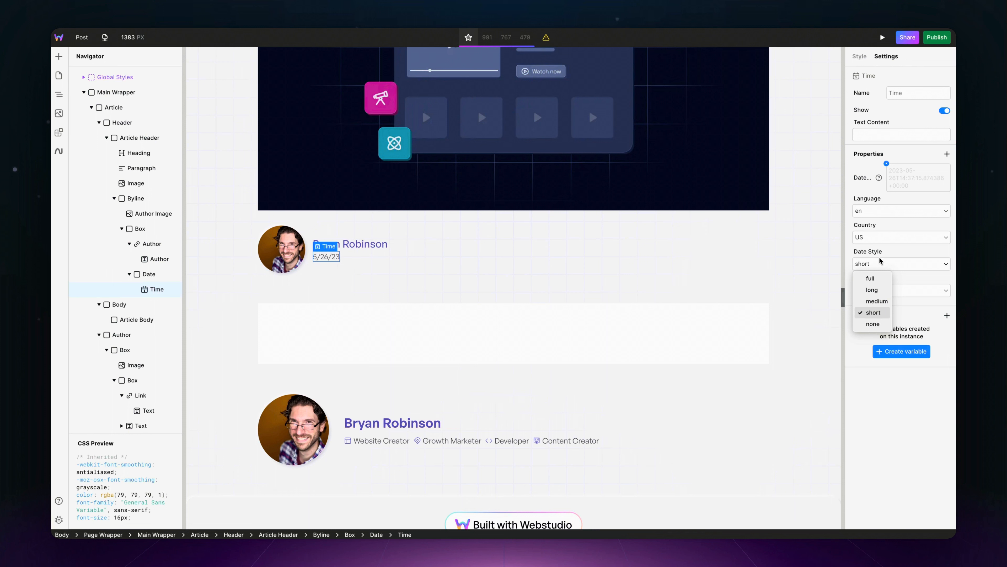
{"action": "left_click", "coordinate": [877, 301]}
{"action": "left_click", "coordinate": [879, 290]}
{"action": "left_click", "coordinate": [870, 326]}
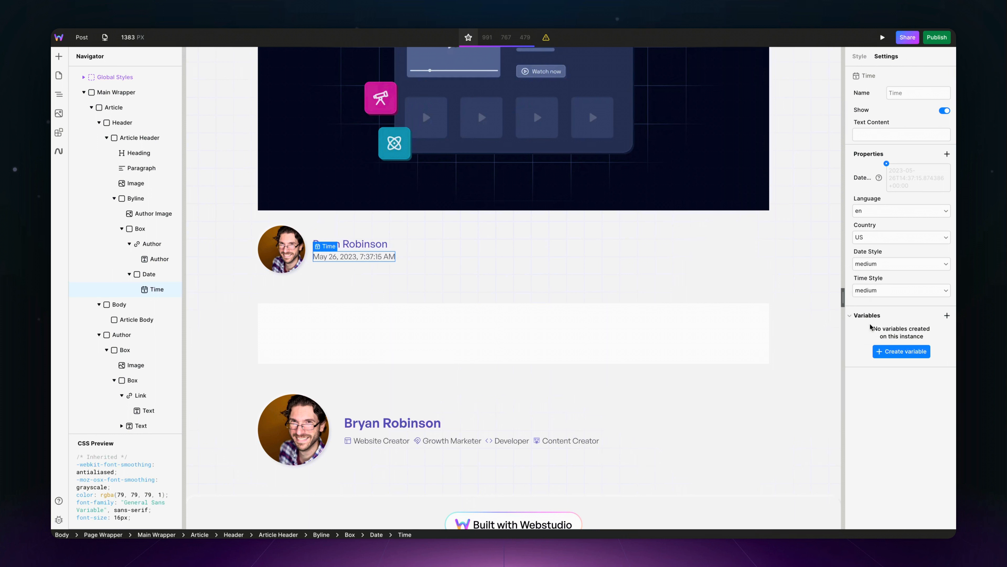
{"action": "left_click", "coordinate": [880, 295]}
{"action": "left_click", "coordinate": [874, 351]}
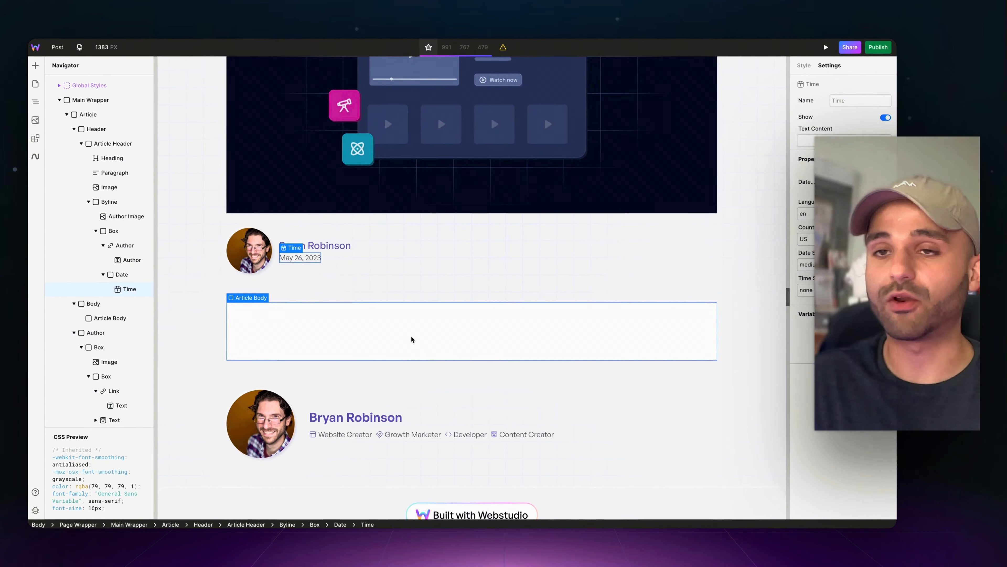
- Insert a Content Embed component inside the Article Body box
{"action": "left_click", "coordinate": [373, 343]}
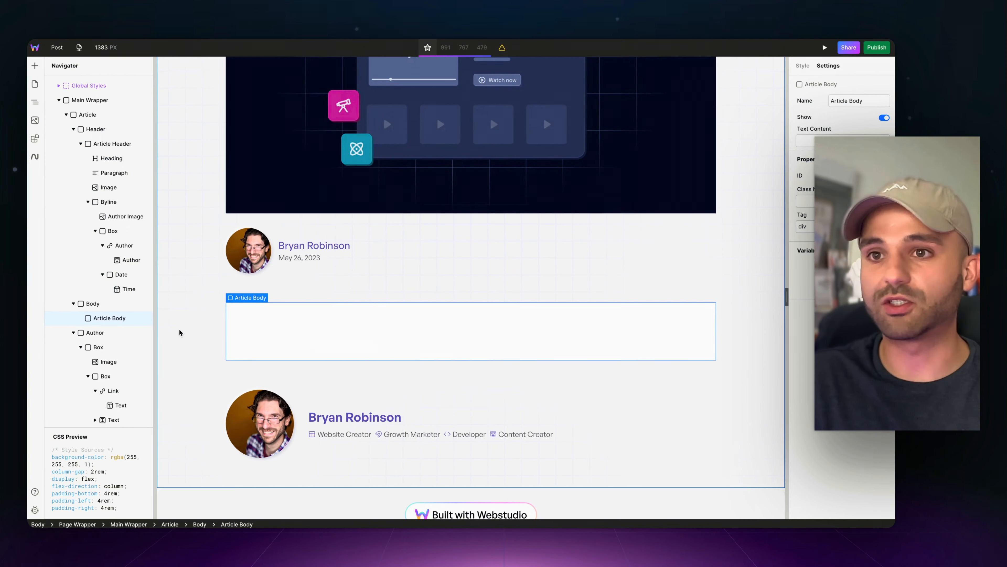
{"action": "left_click", "coordinate": [34, 66]}
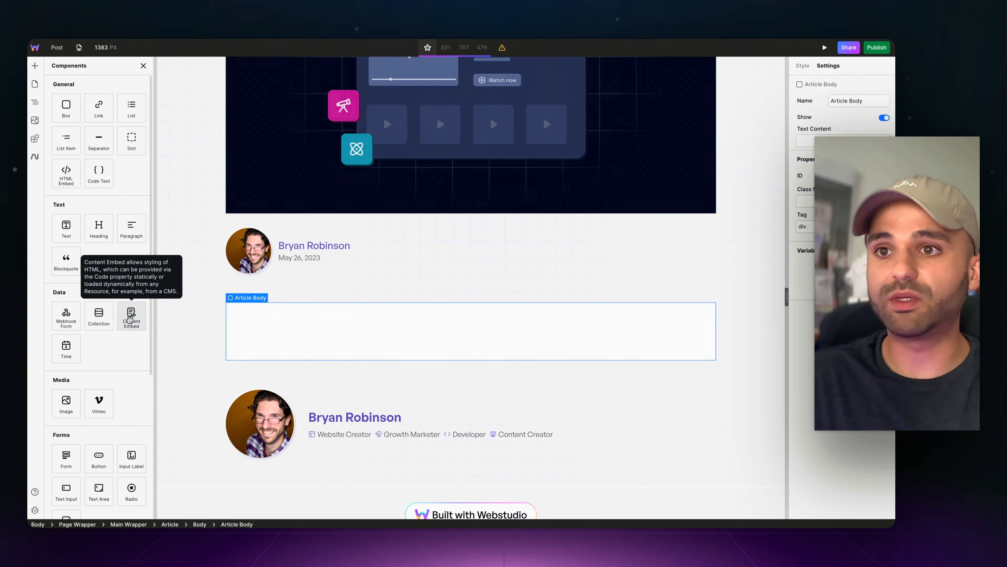
{"action": "left_click", "coordinate": [130, 321]}
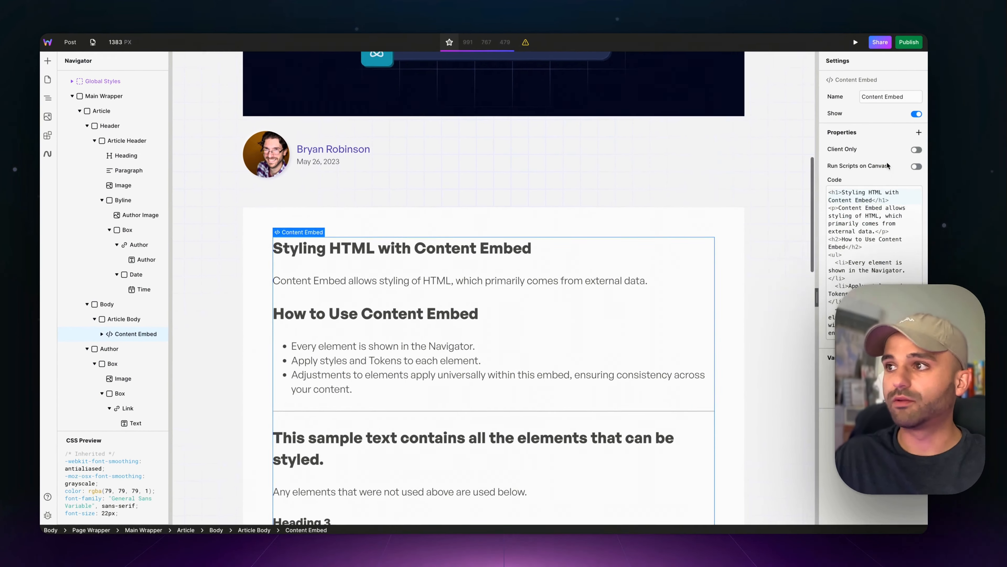
- Bind the Content Embed's Code to Post Data.data.data.post.content.html, replacing the whole sample HTML
{"action": "left_click", "coordinate": [826, 185]}
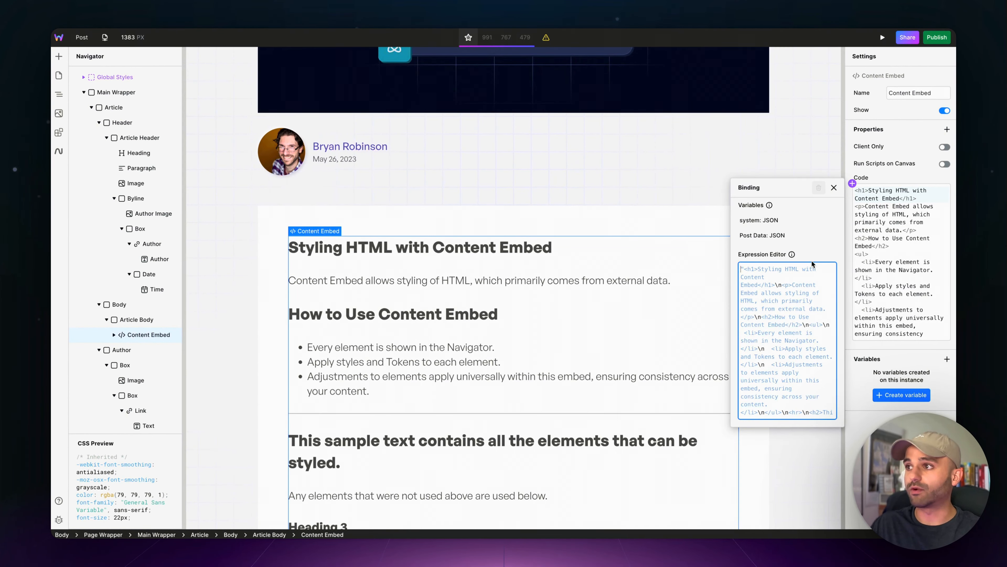
{"action": "key", "text": "ctrl+a"}
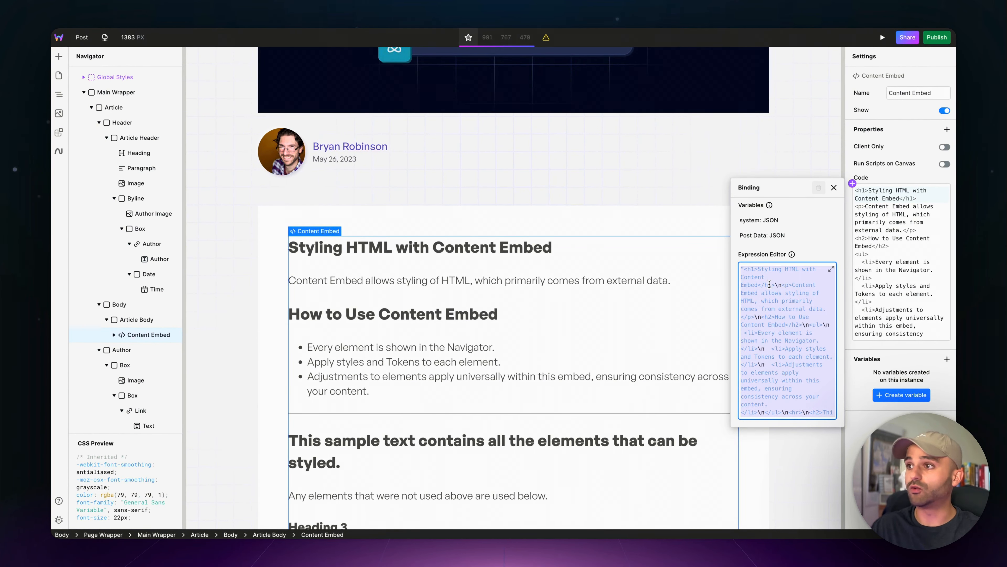
{"action": "type", "text": "Post Data.data.data.post.con"}
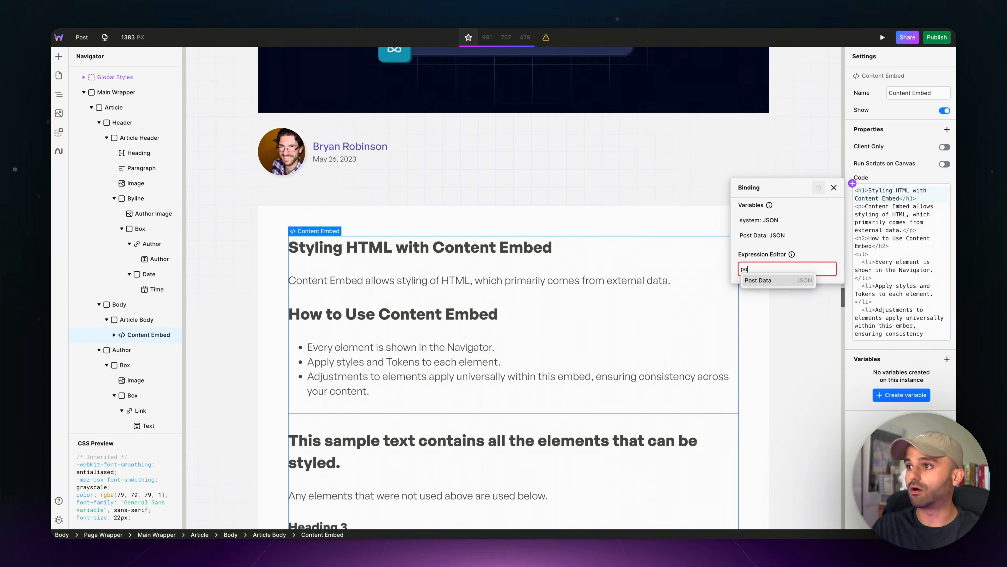
{"action": "type", "text": "tent.html"}
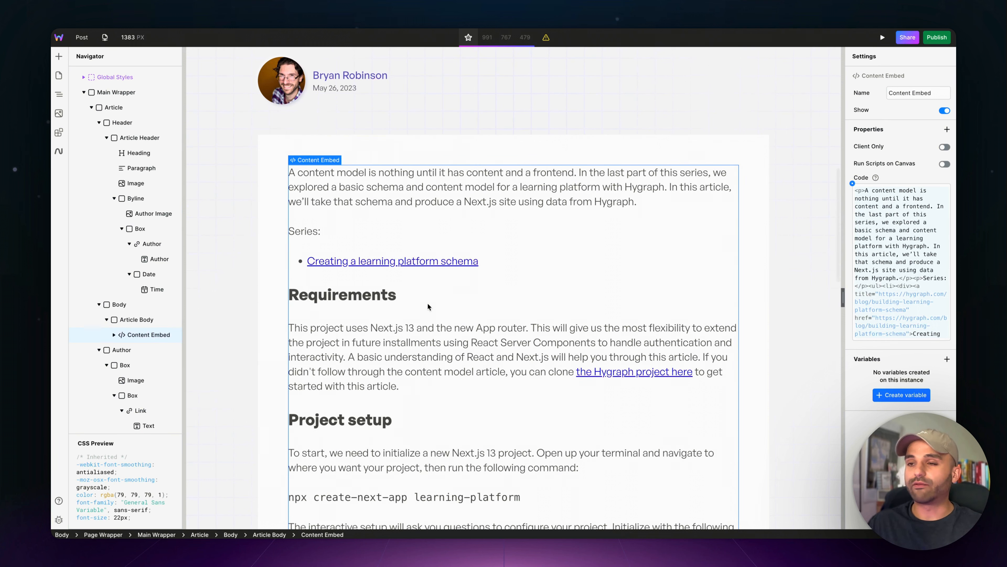
{"action": "scroll", "coordinate": [346, 271], "scroll_direction": "down", "scroll_amount": 2}
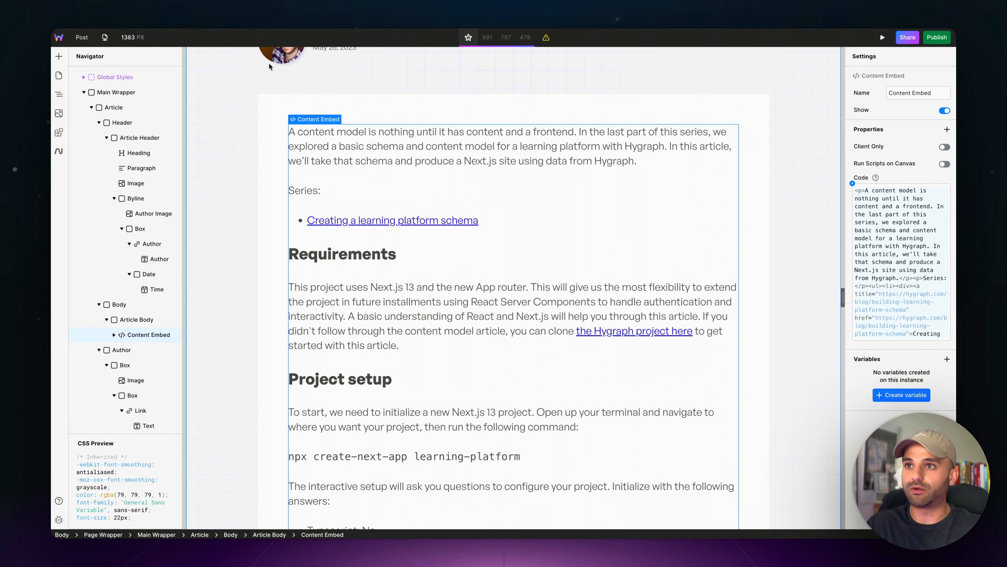
- Examine the style tokens applied to the Author text in the byline
{"action": "scroll", "coordinate": [540, 222], "scroll_direction": "up", "scroll_amount": 1}
{"action": "scroll", "coordinate": [538, 220], "scroll_direction": "up", "scroll_amount": 8}
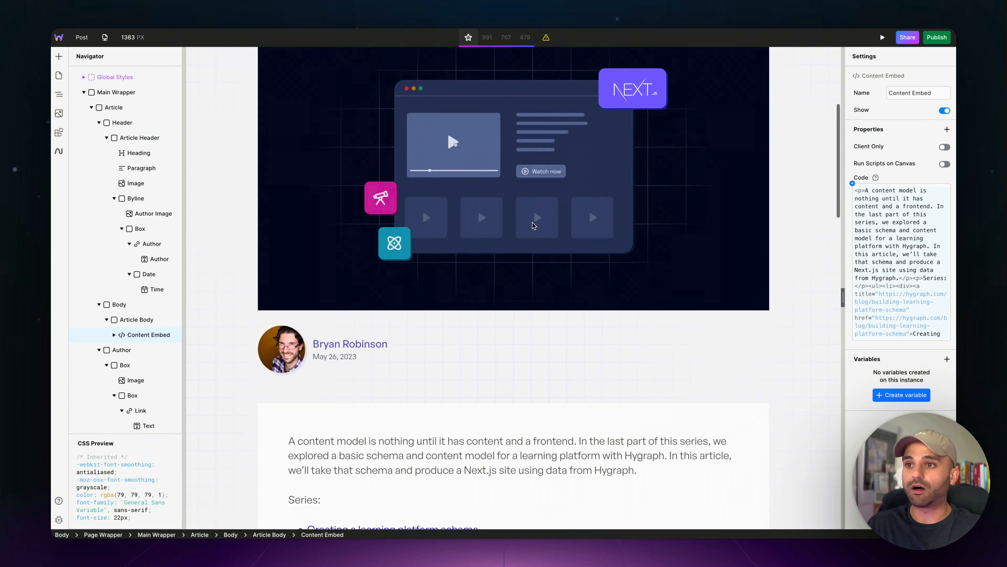
{"action": "left_click", "coordinate": [350, 344]}
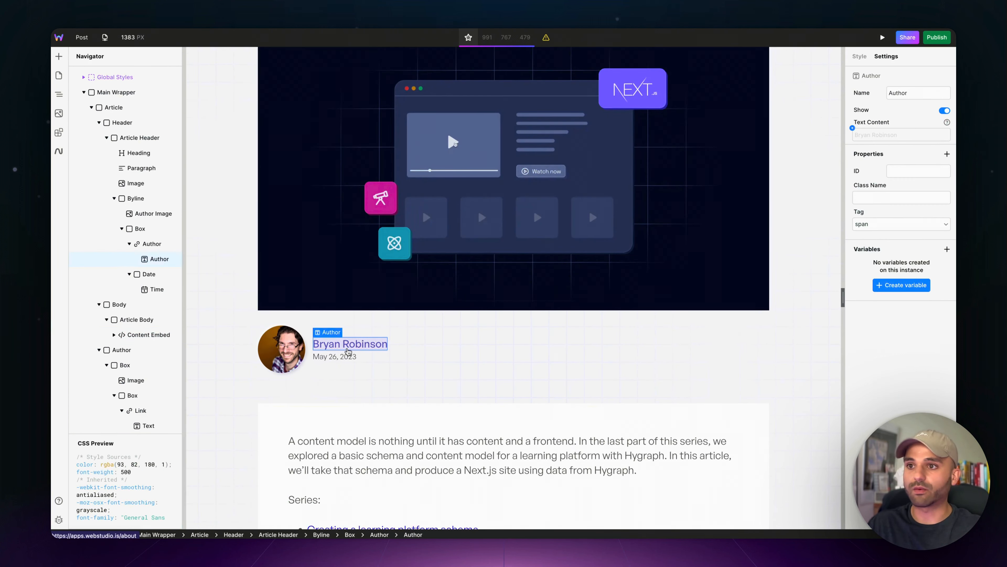
{"action": "left_click", "coordinate": [859, 55]}
{"action": "scroll", "coordinate": [353, 392], "scroll_direction": "down", "scroll_amount": 2}
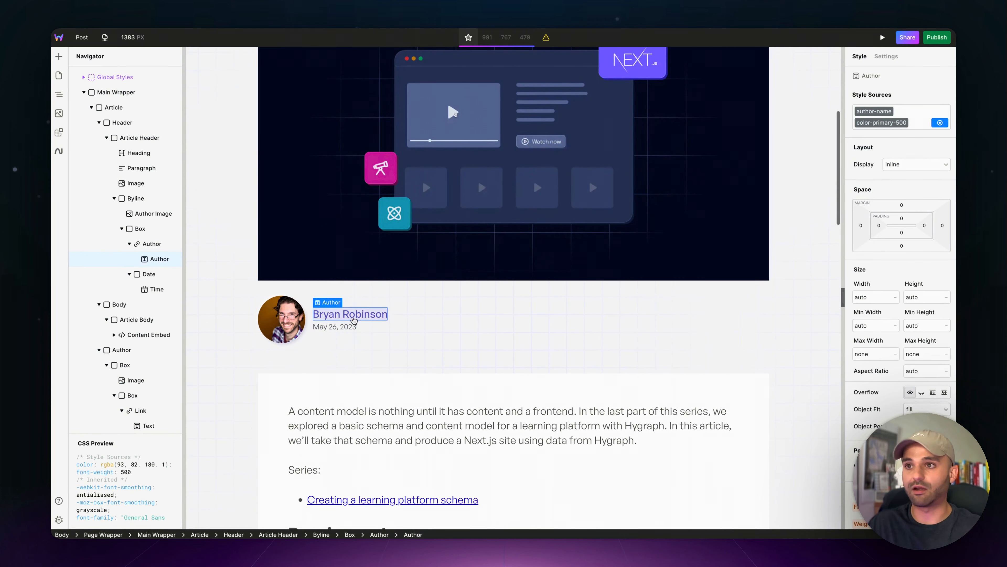
{"action": "scroll", "coordinate": [359, 391], "scroll_direction": "down", "scroll_amount": 5}
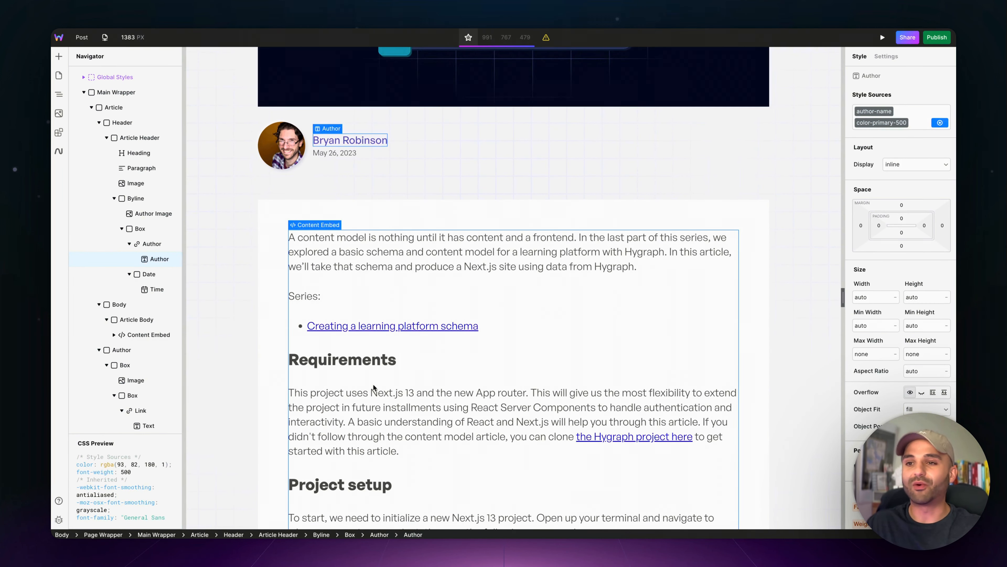
- Apply the h2 token to the Heading 2 element inside the Content Embed
{"action": "left_click", "coordinate": [371, 388]}
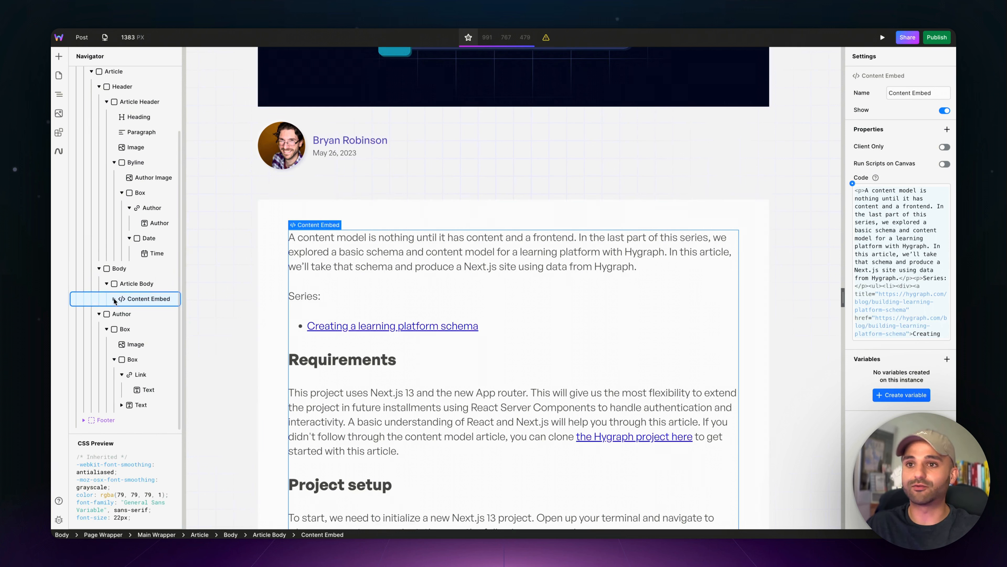
{"action": "left_click", "coordinate": [114, 300]}
{"action": "scroll", "coordinate": [119, 302], "scroll_direction": "down", "scroll_amount": 5}
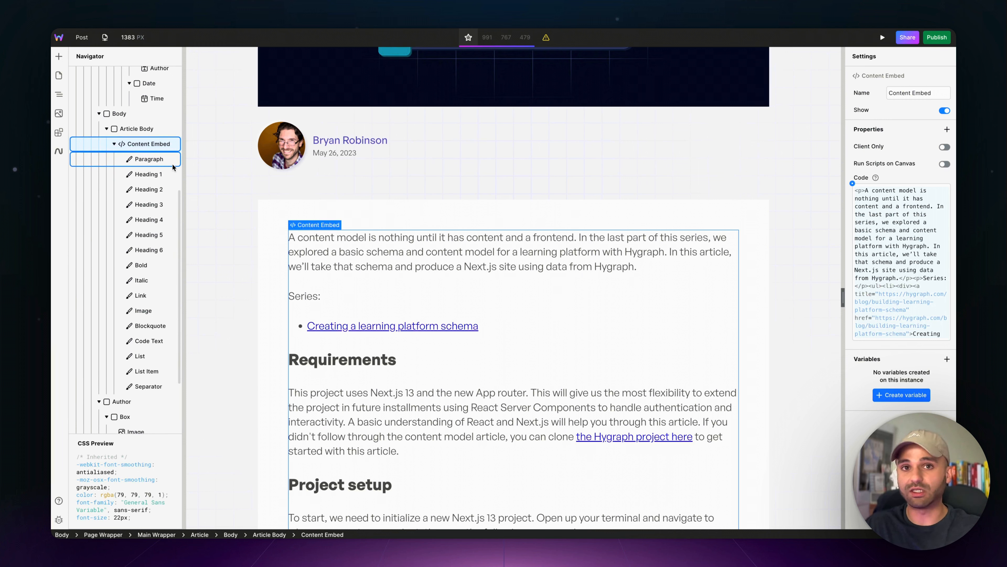
{"action": "left_click", "coordinate": [162, 185]}
{"action": "left_click", "coordinate": [896, 111]}
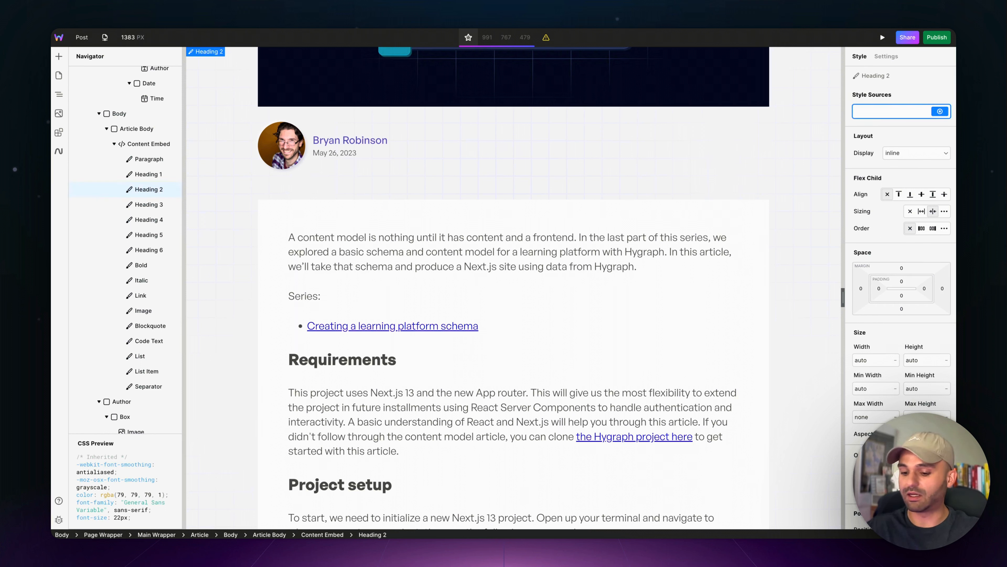
{"action": "type", "text": "h2"}
{"action": "key", "text": "Return"}
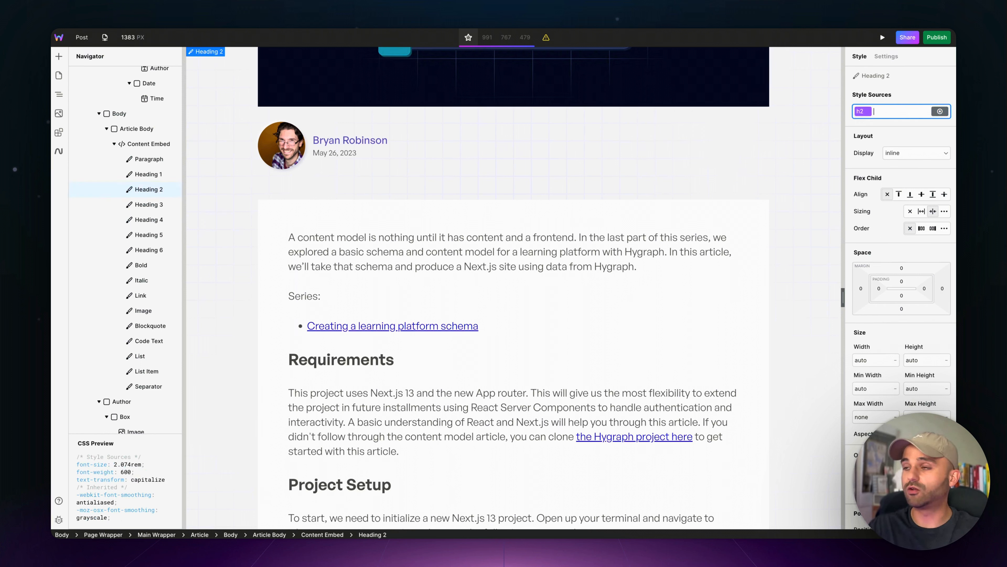
- Add the color-primary-500 token to the Content Embed's Heading 2 element
{"action": "type", "text": "color-pr"}
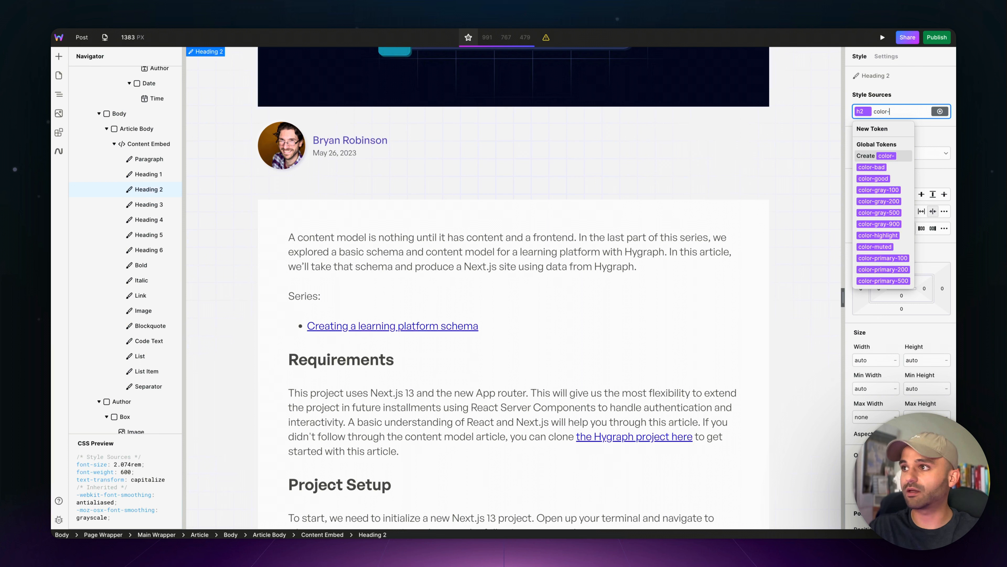
{"action": "key", "text": "Down"}
{"action": "key", "text": "Down"}
{"action": "key", "text": "Down"}
{"action": "key", "text": "Return"}
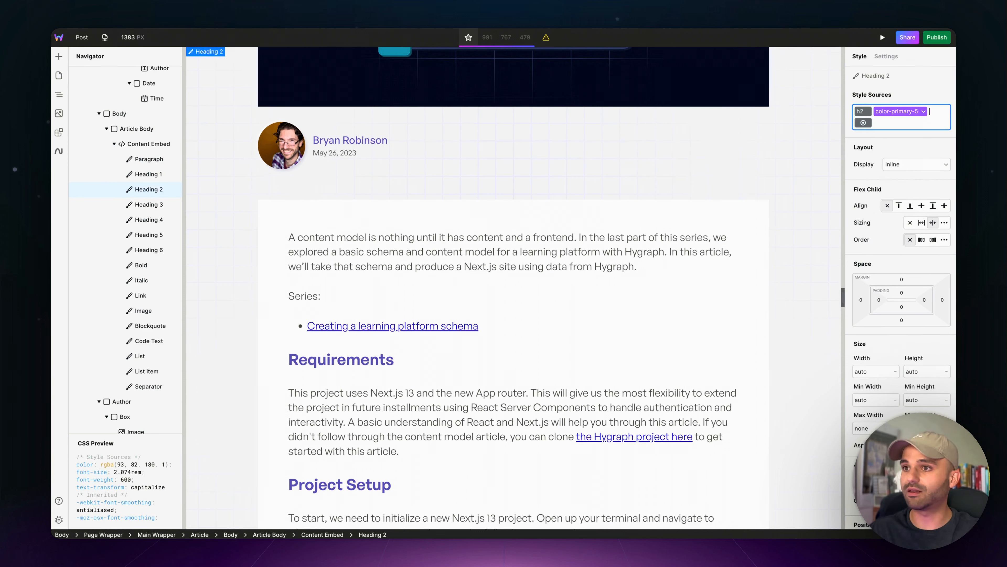
- Apply the button-link token to the Link element inside the Content Embed
{"action": "left_click", "coordinate": [158, 294]}
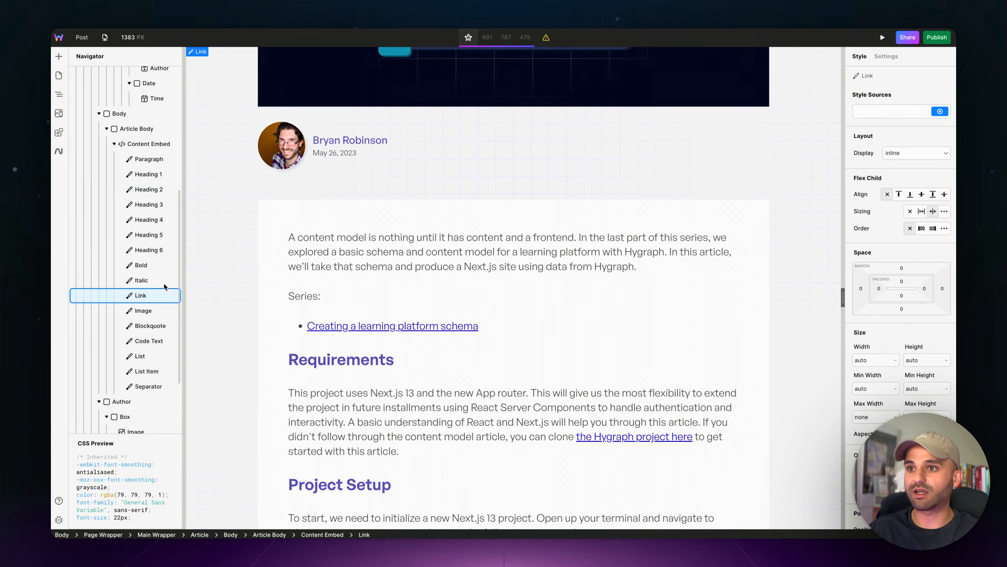
{"action": "left_click", "coordinate": [872, 113]}
{"action": "type", "text": "button"}
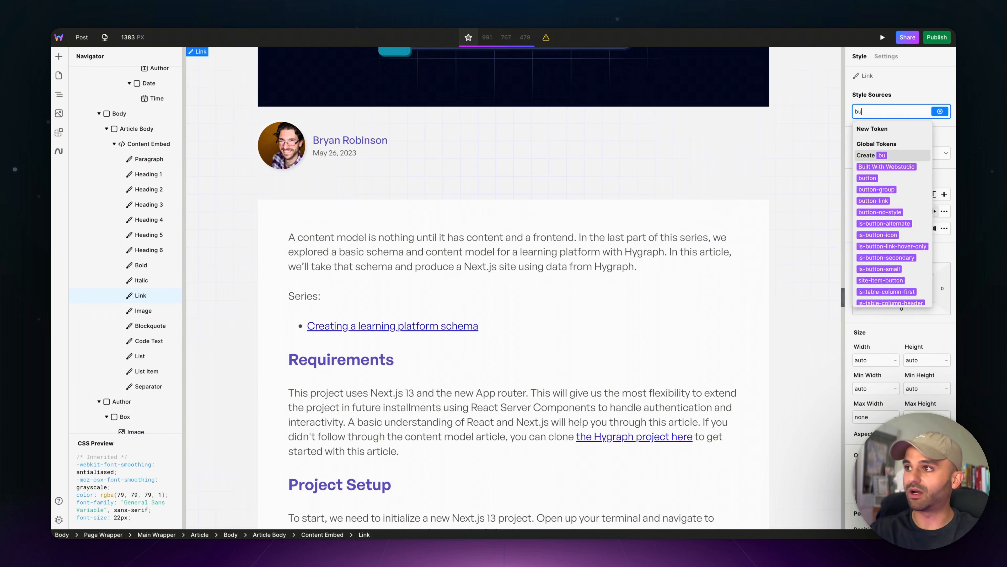
{"action": "key", "text": "Down"}
{"action": "key", "text": "Down"}
{"action": "key", "text": "Return"}
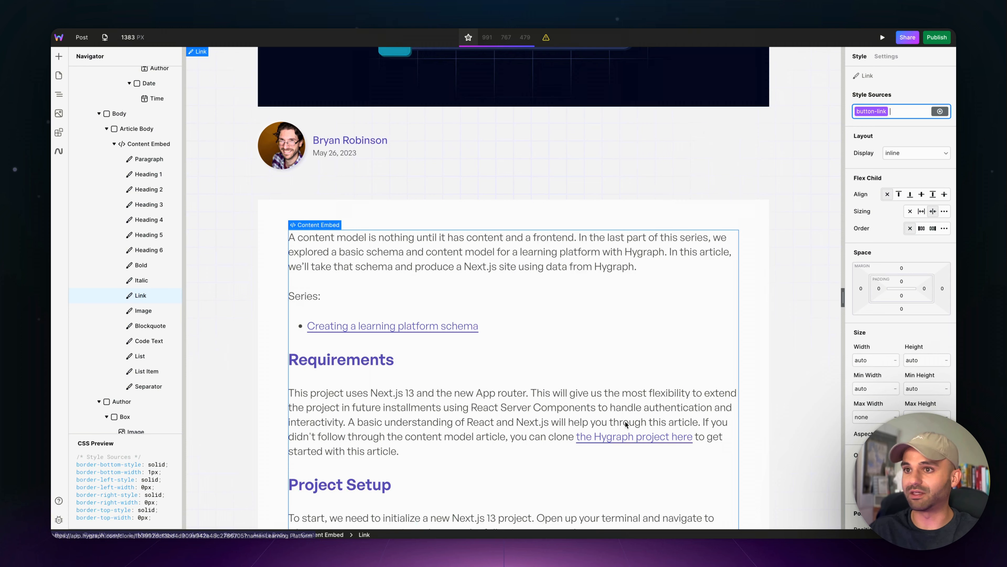
{"action": "scroll", "coordinate": [635, 445], "scroll_direction": "down", "scroll_amount": 5}
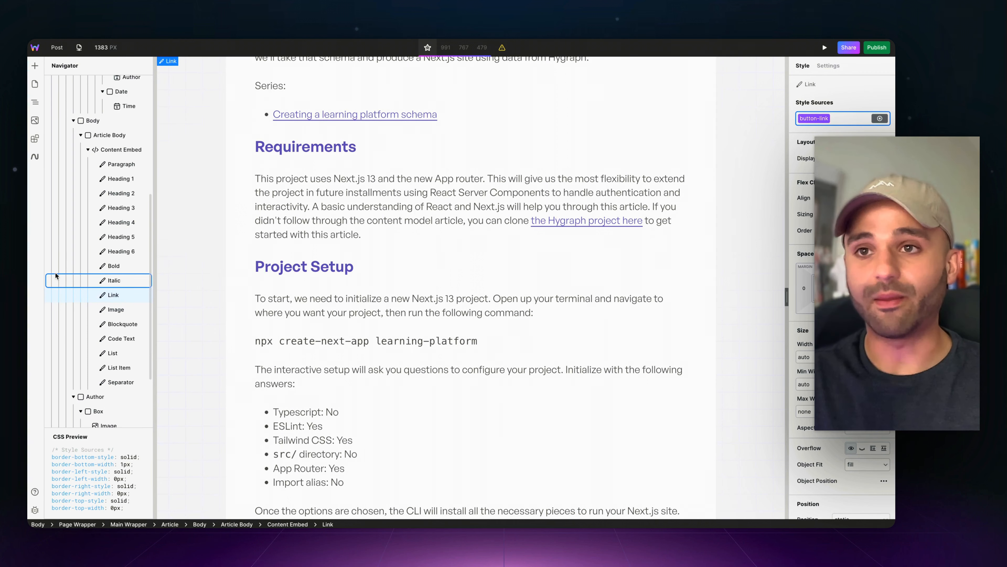
- Bind the Title in the Post page's settings to Post Data.data.data.post.title and copy the expression
{"action": "left_click", "coordinate": [35, 83]}
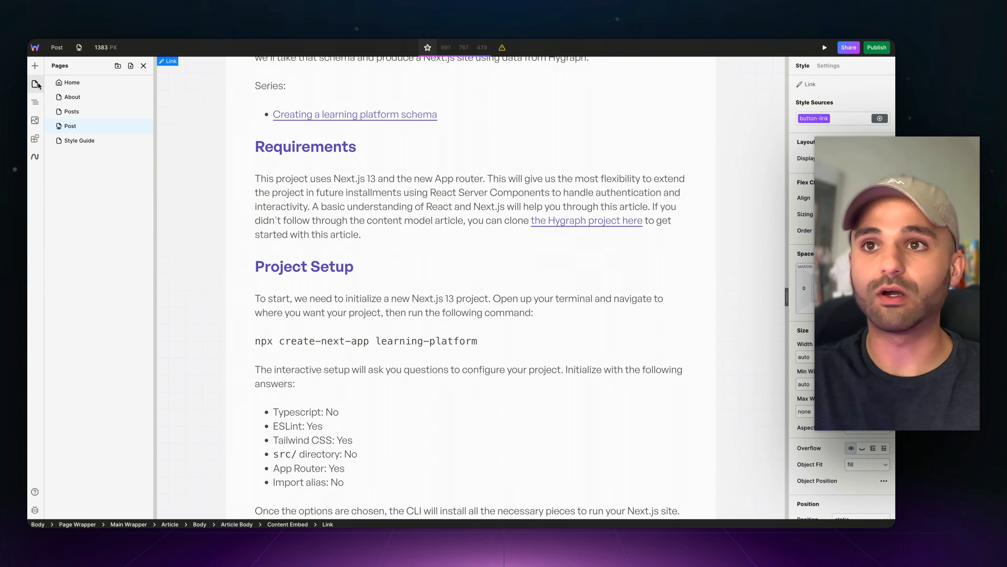
{"action": "left_click", "coordinate": [143, 126]}
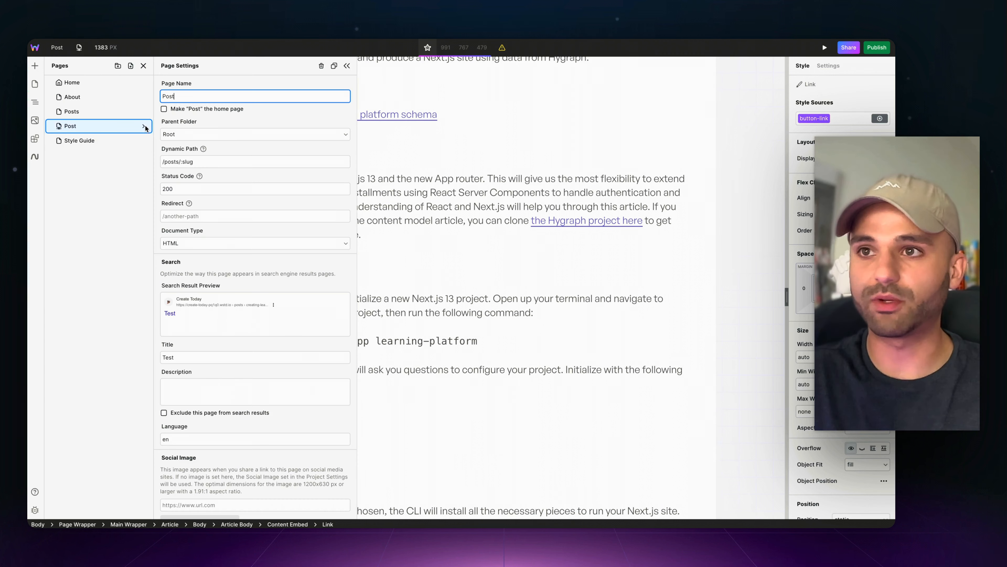
{"action": "scroll", "coordinate": [229, 300], "scroll_direction": "down", "scroll_amount": 2}
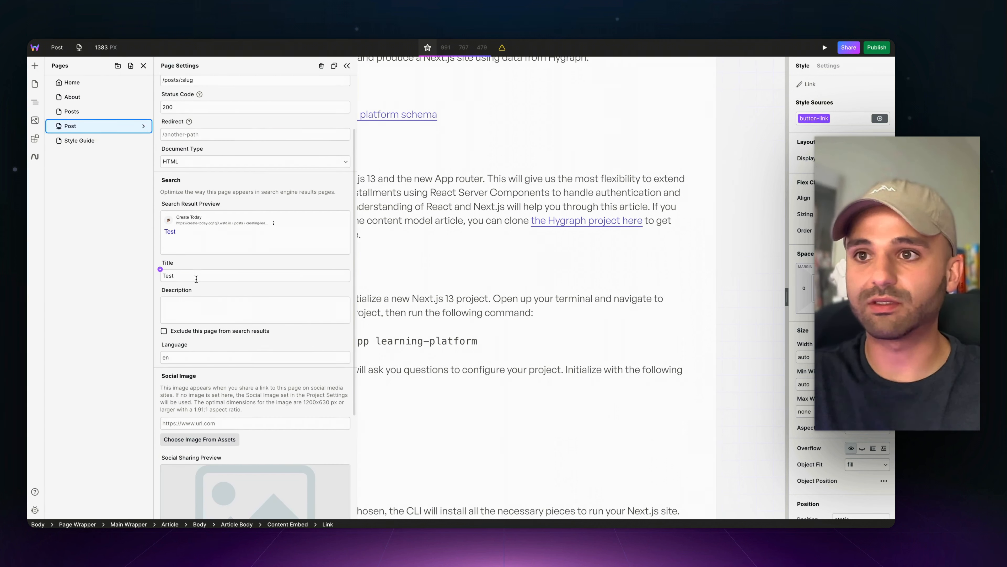
{"action": "left_click", "coordinate": [160, 269]}
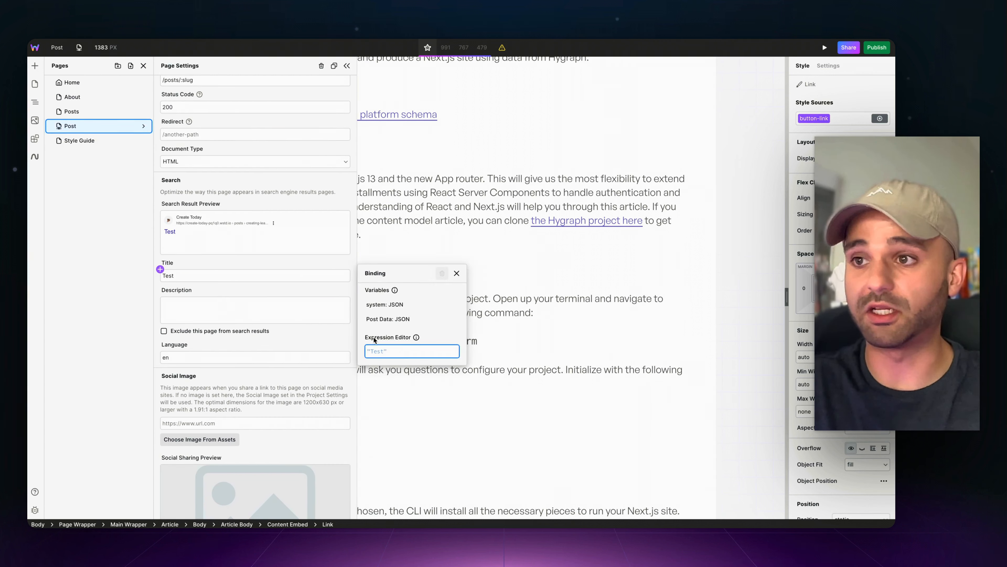
{"action": "left_click", "coordinate": [404, 326]}
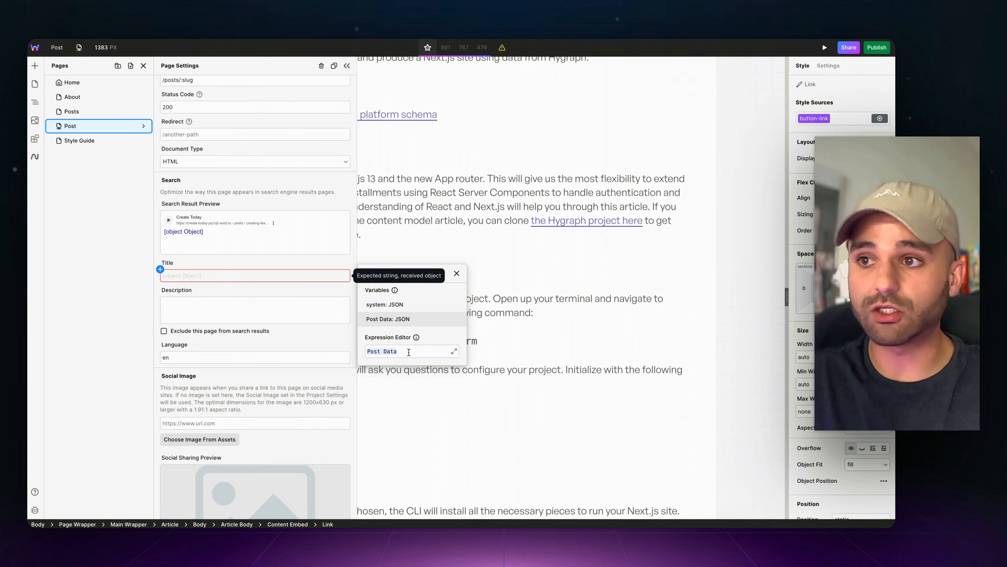
{"action": "left_click", "coordinate": [408, 352]}
{"action": "type", "text": ".data.data"}
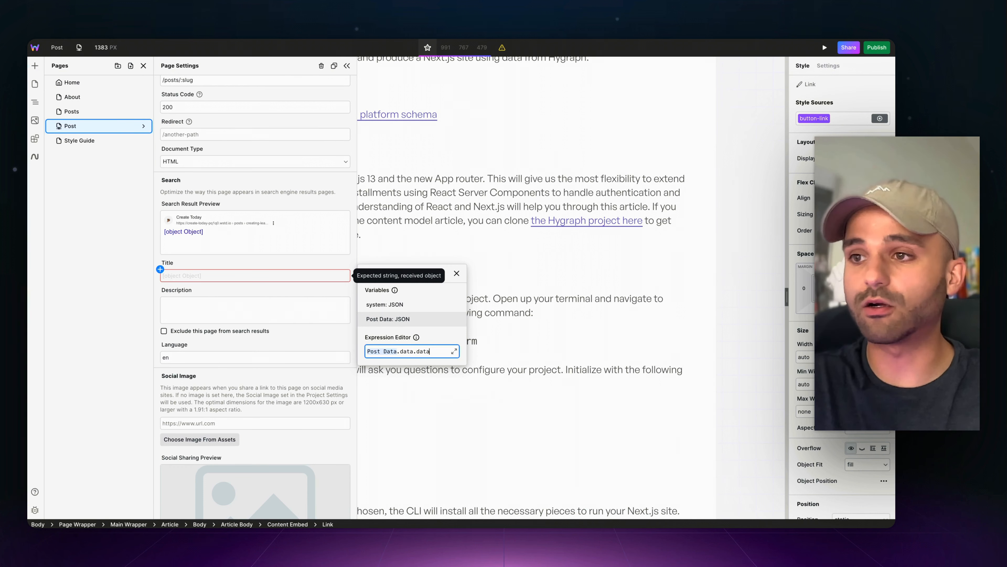
{"action": "type", "text": ".post."}
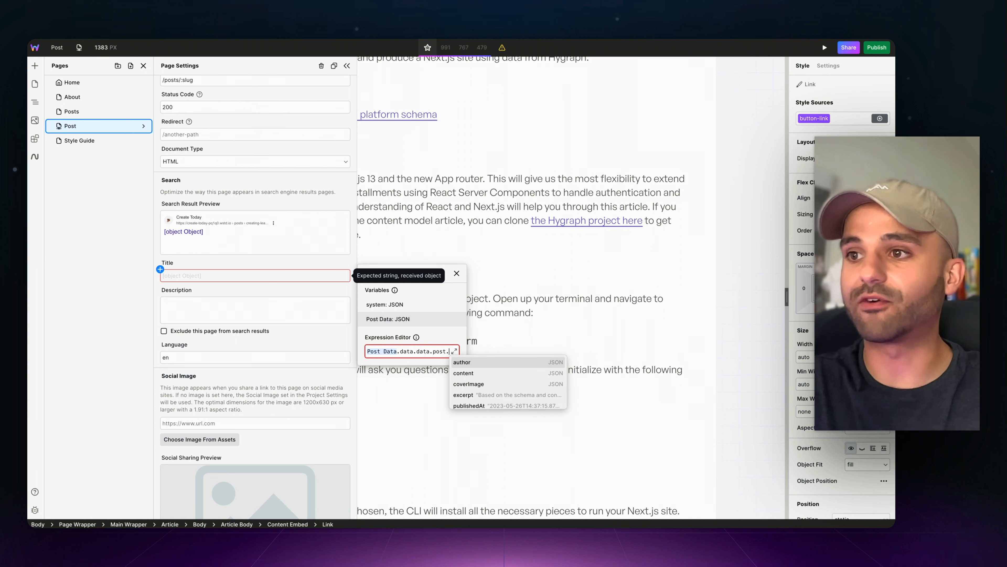
{"action": "type", "text": "title"}
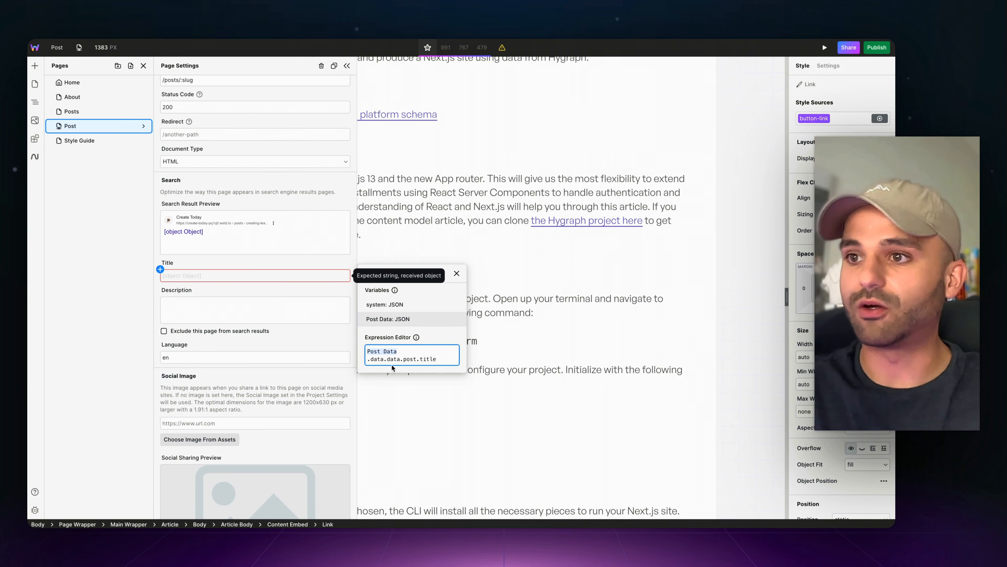
{"action": "key", "text": "super+a"}
{"action": "key", "text": "ctrl+c"}
{"action": "left_click", "coordinate": [204, 310]}
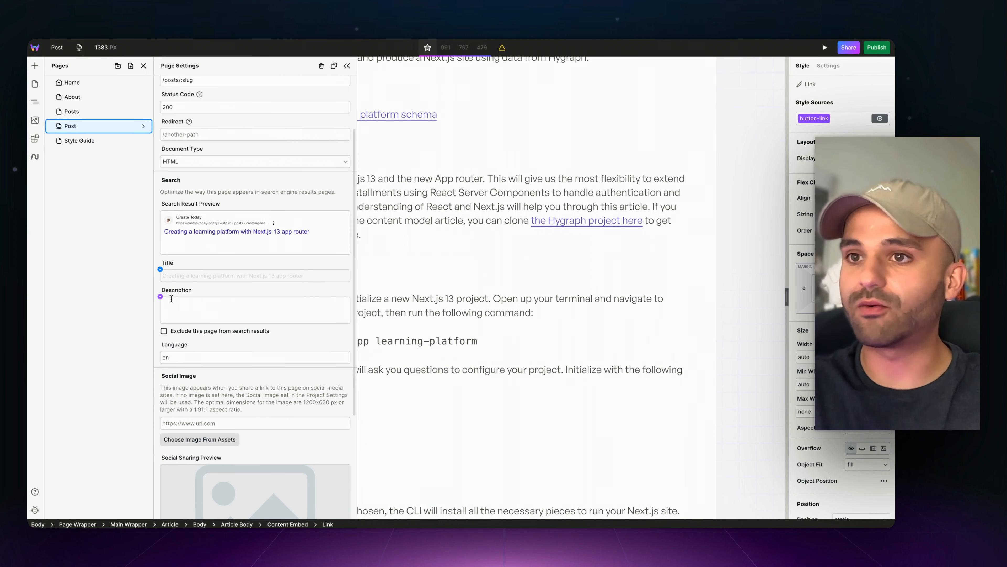
- Bind the Post page's search Description to Post Data.data.data.post.excerpt
{"action": "left_click", "coordinate": [160, 296]}
{"action": "type", "text": "Post Data.data.data.post."}
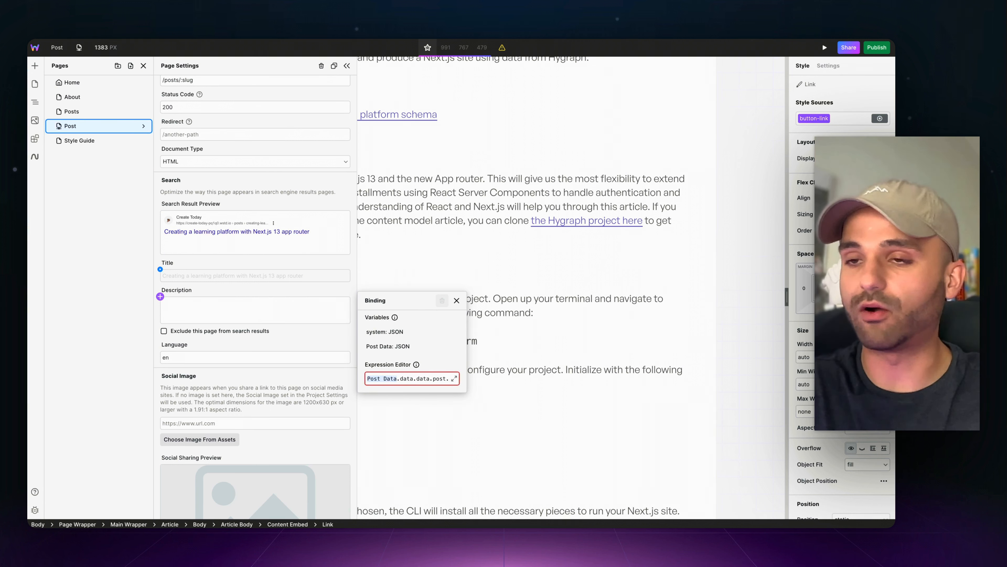
{"action": "type", "text": "ex"}
- Bind the Post page's Social Image to the URL of the post's coverImage in Post Data
{"action": "scroll", "coordinate": [220, 334], "scroll_direction": "down", "scroll_amount": 2}
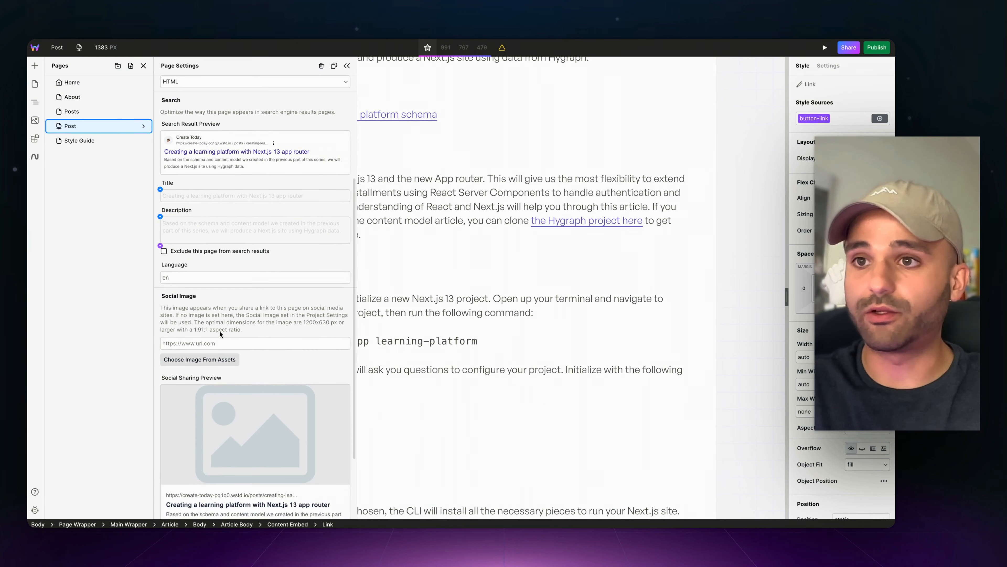
{"action": "scroll", "coordinate": [202, 294], "scroll_direction": "down", "scroll_amount": 3}
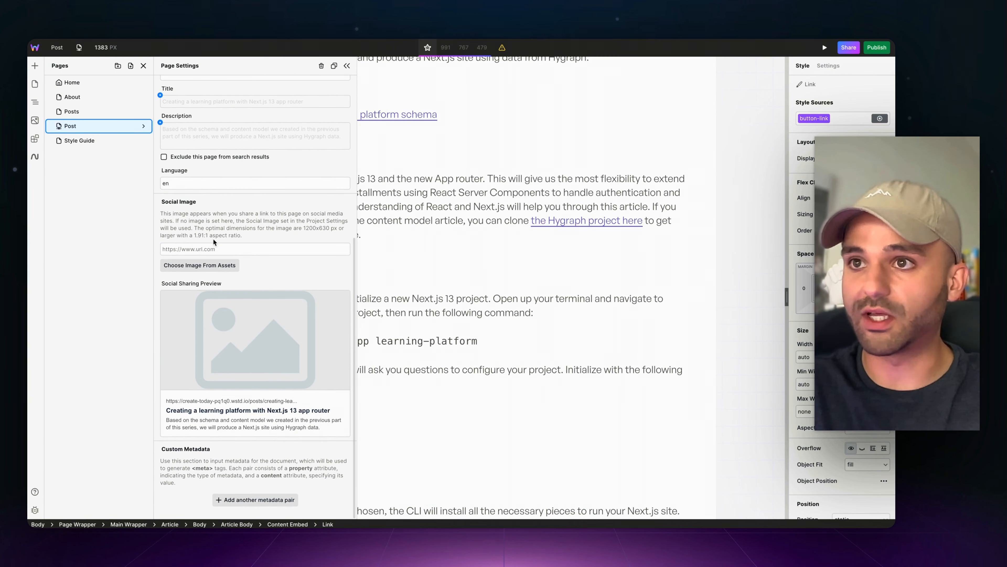
{"action": "left_click", "coordinate": [159, 242]}
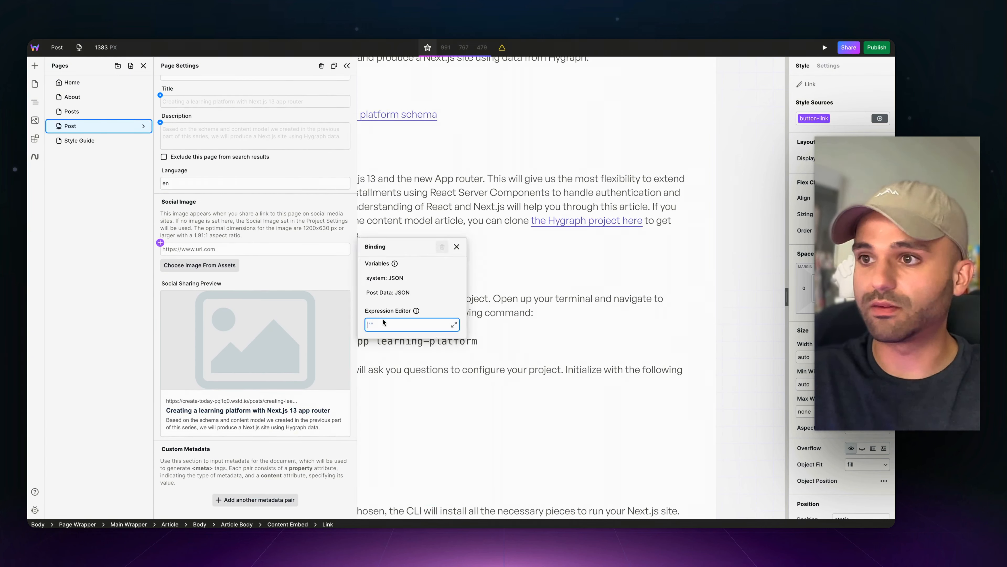
{"action": "key", "text": "ctrl+v"}
{"action": "key", "text": "BackSpace"}
{"action": "key", "text": "BackSpace"}
{"action": "key", "text": "BackSpace"}
{"action": "key", "text": "BackSpace"}
{"action": "type", "text": "content"}
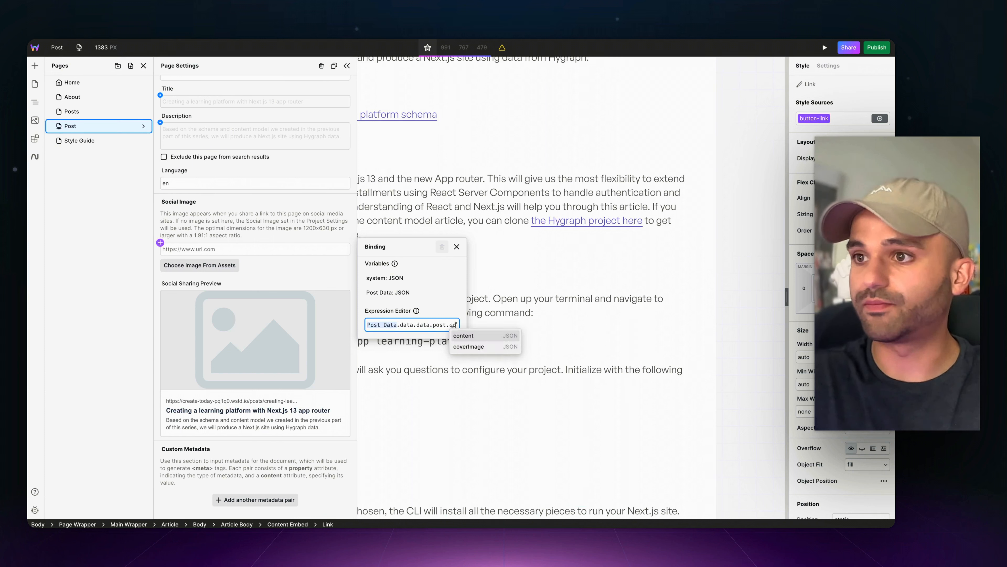
{"action": "left_click", "coordinate": [308, 228]}
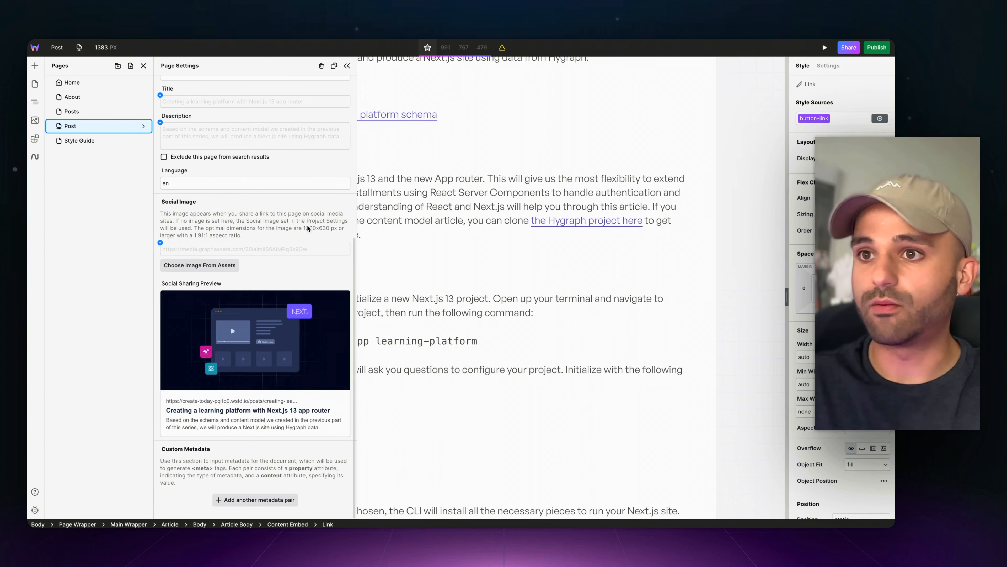
- Bind the Post page's Status Code to the expression Post Data.data.data.post.slug ? 200 : 404
{"action": "scroll", "coordinate": [222, 217], "scroll_direction": "up", "scroll_amount": 6}
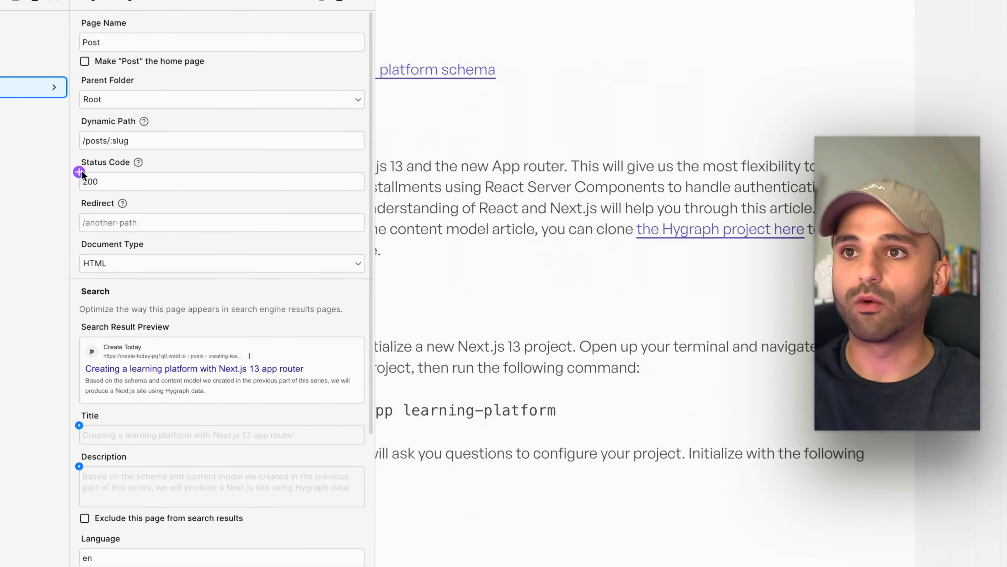
{"action": "left_click", "coordinate": [159, 182]}
{"action": "key", "text": "ctrl+a"}
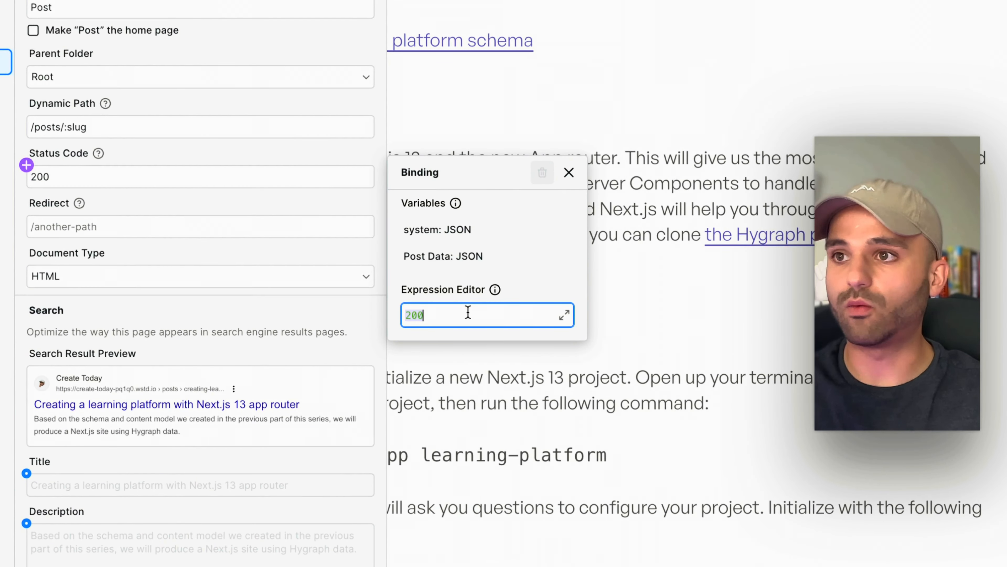
{"action": "type", "text": "Post Data."}
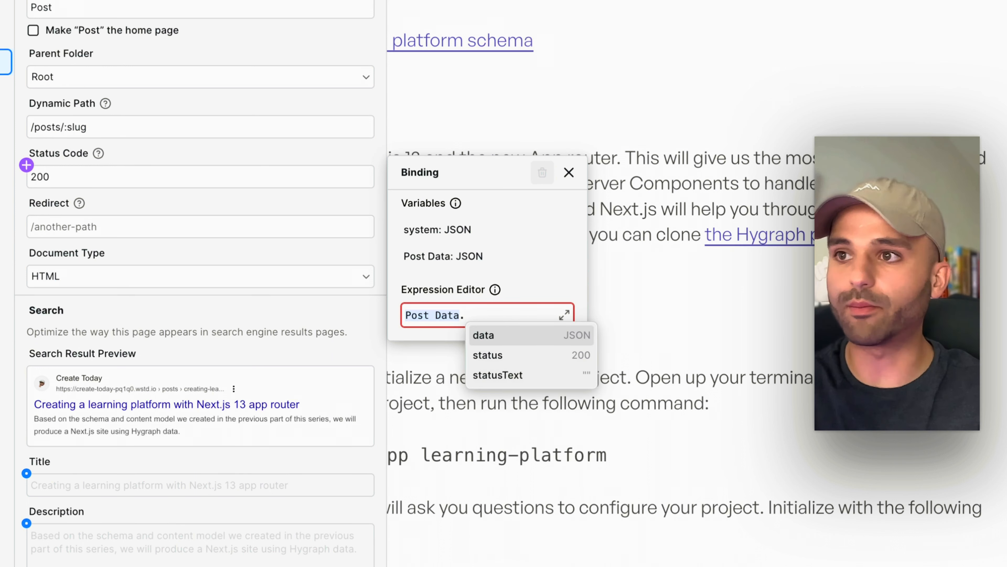
{"action": "type", "text": "data."}
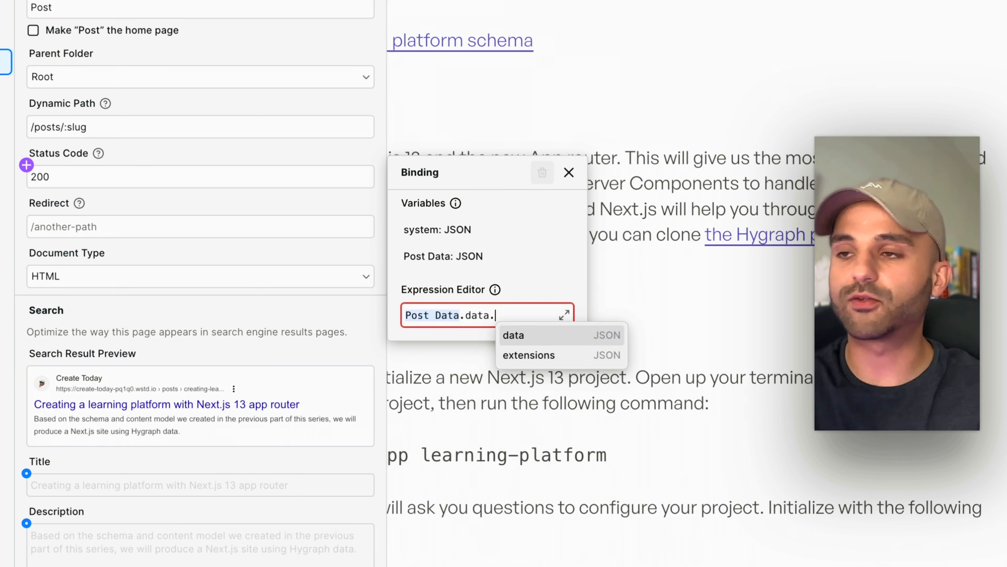
{"action": "type", "text": "data.post."}
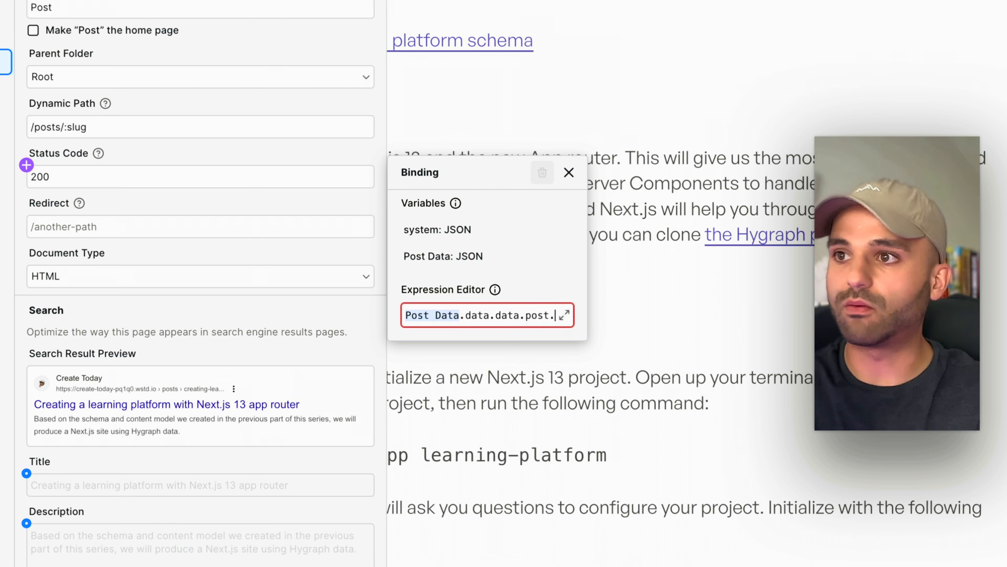
{"action": "type", "text": "slug"}
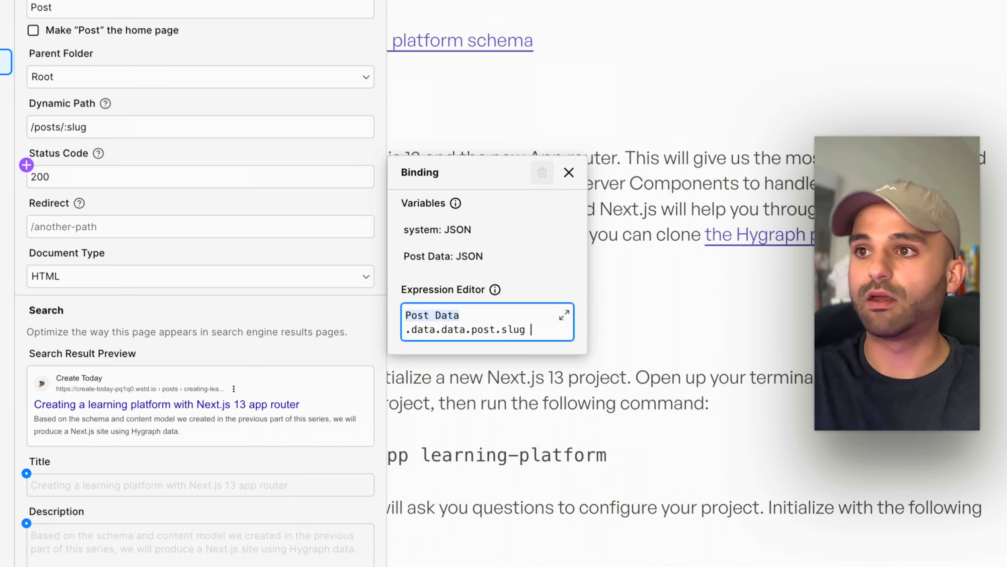
{"action": "type", "text": "?"}
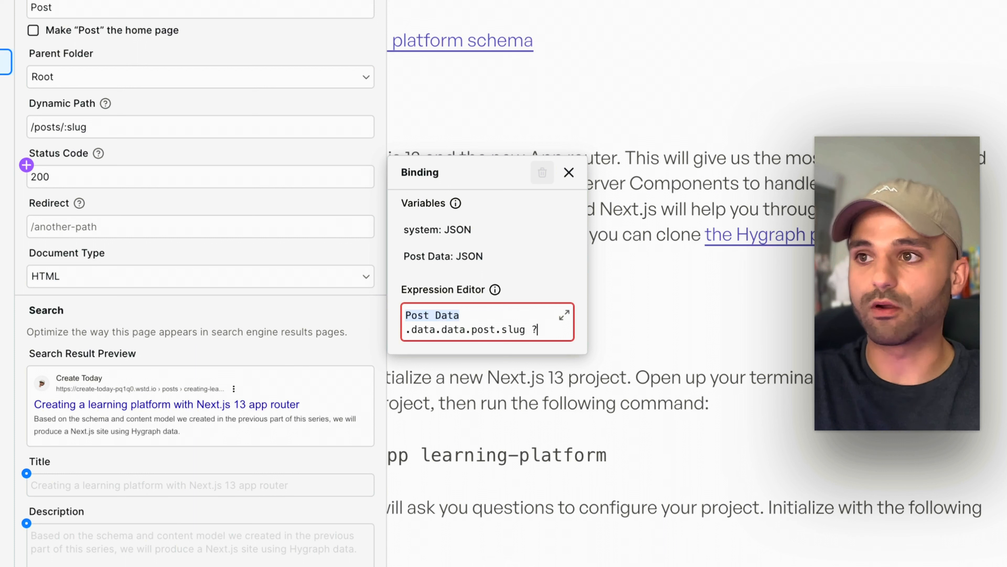
{"action": "type", "text": " 200 "}
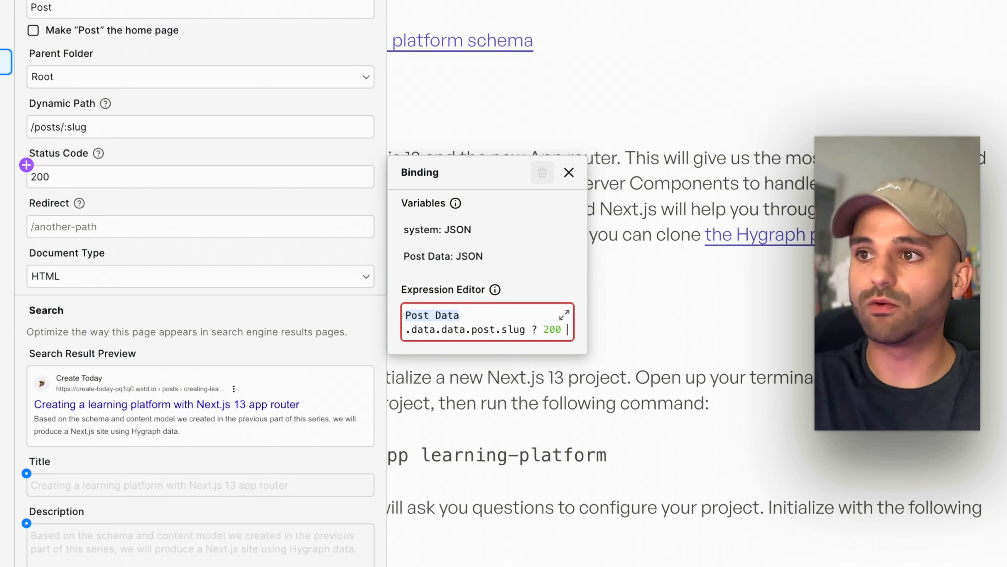
{"action": "type", "text": ": 404"}
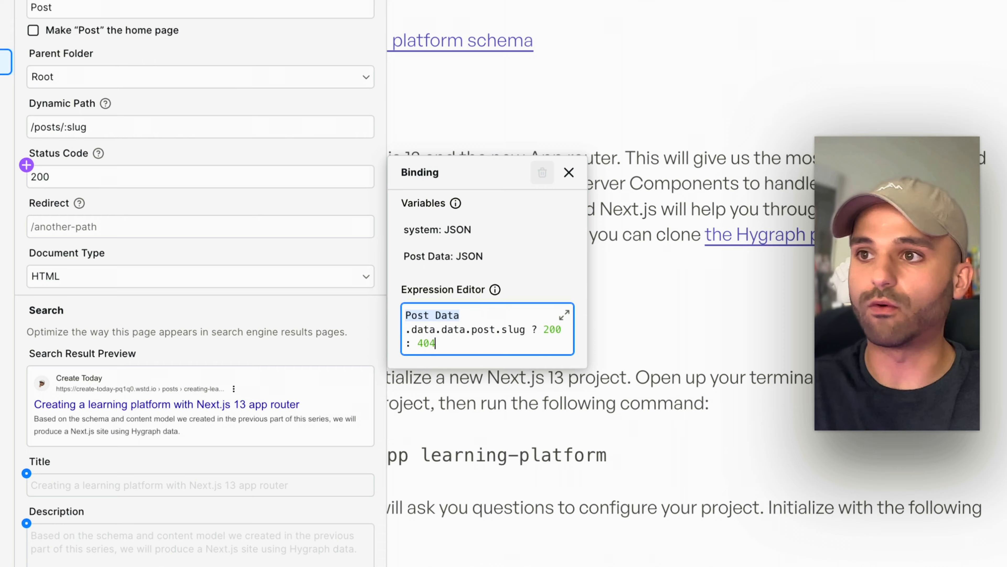
{"action": "left_click", "coordinate": [288, 203]}
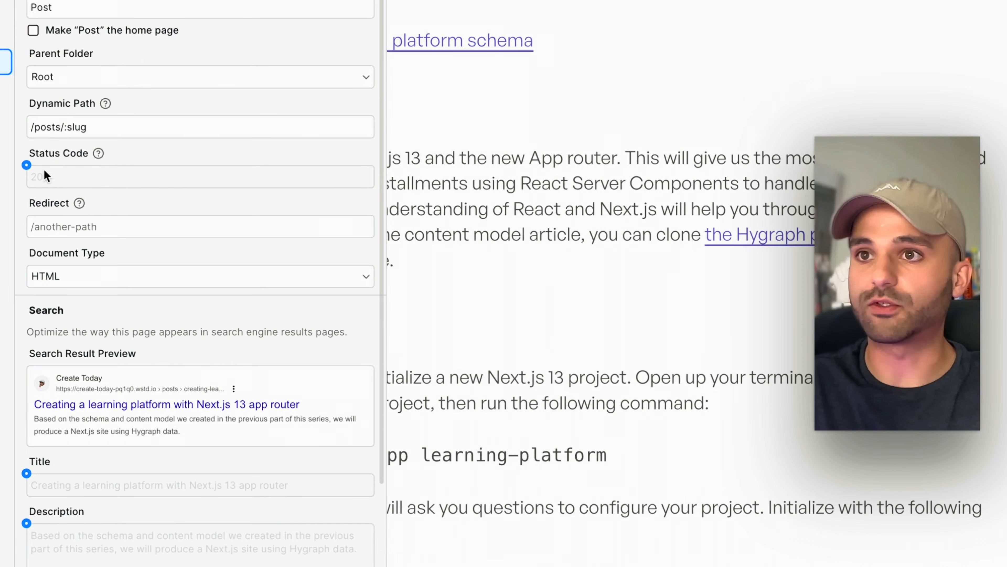
- Test the status code binding with a wrong slug by prefixing the preview slug with "a", and restore the original slug
{"action": "left_click", "coordinate": [79, 47]}
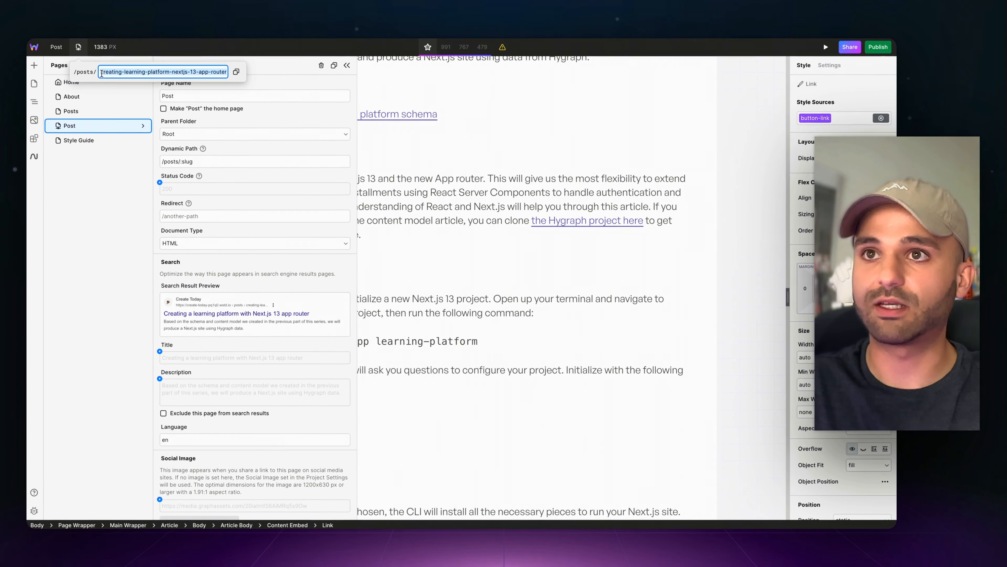
{"action": "left_click", "coordinate": [102, 72]}
{"action": "type", "text": "a"}
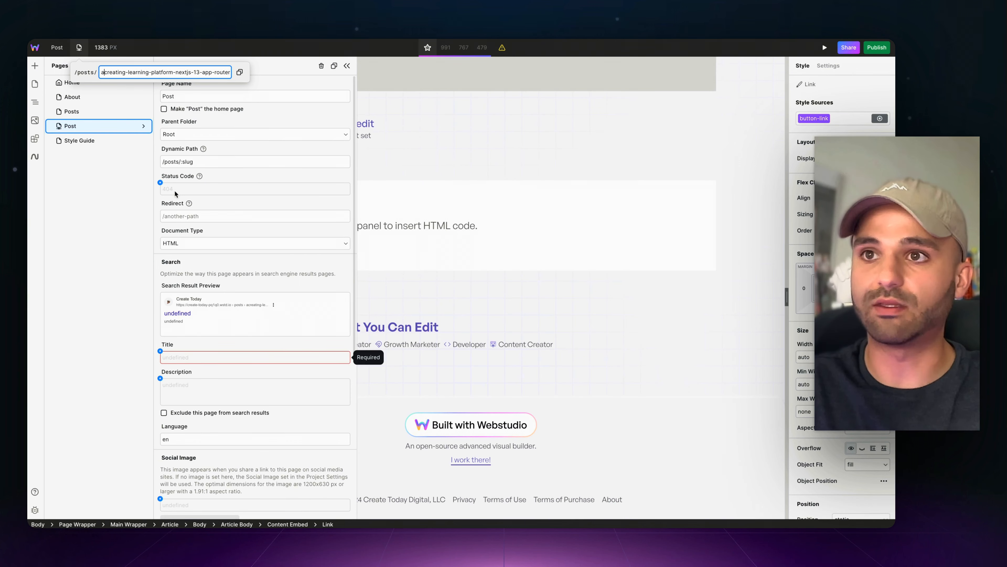
{"action": "key", "text": "BackSpace"}
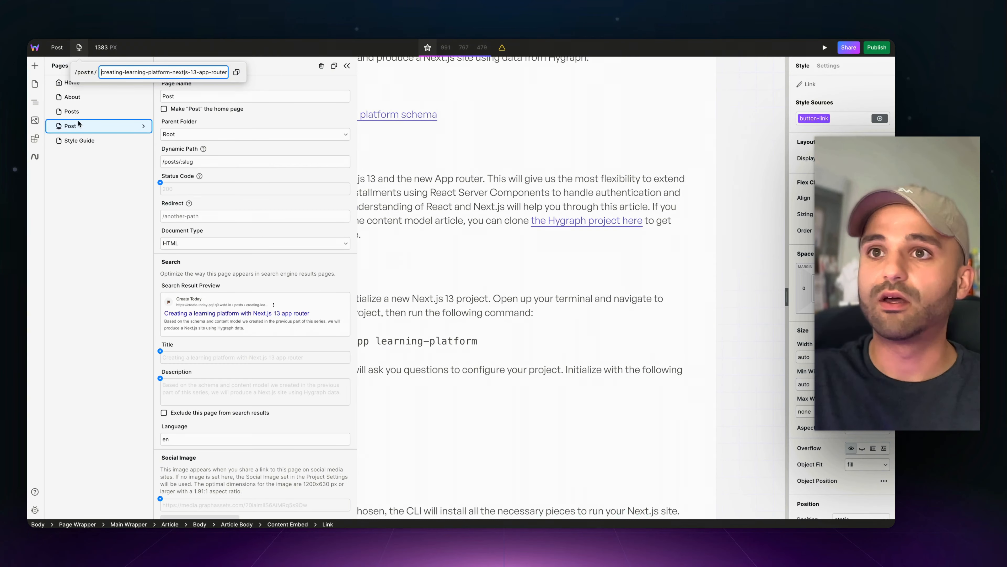
- Open the Posts page and start a new GraphQL variable named Posts on its Body element
{"action": "left_click", "coordinate": [72, 112]}
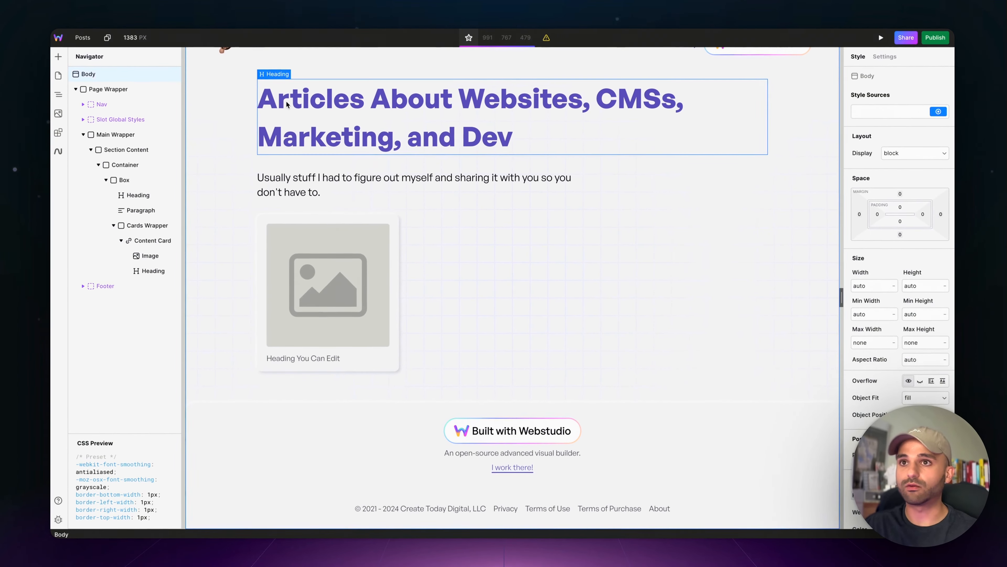
{"action": "left_click", "coordinate": [140, 76]}
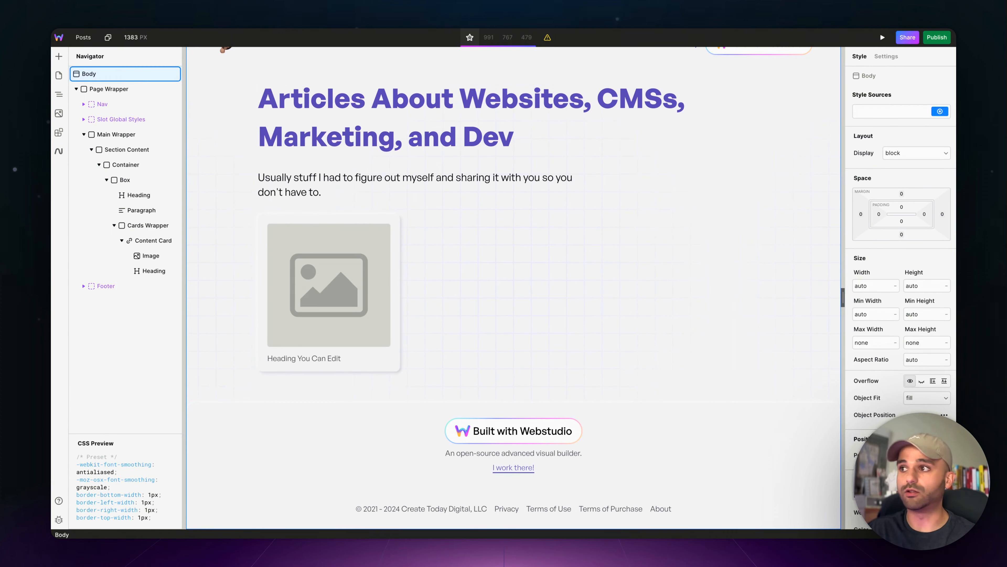
{"action": "left_click", "coordinate": [879, 58]}
{"action": "left_click", "coordinate": [947, 197]}
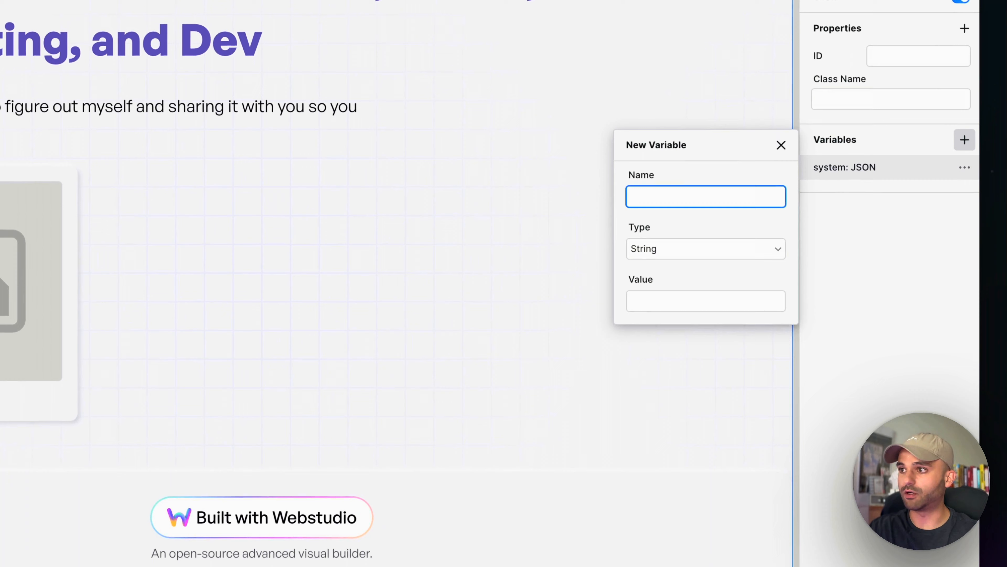
{"action": "type", "text": "Posts"}
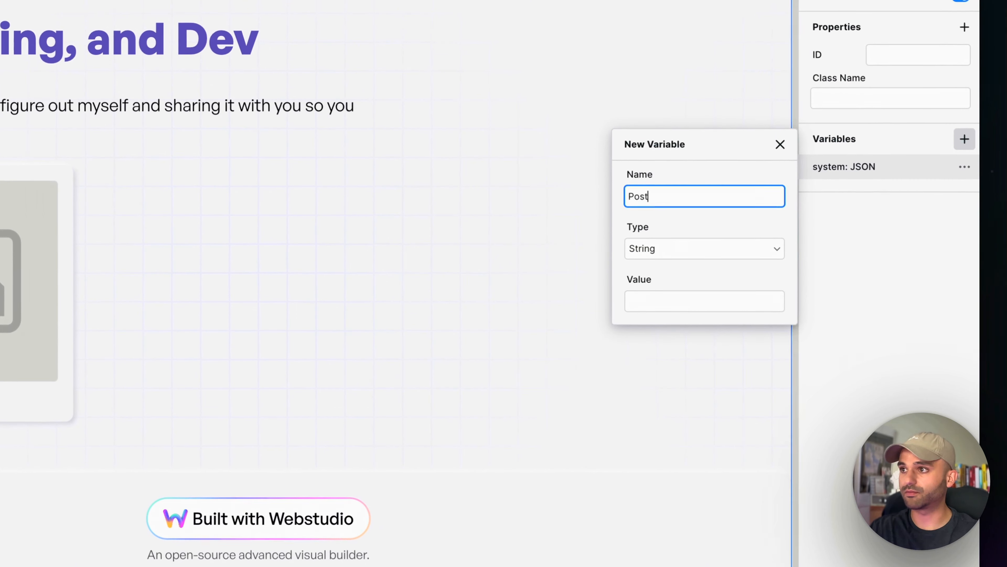
{"action": "left_click", "coordinate": [784, 264]}
{"action": "left_click", "coordinate": [674, 363]}
- Copy the High Performance Content API endpoint from Hygraph's API access settings into the URL of Webstudio's Posts variable
{"action": "left_click", "coordinate": [668, 300]}
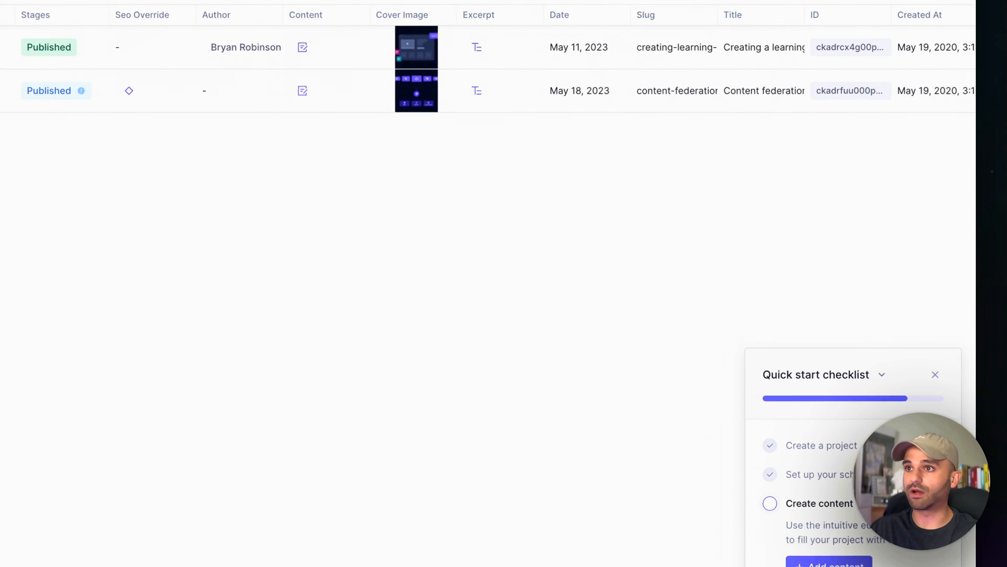
{"action": "left_click", "coordinate": [99, 457]}
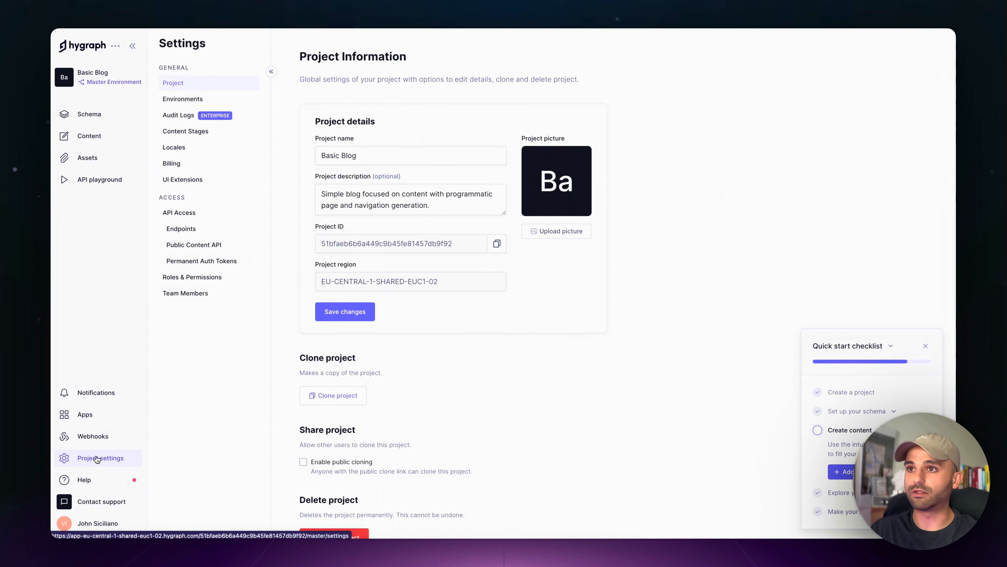
{"action": "left_click", "coordinate": [190, 214]}
{"action": "scroll", "coordinate": [456, 278], "scroll_direction": "down", "scroll_amount": 3}
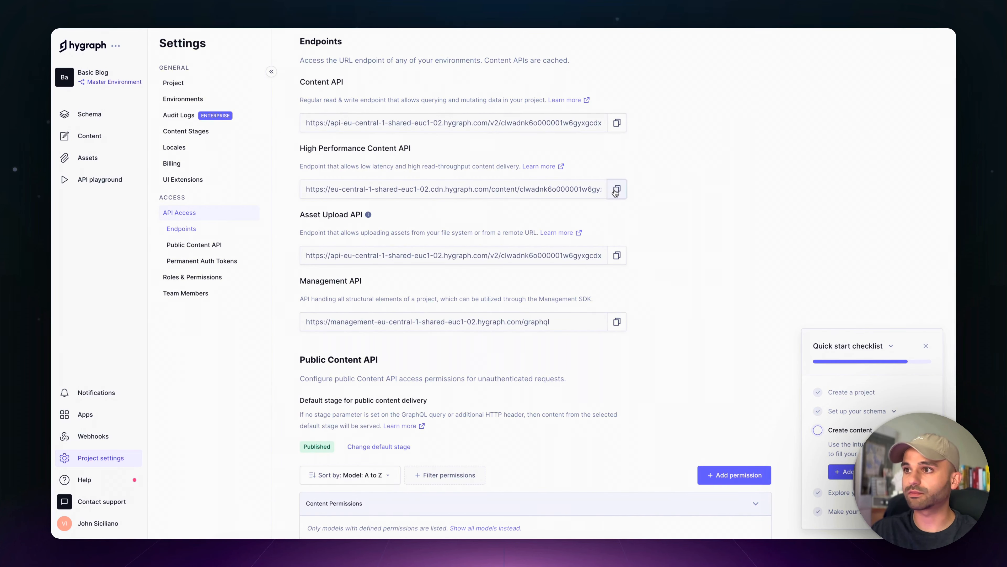
{"action": "left_click", "coordinate": [617, 189]}
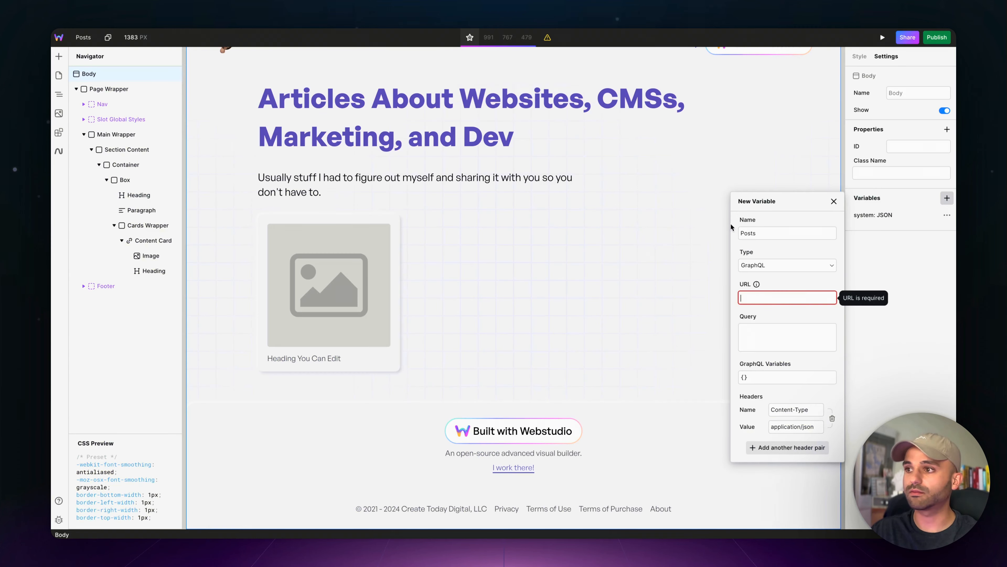
{"action": "key", "text": "ctrl+v"}
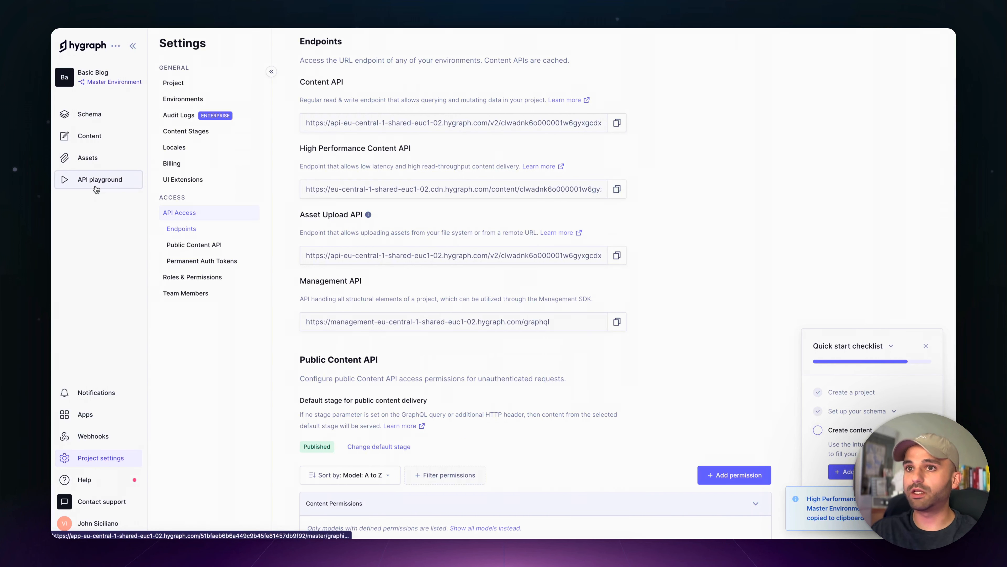
- Create a new query in Hygraph's API playground and try to clear its default name MyQuery
{"action": "left_click", "coordinate": [99, 180]}
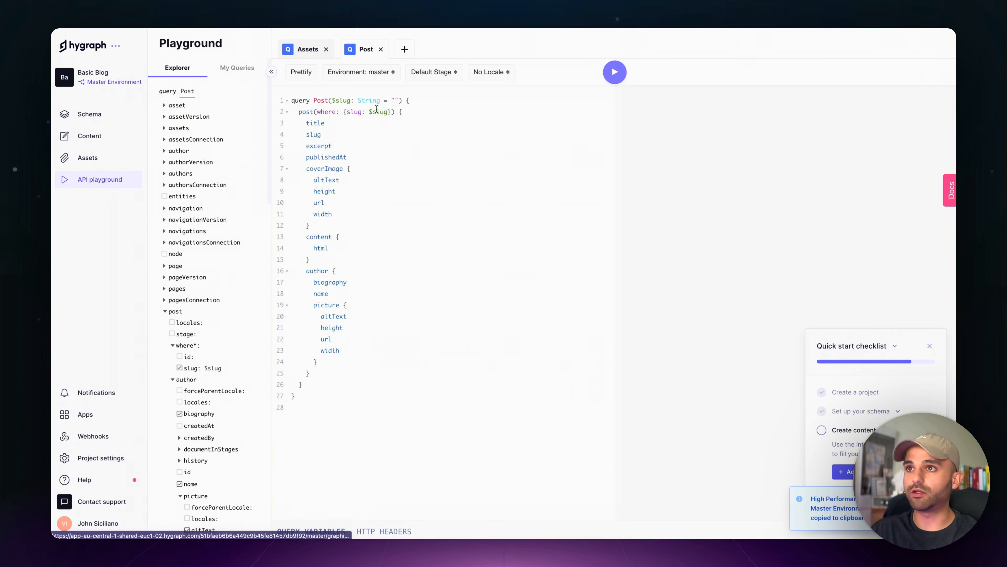
{"action": "left_click", "coordinate": [399, 54]}
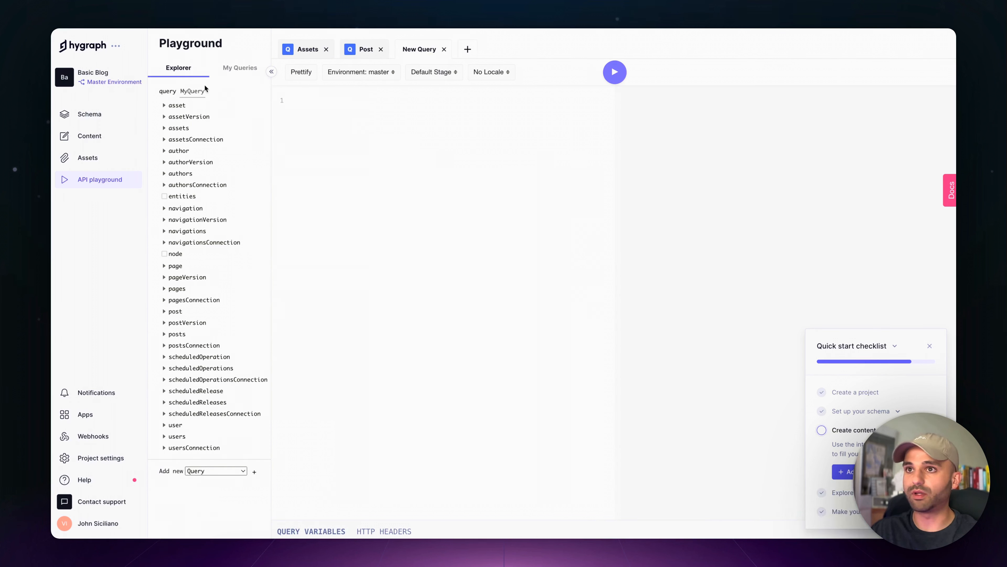
{"action": "double_click", "coordinate": [195, 92]}
{"action": "key", "text": "BackSpace"}
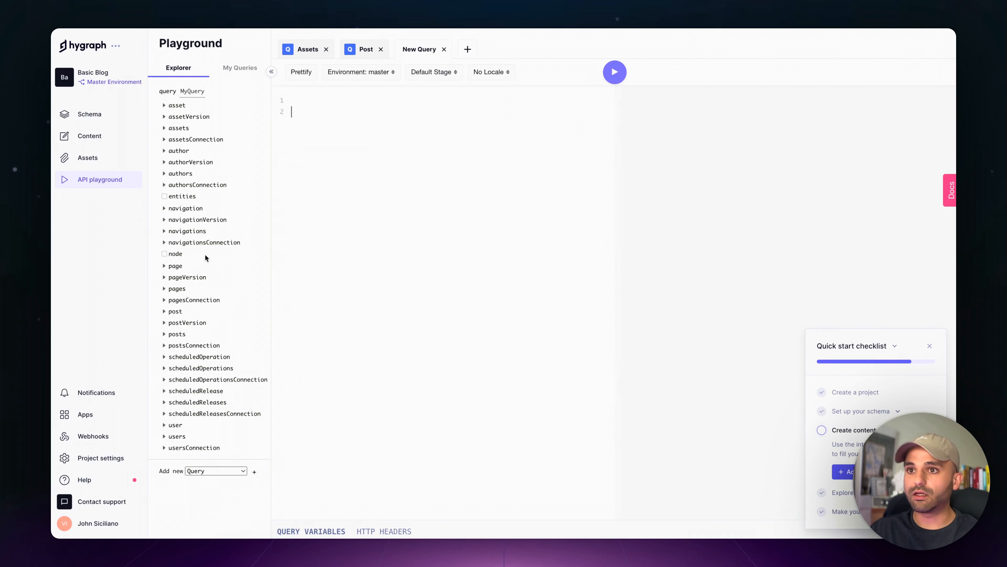
- Add posts to the new query with its slug and title fields
{"action": "left_click", "coordinate": [182, 335]}
{"action": "scroll", "coordinate": [210, 305], "scroll_direction": "down", "scroll_amount": 2}
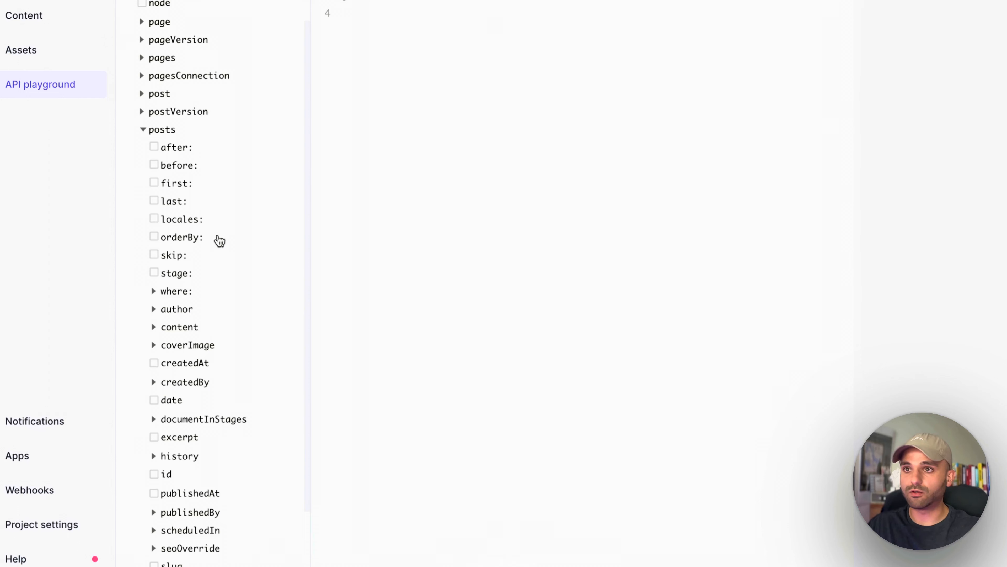
{"action": "scroll", "coordinate": [219, 240], "scroll_direction": "down", "scroll_amount": 5}
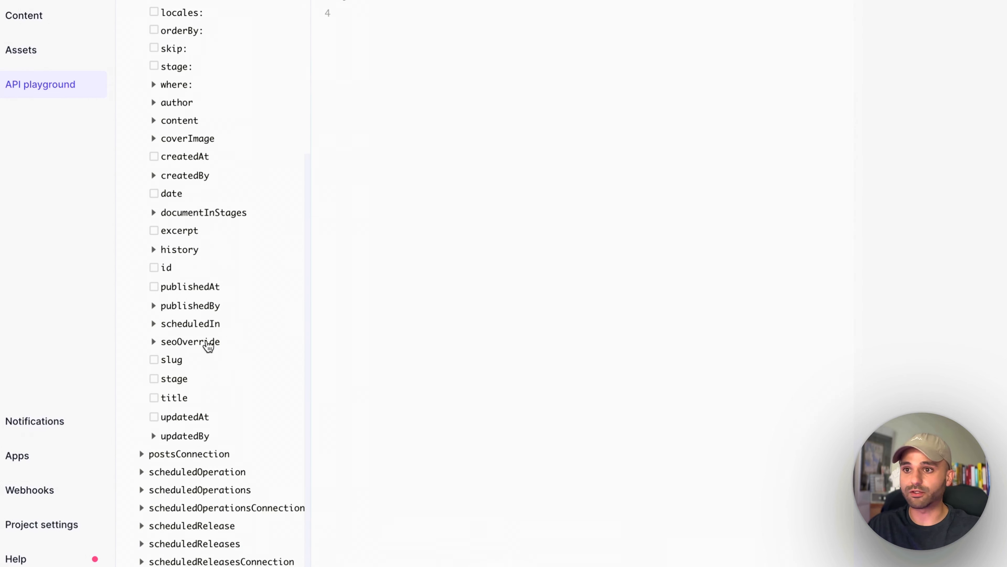
{"action": "left_click", "coordinate": [171, 360]}
{"action": "left_click", "coordinate": [182, 399]}
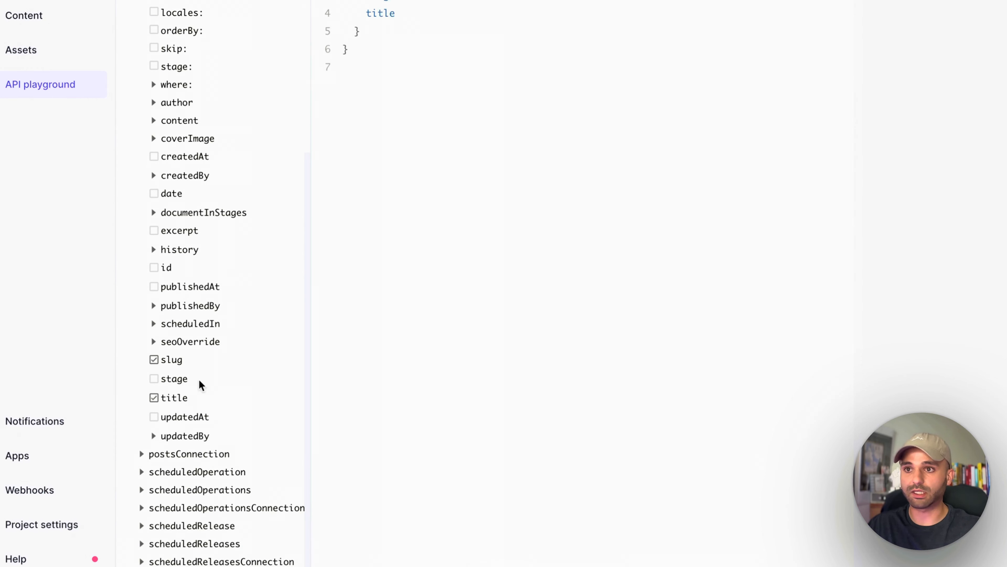
- Add coverImage to the posts query with its altText, height, width and url fields
{"action": "left_click", "coordinate": [188, 139]}
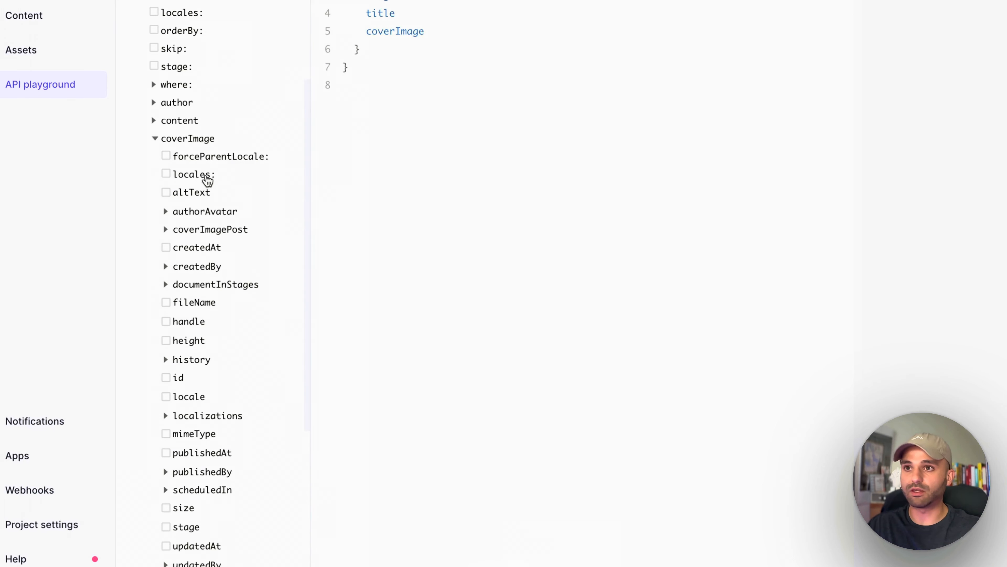
{"action": "scroll", "coordinate": [202, 167], "scroll_direction": "down", "scroll_amount": 2}
{"action": "left_click", "coordinate": [191, 117]}
{"action": "scroll", "coordinate": [223, 308], "scroll_direction": "down", "scroll_amount": 4}
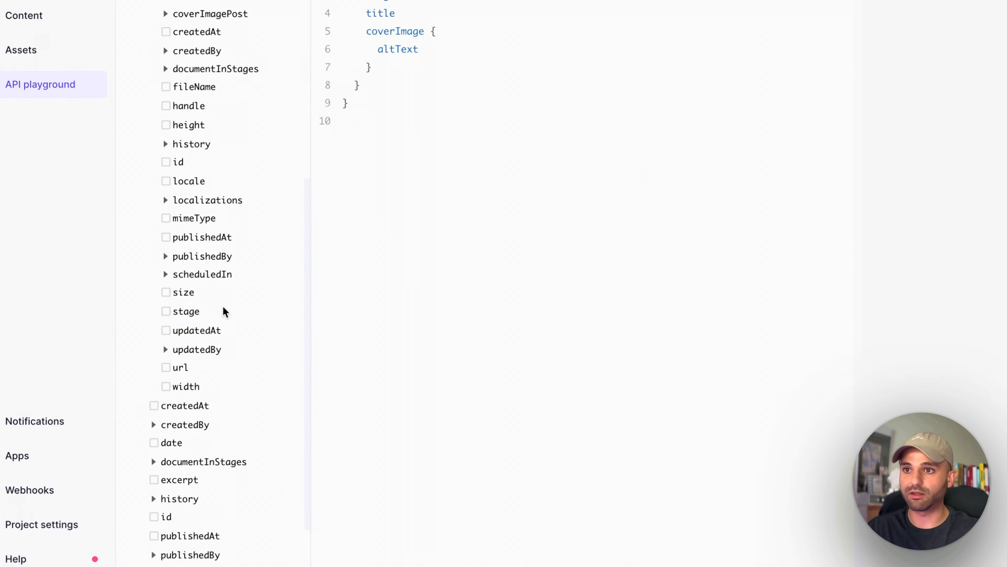
{"action": "left_click", "coordinate": [192, 127]}
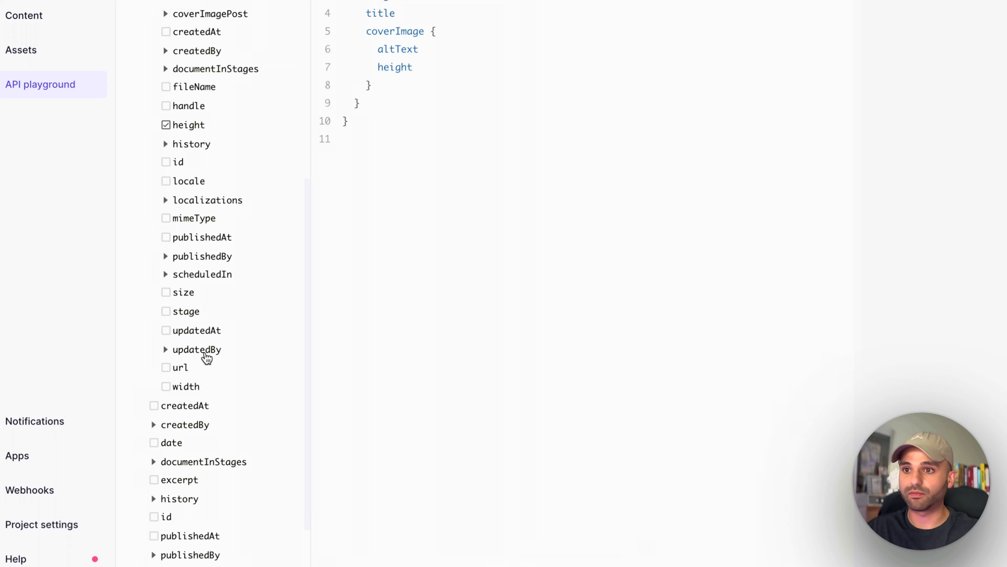
{"action": "left_click", "coordinate": [179, 387]}
{"action": "left_click", "coordinate": [177, 369]}
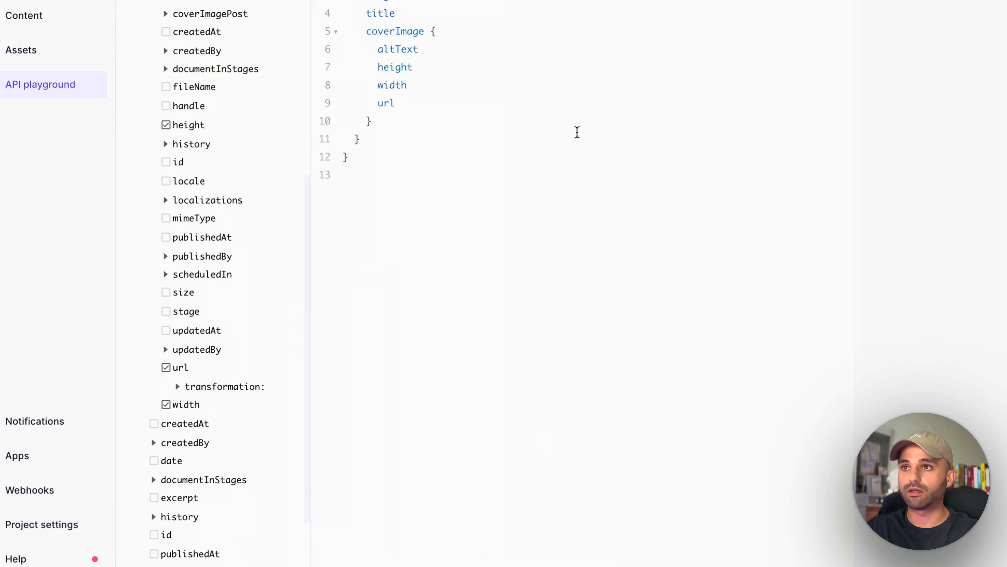
- Order the posts query by publishedAt_DESC and run it
{"action": "scroll", "coordinate": [208, 166], "scroll_direction": "up", "scroll_amount": 5}
{"action": "scroll", "coordinate": [208, 164], "scroll_direction": "up", "scroll_amount": 4}
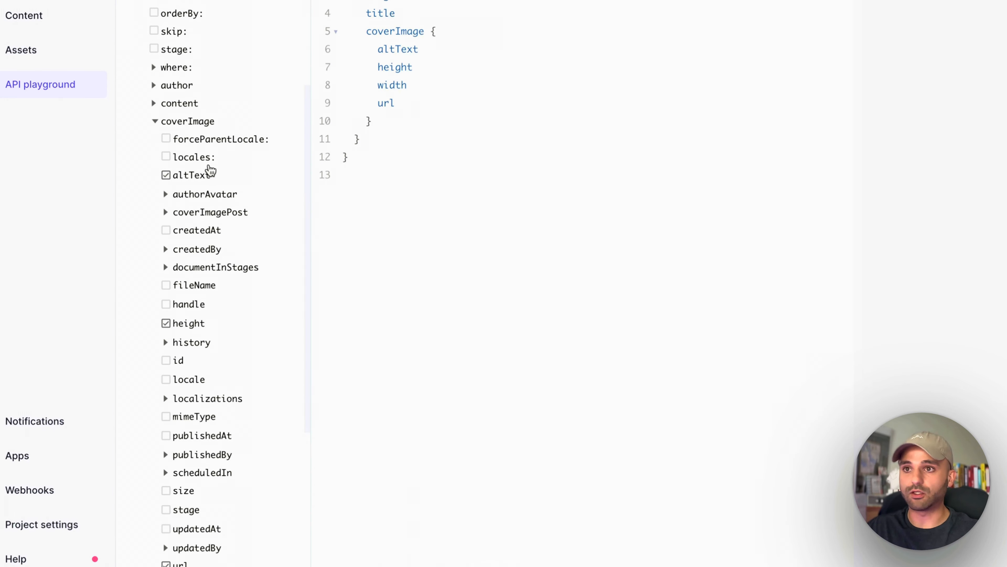
{"action": "scroll", "coordinate": [197, 199], "scroll_direction": "up", "scroll_amount": 2}
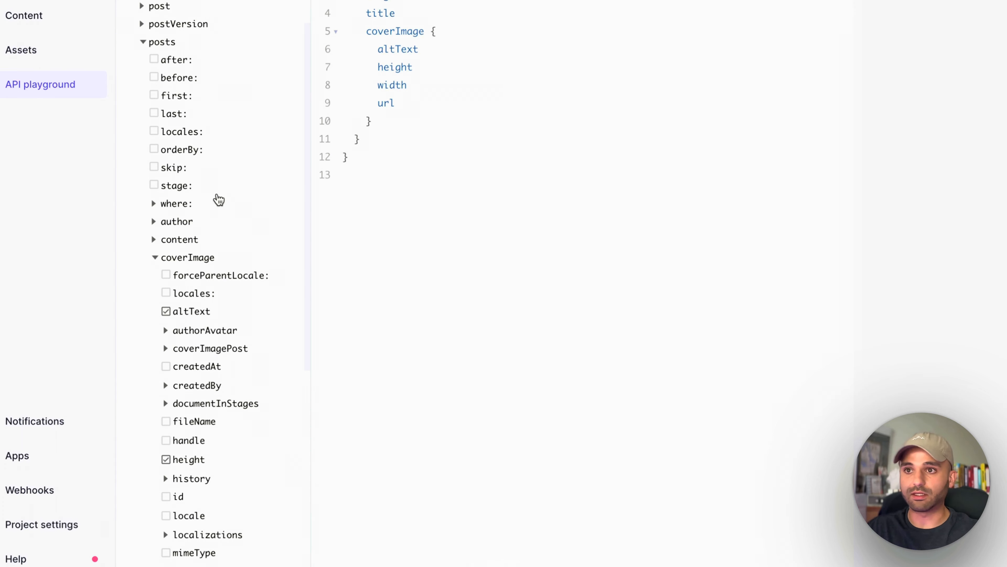
{"action": "left_click", "coordinate": [164, 152]}
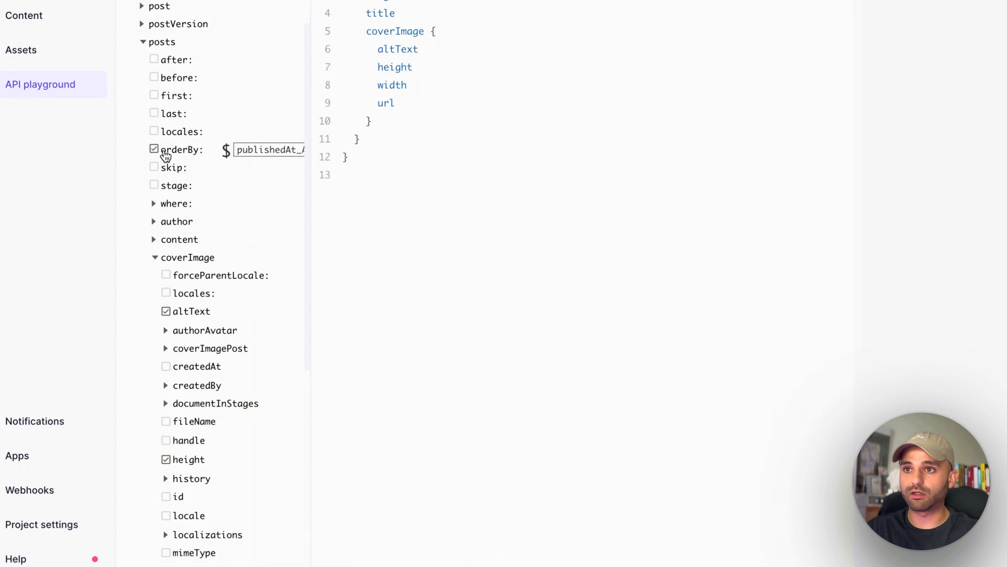
{"action": "left_click", "coordinate": [265, 155]}
{"action": "left_click", "coordinate": [270, 172]}
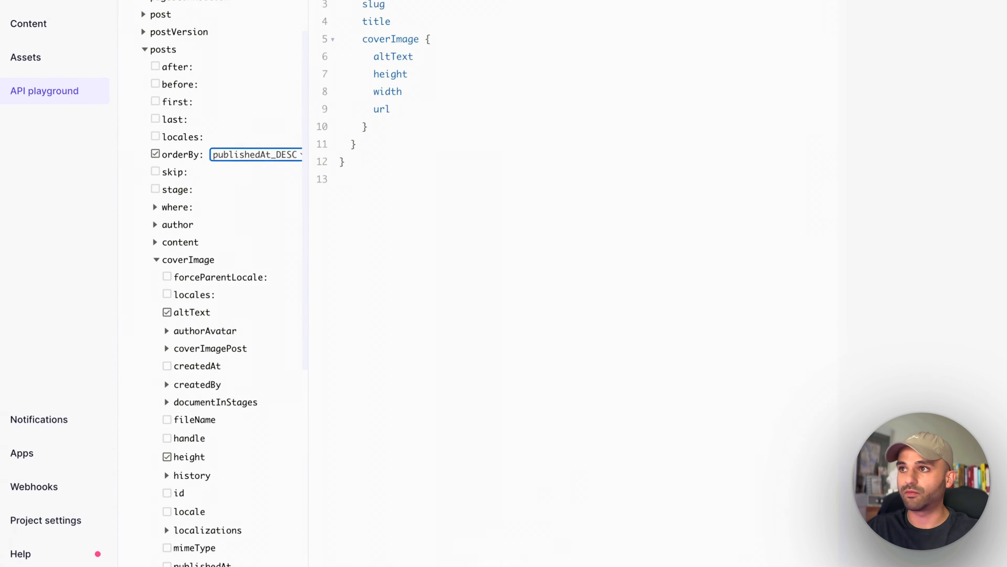
{"action": "left_click", "coordinate": [634, 58]}
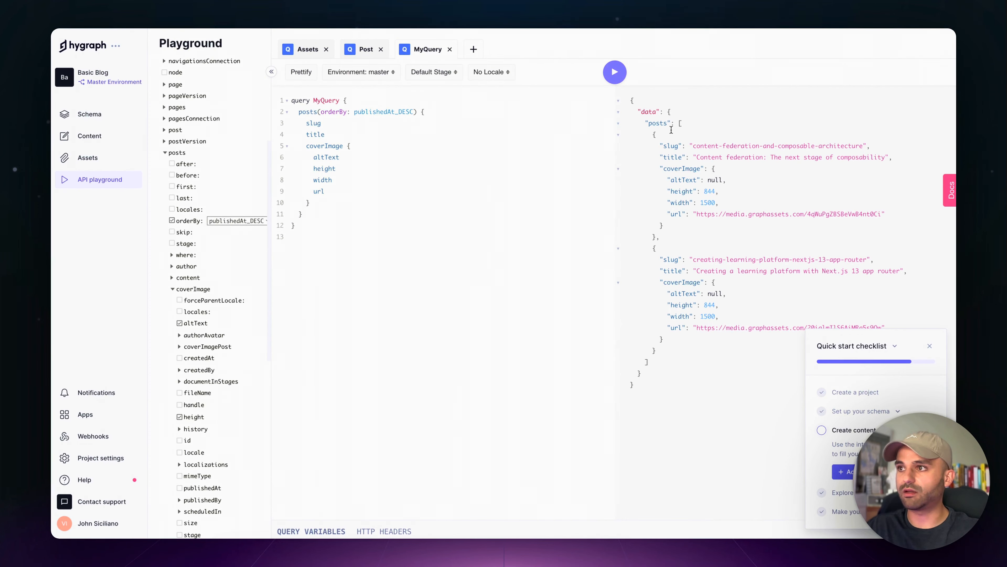
- Copy the whole posts query from Hygraph into the query of Webstudio's Posts variable and save the variable
{"action": "left_click", "coordinate": [367, 225]}
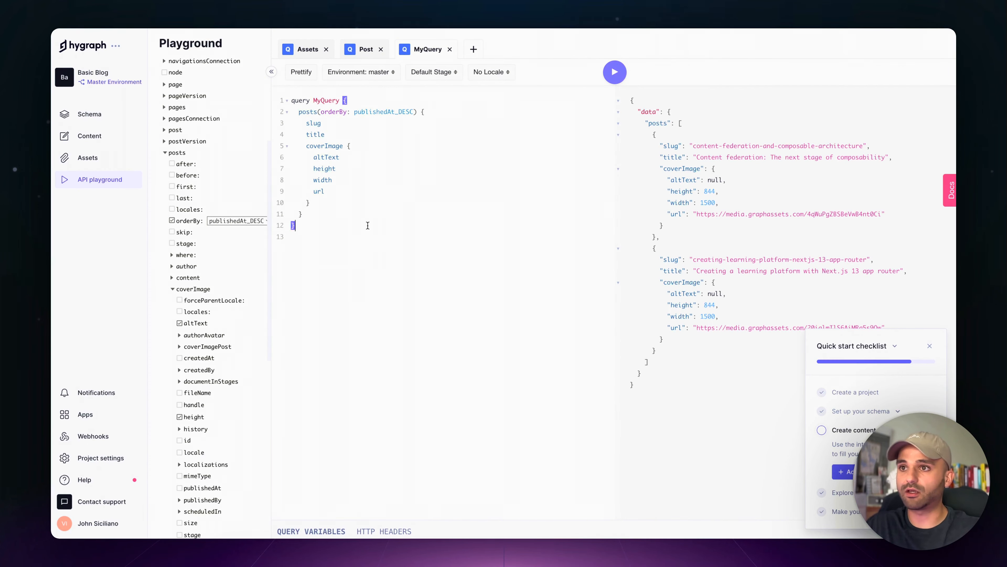
{"action": "key", "text": "super+a"}
{"action": "left_click", "coordinate": [244, 29]}
{"action": "left_click", "coordinate": [753, 356]}
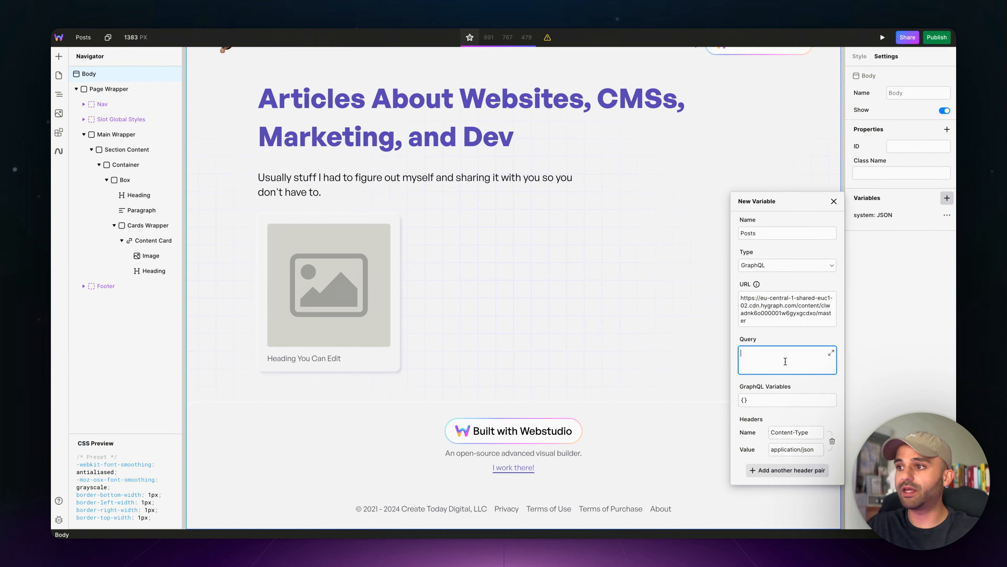
{"action": "key", "text": "super+v"}
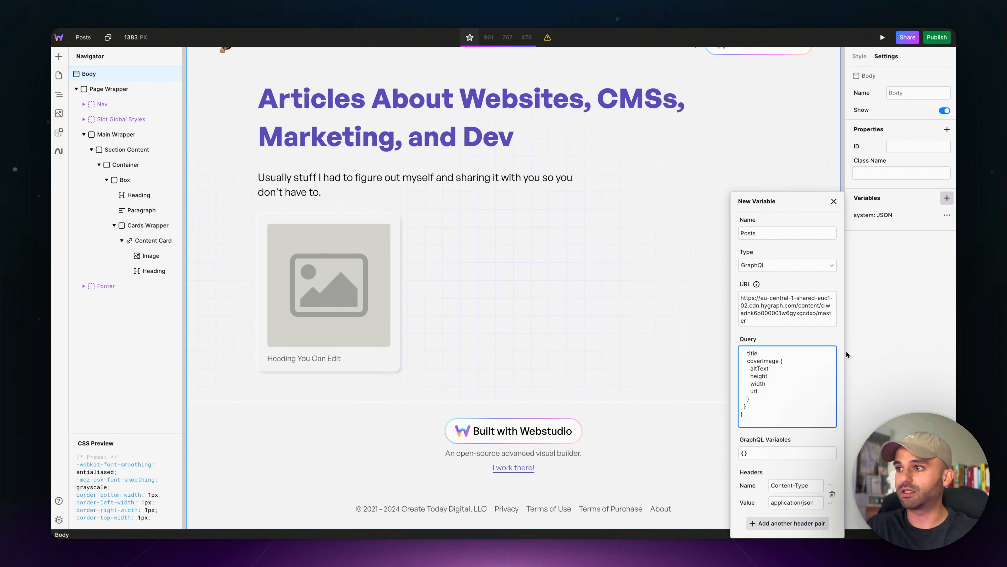
{"action": "left_click", "coordinate": [862, 346]}
- Inspect the data returned by the Posts variable
{"action": "left_click", "coordinate": [946, 229]}
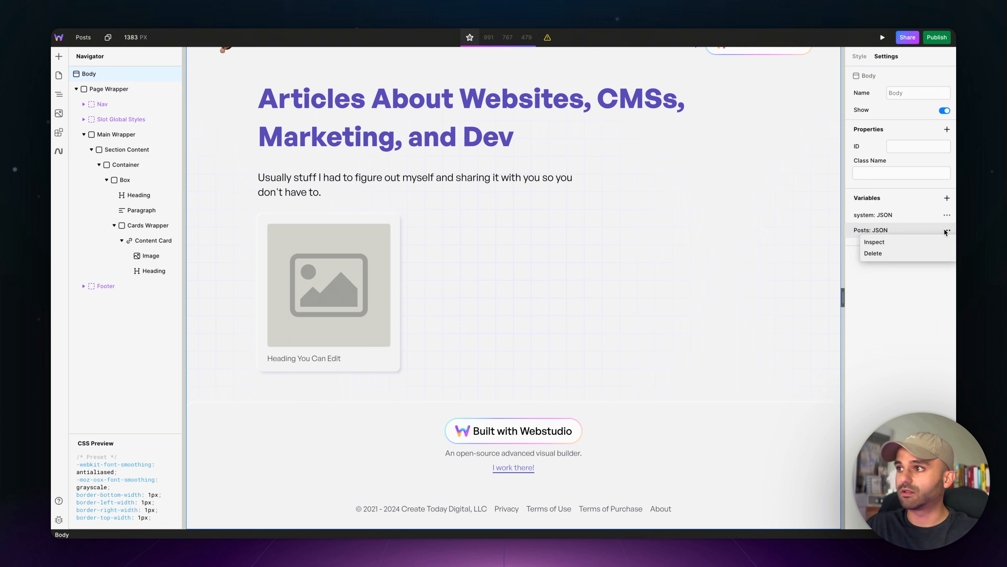
{"action": "left_click", "coordinate": [918, 239]}
{"action": "scroll", "coordinate": [497, 296], "scroll_direction": "down", "scroll_amount": 2}
{"action": "scroll", "coordinate": [458, 299], "scroll_direction": "up", "scroll_amount": 1}
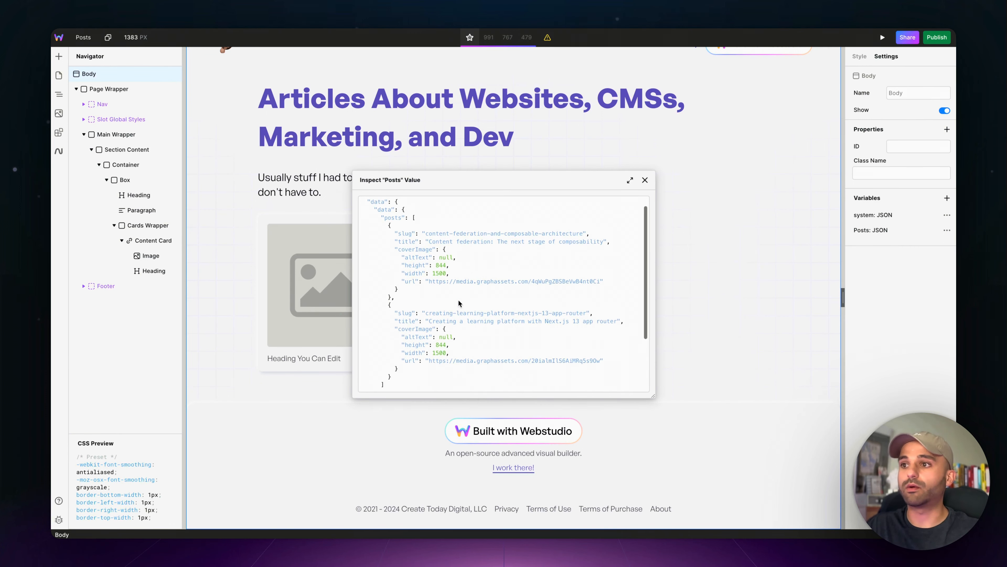
{"action": "left_click", "coordinate": [645, 180]}
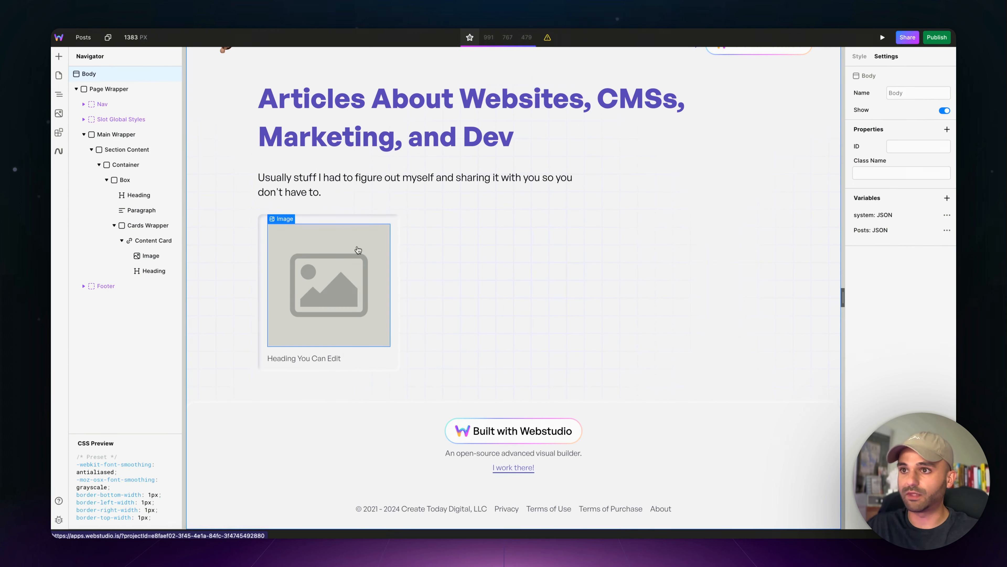
- Add a Collection component inside the Cards Wrapper and expand it in the Navigator
{"action": "left_click", "coordinate": [376, 232]}
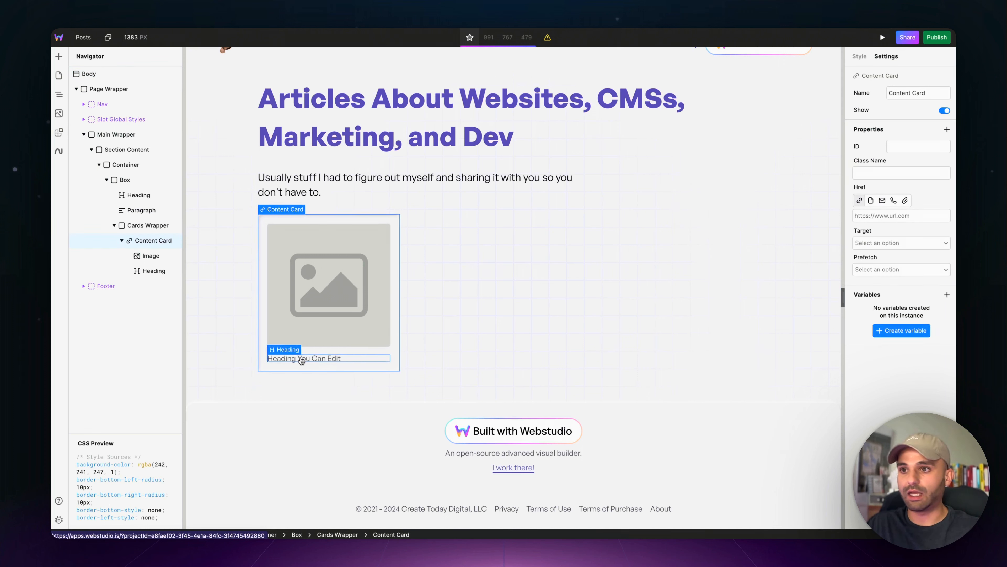
{"action": "left_click", "coordinate": [304, 358]}
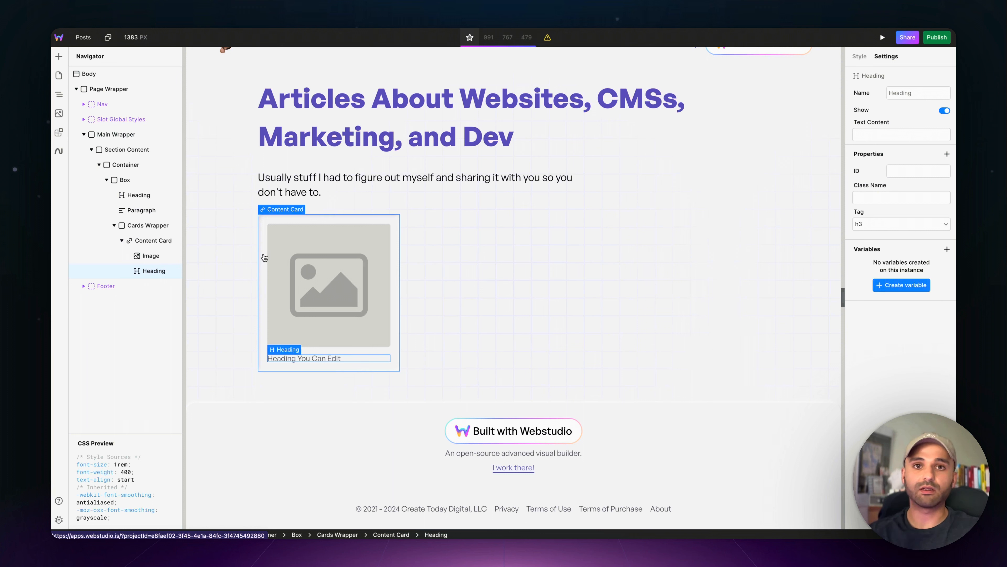
{"action": "left_click", "coordinate": [121, 240]}
{"action": "left_click", "coordinate": [147, 225]}
{"action": "left_click", "coordinate": [58, 56]}
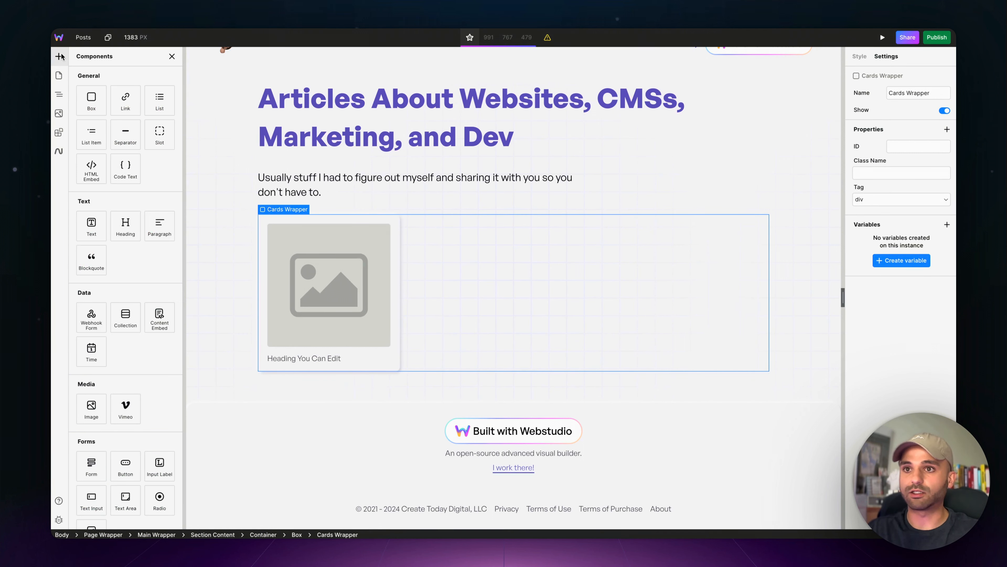
{"action": "left_click", "coordinate": [132, 328]}
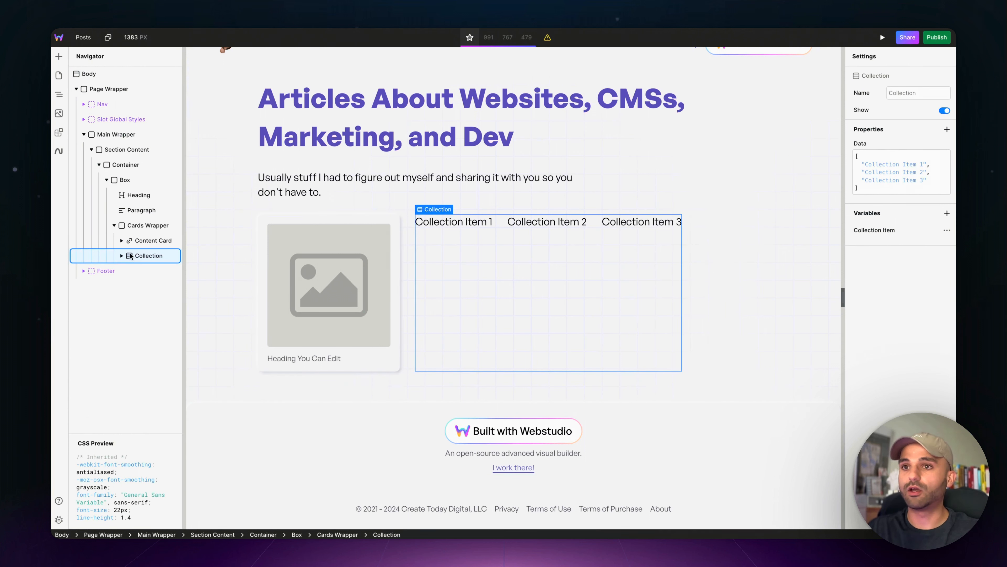
{"action": "left_click", "coordinate": [122, 255]}
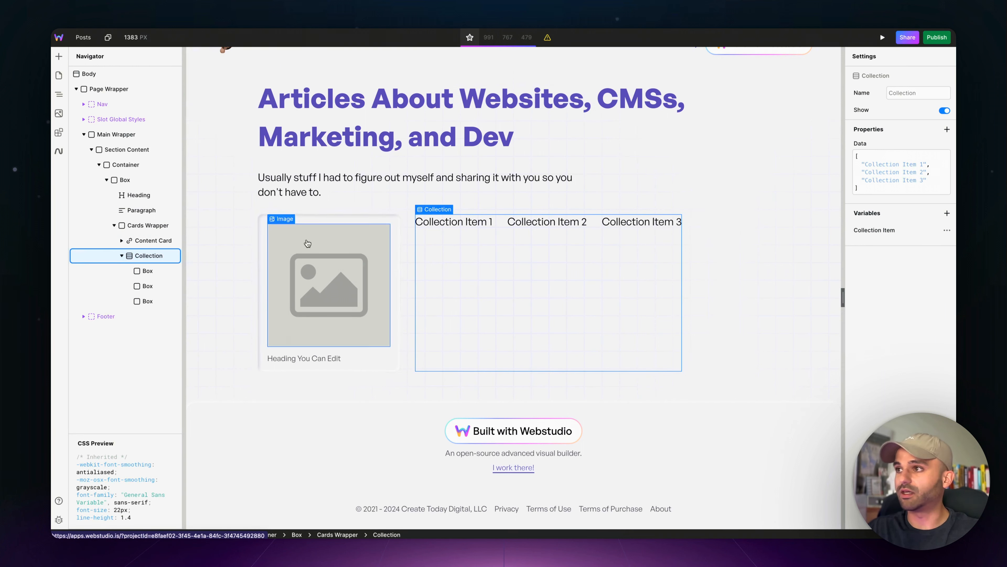
- Bind the Collection's data to the expression Posts.data.data.posts
{"action": "left_click", "coordinate": [852, 149]}
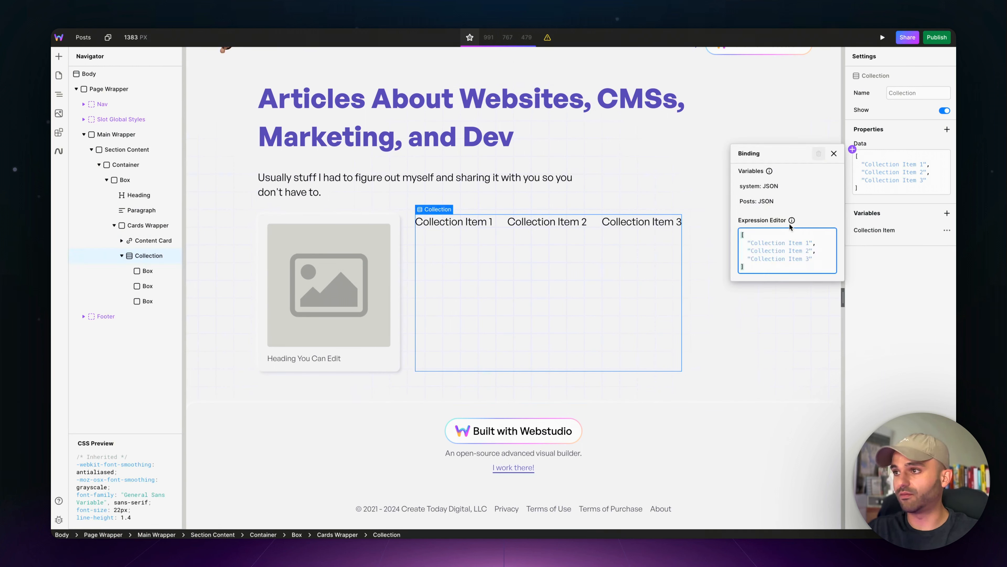
{"action": "left_click", "coordinate": [773, 200]}
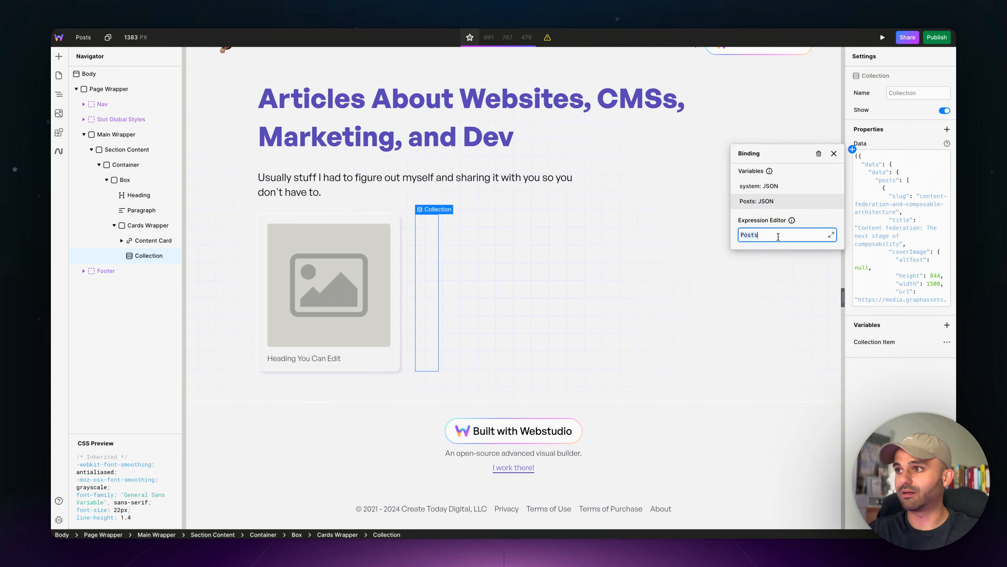
{"action": "type", "text": ".data.data"}
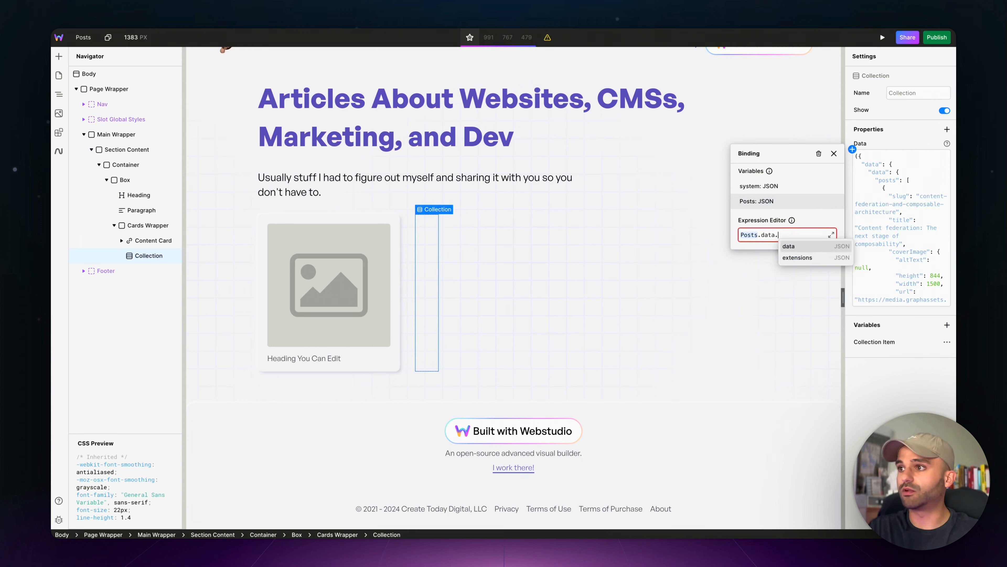
{"action": "type", "text": ".posts."}
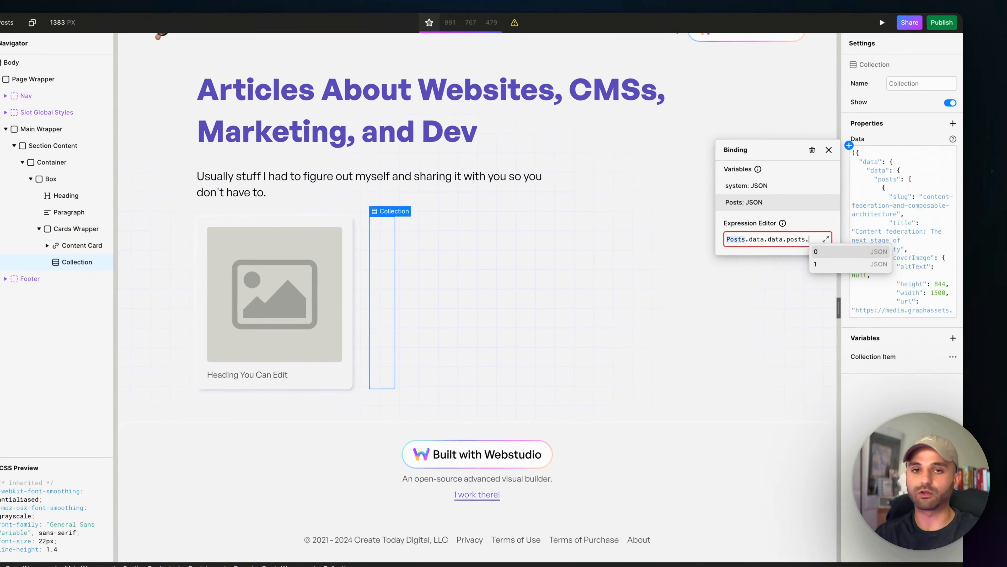
{"action": "key", "text": "BackSpace"}
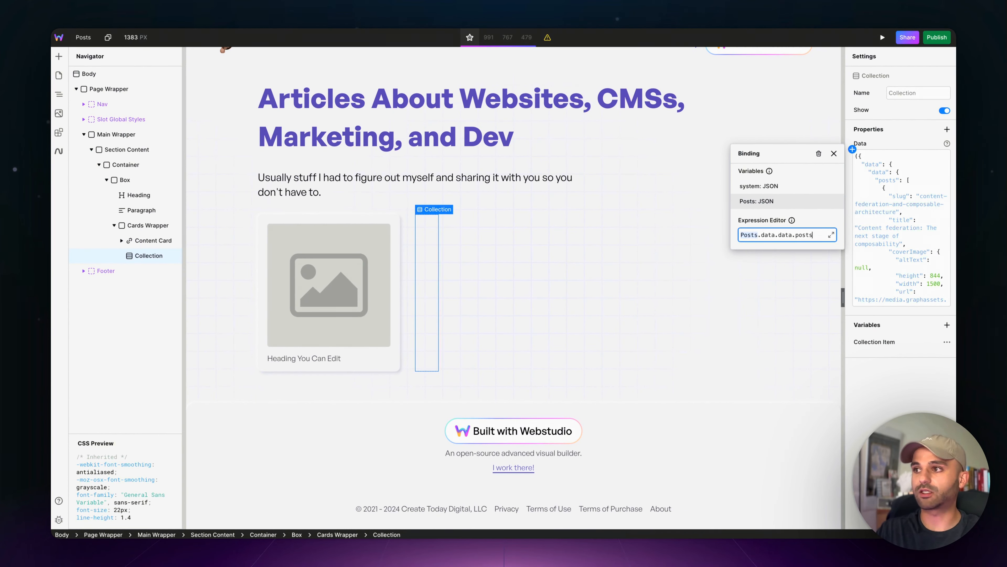
{"action": "left_click", "coordinate": [920, 389]}
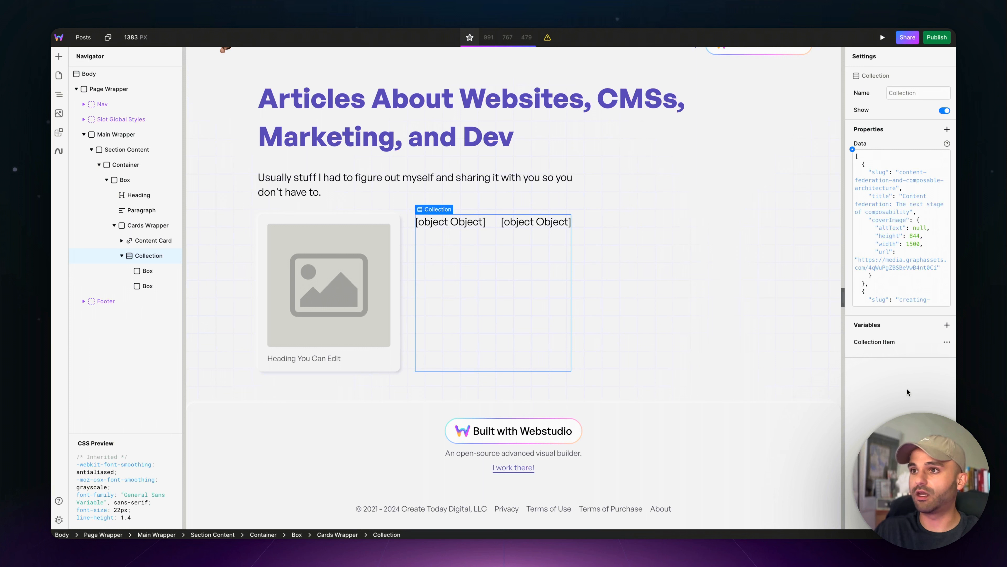
- Rename the Collection's item variable by replacing the word Collection with Post
{"action": "left_click", "coordinate": [883, 345]}
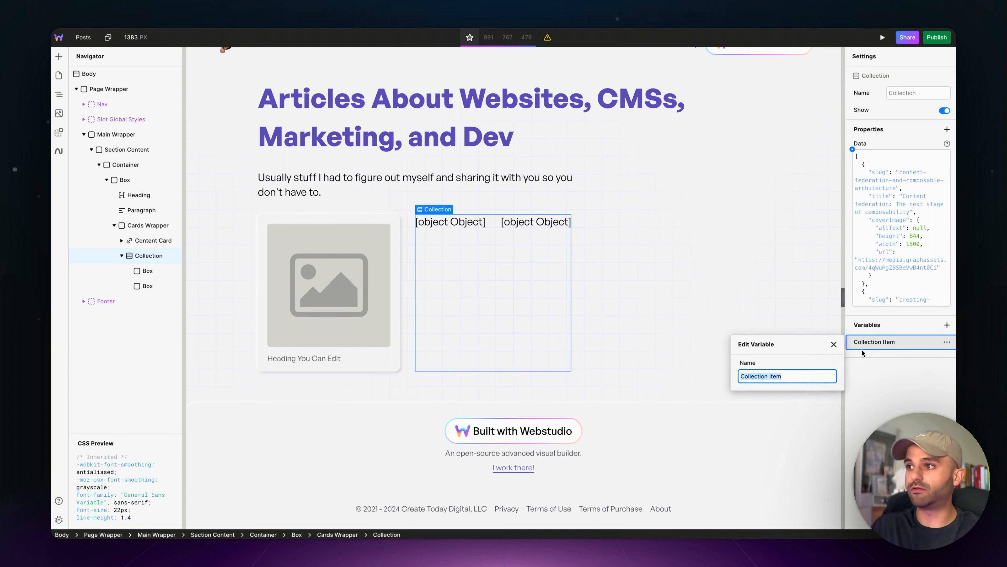
{"action": "double_click", "coordinate": [752, 375]}
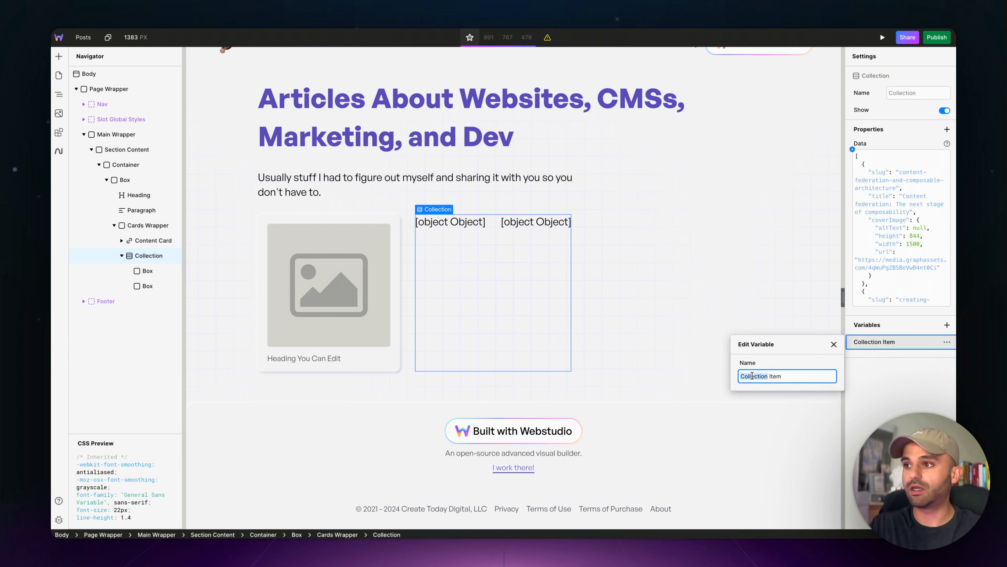
{"action": "type", "text": "Post"}
{"action": "key", "text": "Return"}
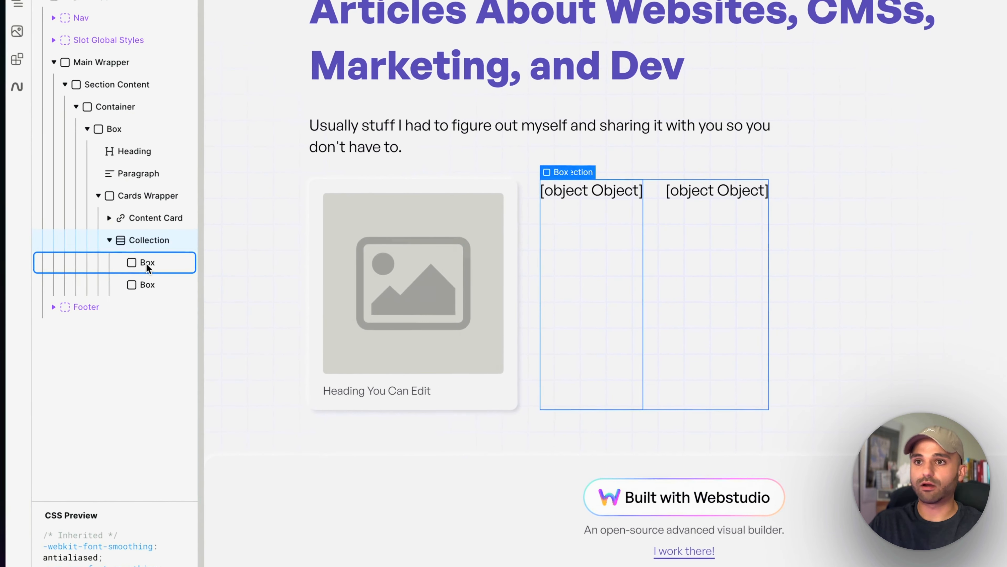
- Delete the placeholder Box from the Collection and move the Content Card into it
{"action": "left_click", "coordinate": [147, 263]}
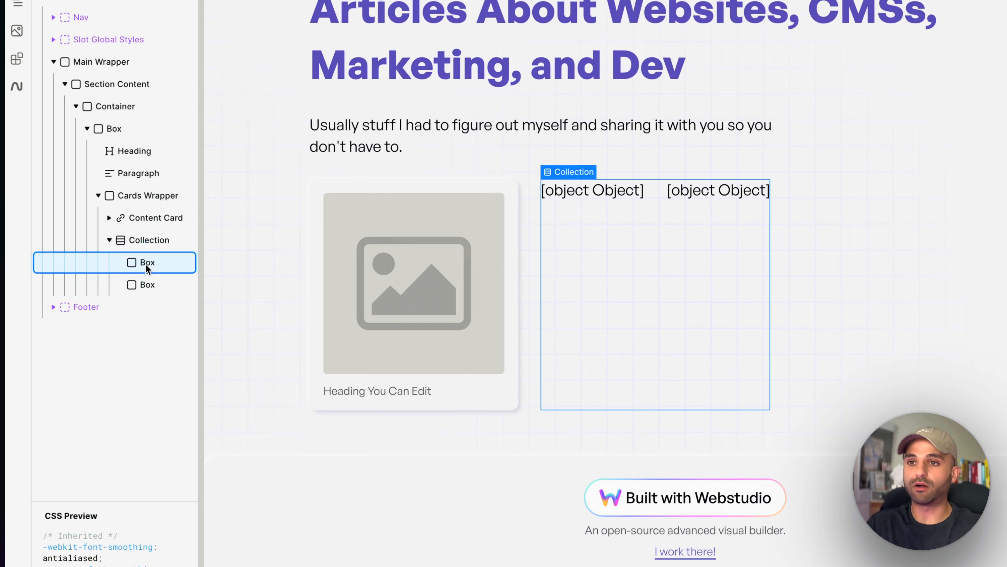
{"action": "key", "text": "Delete"}
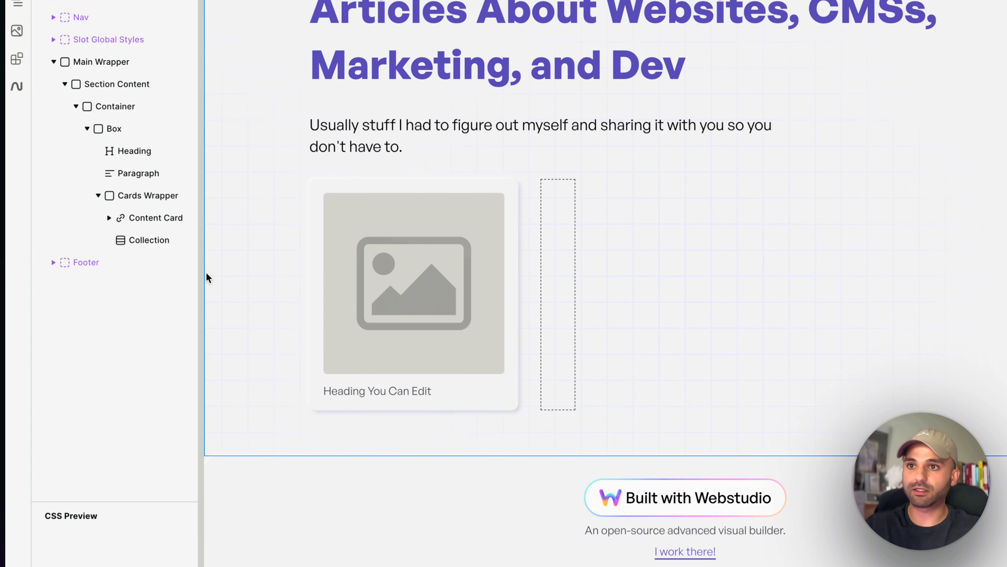
{"action": "left_click", "coordinate": [161, 219]}
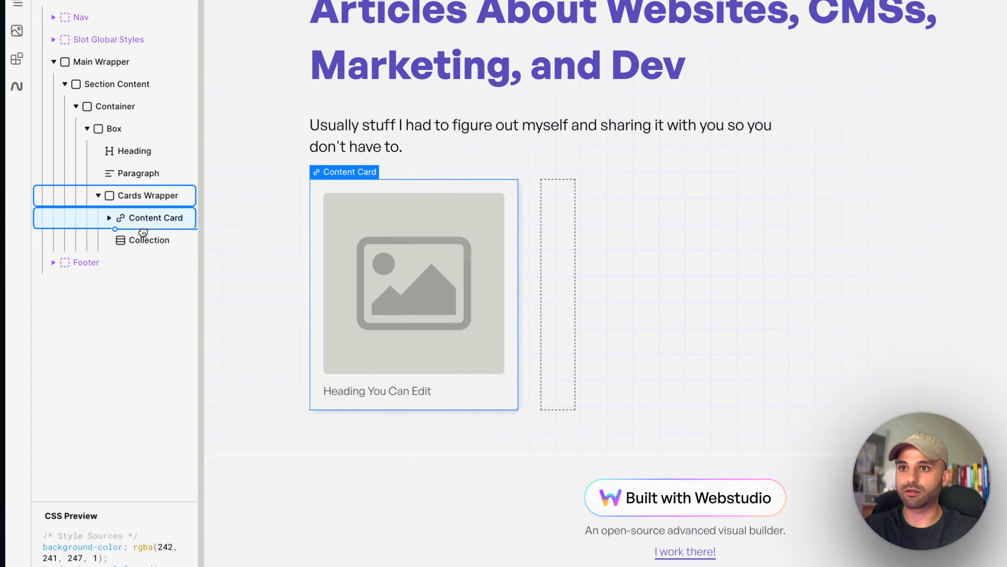
{"action": "left_click_drag", "start_coordinate": [145, 240], "coordinate": [145, 240]}
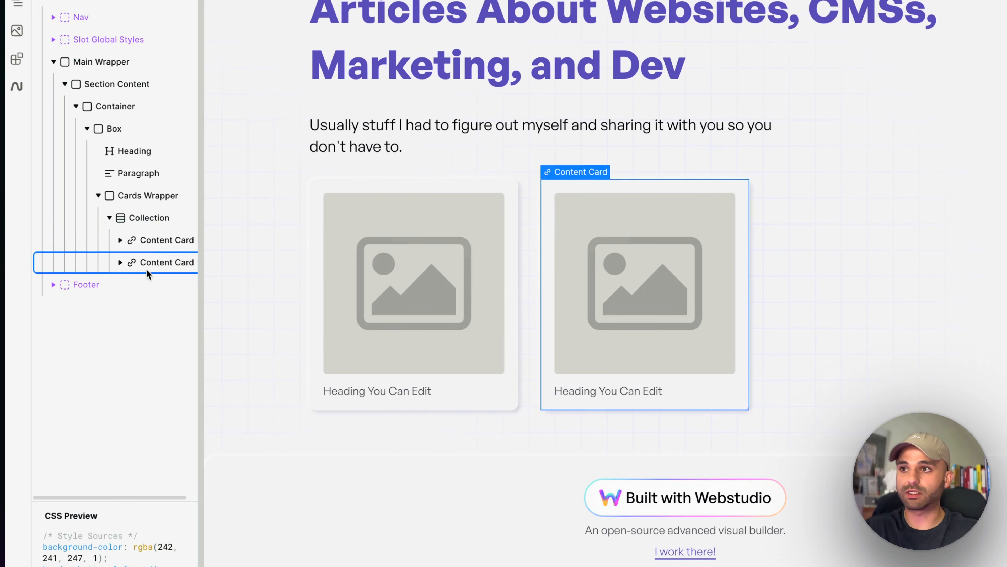
- Expand both Content Cards in the Collection to reveal their Image and Heading children
{"action": "left_click", "coordinate": [120, 262]}
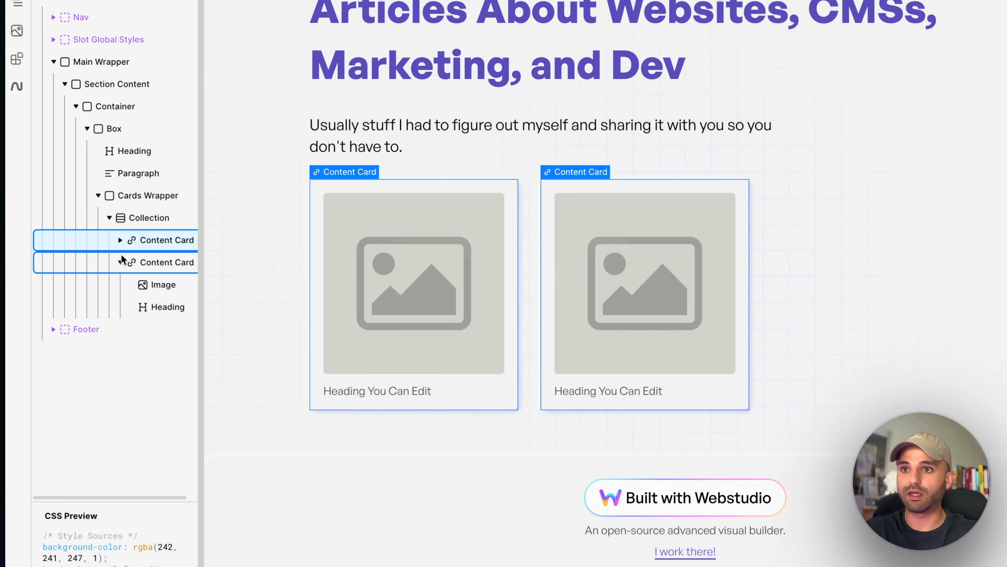
{"action": "left_click", "coordinate": [120, 240]}
{"action": "left_click", "coordinate": [146, 284]}
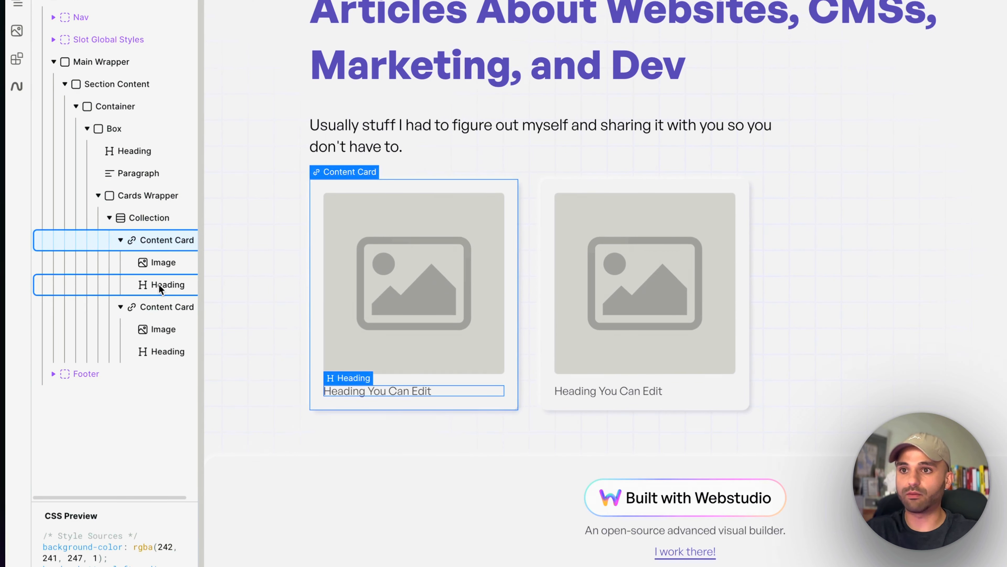
- Try the first Content Card's Heading above its Image, and restore the Image to first place
{"action": "left_click_drag", "start_coordinate": [158, 283], "coordinate": [158, 257]}
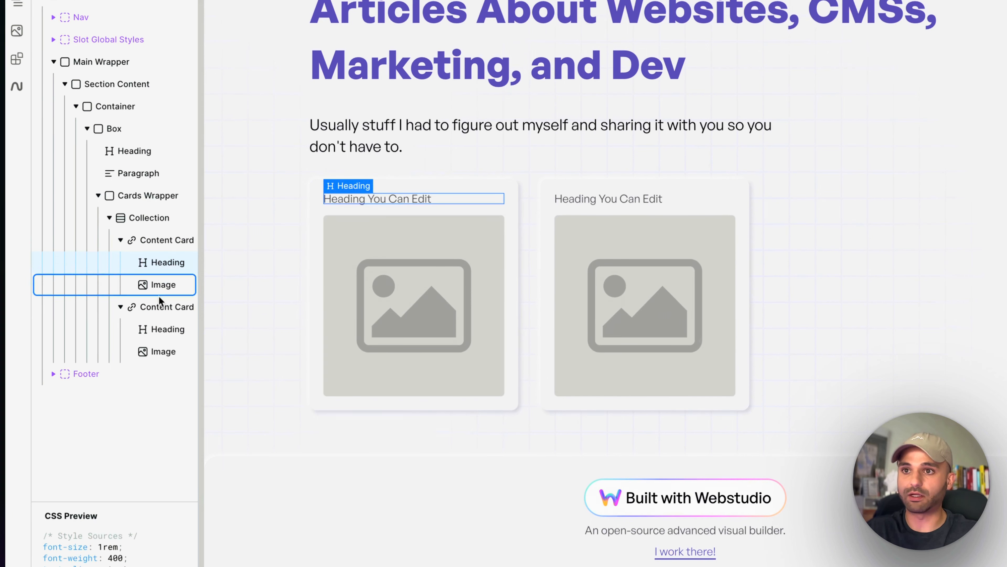
{"action": "left_click", "coordinate": [155, 284]}
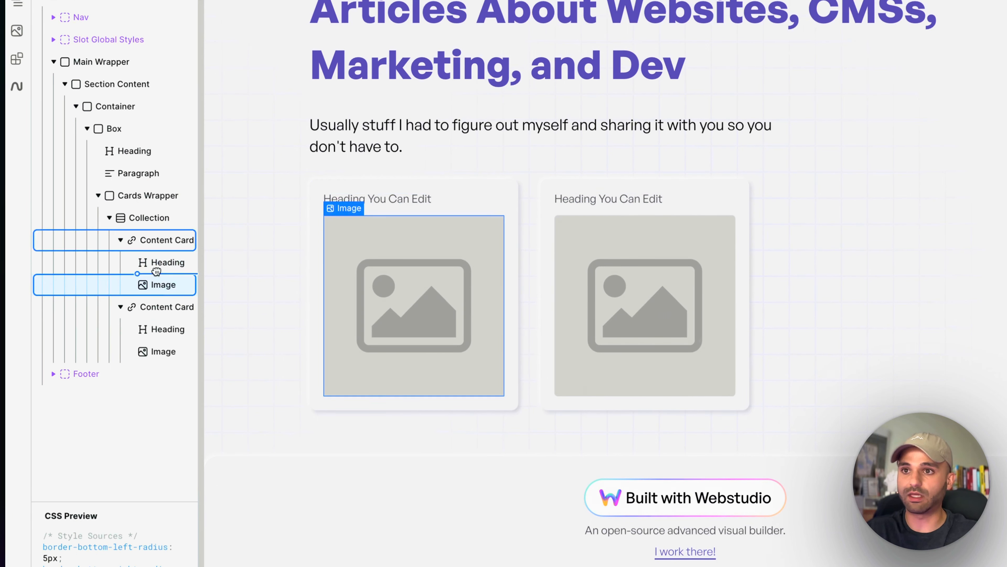
{"action": "left_click_drag", "start_coordinate": [154, 256], "coordinate": [158, 241]}
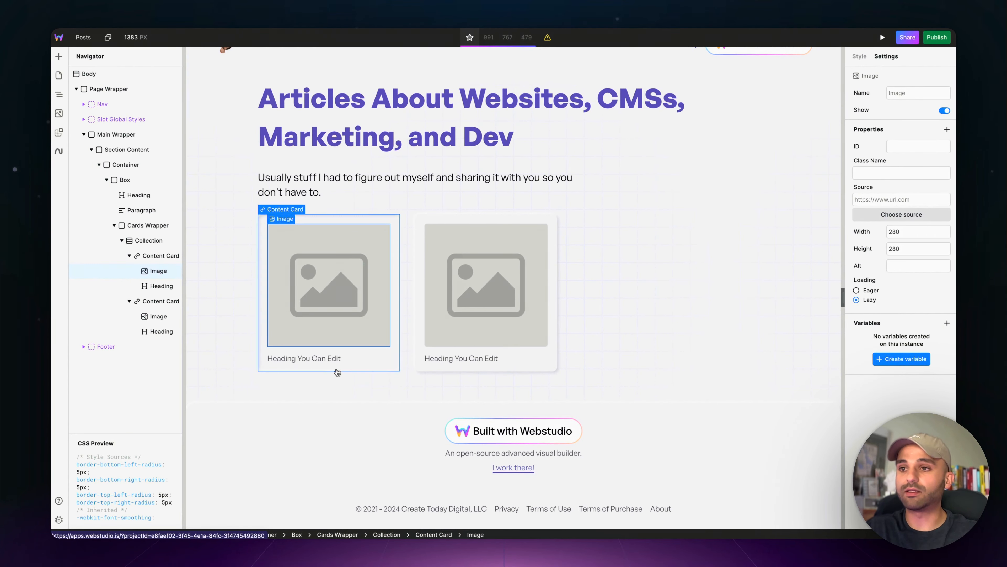
- Bind the Content Card Heading's text content to the expression Post Item.title
{"action": "left_click", "coordinate": [323, 363]}
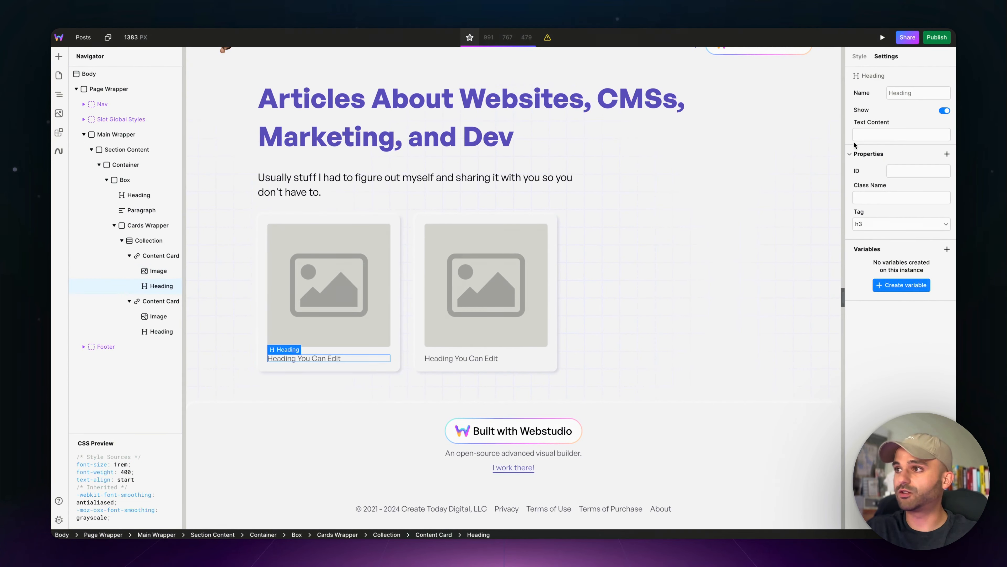
{"action": "left_click", "coordinate": [852, 128]}
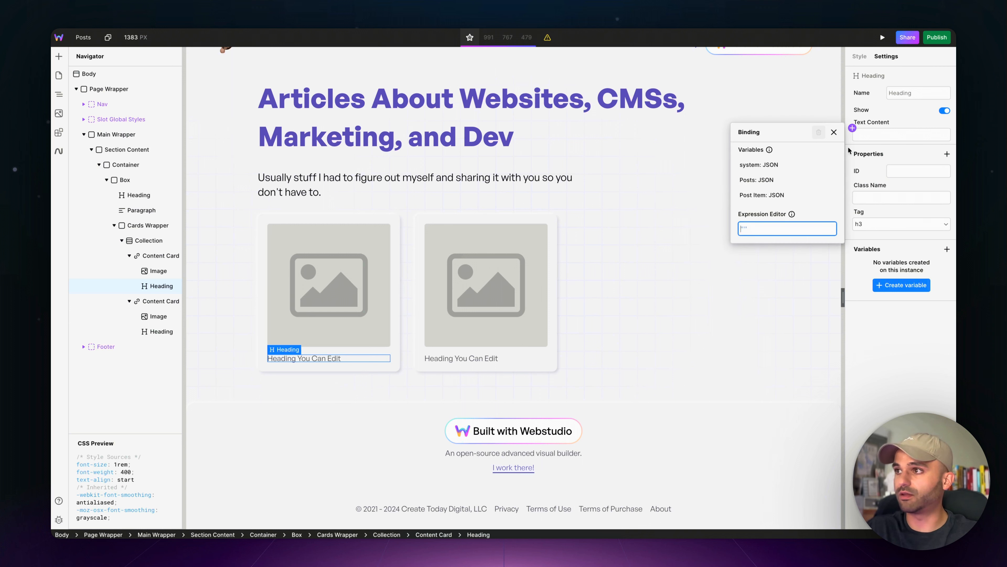
{"action": "left_click", "coordinate": [766, 198]}
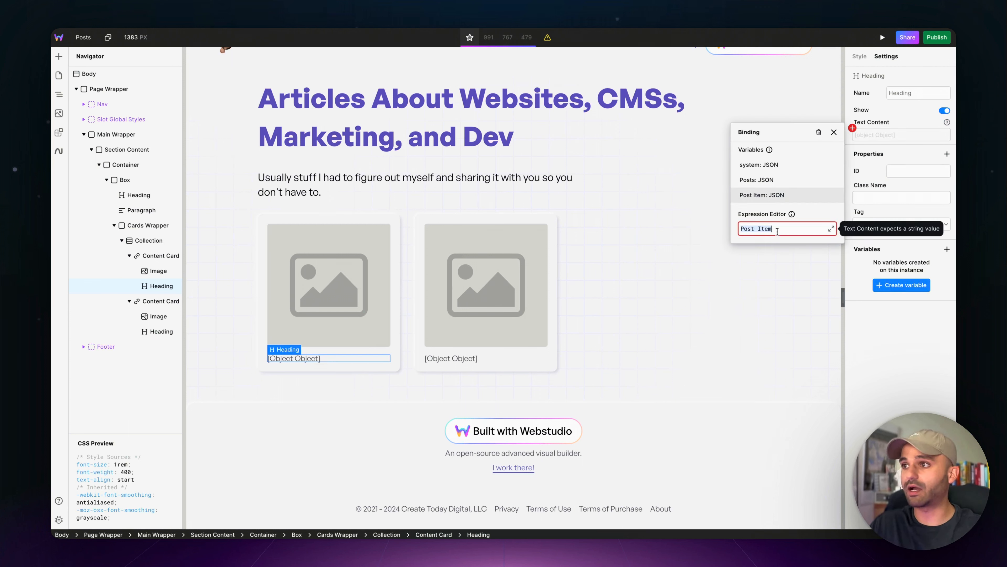
{"action": "left_click", "coordinate": [778, 231]}
{"action": "type", "text": ".ti"}
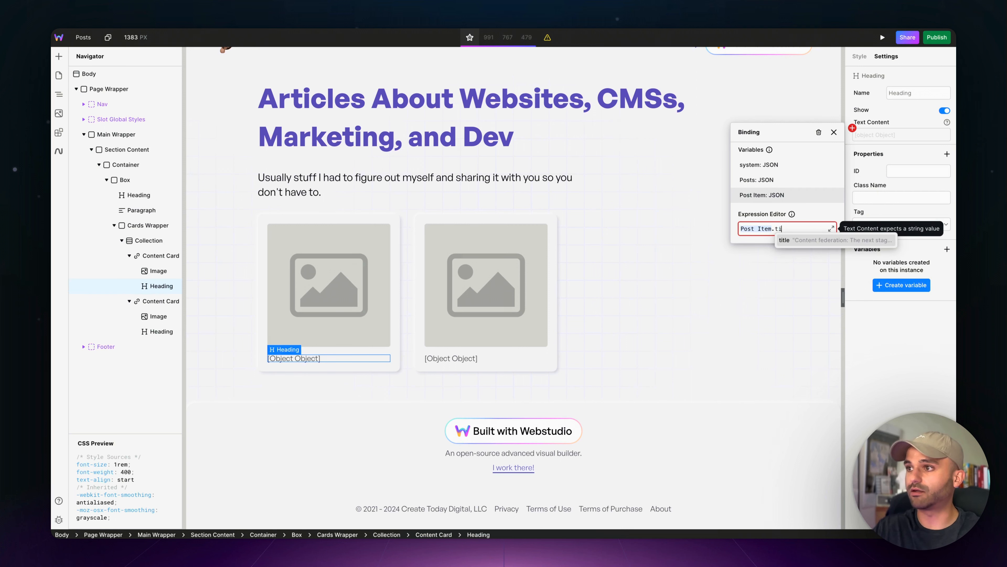
{"action": "key", "text": "Return"}
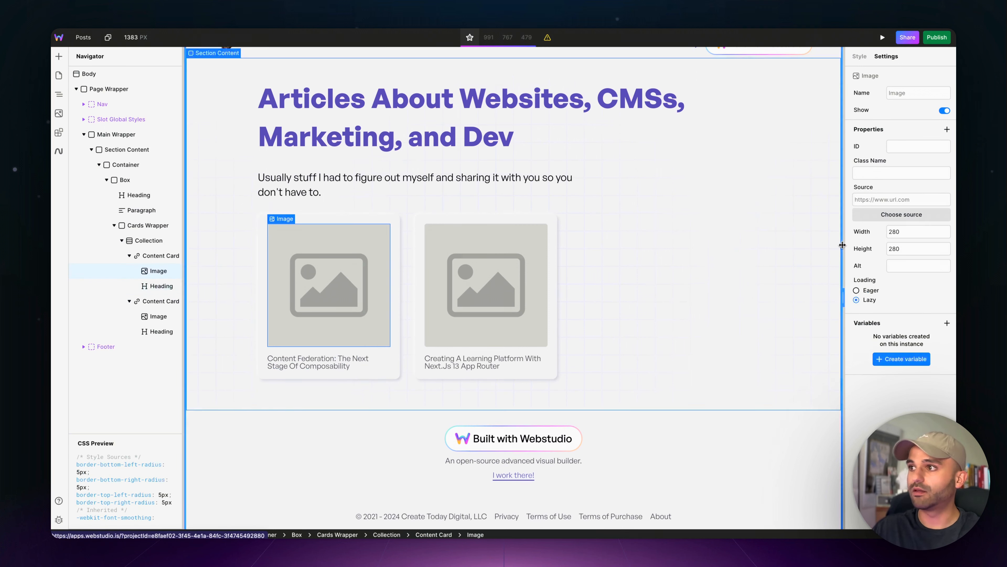
- Bind the card Image's Source, Width, Height and Alt to the matching fields of Post Item.coverImage
{"action": "left_click", "coordinate": [852, 193]}
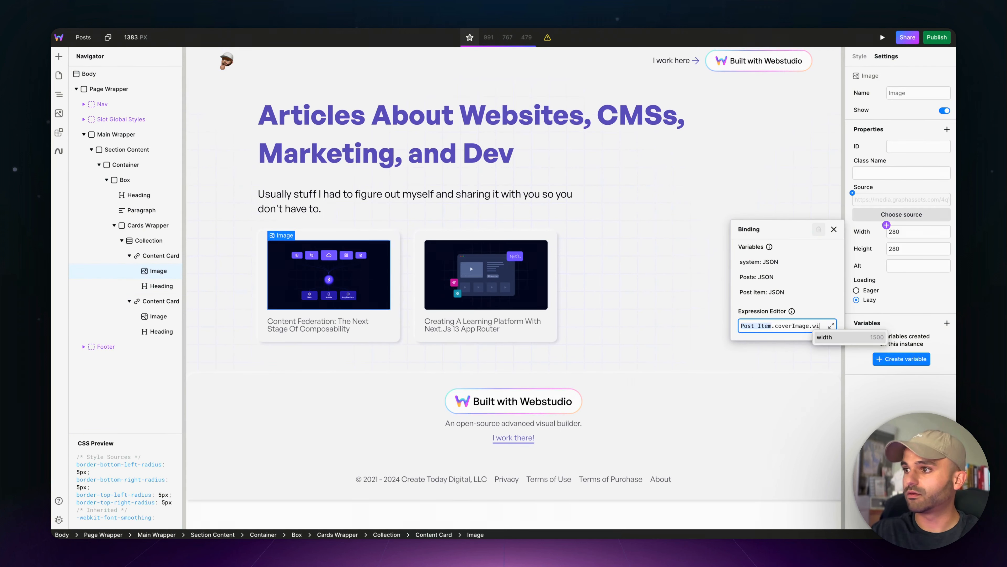
{"action": "key", "text": "Return"}
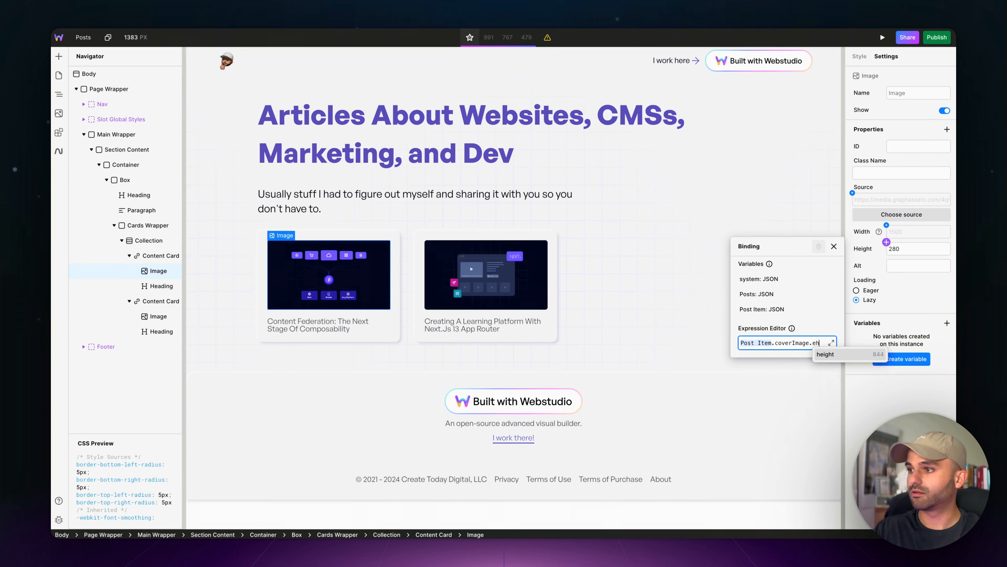
{"action": "key", "text": "Return"}
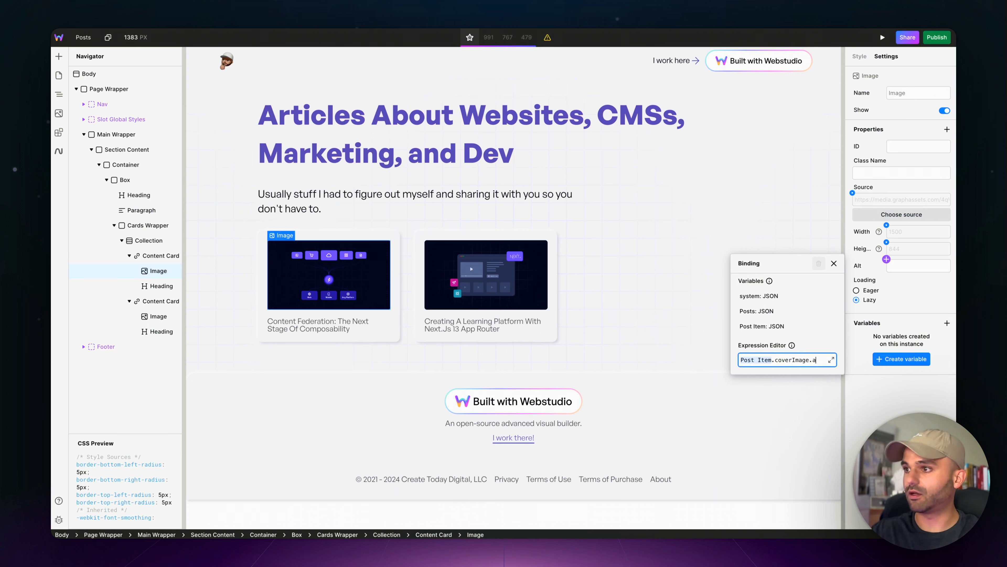
{"action": "type", "text": "lt"}
{"action": "key", "text": "Return"}
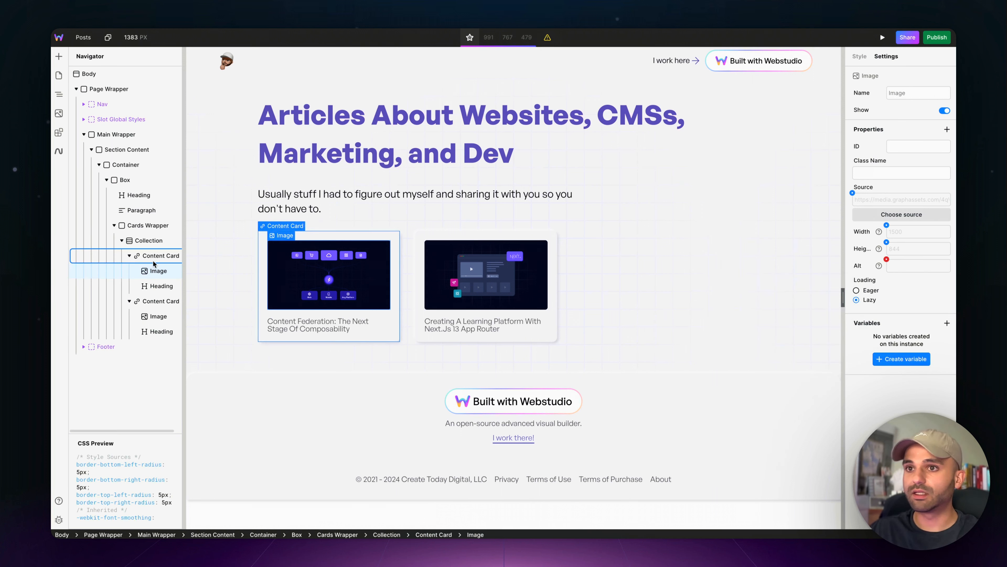
- Bind the Content Card's Href to the expression Post Item.slug
{"action": "left_click", "coordinate": [154, 258]}
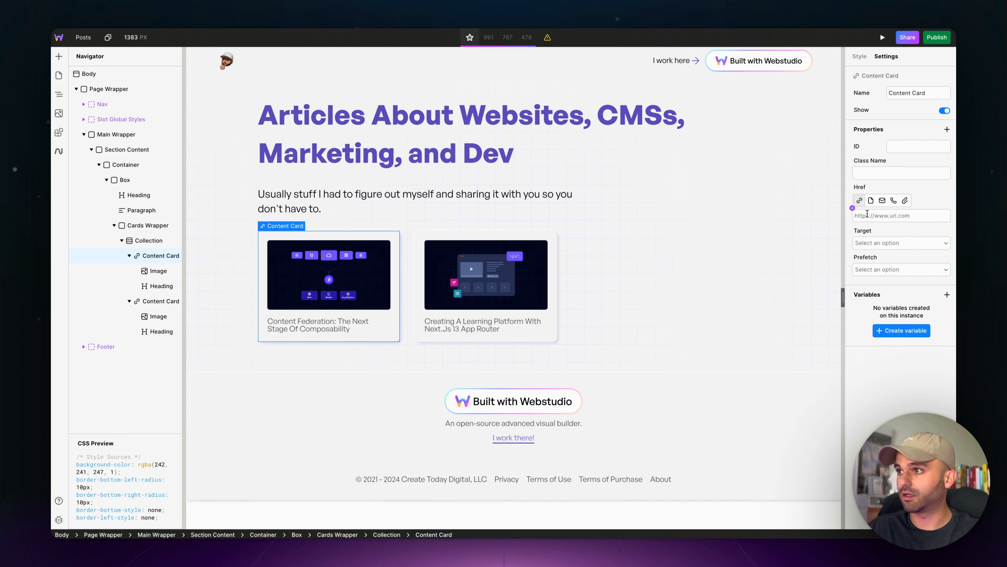
{"action": "left_click", "coordinate": [852, 208]}
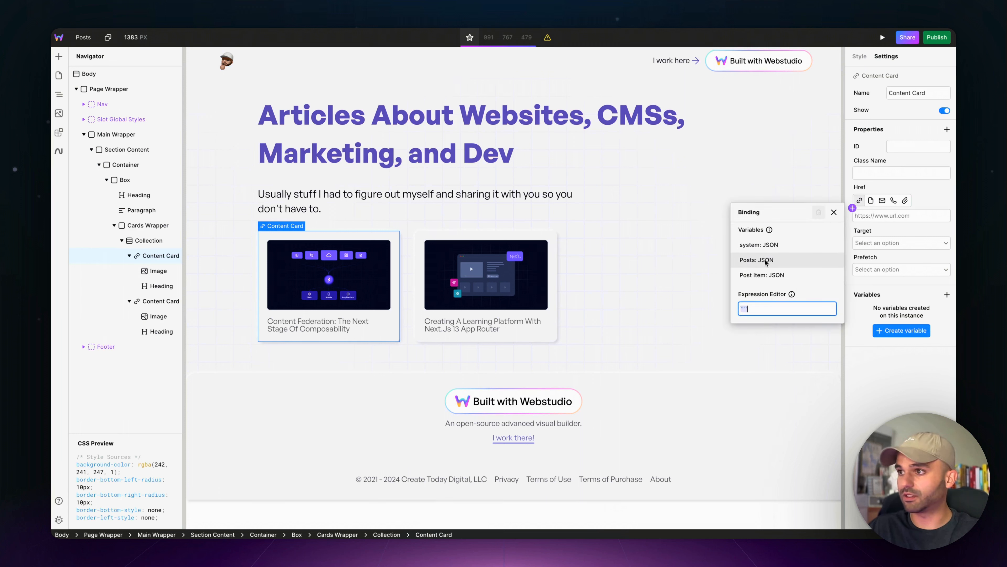
{"action": "left_click", "coordinate": [766, 275]}
{"action": "type", "text": "."}
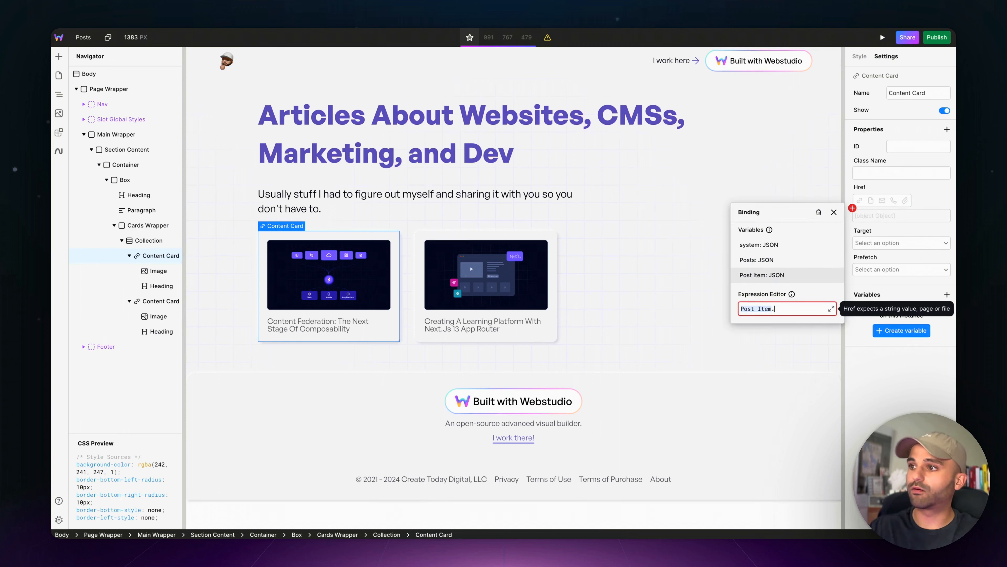
{"action": "type", "text": "slug"}
{"action": "left_click", "coordinate": [869, 362]}
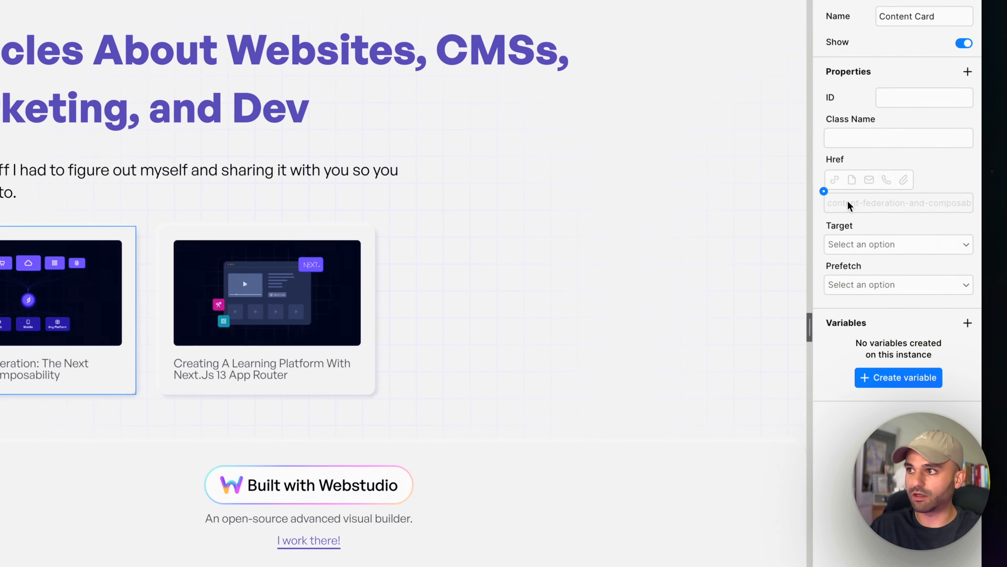
- Prefix the Content Card's Href binding with the posts path so it reads "/posts/" + Post Item.slug
{"action": "left_click", "coordinate": [824, 191]}
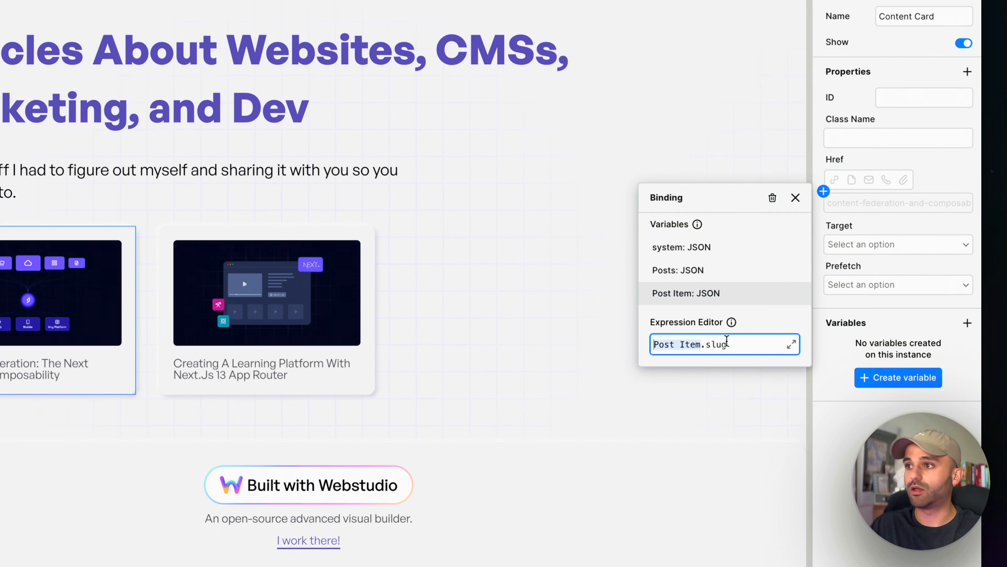
{"action": "type", "text": "\"/posts\""}
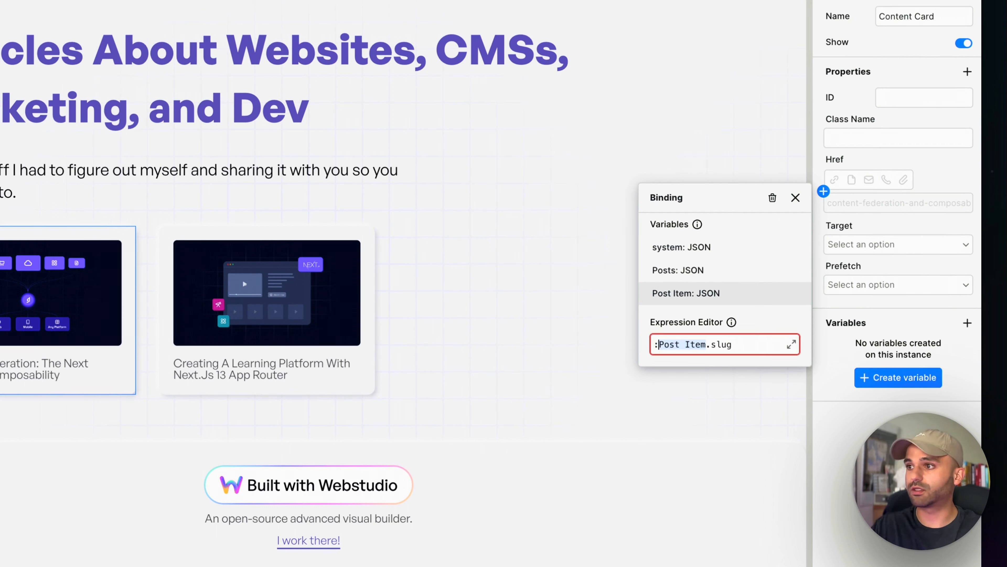
{"action": "key", "text": "BackSpace"}
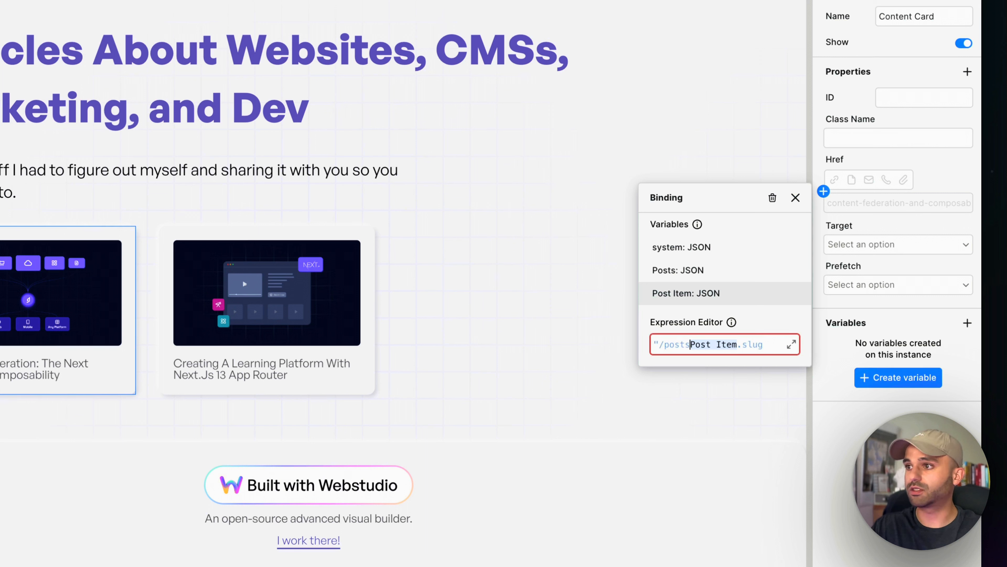
{"action": "type", "text": "/\" +"}
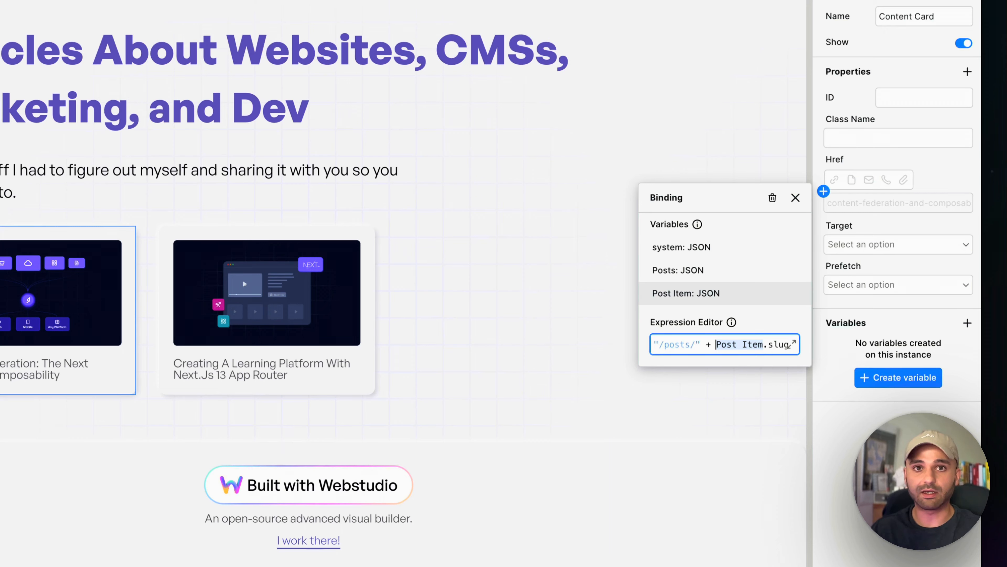
{"action": "left_click", "coordinate": [796, 198]}
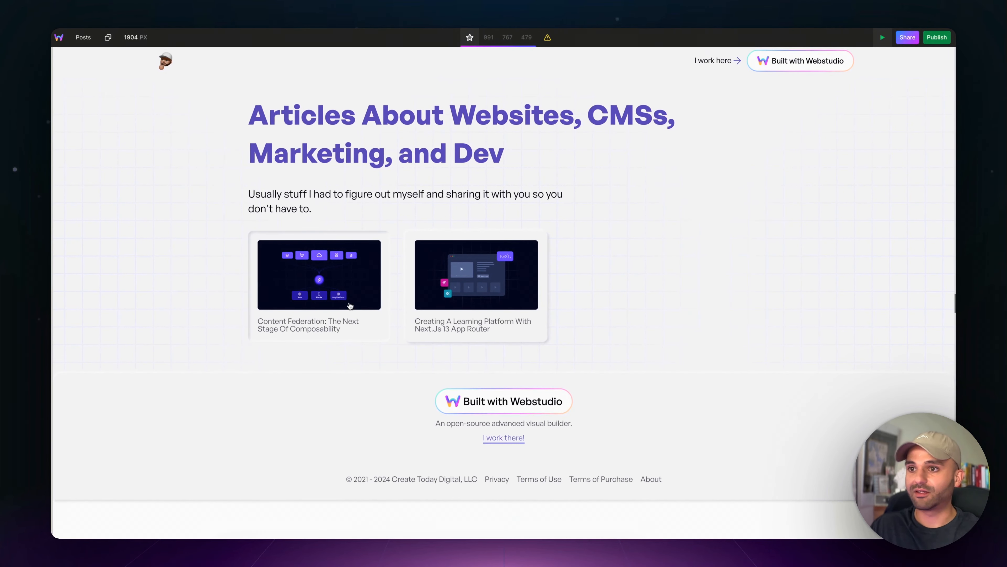
- Follow the Content Federation card in preview to check its post page, and return to the Posts page
{"action": "left_click", "coordinate": [342, 302]}
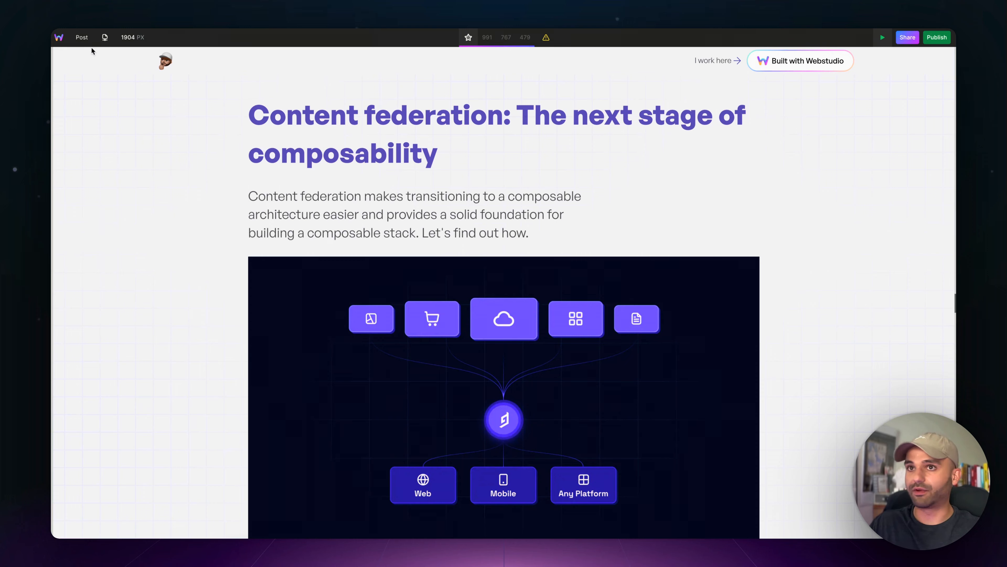
{"action": "left_click", "coordinate": [81, 37]}
{"action": "left_click", "coordinate": [95, 105]}
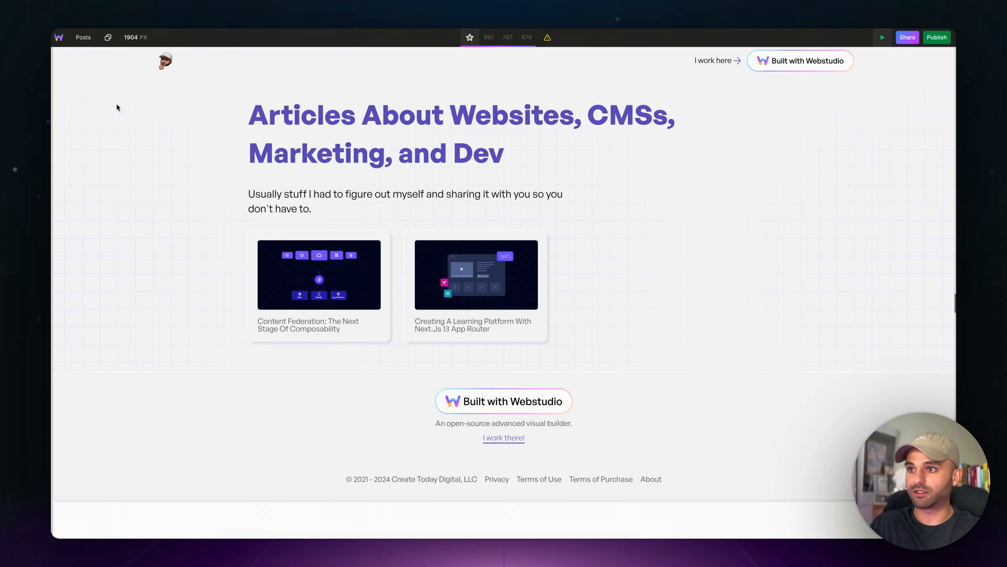
- Follow the Next.js 13 app router card, look through the whole article, and leave preview mode
{"action": "left_click", "coordinate": [476, 278]}
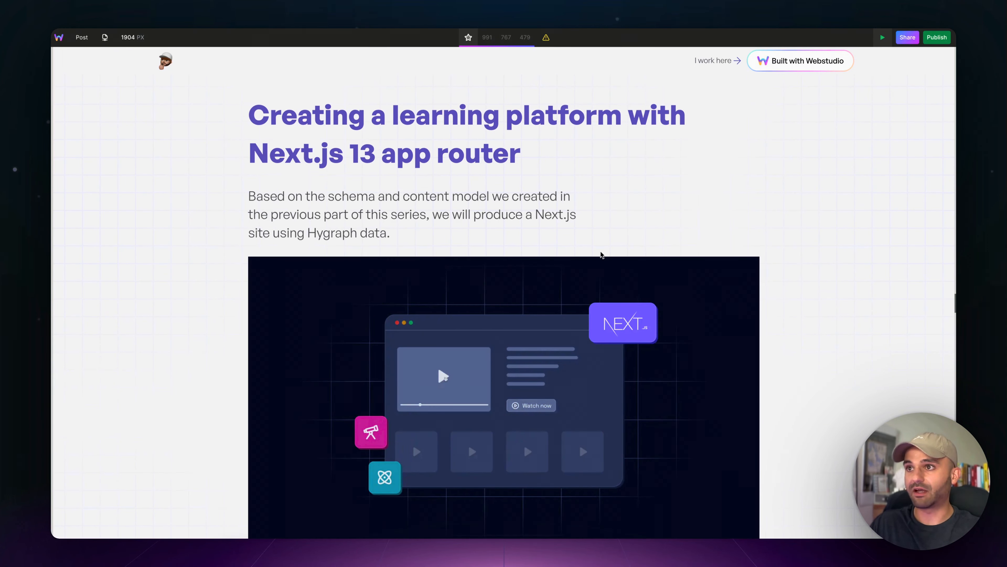
{"action": "scroll", "coordinate": [595, 321], "scroll_direction": "down", "scroll_amount": 15}
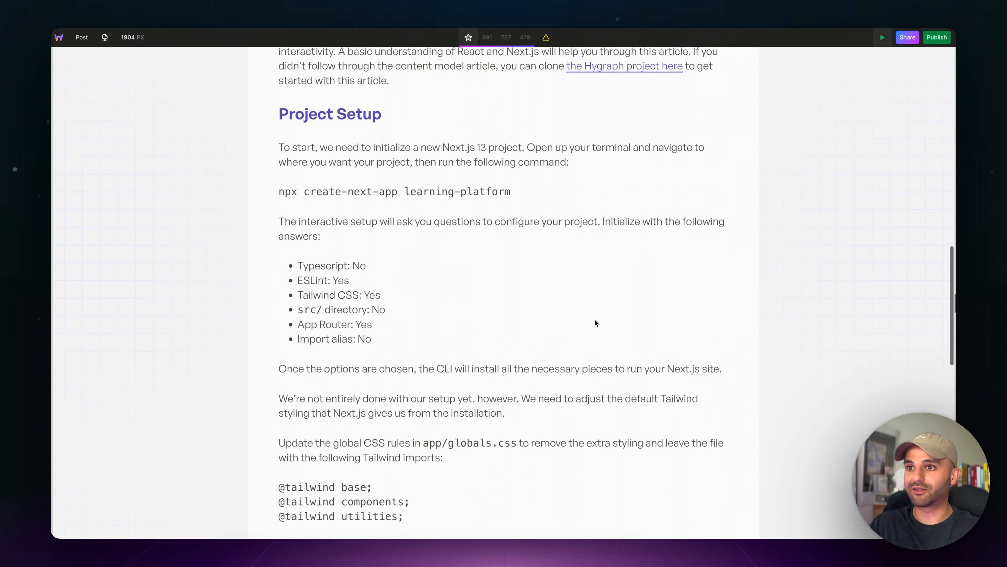
{"action": "scroll", "coordinate": [595, 322], "scroll_direction": "down", "scroll_amount": 20}
{"action": "scroll", "coordinate": [595, 322], "scroll_direction": "up", "scroll_amount": 20}
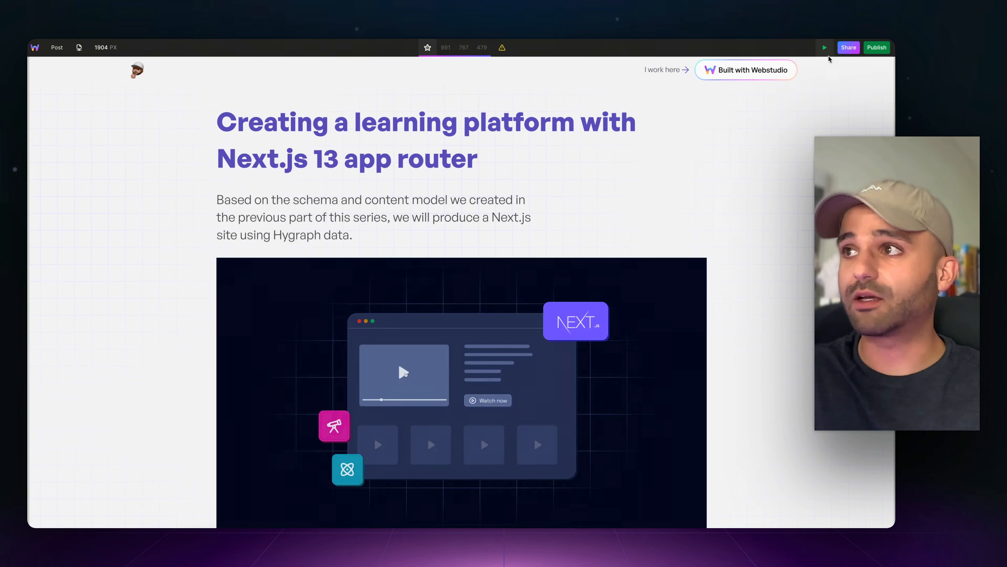
{"action": "left_click", "coordinate": [825, 47]}
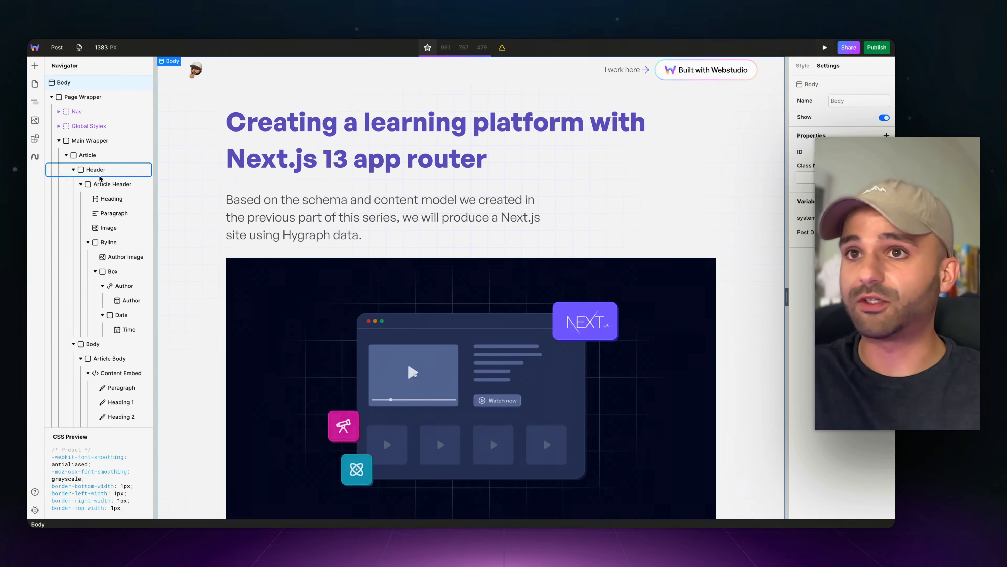
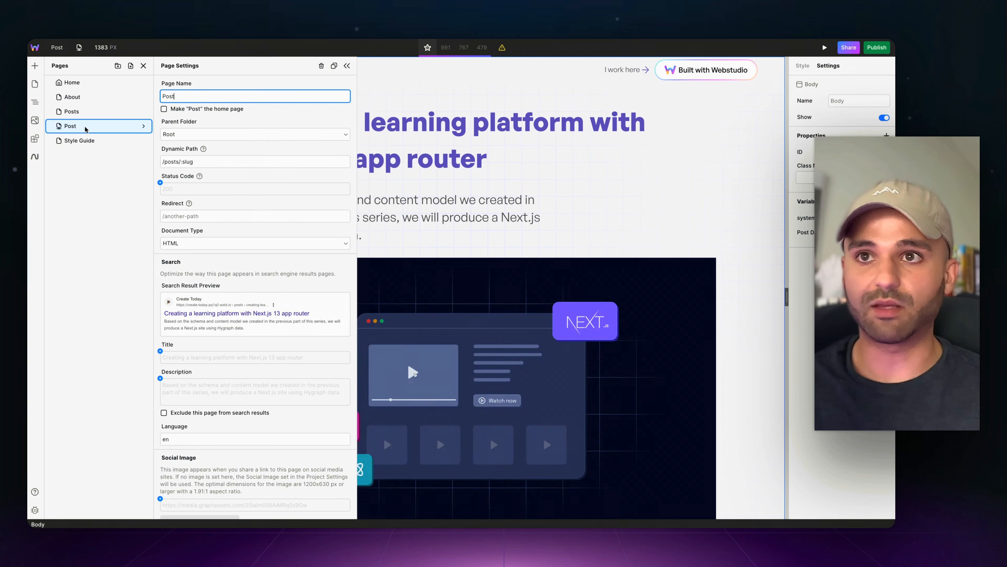
- Start a new page named Sitemap with the path /sitemap.xml
{"action": "left_click", "coordinate": [130, 66]}
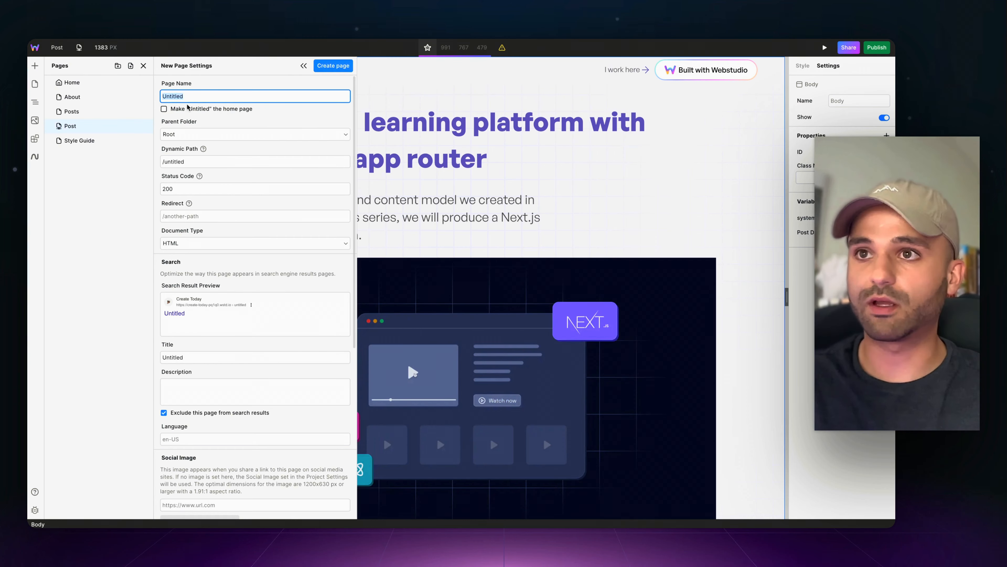
{"action": "type", "text": "Sitea"}
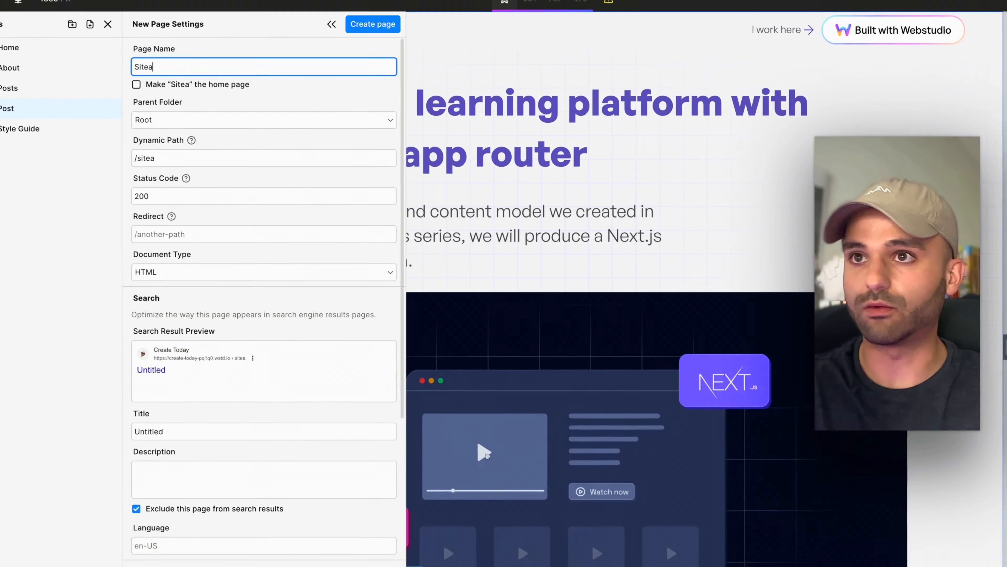
{"action": "key", "text": "BackSpace"}
{"action": "type", "text": "map"}
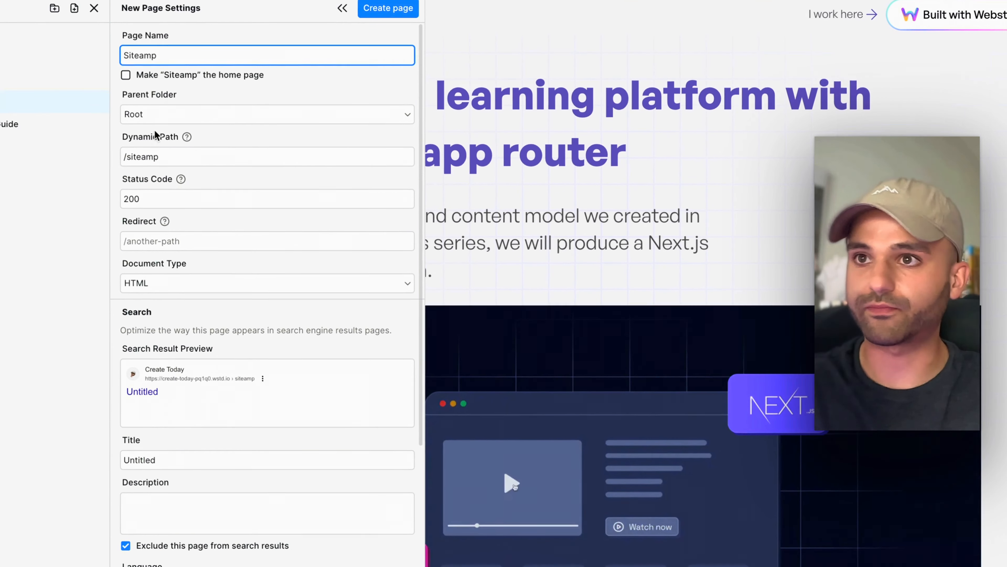
{"action": "key", "text": "Tab"}
{"action": "key", "text": "Tab"}
{"action": "key", "text": "Tab"}
{"action": "type", "text": ".xml"}
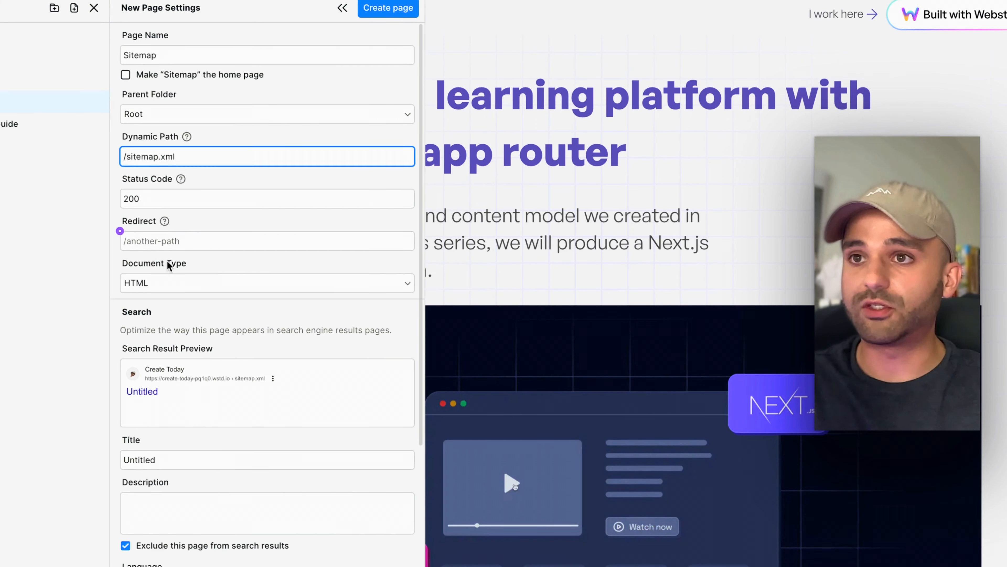
- Set the new page's document type to XML and create the page
{"action": "left_click", "coordinate": [161, 283]}
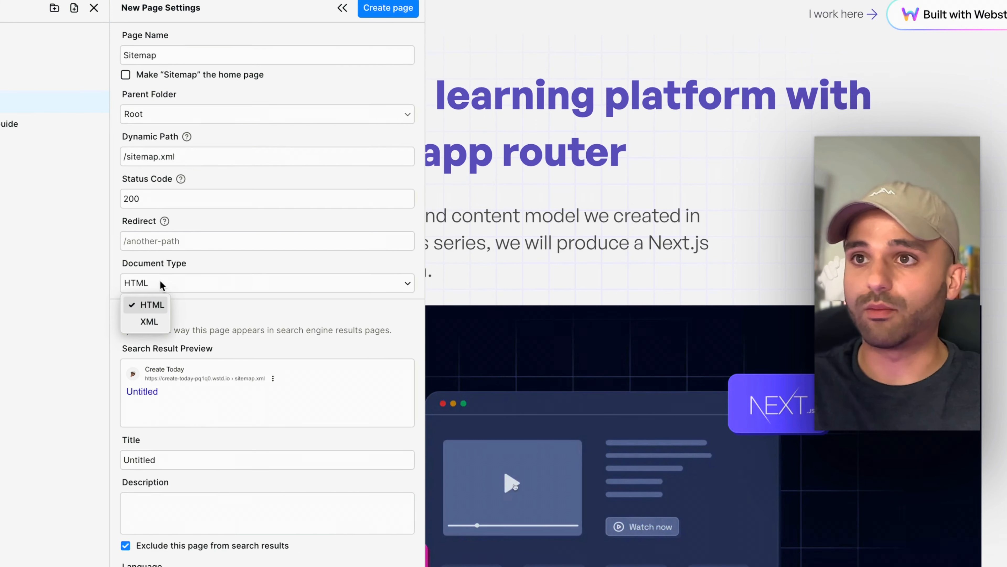
{"action": "left_click", "coordinate": [149, 322]}
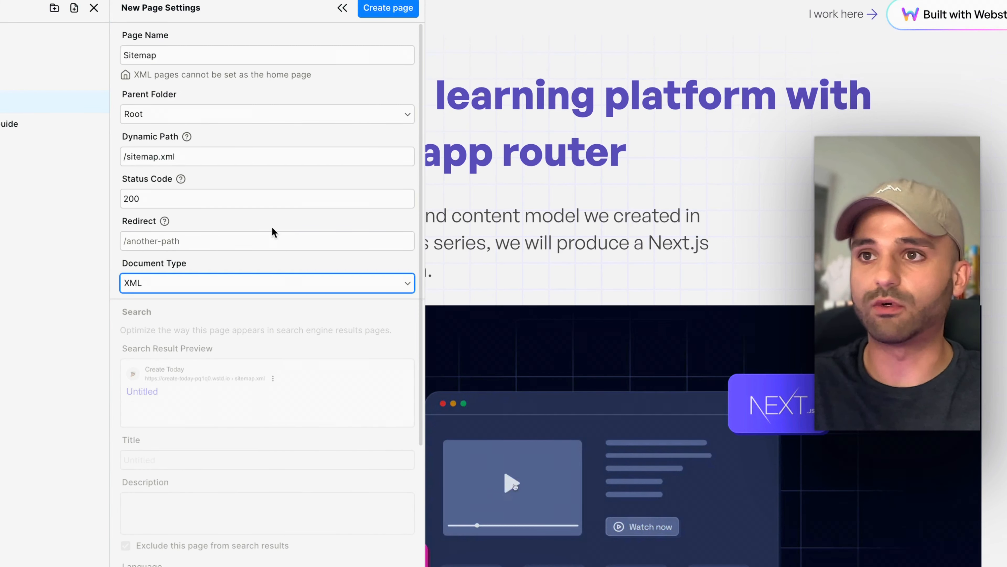
{"action": "left_click", "coordinate": [370, 12]}
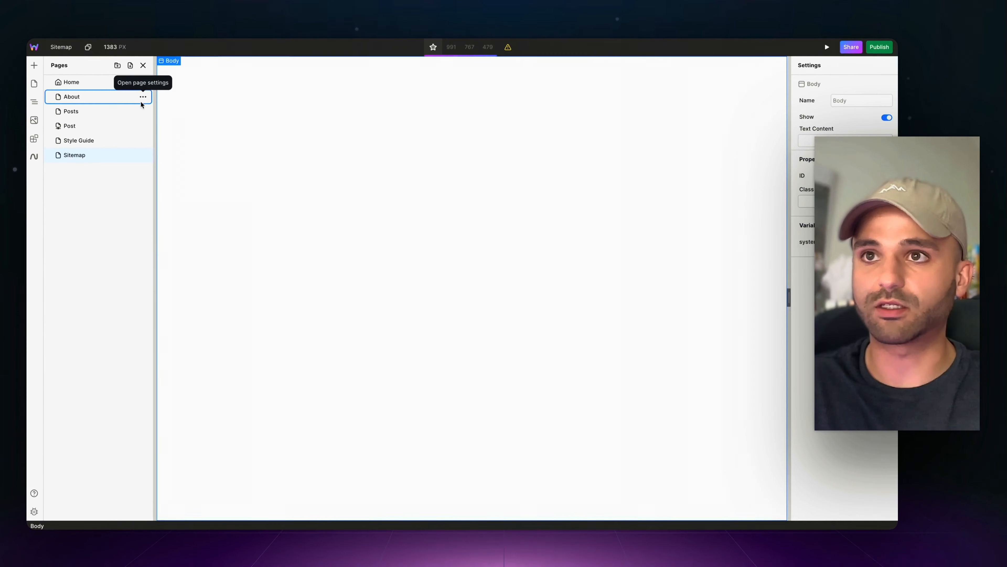
{"action": "left_click", "coordinate": [94, 8]}
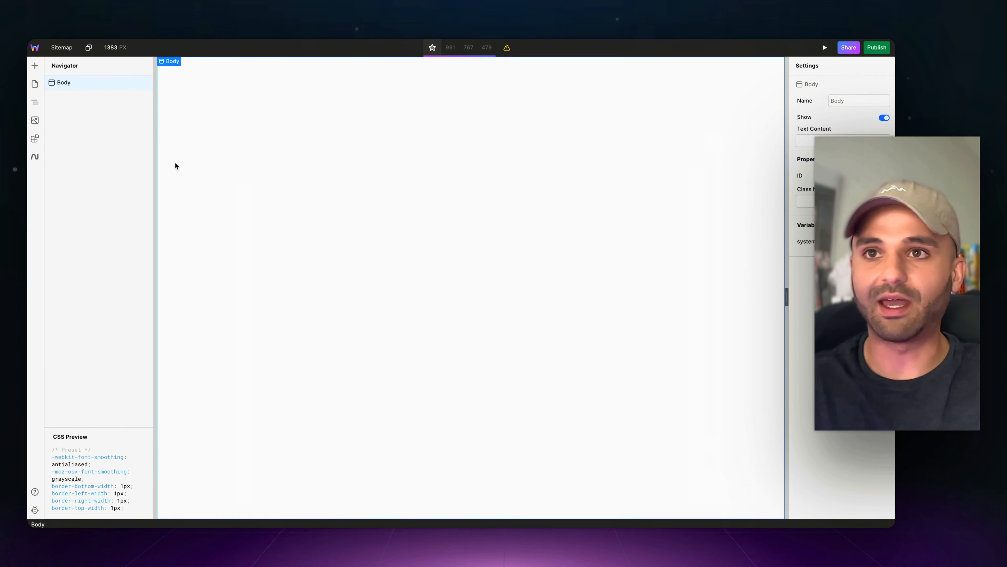
- Insert the CMS Sitemap page template from the marketplace and expand its Wrapper, Static, Dynamic and dynamic URL elements
{"action": "left_click", "coordinate": [35, 138]}
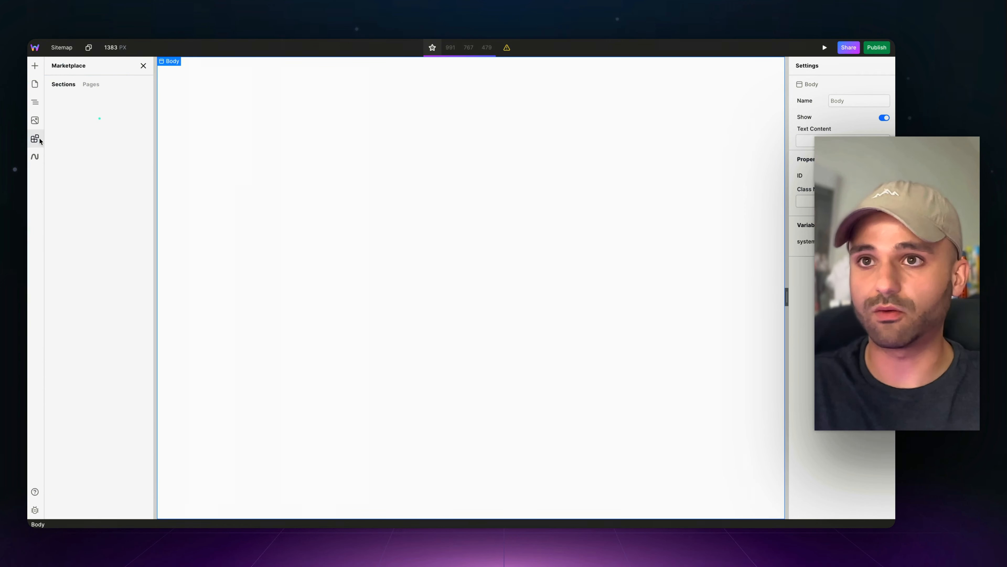
{"action": "left_click", "coordinate": [91, 84]}
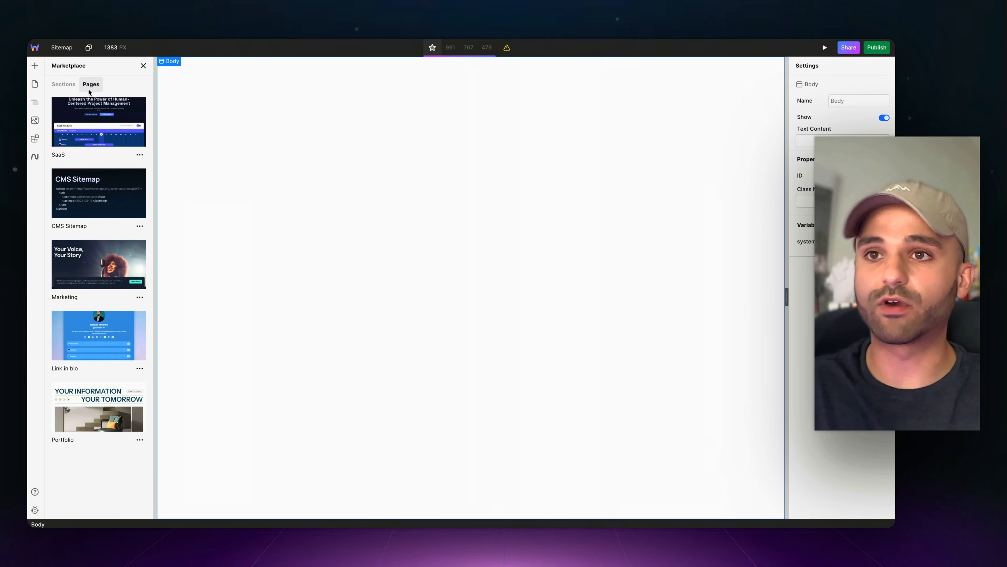
{"action": "left_click", "coordinate": [81, 193]}
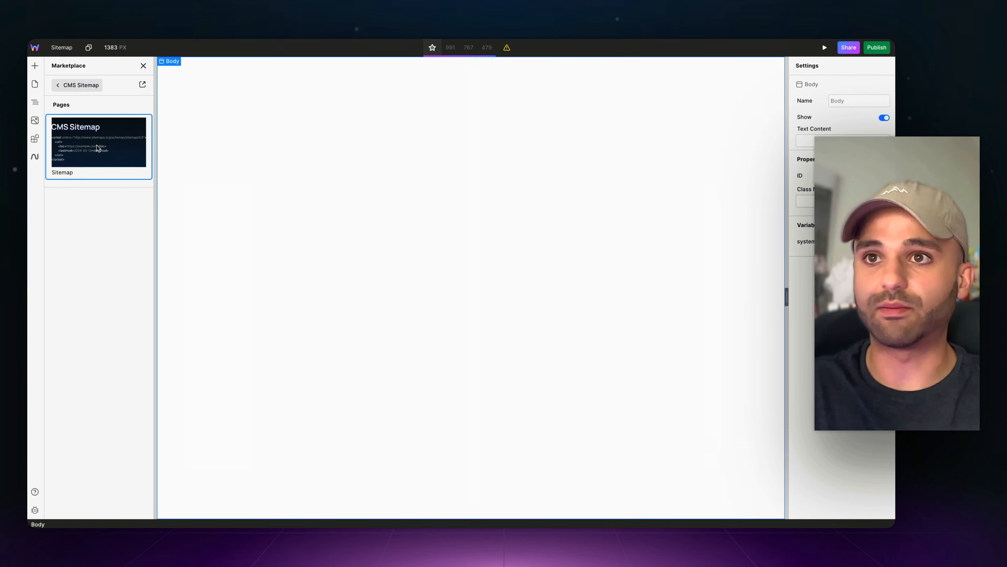
{"action": "left_click", "coordinate": [98, 147]}
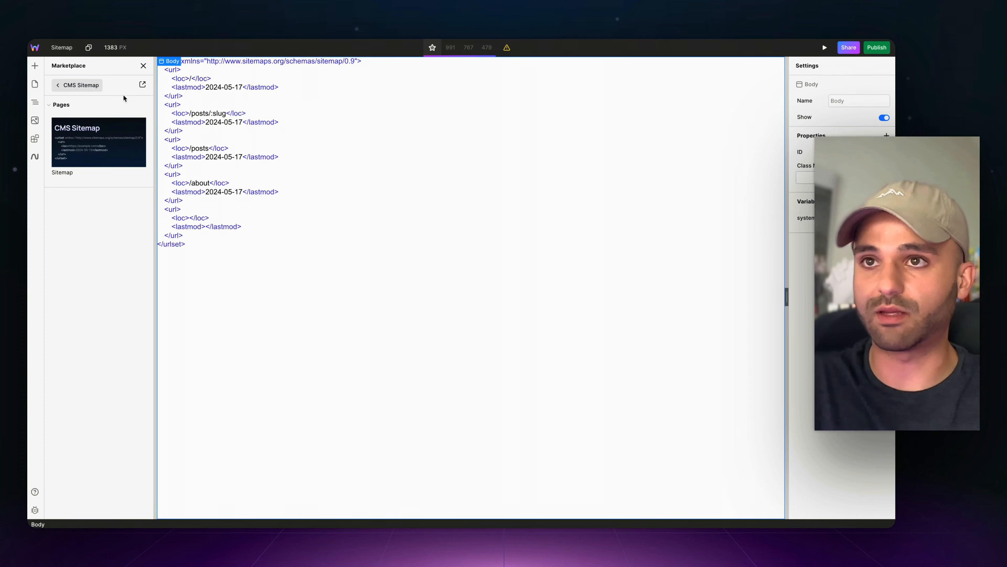
{"action": "left_click", "coordinate": [144, 66]}
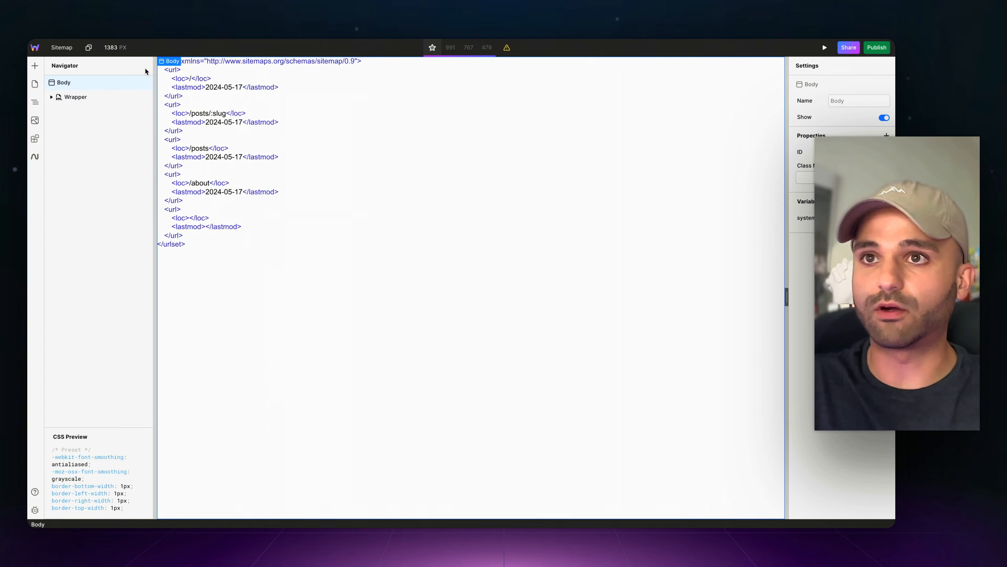
{"action": "left_click", "coordinate": [51, 97]}
{"action": "left_click", "coordinate": [59, 112]}
{"action": "left_click", "coordinate": [58, 184]}
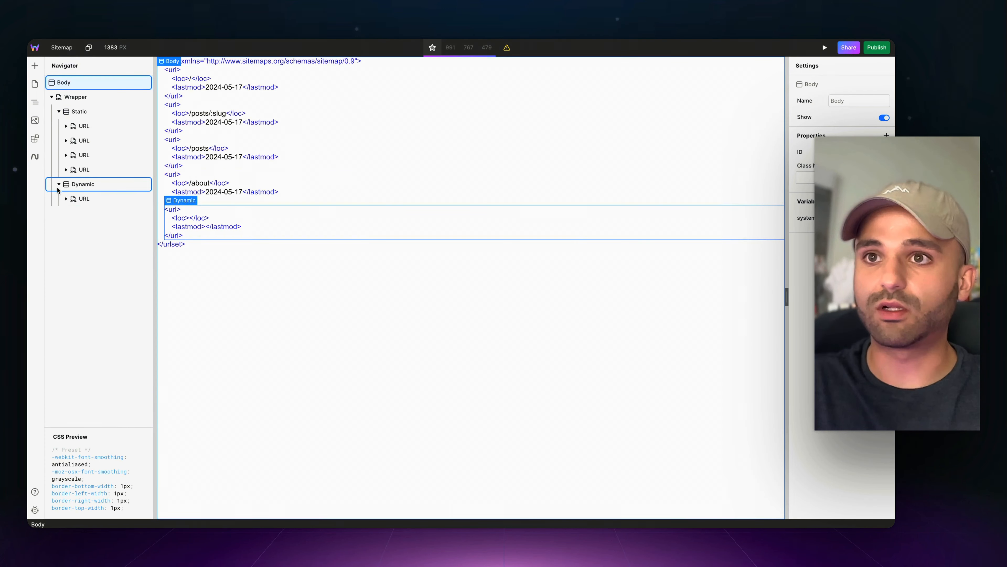
{"action": "left_click", "coordinate": [66, 198]}
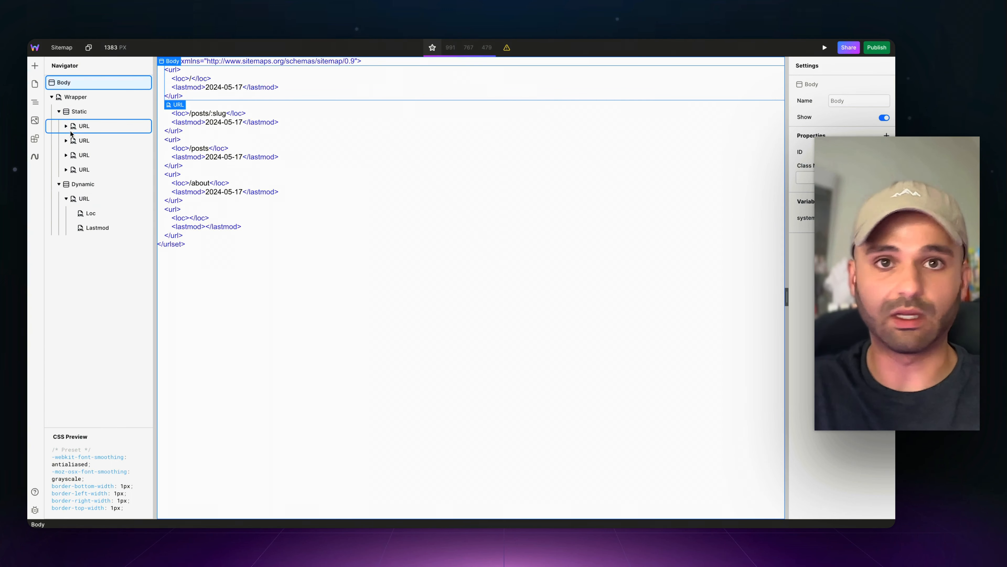
- Add a GraphQL variable named Posts to the Dynamic collection, using Hygraph's High Performance Content API endpoint as its URL
{"action": "left_click", "coordinate": [100, 185]}
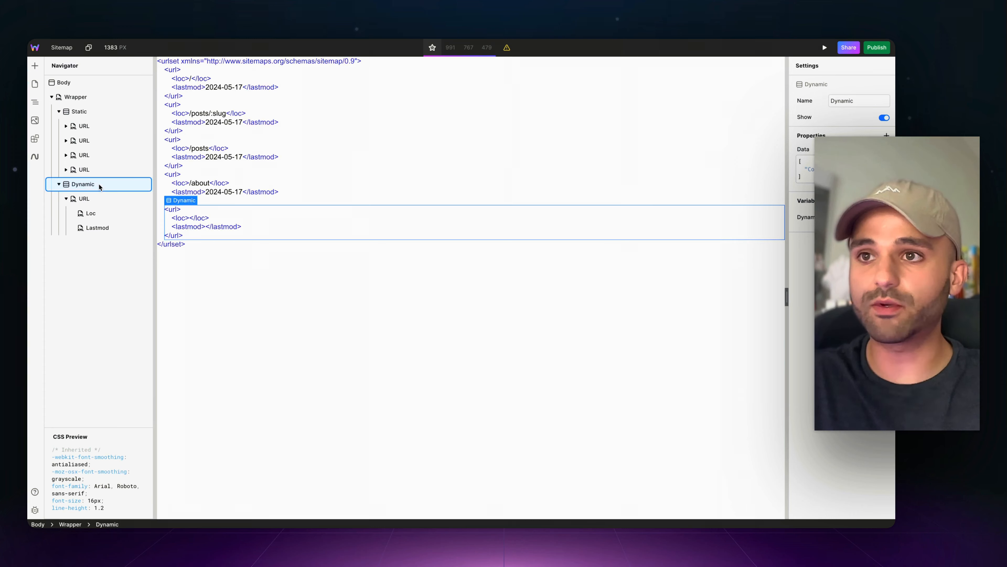
{"action": "left_click", "coordinate": [947, 197]}
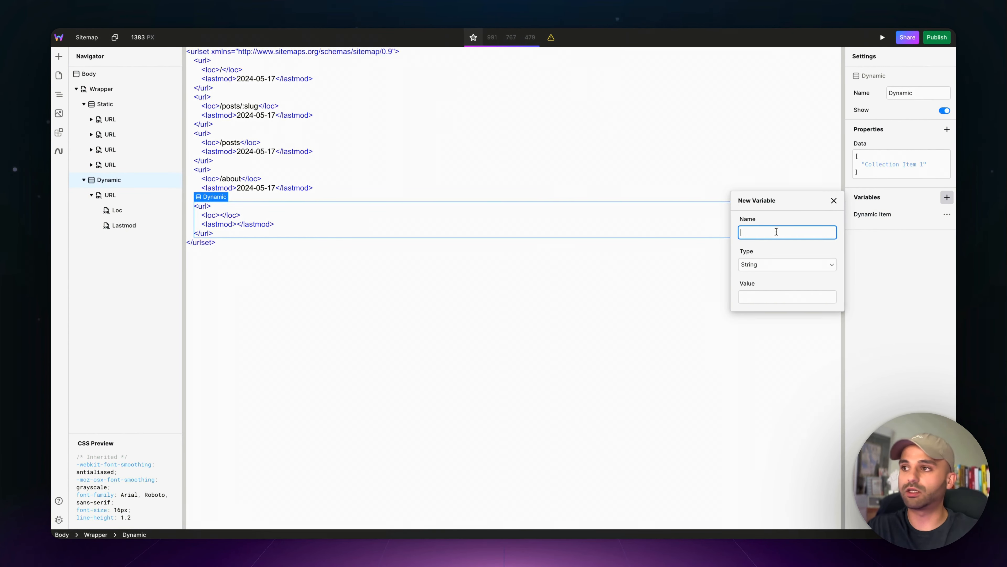
{"action": "type", "text": "Posts"}
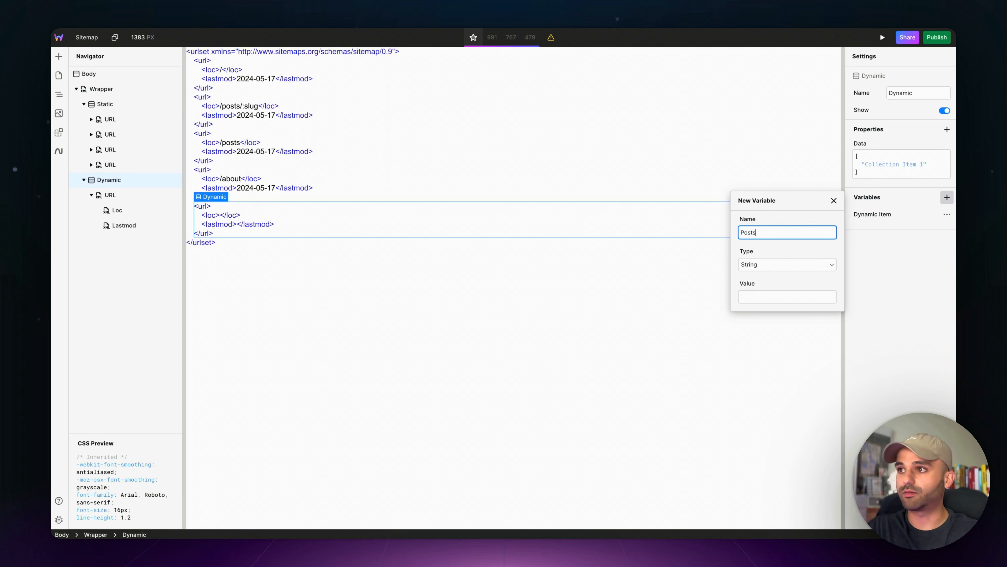
{"action": "left_click", "coordinate": [770, 265]}
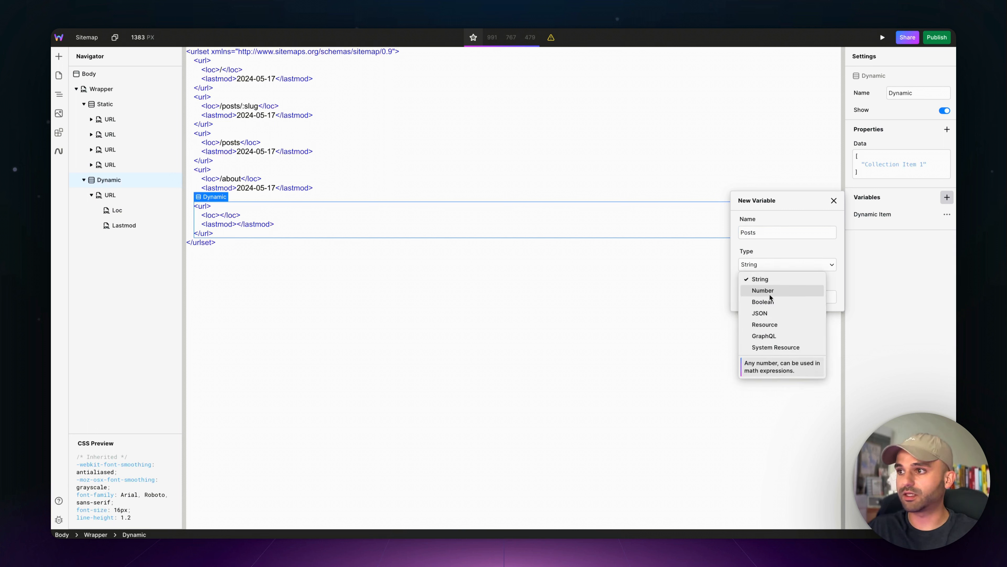
{"action": "left_click", "coordinate": [765, 335]}
{"action": "left_click", "coordinate": [739, 292]}
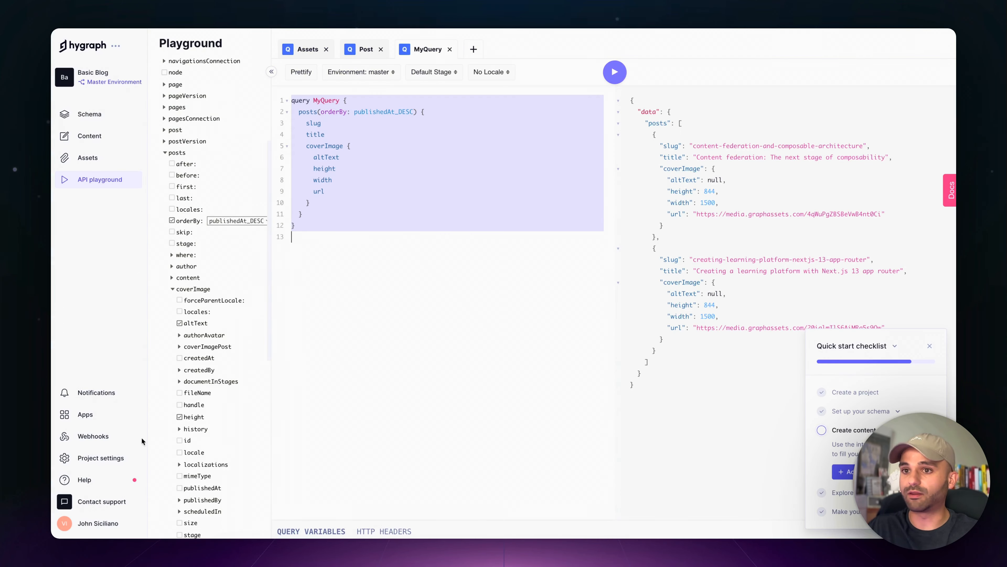
{"action": "left_click", "coordinate": [100, 457]}
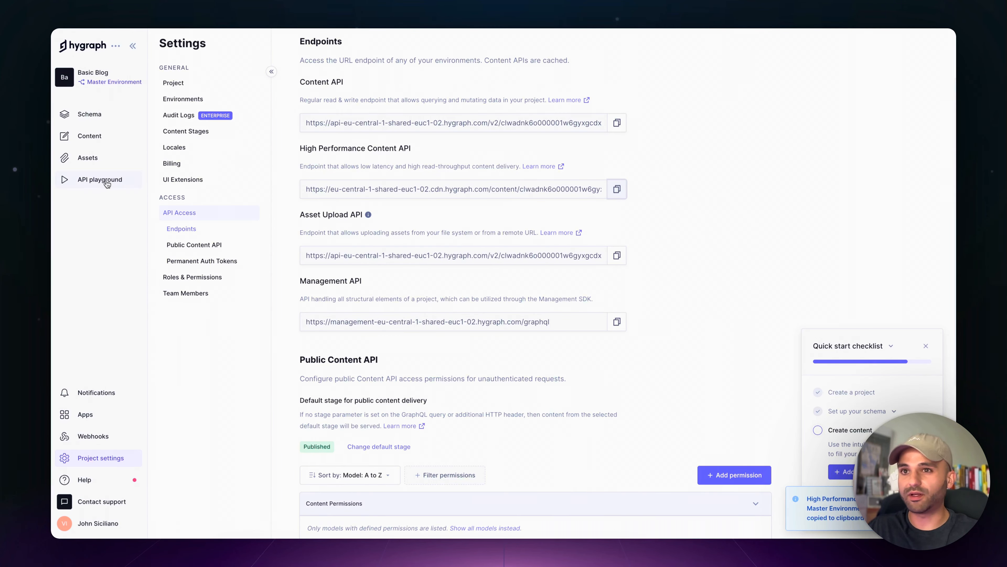
- In Hygraph's API playground, remove coverImage and title from the posts query and add updatedAt, keeping slug
{"action": "left_click", "coordinate": [92, 179]}
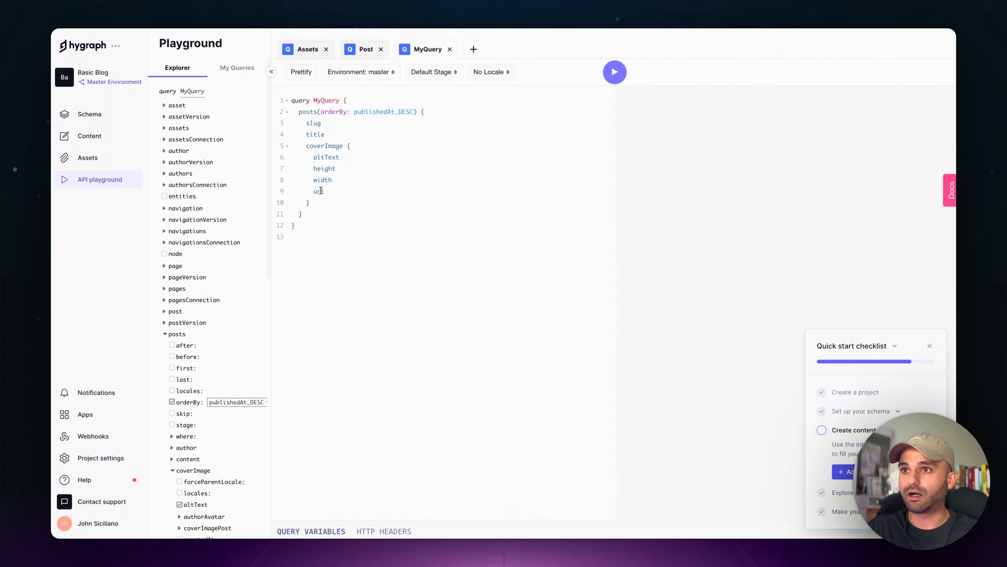
{"action": "left_click_drag", "start_coordinate": [310, 202], "coordinate": [279, 151]}
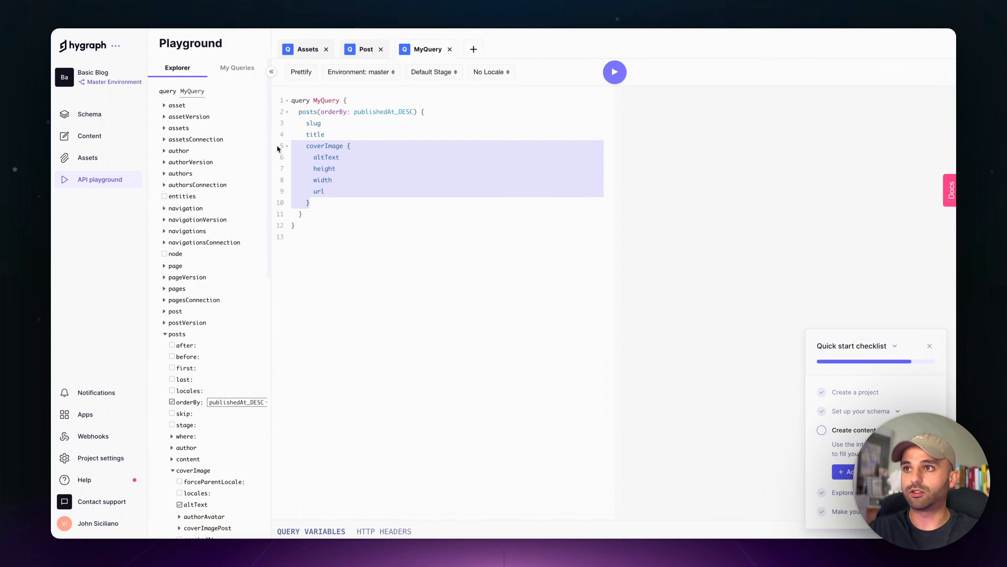
{"action": "key", "text": "BackSpace"}
{"action": "key", "text": "BackSpace"}
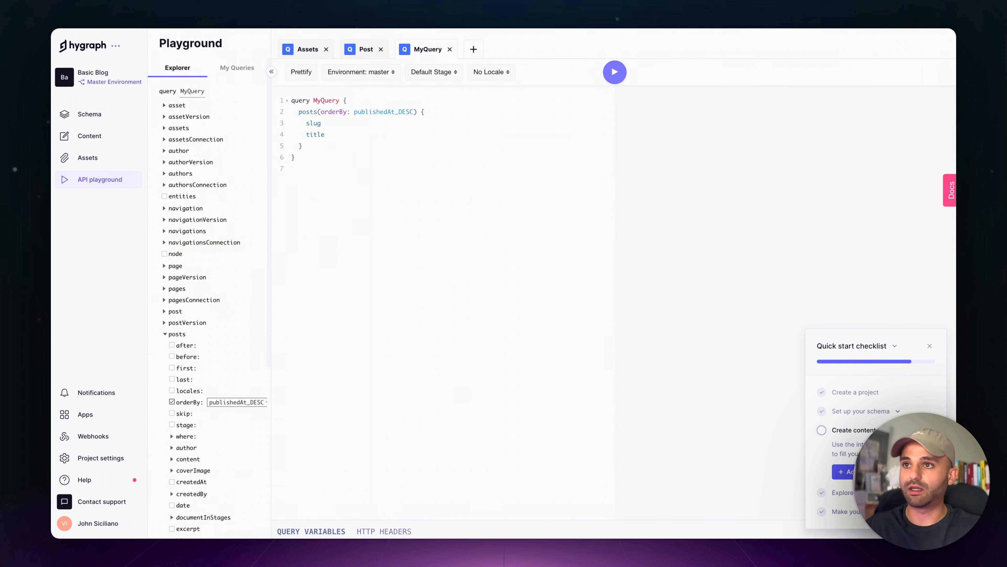
{"action": "key", "text": "super+BackSpace"}
{"action": "key", "text": "BackSpace"}
{"action": "scroll", "coordinate": [217, 366], "scroll_direction": "down", "scroll_amount": 5}
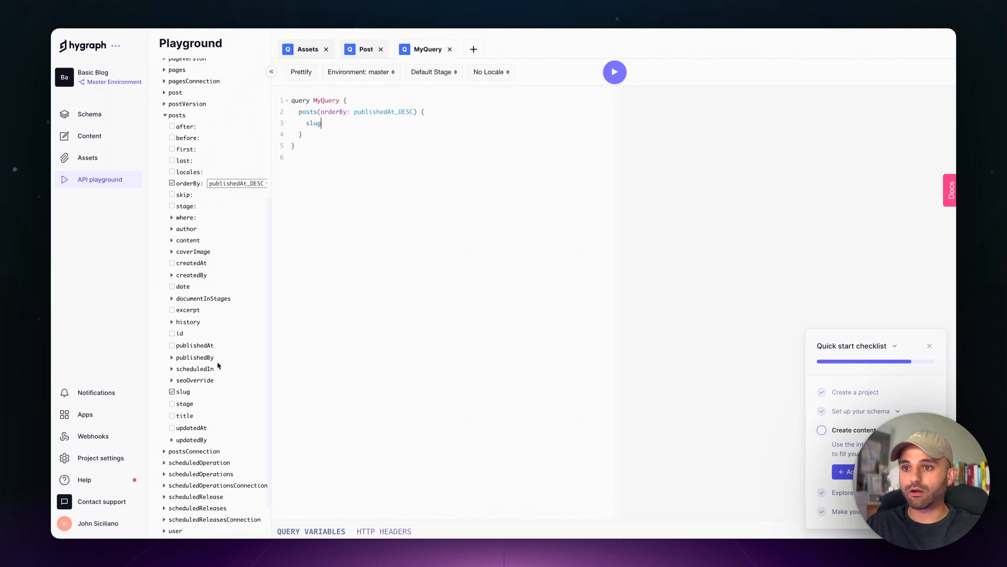
{"action": "left_click", "coordinate": [197, 428]}
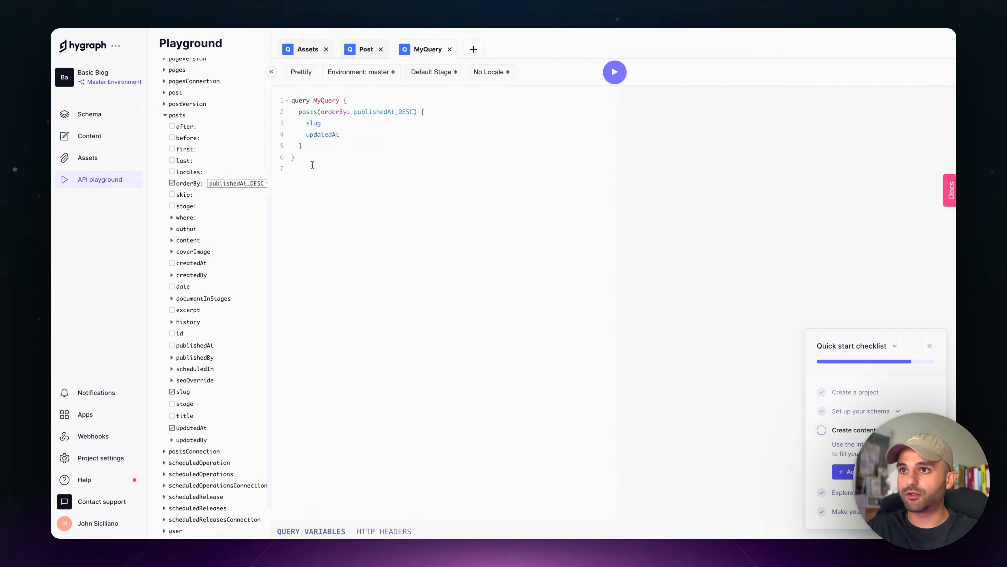
- Copy the whole MyQuery from Hygraph into the Posts variable's query in Webstudio and save the variable
{"action": "left_click_drag", "start_coordinate": [305, 160], "coordinate": [289, 89]}
{"action": "key", "text": "super+c"}
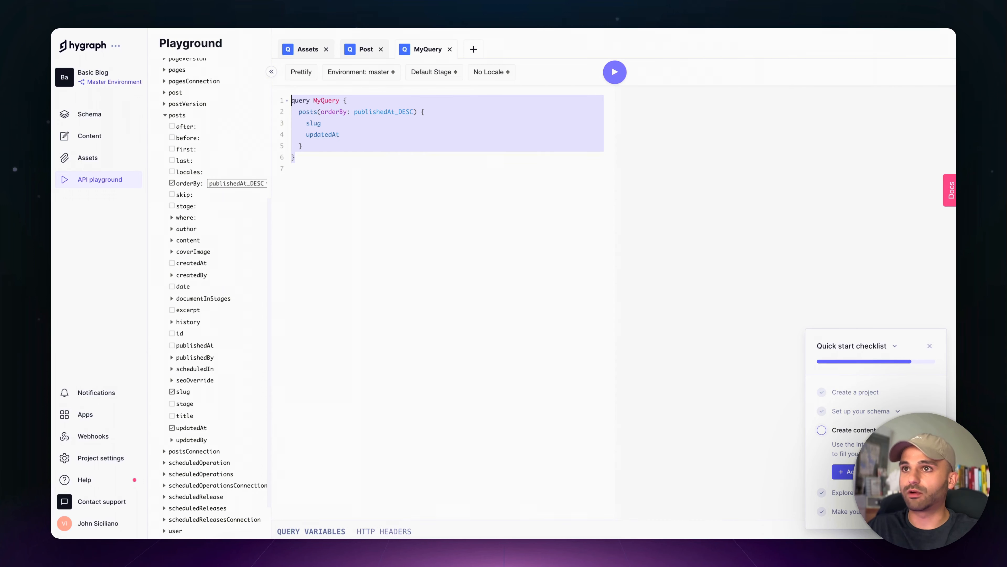
{"action": "left_click", "coordinate": [295, 16]}
{"action": "left_click", "coordinate": [775, 360]}
{"action": "key", "text": "super+v"}
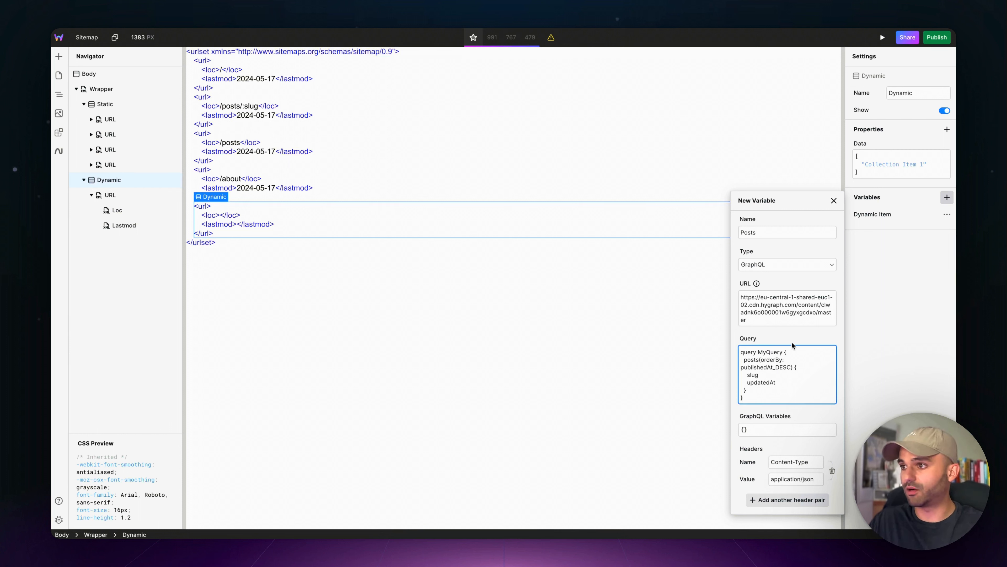
{"action": "left_click", "coordinate": [927, 326]}
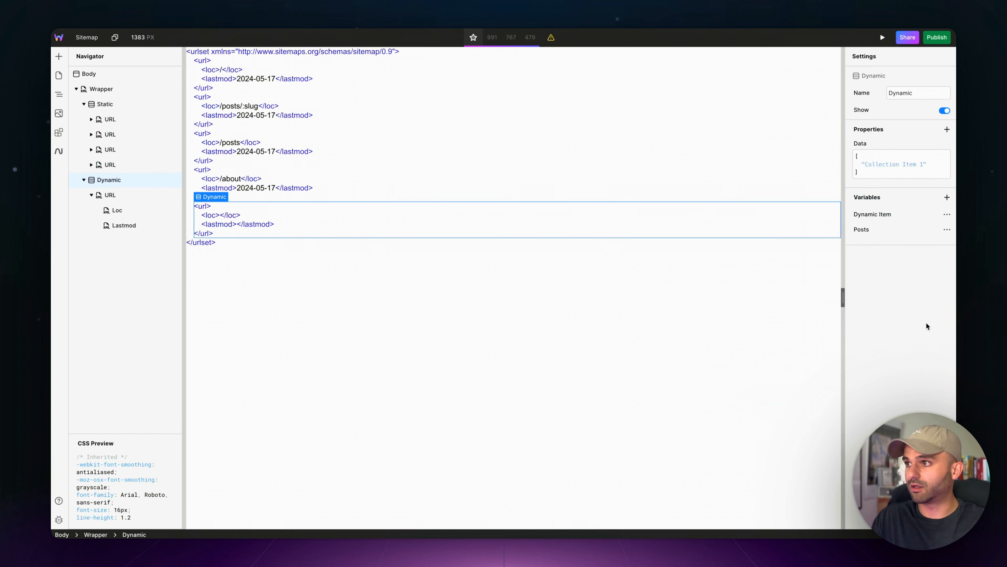
- Inspect the Posts variable's value and bind the Dynamic collection's data to Posts.data.data.posts
{"action": "left_click", "coordinate": [947, 229]}
{"action": "left_click", "coordinate": [914, 242]}
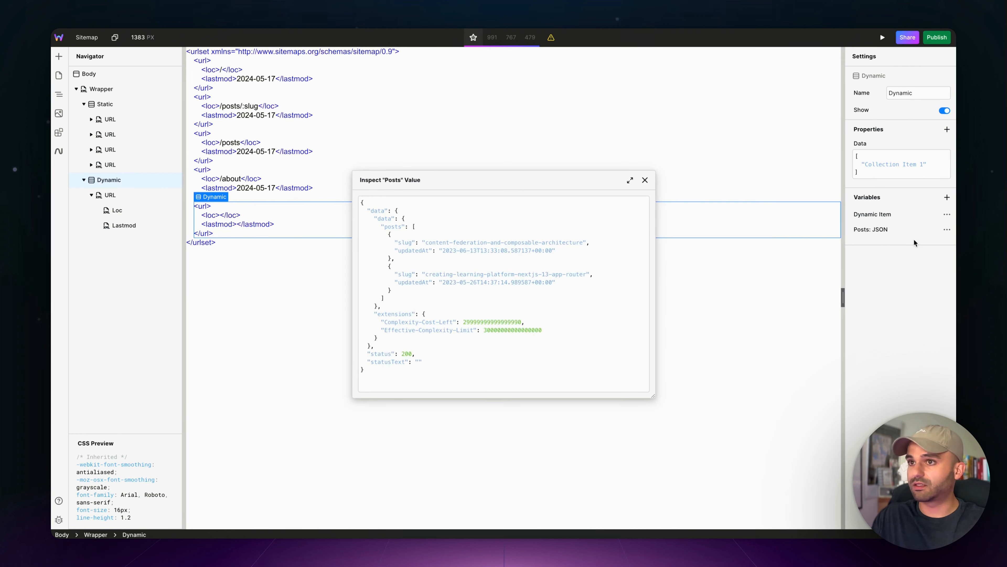
{"action": "left_click_drag", "start_coordinate": [393, 235], "coordinate": [501, 282]}
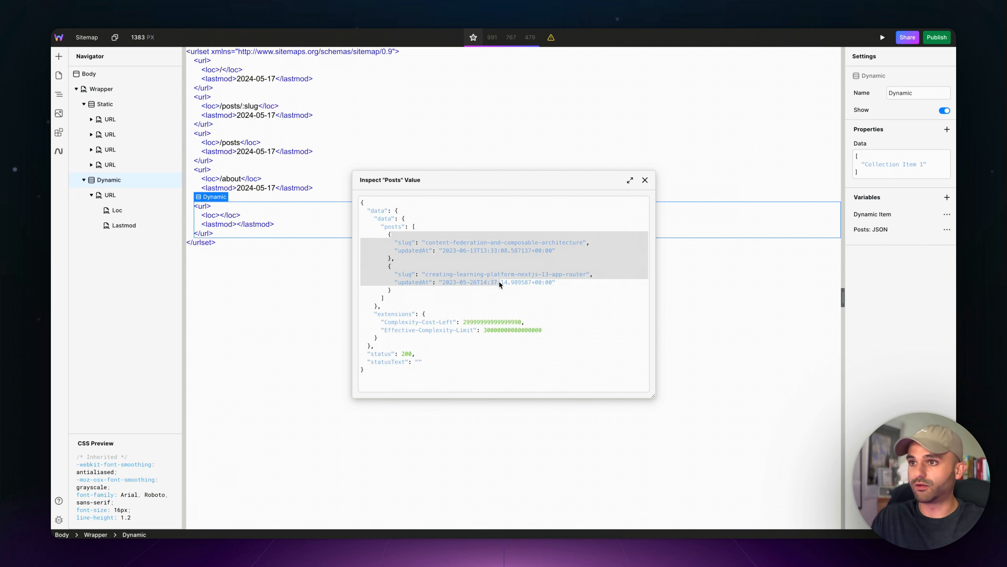
{"action": "left_click", "coordinate": [644, 180]}
{"action": "left_click", "coordinate": [852, 149]}
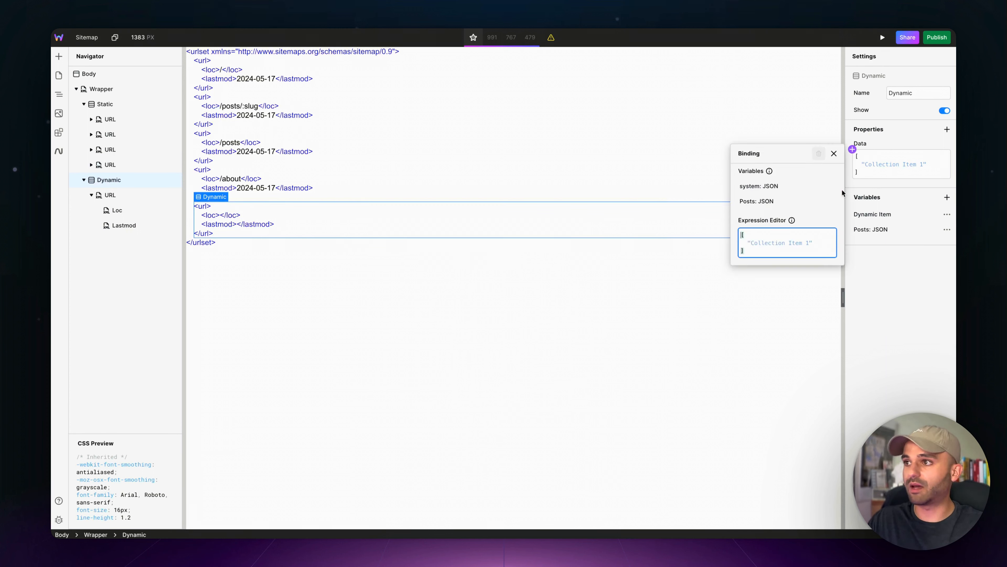
{"action": "left_click", "coordinate": [792, 204]}
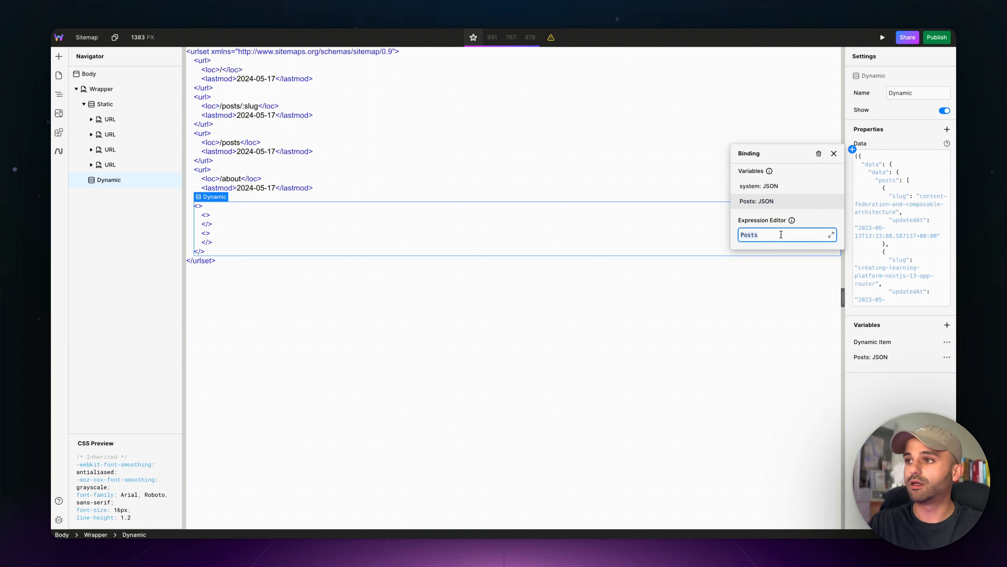
{"action": "type", "text": ".data.data.posts"}
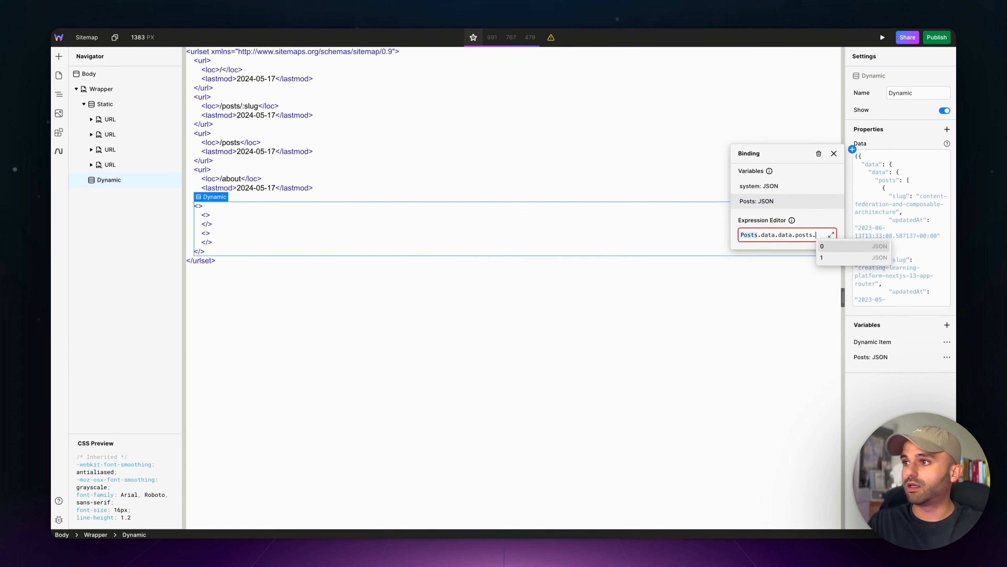
{"action": "left_click", "coordinate": [881, 408]}
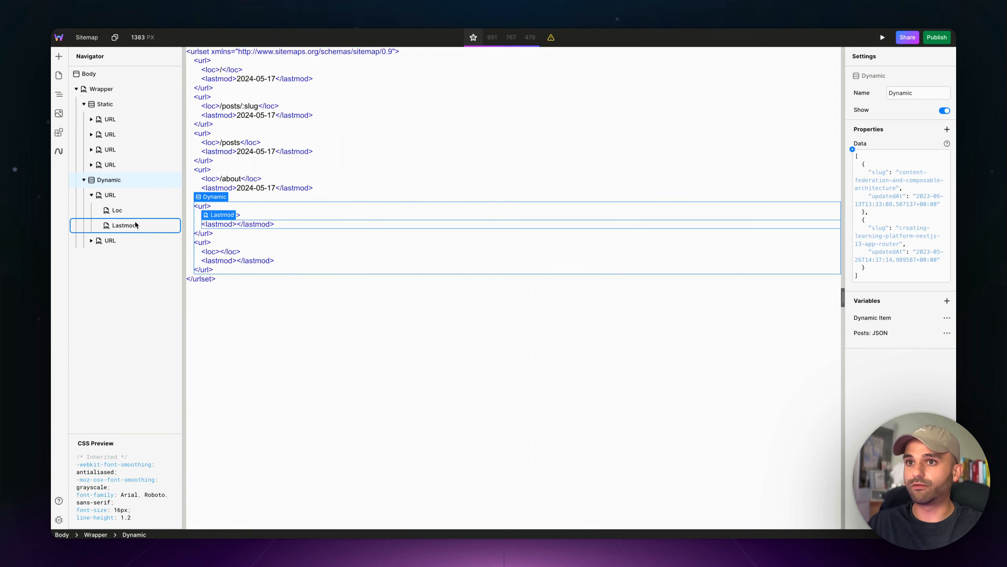
{"action": "left_click", "coordinate": [130, 213]}
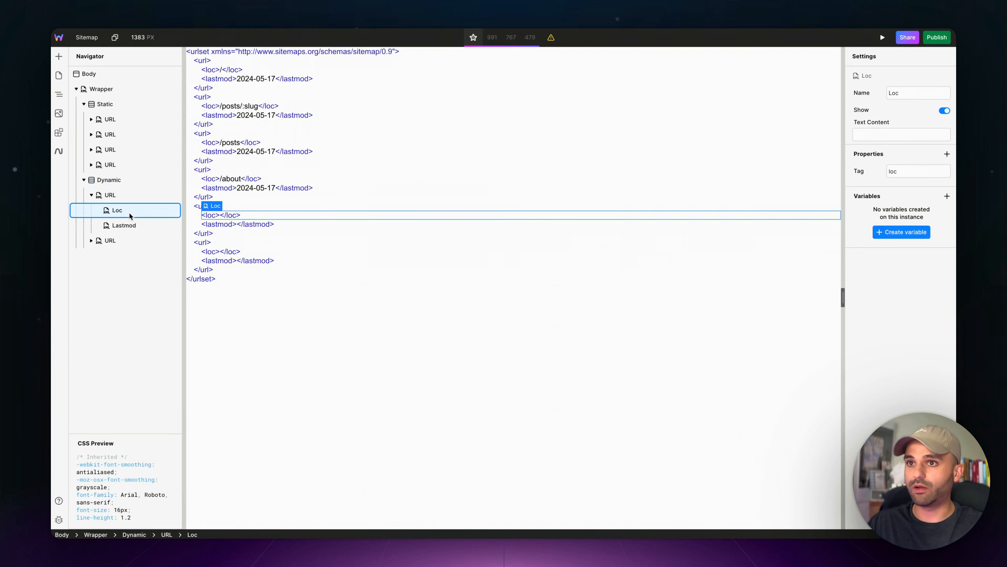
{"action": "left_click", "coordinate": [852, 127]}
{"action": "left_click", "coordinate": [778, 198]}
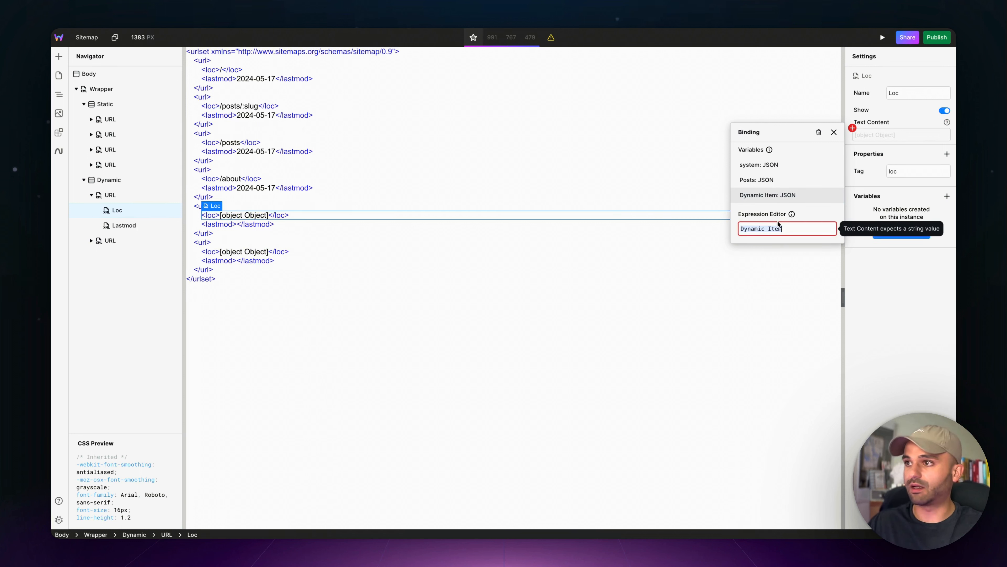
{"action": "type", "text": "."}
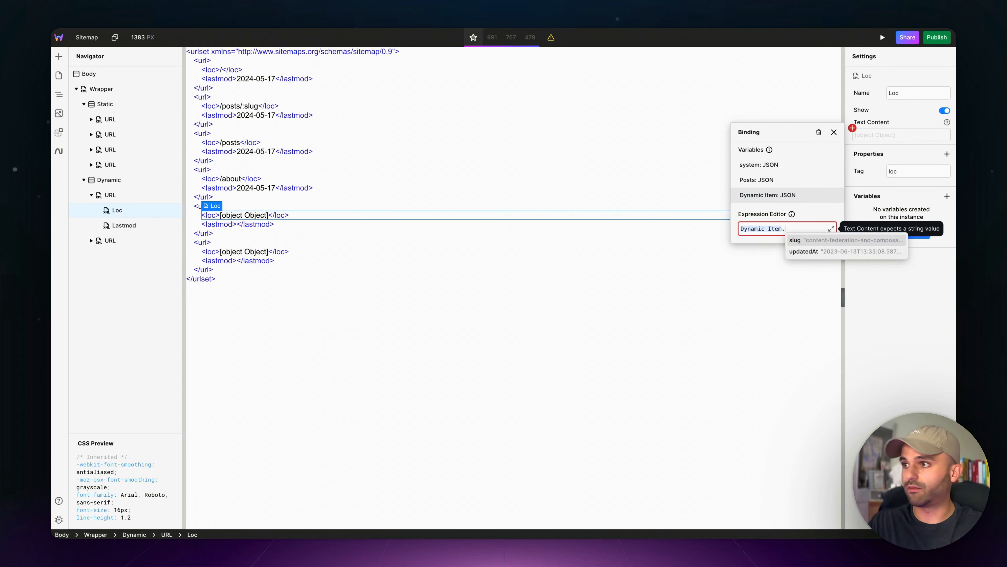
{"action": "key", "text": "Return"}
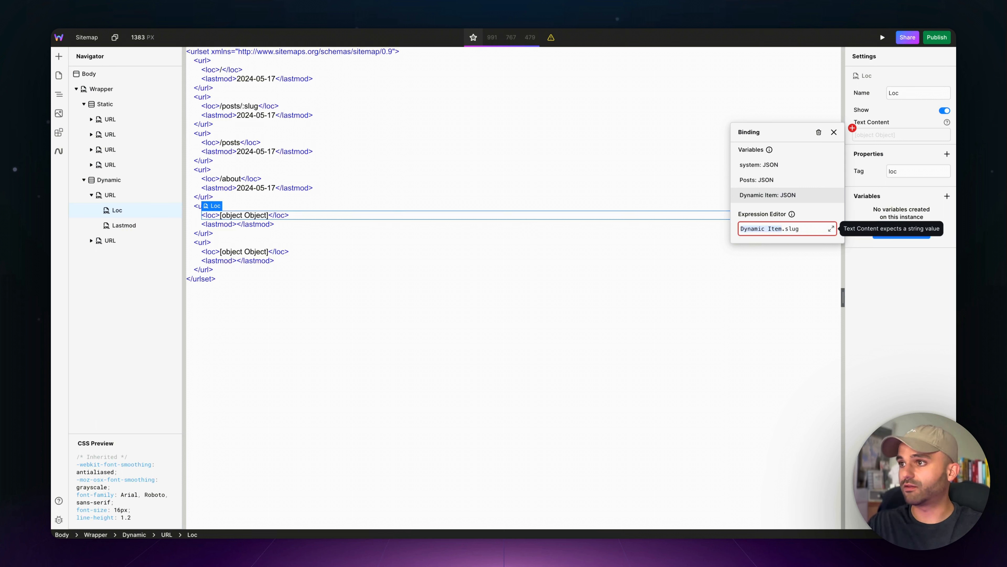
{"action": "type", "text": "\"https://example.com/"}
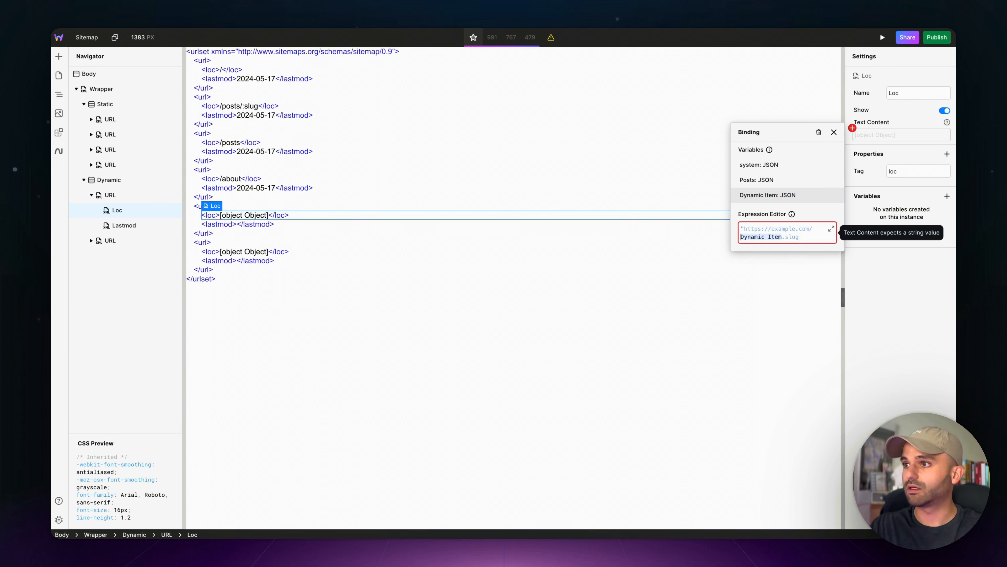
{"action": "type", "text": "posts"}
{"action": "type", "text": " +"}
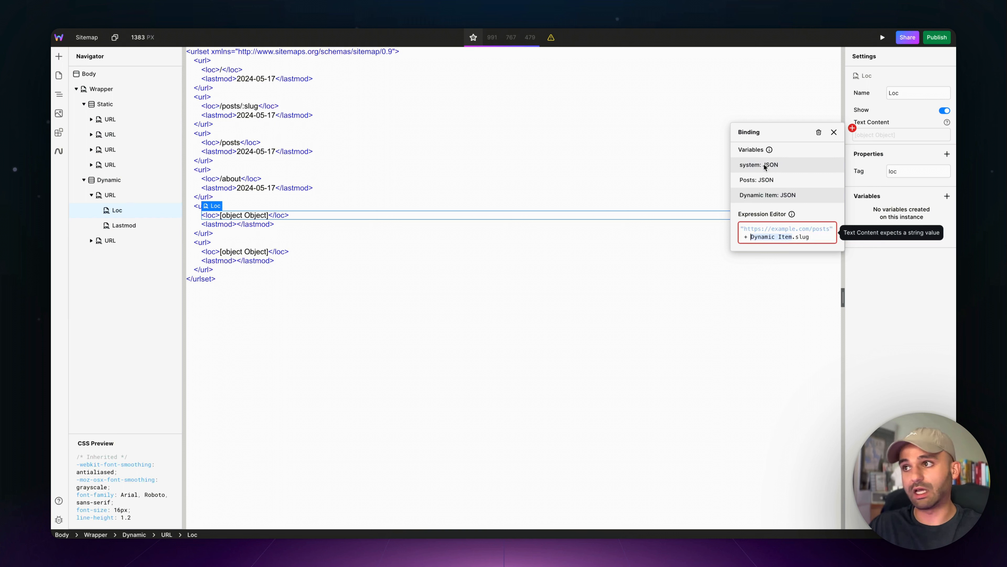
{"action": "left_click", "coordinate": [875, 300]}
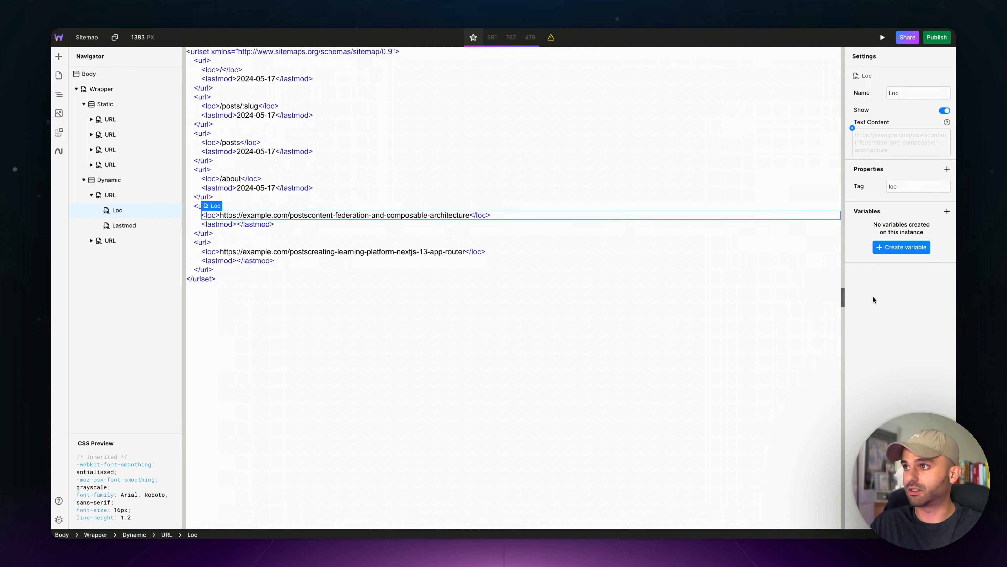
- Bind the text content of the Dynamic collection's Lastmod element to Dynamic Item.updatedAt
{"action": "left_click", "coordinate": [710, 260]}
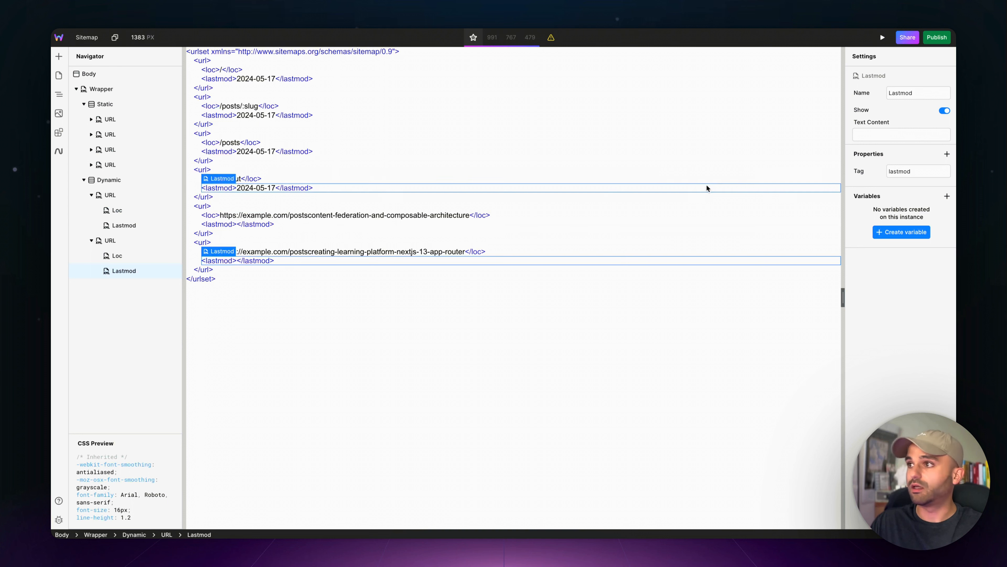
{"action": "left_click", "coordinate": [852, 127]}
{"action": "left_click", "coordinate": [768, 195]}
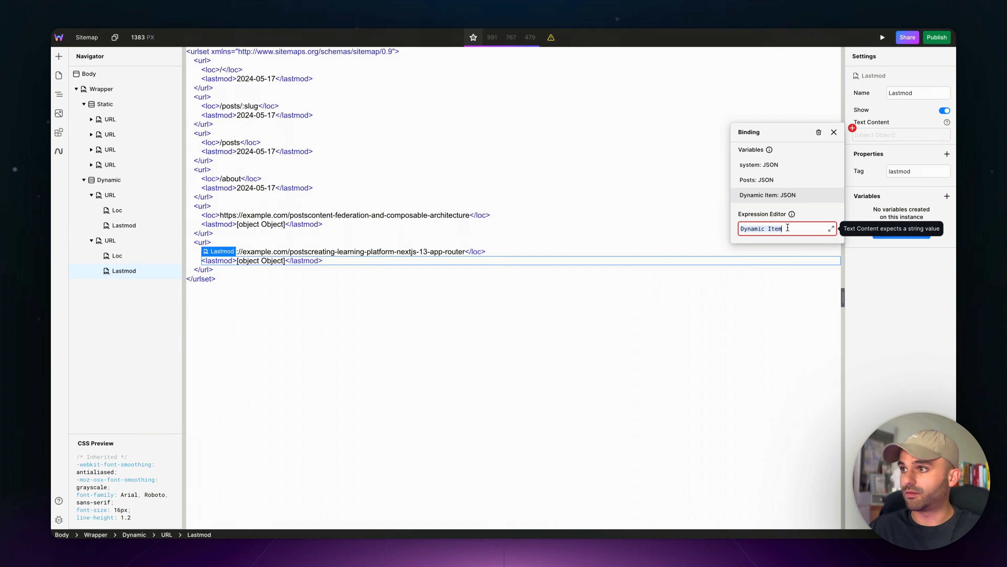
{"action": "type", "text": ".updatedAt"}
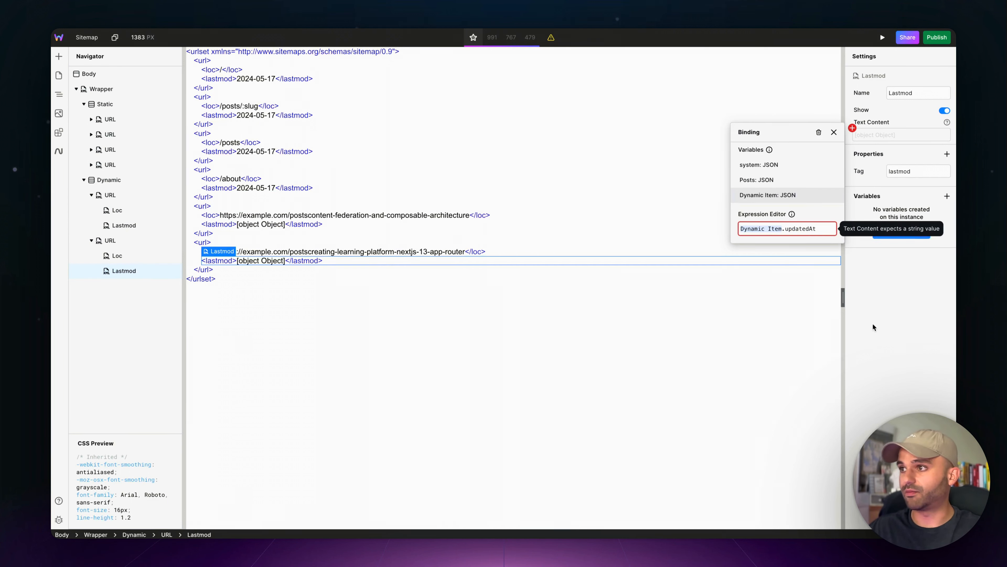
{"action": "left_click", "coordinate": [875, 327]}
{"action": "left_click", "coordinate": [110, 106]}
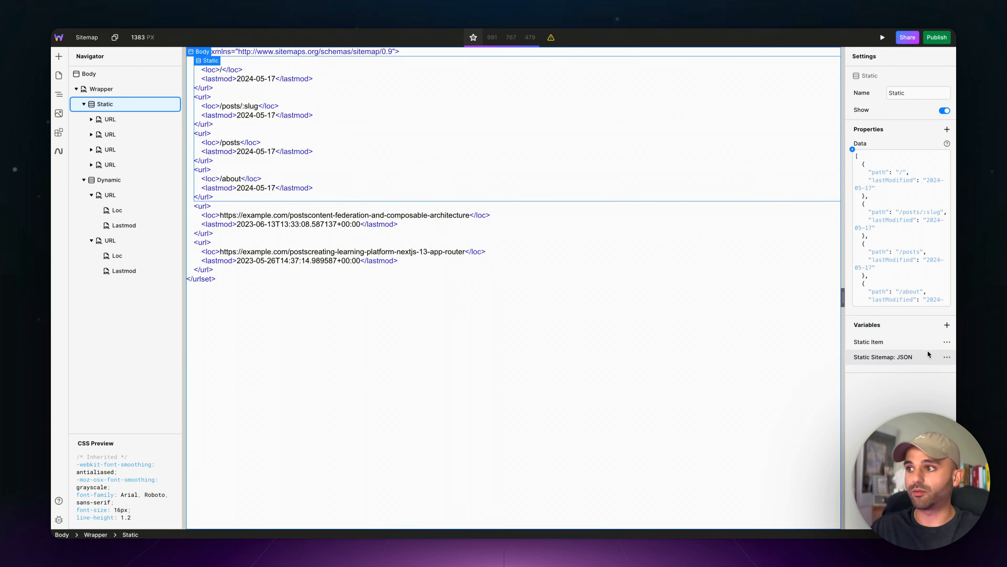
{"action": "left_click", "coordinate": [894, 359]}
{"action": "left_click", "coordinate": [758, 424]}
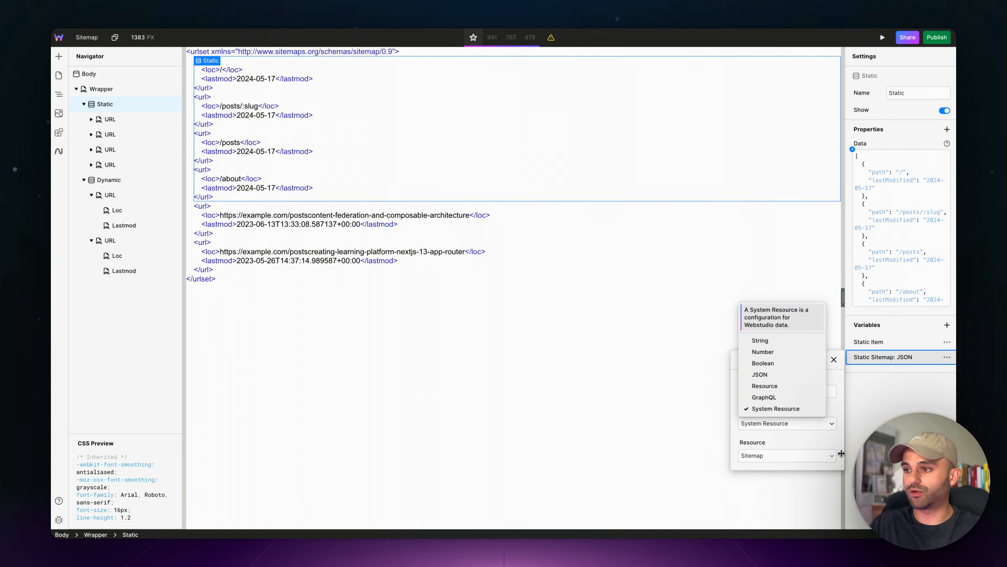
{"action": "left_click", "coordinate": [880, 462]}
{"action": "left_click", "coordinate": [880, 462]}
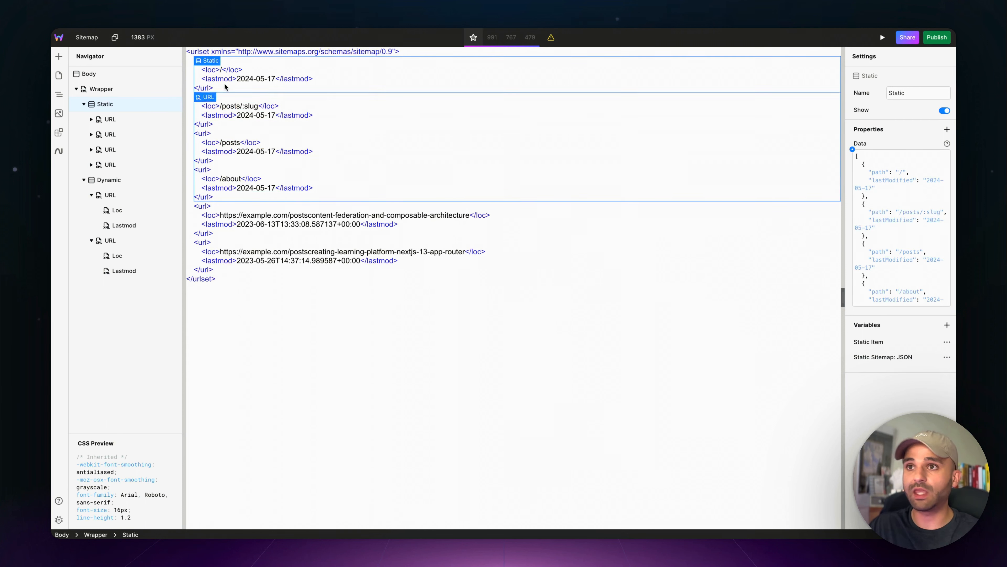
{"action": "left_click", "coordinate": [91, 119]}
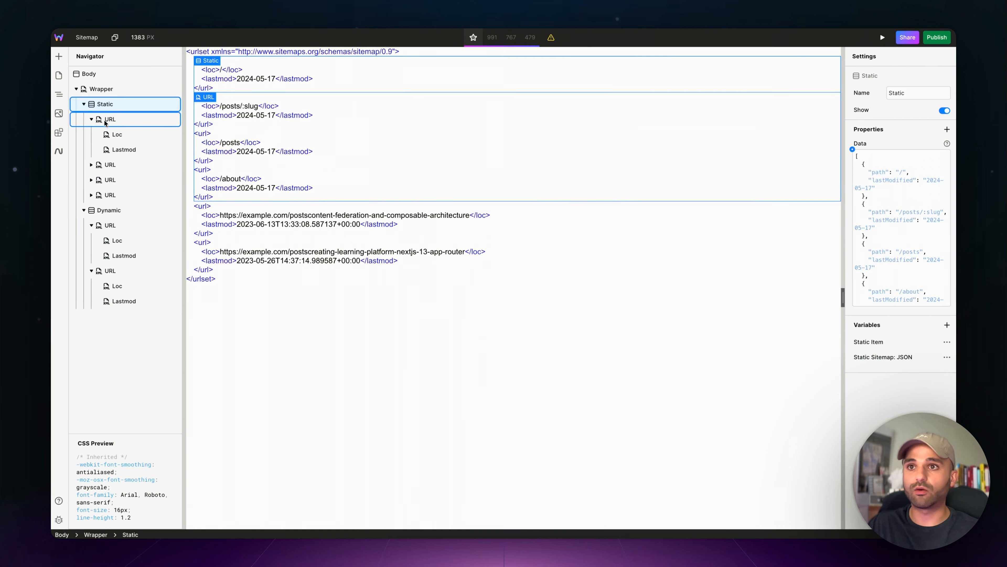
{"action": "left_click", "coordinate": [117, 134]}
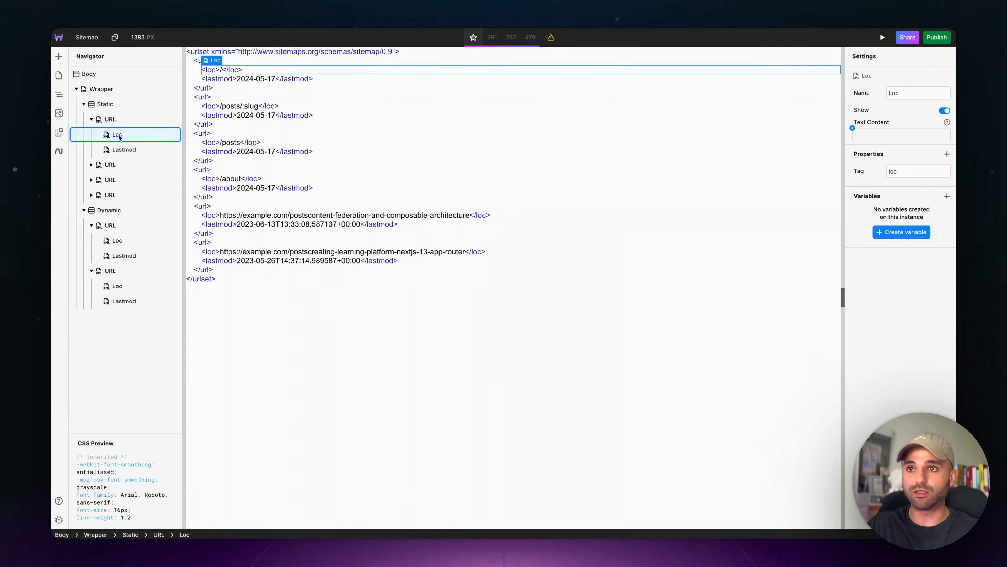
{"action": "left_click", "coordinate": [852, 128]}
{"action": "key", "text": "super+v"}
{"action": "left_click", "coordinate": [895, 309]}
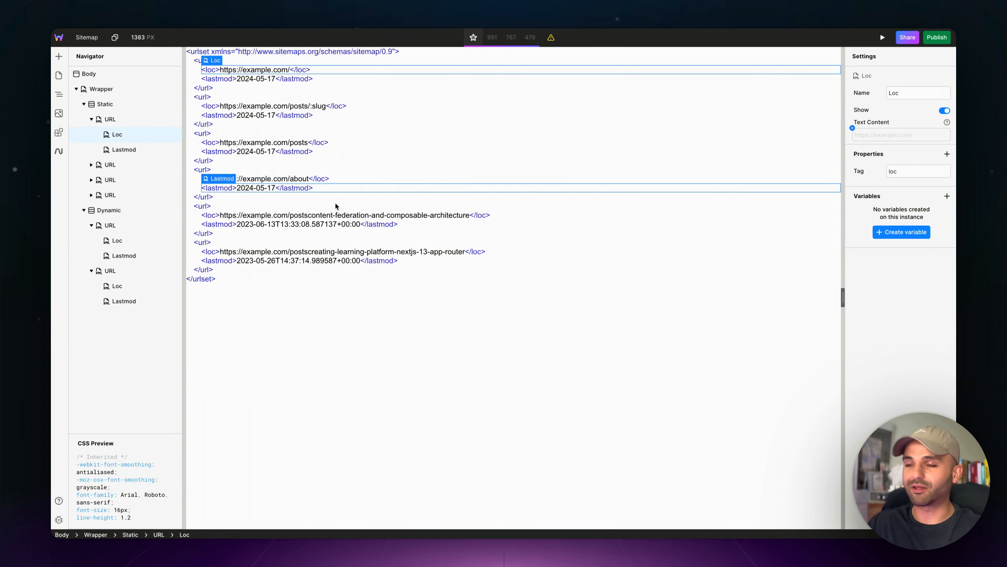
{"action": "left_click", "coordinate": [351, 337]}
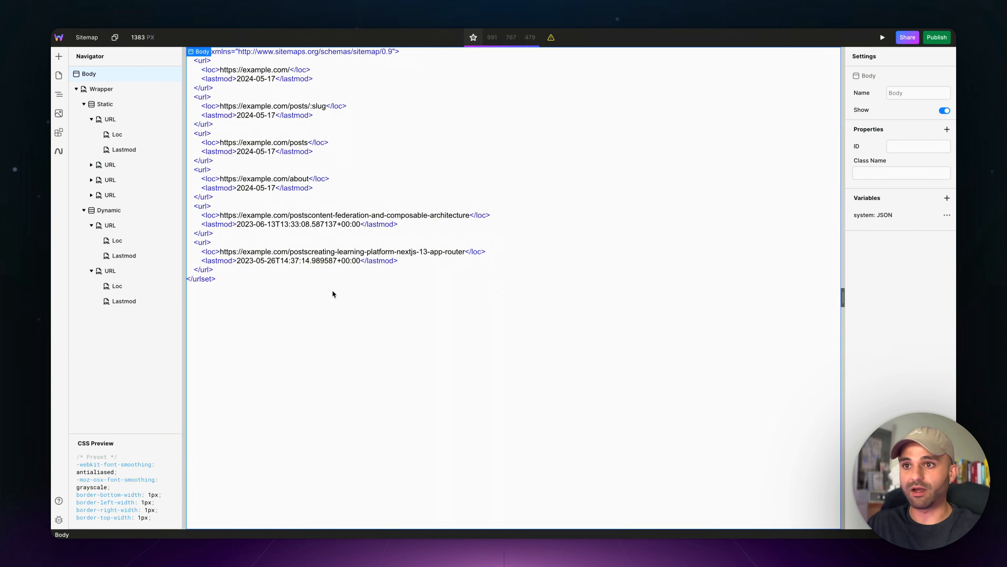
{"action": "left_click", "coordinate": [109, 209]}
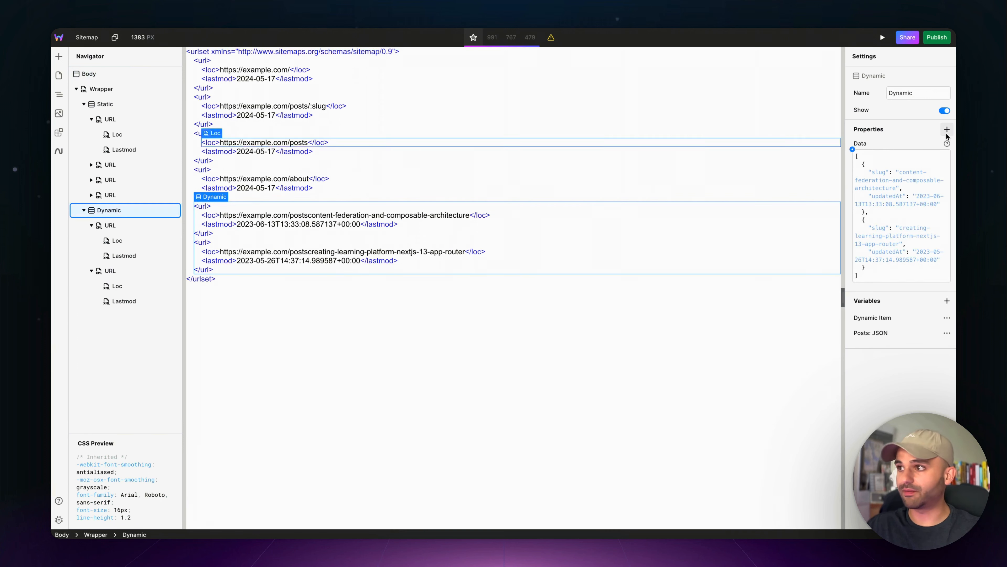
{"action": "left_click", "coordinate": [117, 241]}
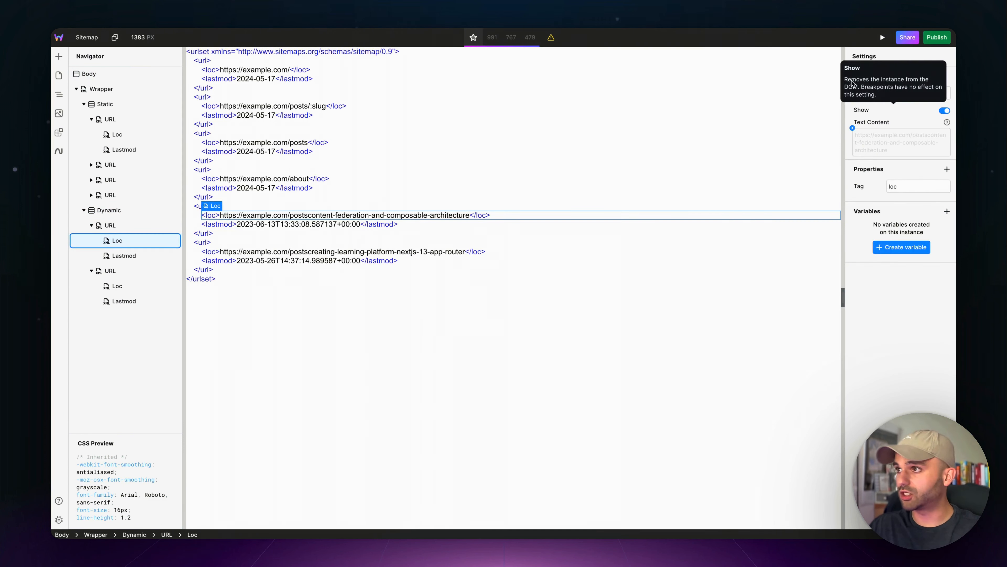
{"action": "left_click", "coordinate": [853, 127]}
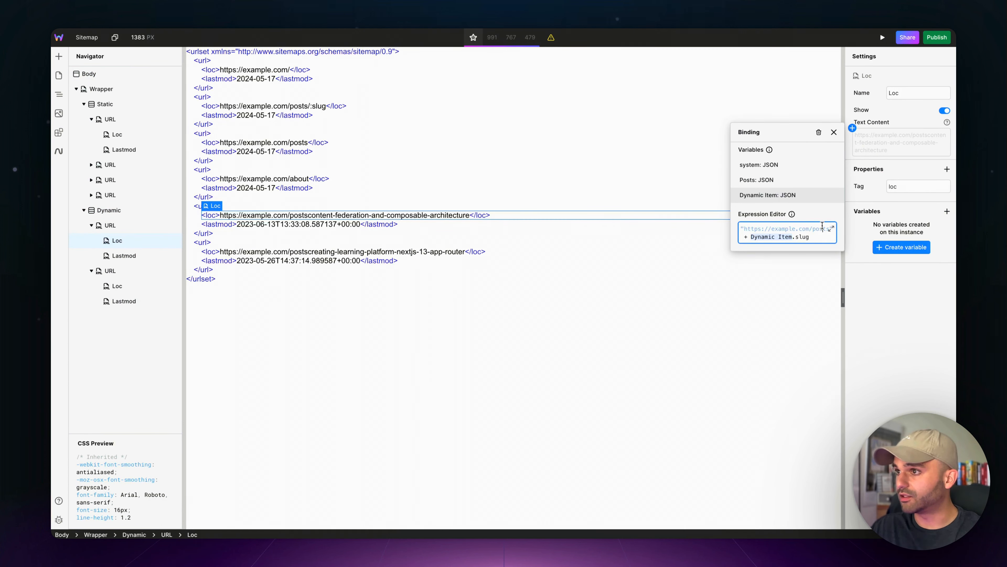
{"action": "left_click", "coordinate": [828, 228]}
{"action": "type", "text": "/"}
{"action": "left_click", "coordinate": [914, 323]}
{"action": "left_click", "coordinate": [361, 312]}
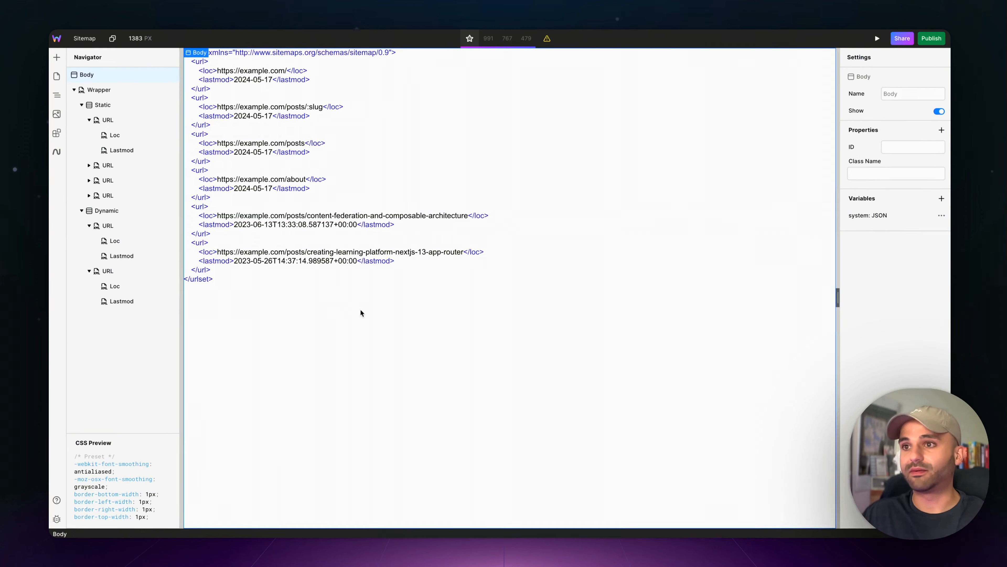